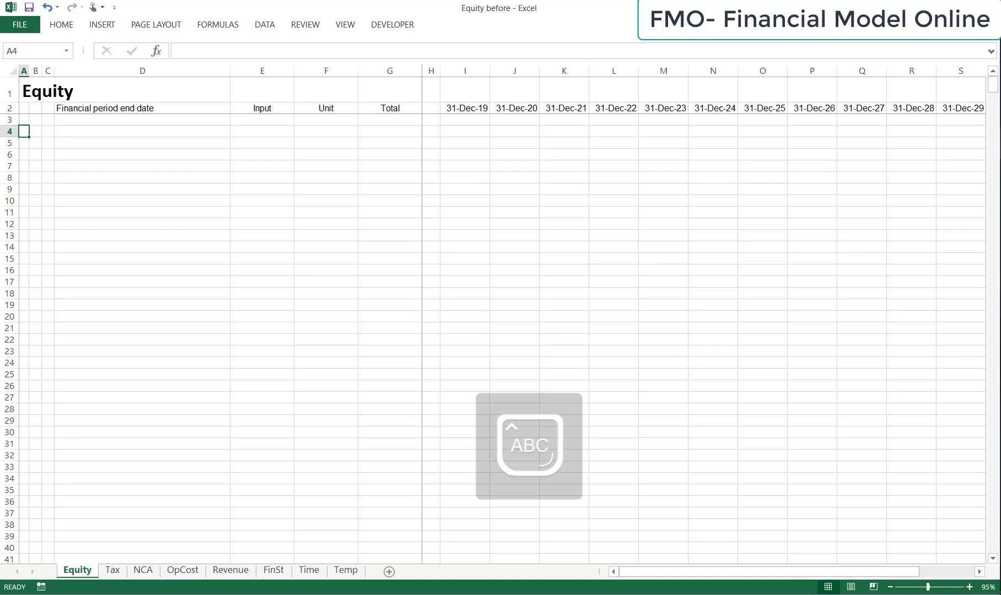
Enter the section heading "EQUITY, CASH & DIVIDENDS" in A4 and the subheading "Share capital redemption" in B6
{"action": "type", "text": "EQUITY"}
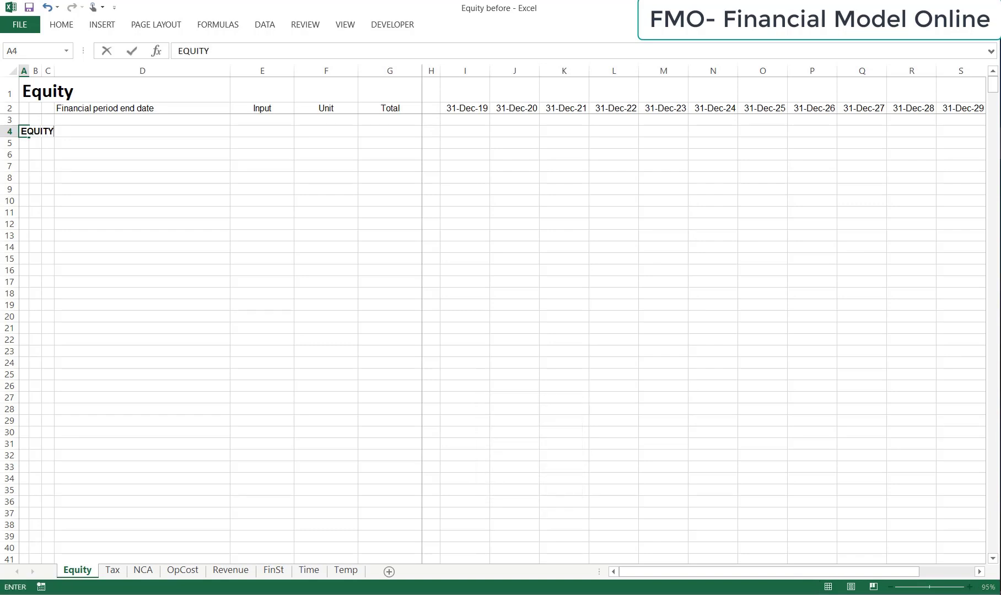
{"action": "type", "text": ", CASH & DIVIDENDS"}
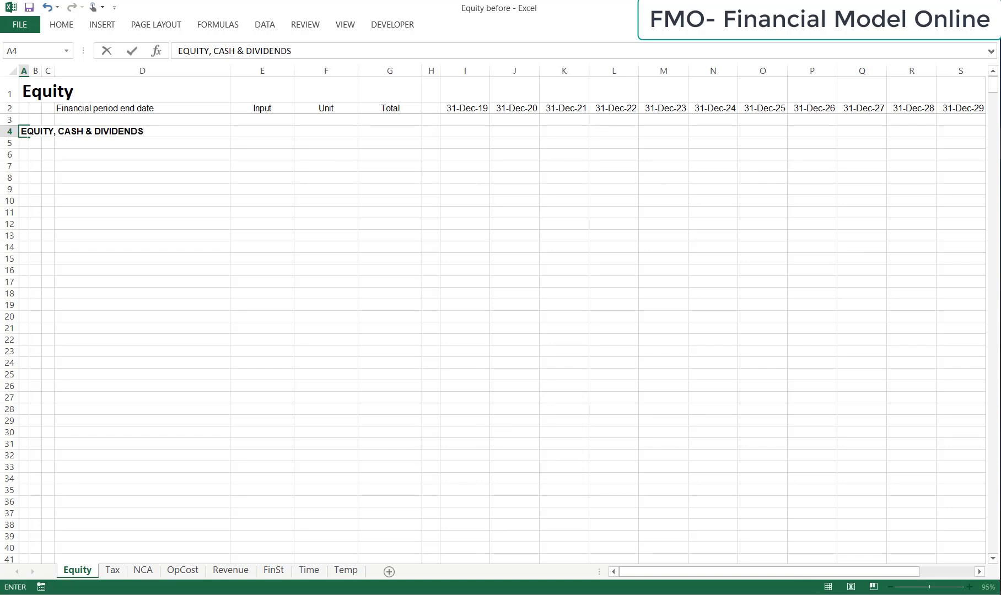
{"action": "key", "text": "Return"}
{"action": "key", "text": "Down"}
{"action": "key", "text": "Right"}
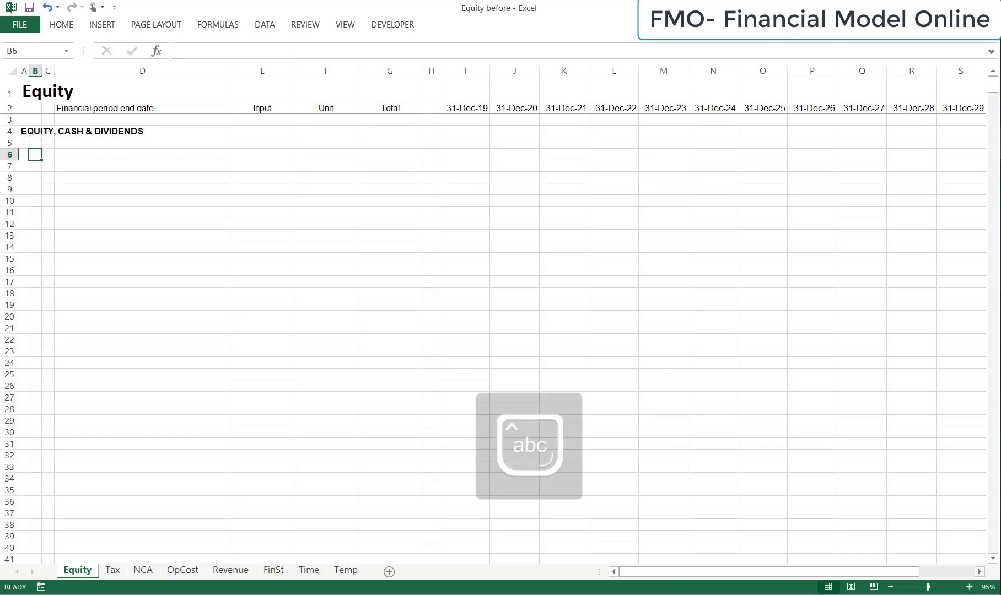
{"action": "type", "text": "Share capital "}
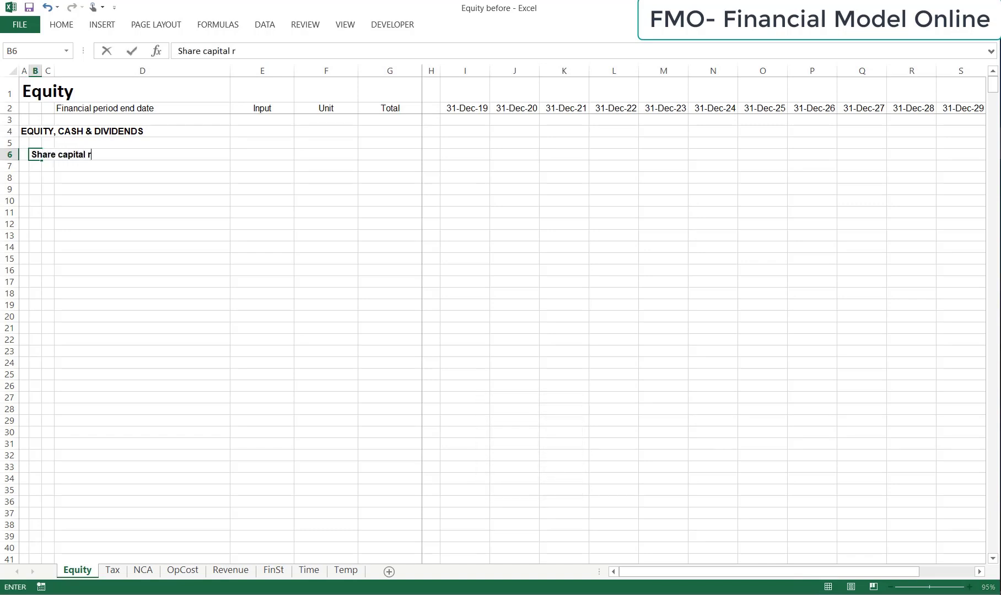
{"action": "type", "text": "redemption"}
{"action": "key", "text": "Return"}
Add the line item "Share capital at acquisition" in D8 with input 83300 and unit "$ 000s"
{"action": "key", "text": "Down"}
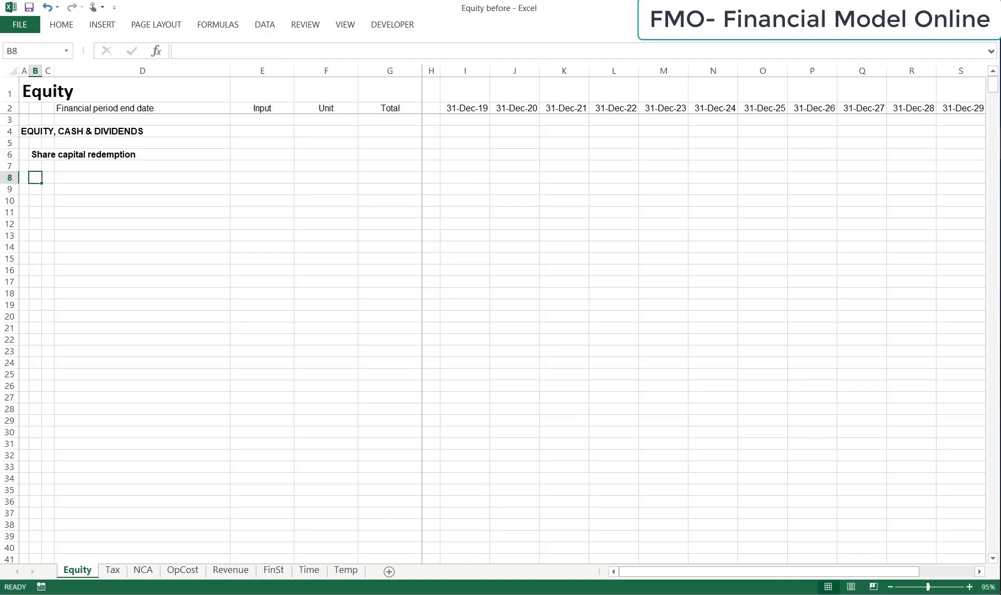
{"action": "key", "text": "Right"}
{"action": "key", "text": "Right"}
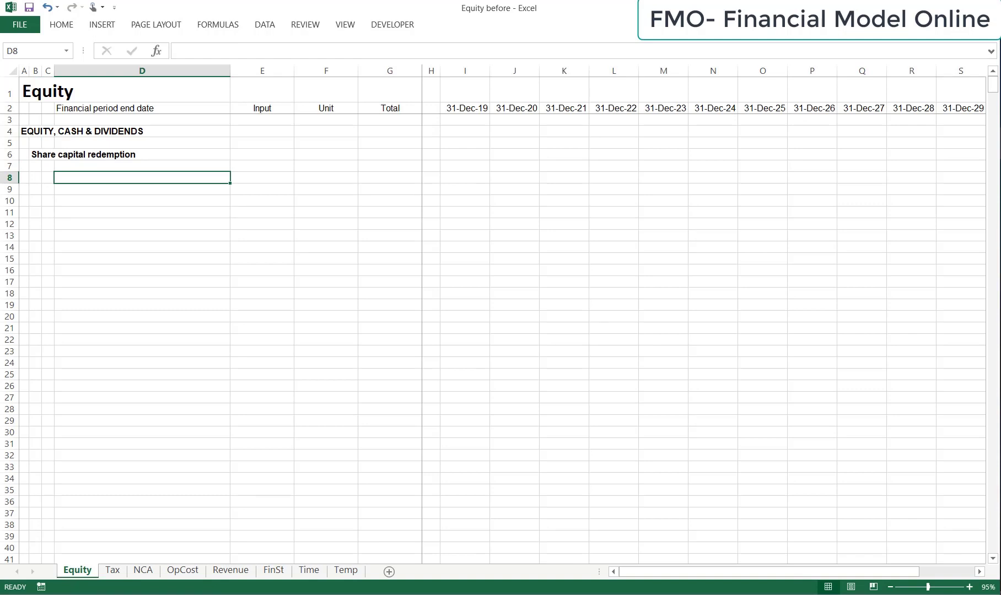
{"action": "type", "text": "Share capital at acquisition"}
{"action": "key", "text": "Tab"}
{"action": "type", "text": "83300"}
{"action": "key", "text": "Return"}
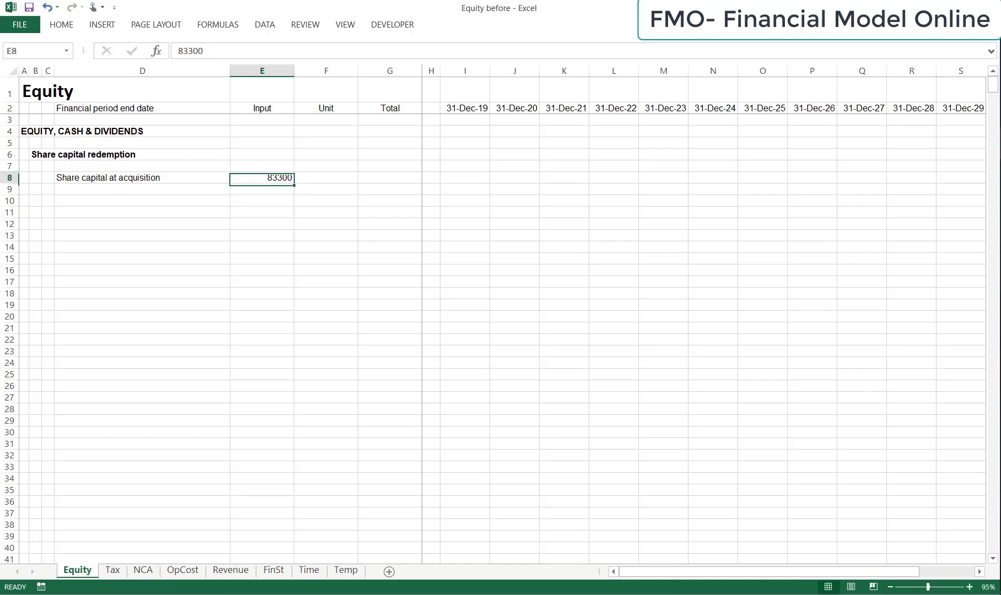
{"action": "key", "text": "Right"}
{"action": "type", "text": "$ 000s"}
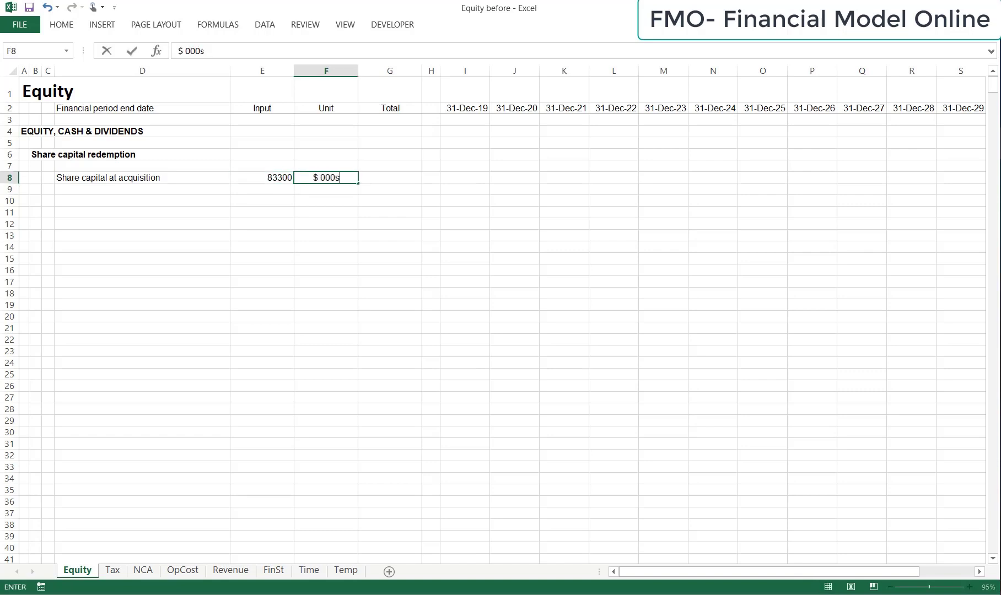
{"action": "key", "text": "Return"}
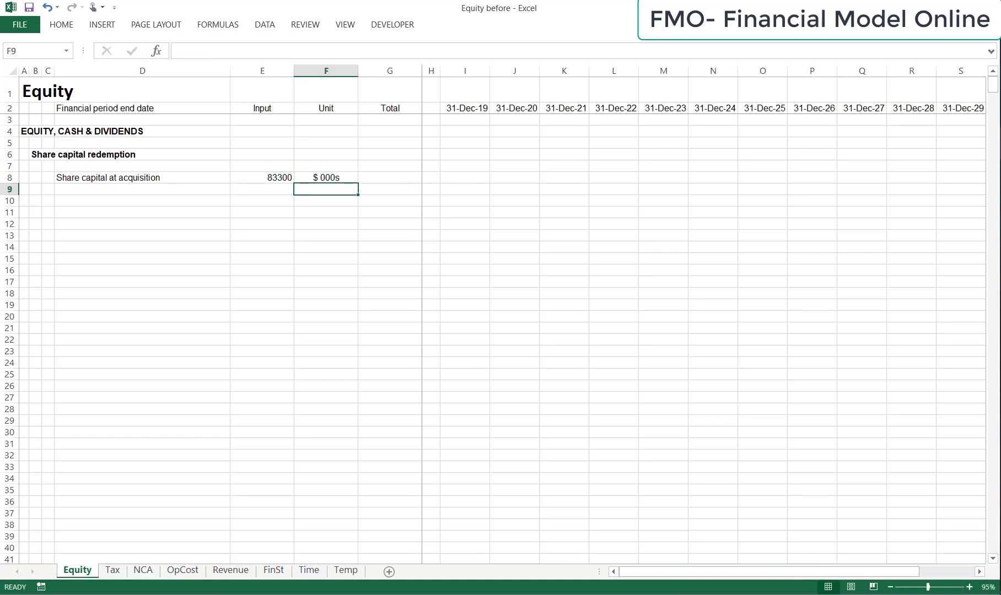
Fill the whole Share capital at acquisition row with yellow to mark it as an input
{"action": "key", "text": "Left"}
{"action": "key", "text": "Left"}
{"action": "key", "text": "Up"}
{"action": "key", "text": "shift+space"}
{"action": "key", "text": "alt+h"}
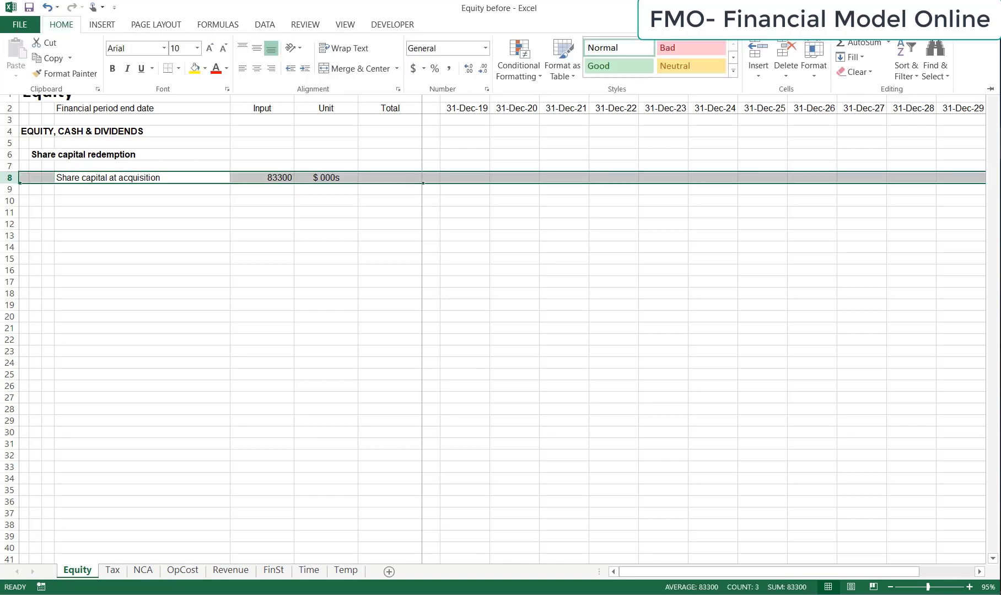
{"action": "key", "text": "h"}
{"action": "key", "text": "Up"}
{"action": "key", "text": "Up"}
{"action": "key", "text": "Up"}
{"action": "key", "text": "Right"}
{"action": "key", "text": "Right"}
{"action": "key", "text": "Right"}
{"action": "key", "text": "Return"}
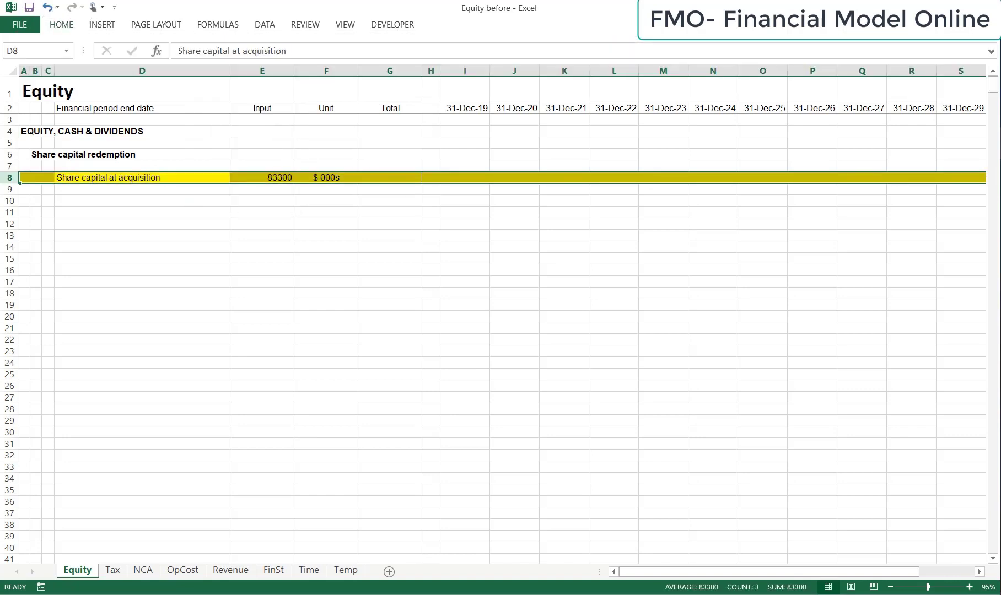
Copy the Last forecast period flag row from the Tax sheet into row 9 of the Equity sheet
{"action": "key", "text": "Down"}
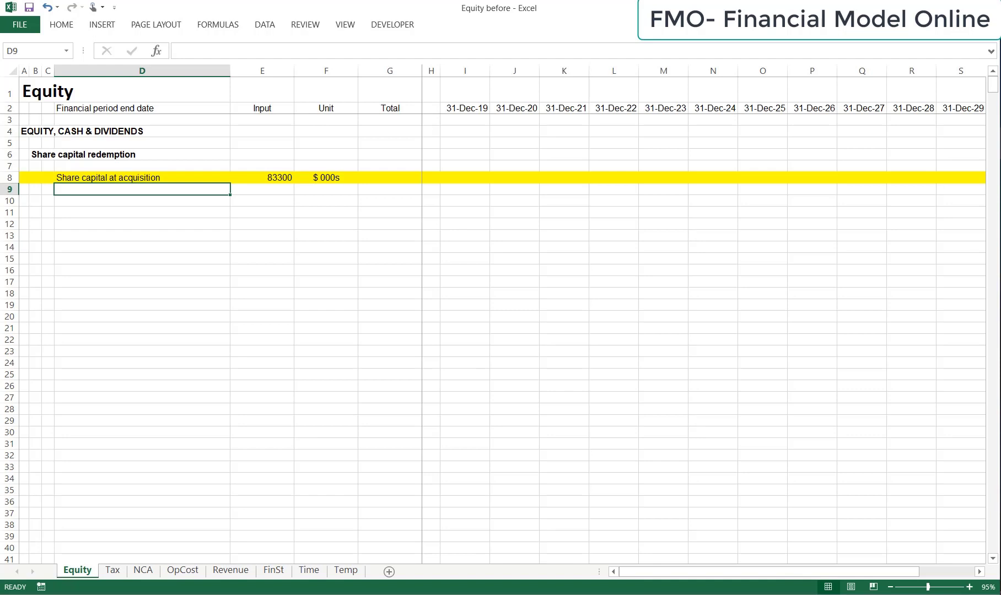
{"action": "key", "text": "ctrl+Page_Down"}
{"action": "key", "text": "Down"}
{"action": "key", "text": "Up"}
{"action": "key", "text": "Down"}
{"action": "key", "text": "Down"}
{"action": "key", "text": "Down"}
{"action": "key", "text": "Down"}
{"action": "key", "text": "Down"}
{"action": "key", "text": "Down"}
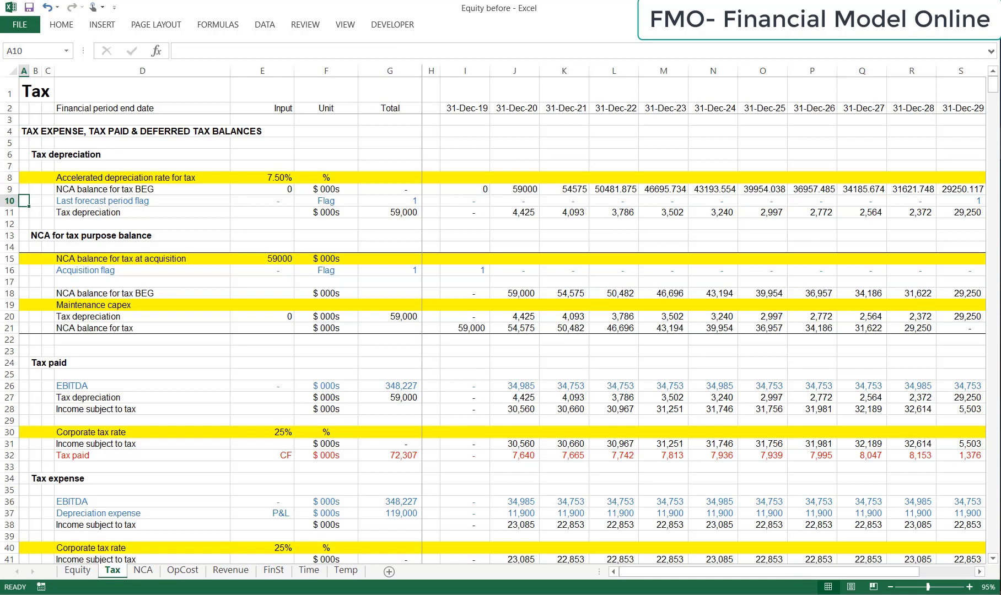
{"action": "key", "text": "shift+space"}
{"action": "key", "text": "ctrl+c"}
{"action": "key", "text": "ctrl+Page_Up"}
{"action": "key", "text": "shift+space"}
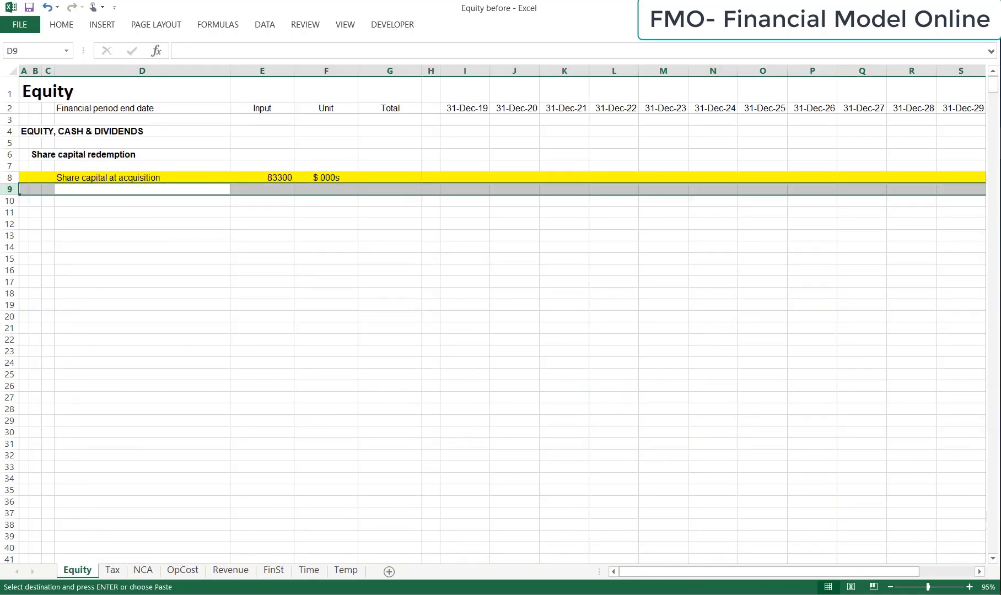
{"action": "key", "text": "ctrl+v"}
{"action": "key", "text": "Escape"}
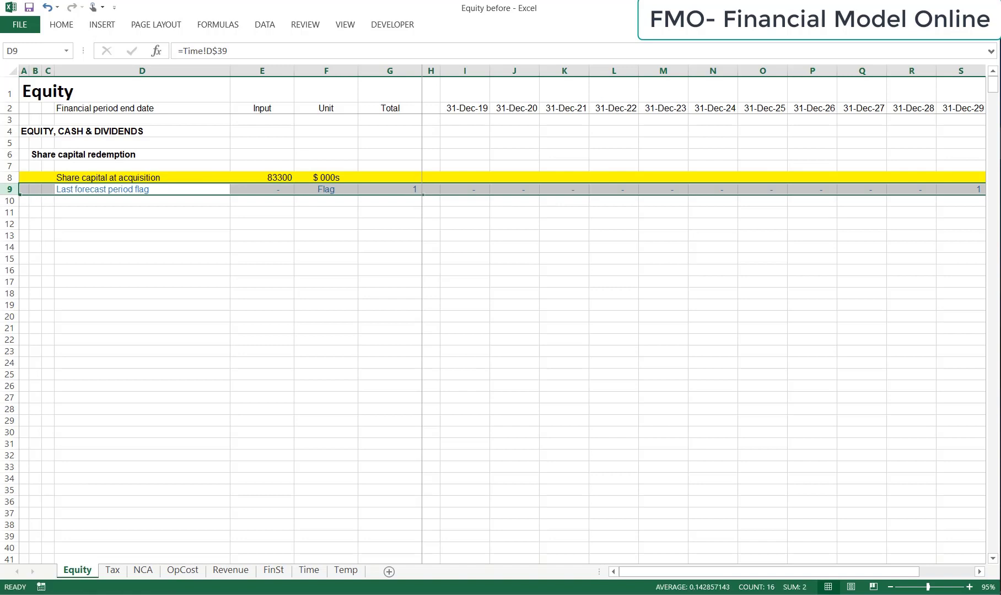
Add the line item "Share capital redemption" in D10 with unit "$ 000s"
{"action": "key", "text": "Down"}
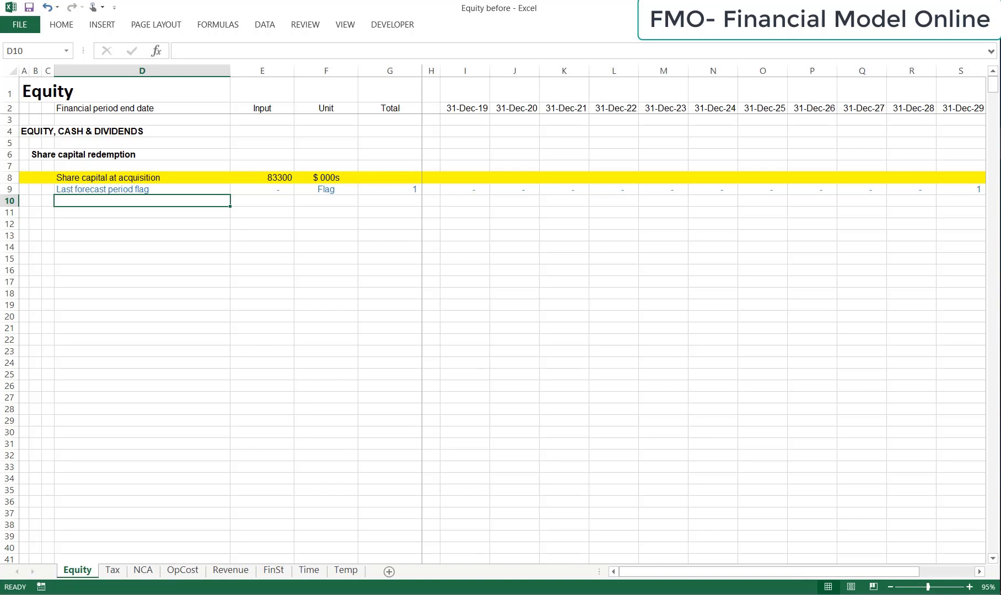
{"action": "type", "text": "Sha"}
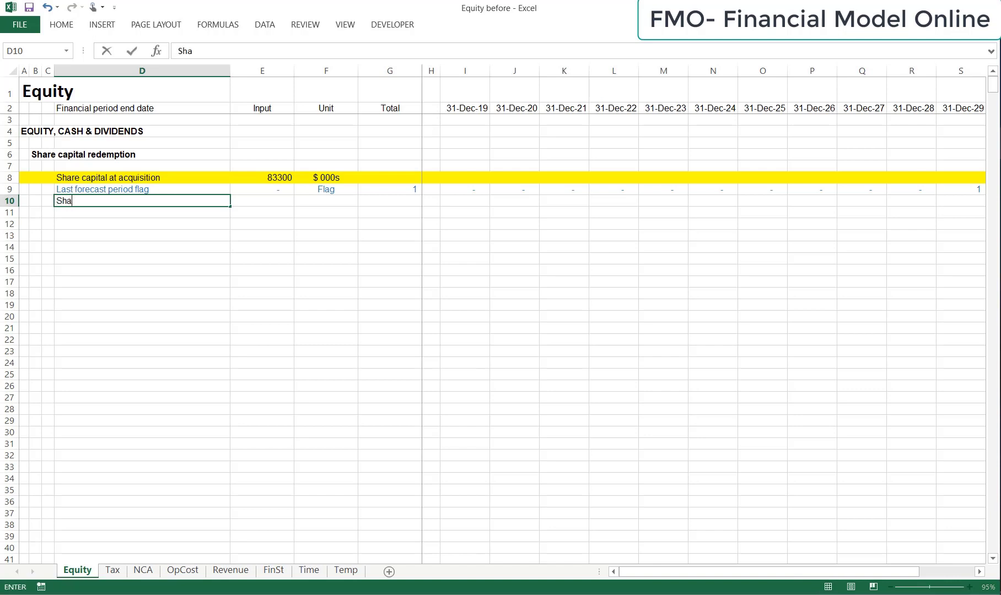
{"action": "type", "text": "re capital redemption"}
{"action": "key", "text": "Return"}
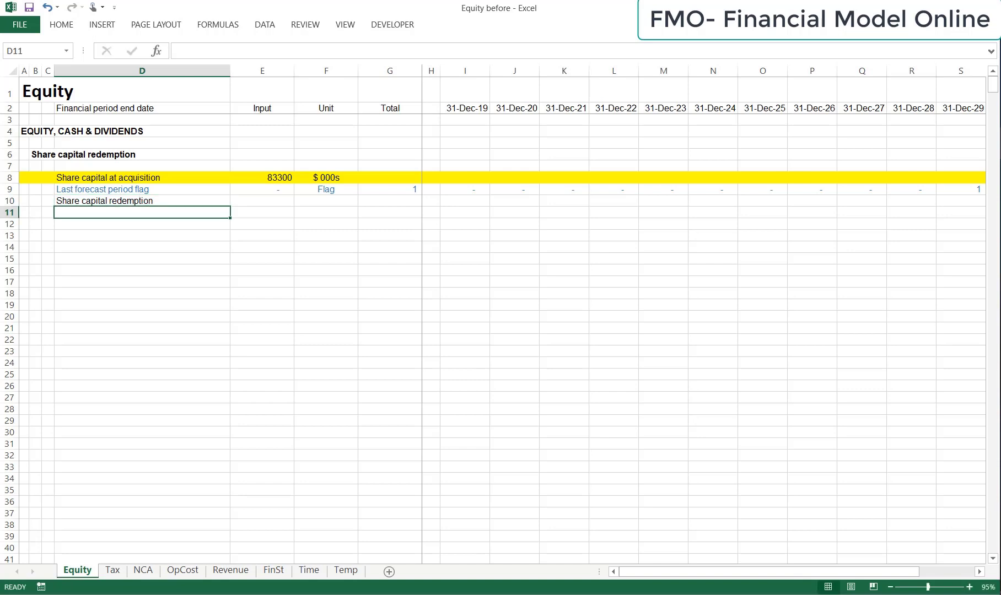
{"action": "key", "text": "Right"}
{"action": "key", "text": "Right"}
{"action": "key", "text": "Up"}
{"action": "type", "text": "$ 000s"}
{"action": "key", "text": "Return"}
Enter the formula =$E$8*I9 in I10 to calculate the share capital redemption
{"action": "key", "text": "Up"}
{"action": "key", "text": "Right"}
{"action": "key", "text": "Right"}
{"action": "key", "text": "Right"}
{"action": "type", "text": "="}
{"action": "key", "text": "Left"}
{"action": "key", "text": "Left"}
{"action": "key", "text": "Left"}
{"action": "key", "text": "Left"}
{"action": "key", "text": "Up"}
{"action": "key", "text": "Up"}
{"action": "key", "text": "F4"}
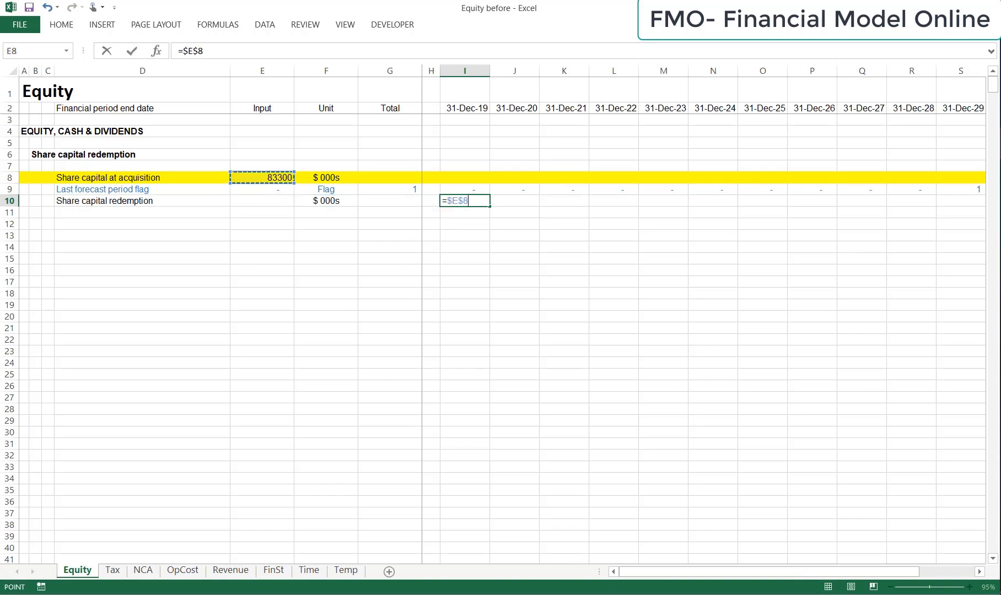
{"action": "type", "text": "*"}
{"action": "key", "text": "Up"}
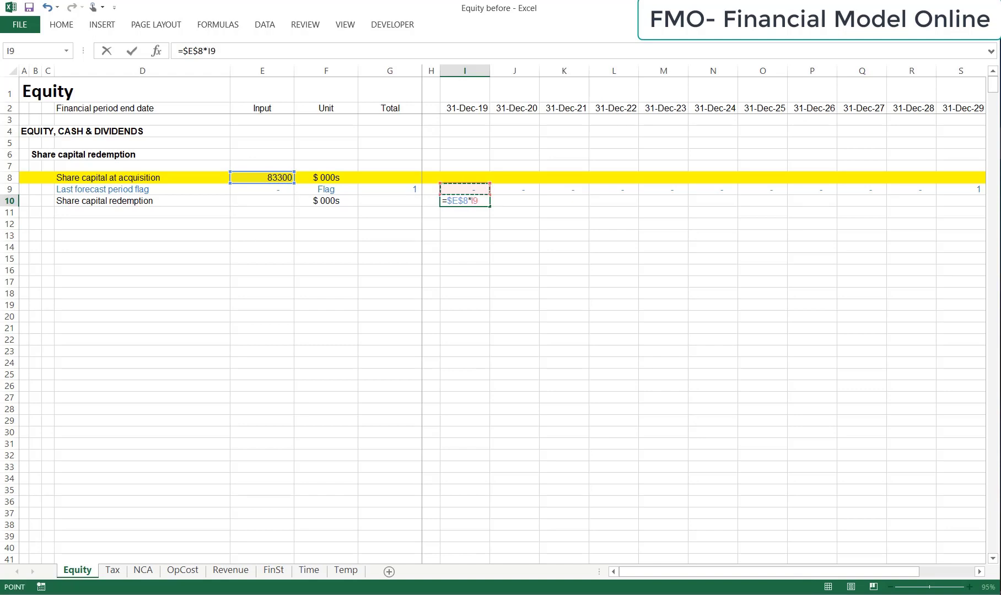
{"action": "key", "text": "ctrl+Return"}
Copy the I10 redemption formula across the timeline through T10
{"action": "key", "text": "ctrl+c"}
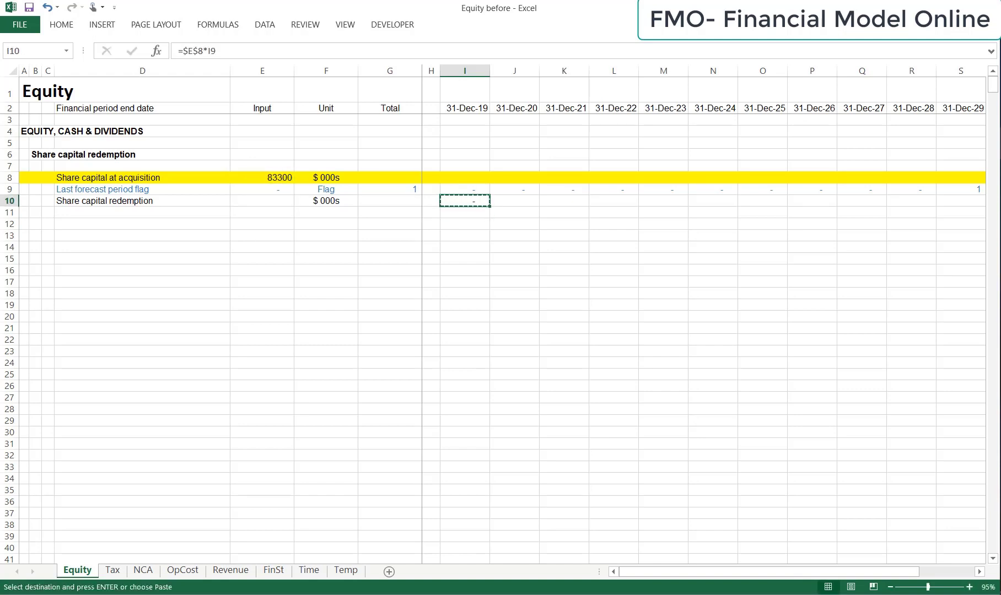
{"action": "key", "text": "ctrl+shift+Right"}
{"action": "key", "text": "ctrl+v"}
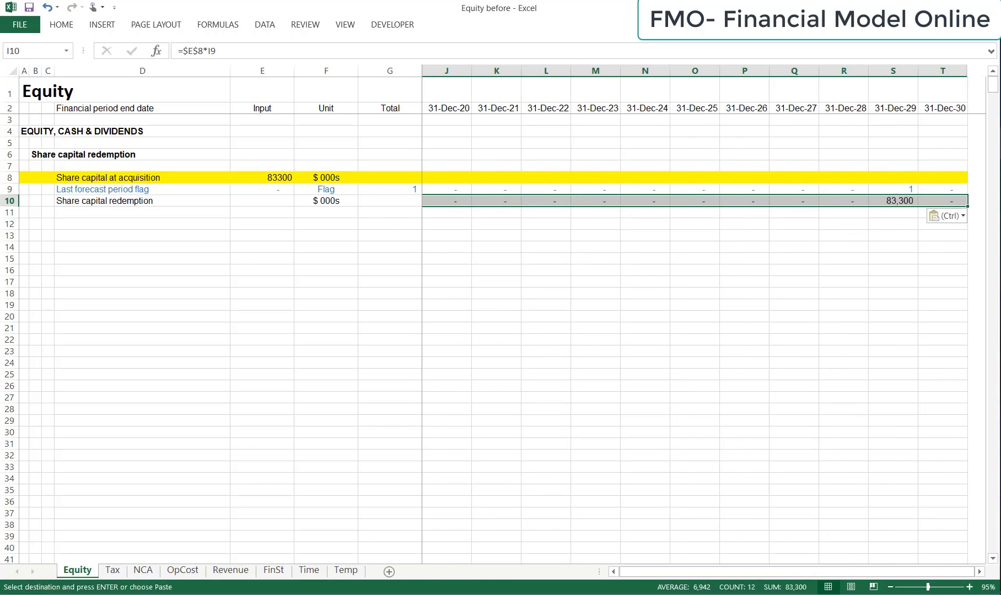
{"action": "key", "text": "Escape"}
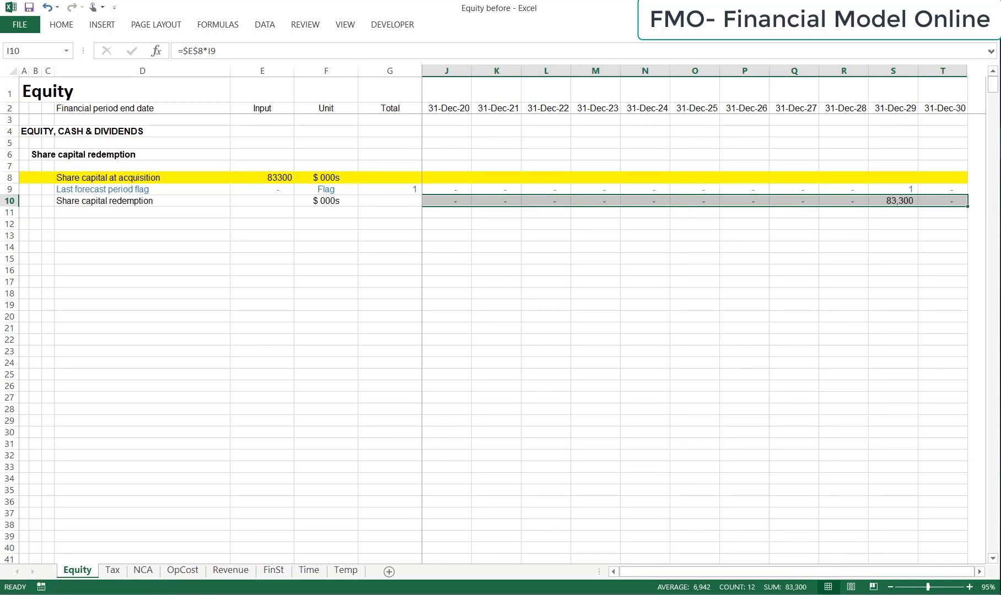
Total the share capital redemption row in G10 with =SUM(I10:T10)
{"action": "key", "text": "Left"}
{"action": "key", "text": "Left"}
{"action": "key", "text": "Left"}
{"action": "key", "text": "Right"}
{"action": "key", "text": "alt+equal"}
{"action": "key", "text": "Down"}
{"action": "key", "text": "Down"}
{"action": "key", "text": "Up"}
{"action": "key", "text": "Right"}
{"action": "key", "text": "Right"}
{"action": "key", "text": "ctrl+shift+Right"}
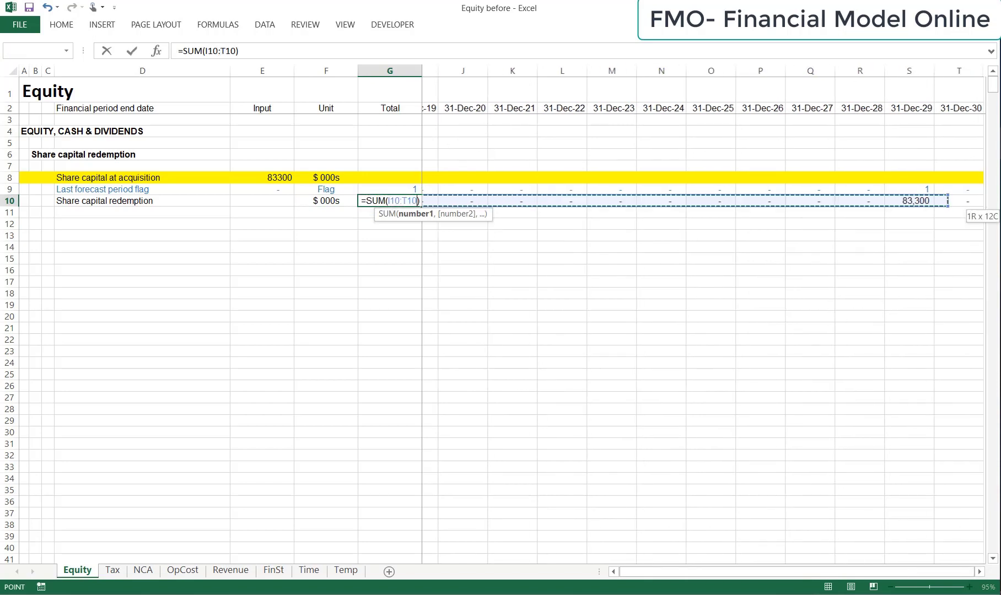
{"action": "key", "text": "ctrl+Return"}
Enter the subheading "Share capital balance" in B12
{"action": "key", "text": "Left"}
{"action": "key", "text": "Left"}
{"action": "key", "text": "Left"}
{"action": "key", "text": "Down"}
{"action": "key", "text": "Down"}
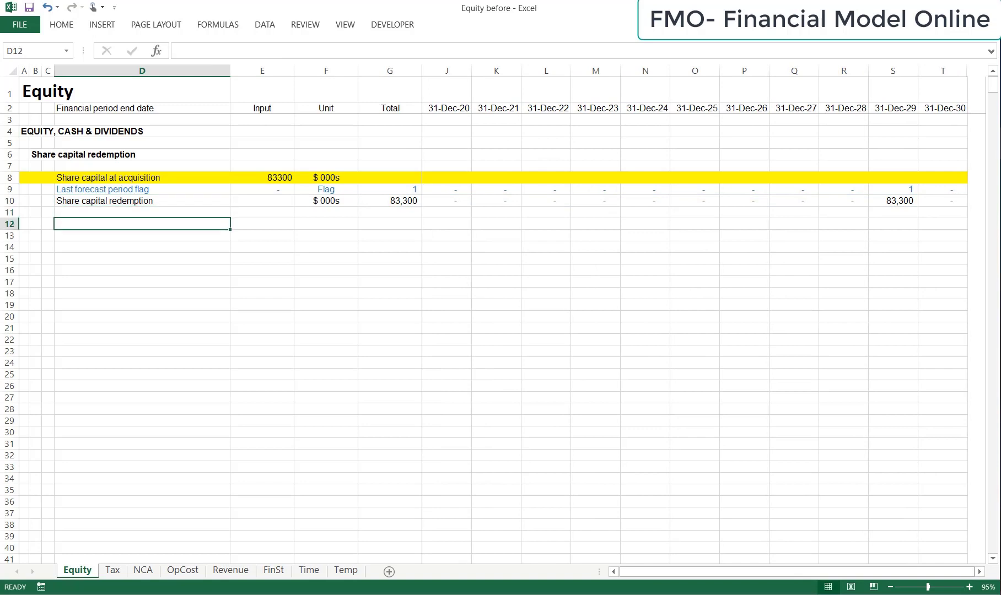
{"action": "key", "text": "Left"}
{"action": "key", "text": "Left"}
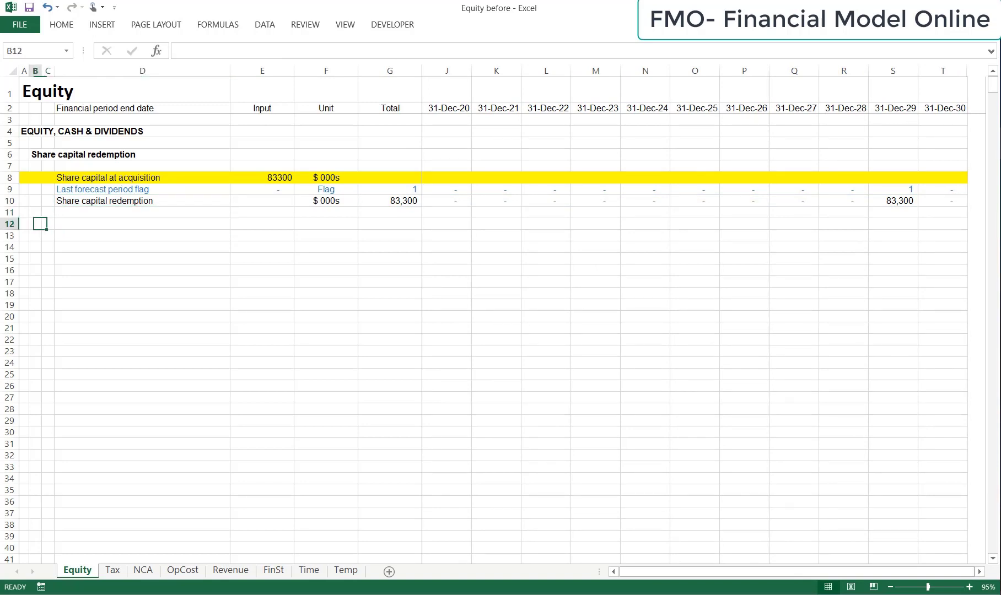
{"action": "type", "text": "Share ca"}
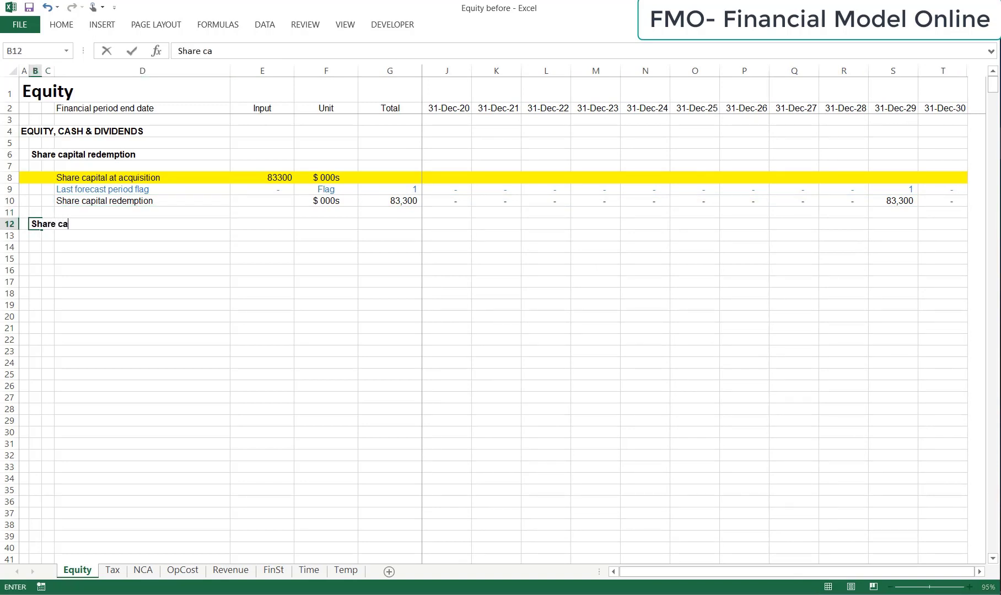
{"action": "type", "text": "pital balance"}
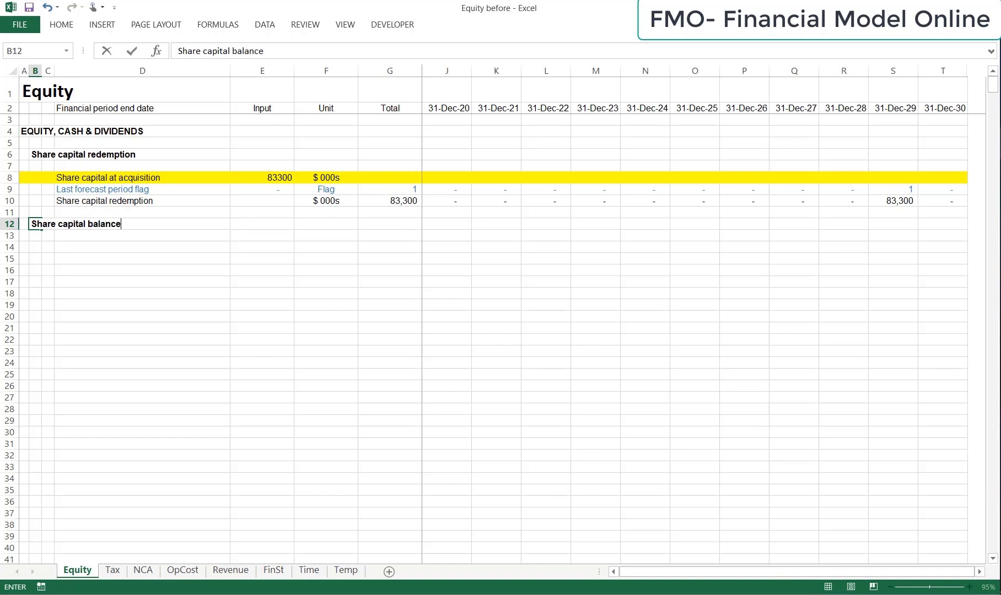
{"action": "key", "text": "Return"}
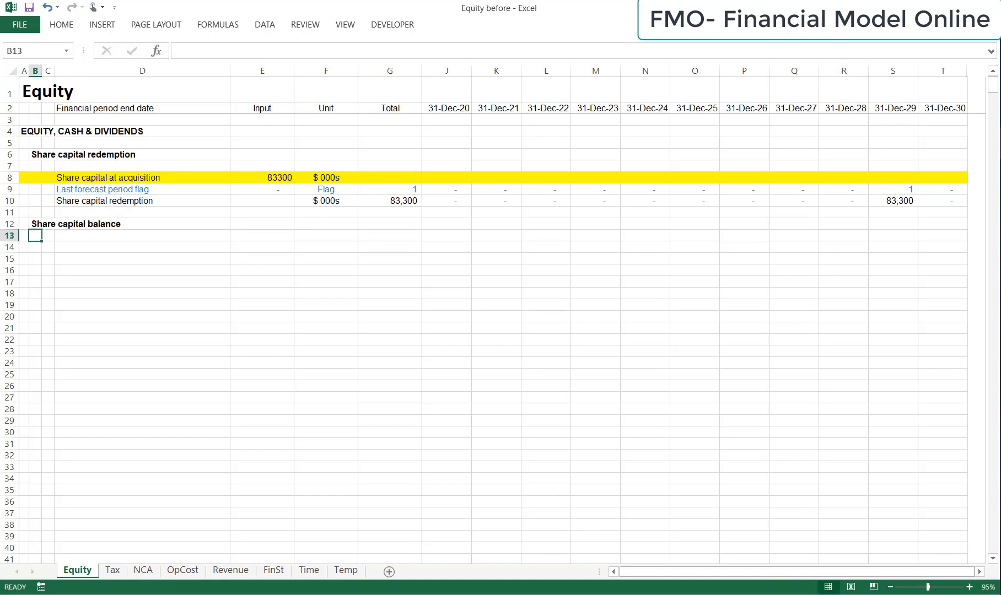
Copy the yellow Share capital at acquisition row into row 14 under the Share capital balance heading
{"action": "key", "text": "Right"}
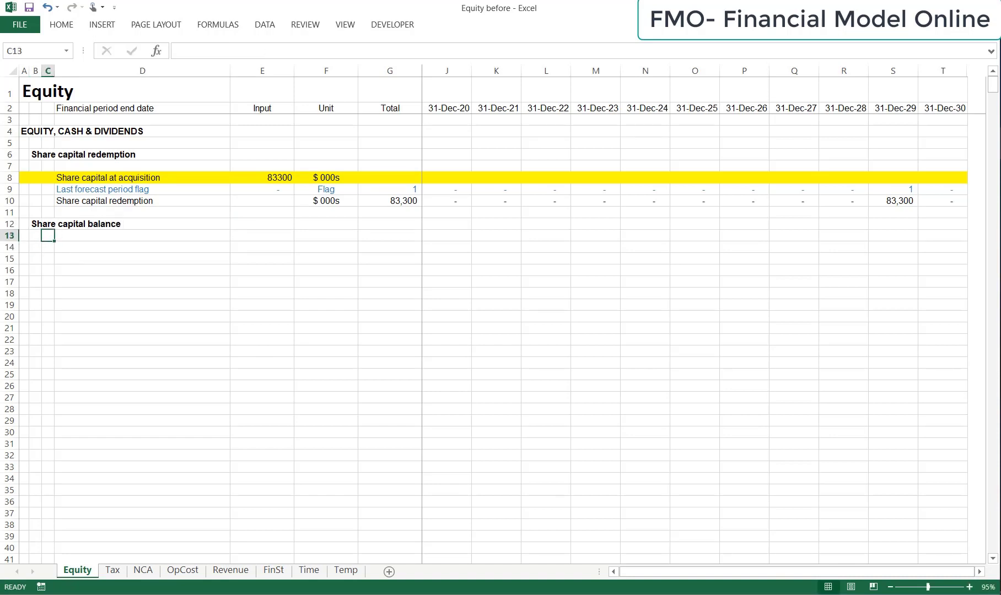
{"action": "key", "text": "Up"}
{"action": "key", "text": "Up"}
{"action": "key", "text": "Up"}
{"action": "key", "text": "Right"}
{"action": "key", "text": "Up"}
{"action": "key", "text": "Up"}
{"action": "key", "text": "shift+space"}
{"action": "key", "text": "ctrl+c"}
{"action": "key", "text": "Down"}
{"action": "key", "text": "Down"}
{"action": "key", "text": "Down"}
{"action": "key", "text": "Down"}
{"action": "key", "text": "Down"}
{"action": "key", "text": "Down"}
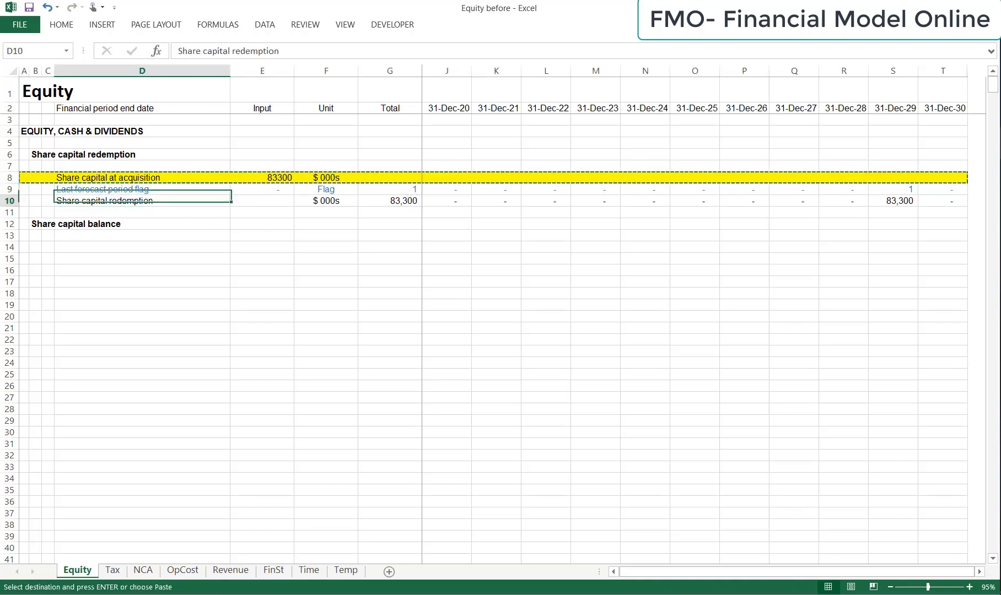
{"action": "key", "text": "shift+space"}
{"action": "key", "text": "ctrl+v"}
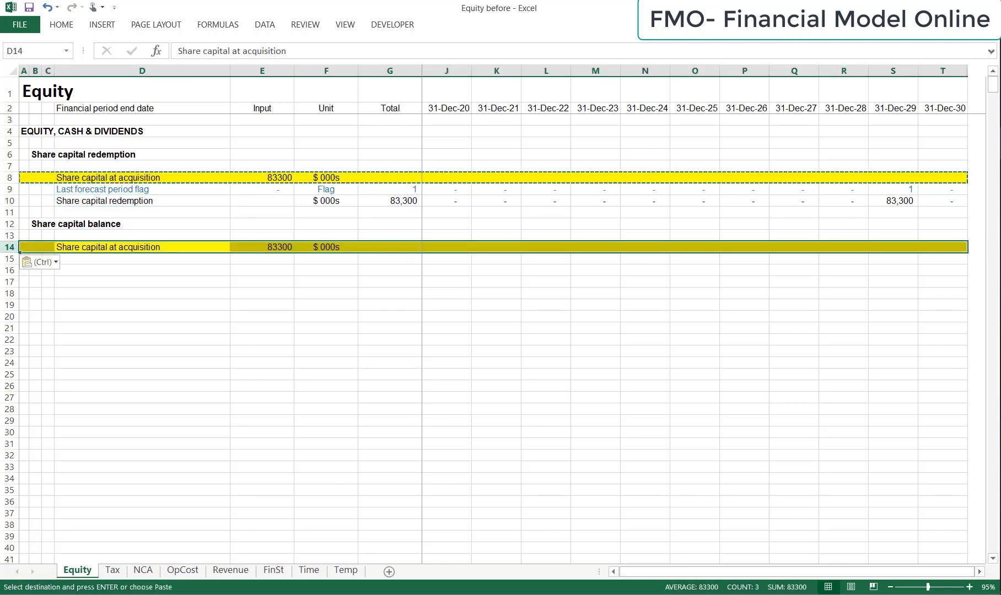
{"action": "key", "text": "Escape"}
Copy the Acquisition flag row from row 16 of the Tax sheet into row 15 of the Equity sheet
{"action": "key", "text": "Down"}
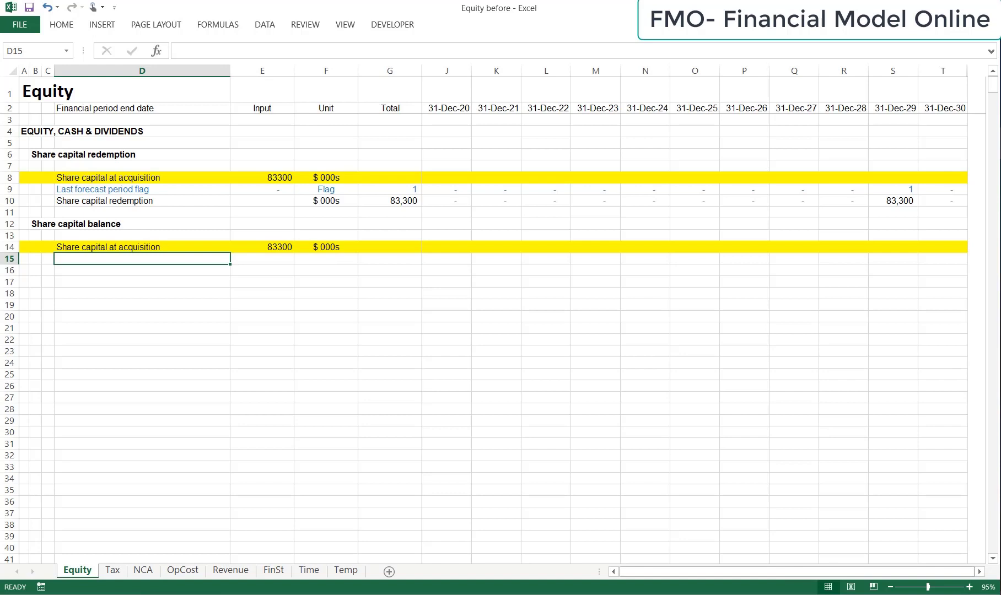
{"action": "key", "text": "ctrl+Page_Down"}
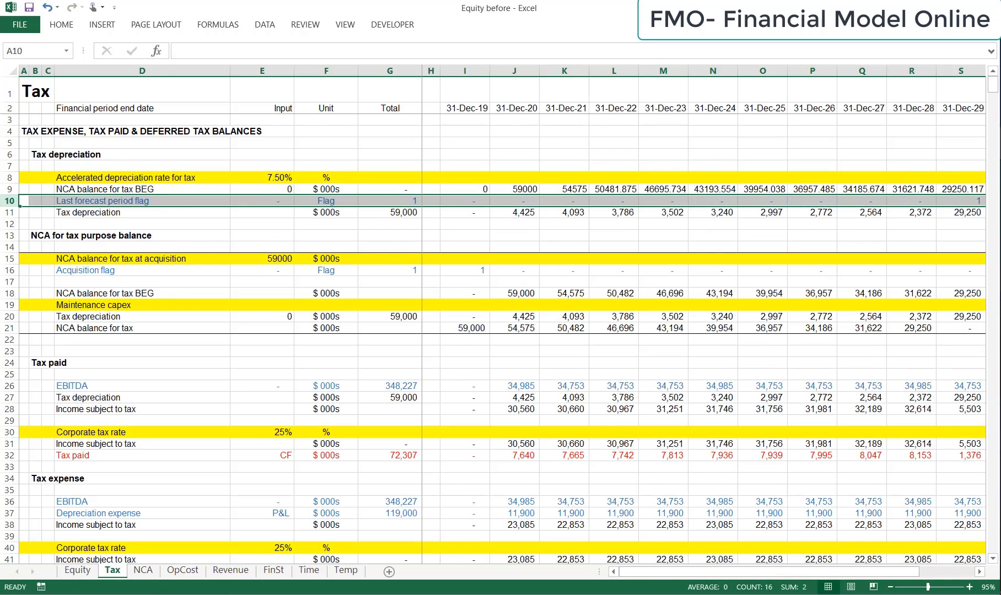
{"action": "key", "text": "Down"}
{"action": "key", "text": "Down"}
{"action": "key", "text": "Down"}
{"action": "key", "text": "Down"}
{"action": "key", "text": "Down"}
{"action": "key", "text": "Down"}
{"action": "key", "text": "Down"}
{"action": "key", "text": "Down"}
{"action": "key", "text": "Down"}
{"action": "key", "text": "Up"}
{"action": "key", "text": "Up"}
{"action": "key", "text": "Up"}
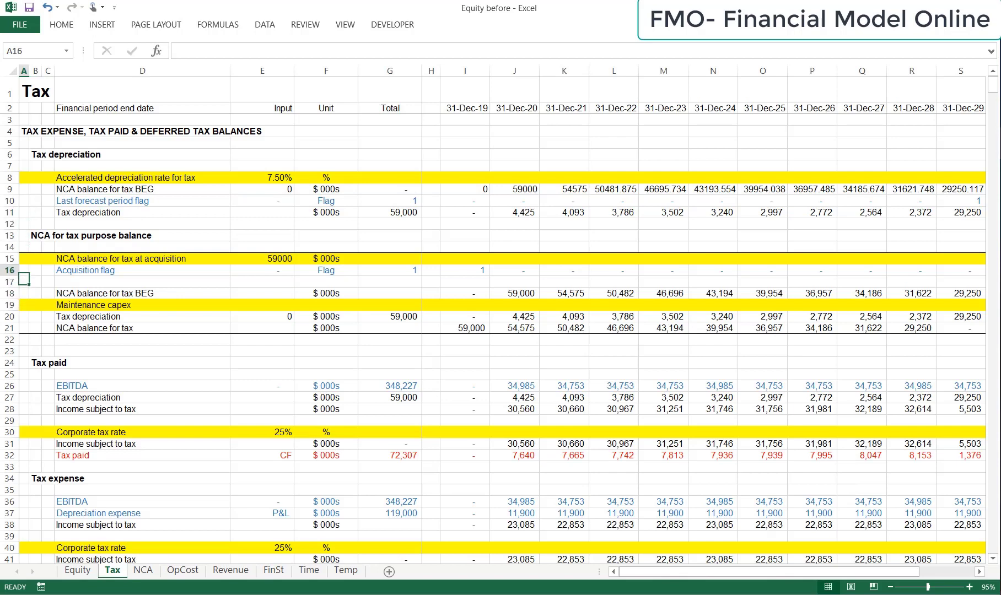
{"action": "key", "text": "shift+space"}
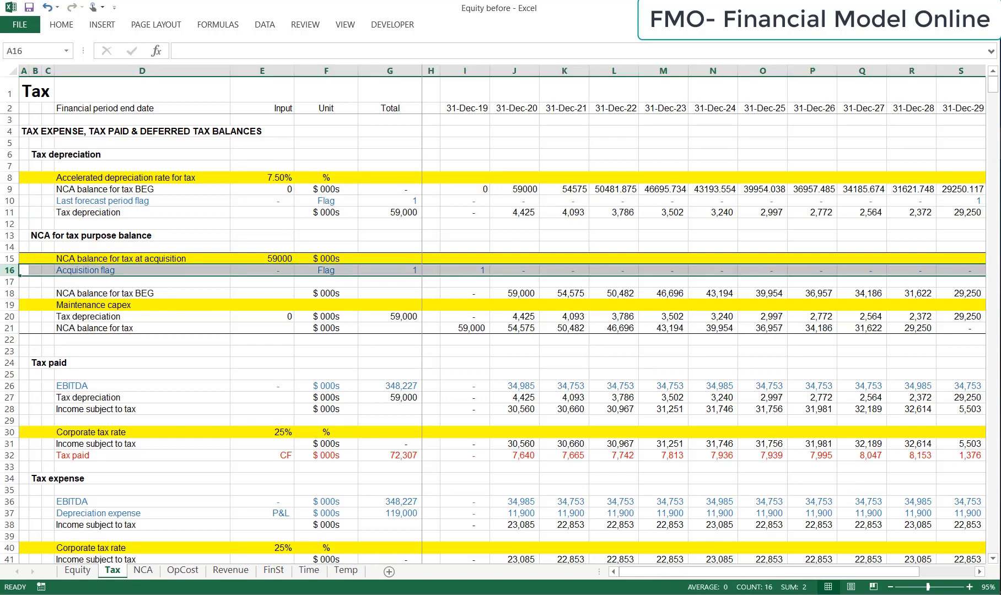
{"action": "key", "text": "ctrl+c"}
{"action": "key", "text": "ctrl+Page_Up"}
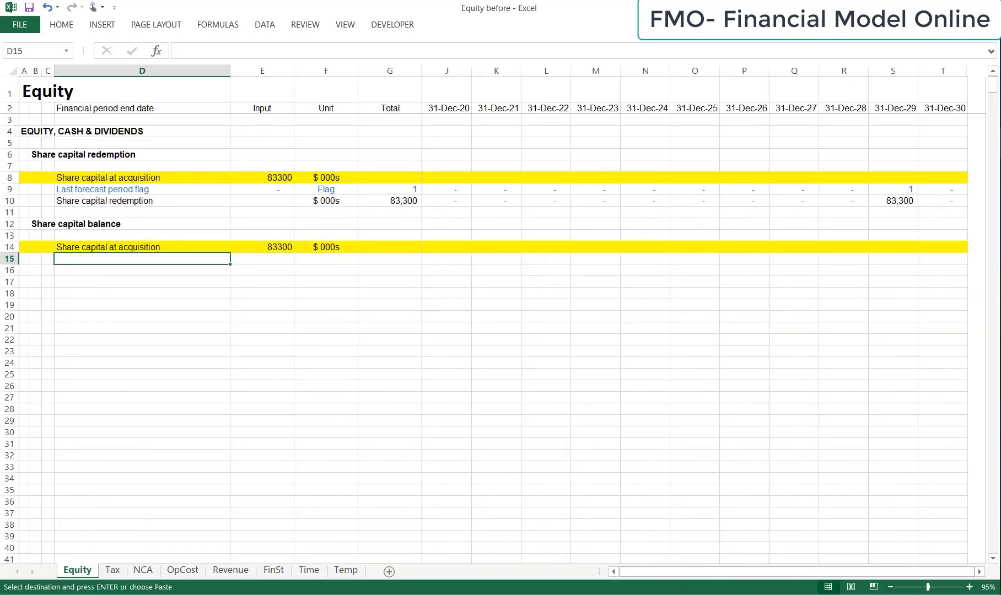
{"action": "key", "text": "shift+space"}
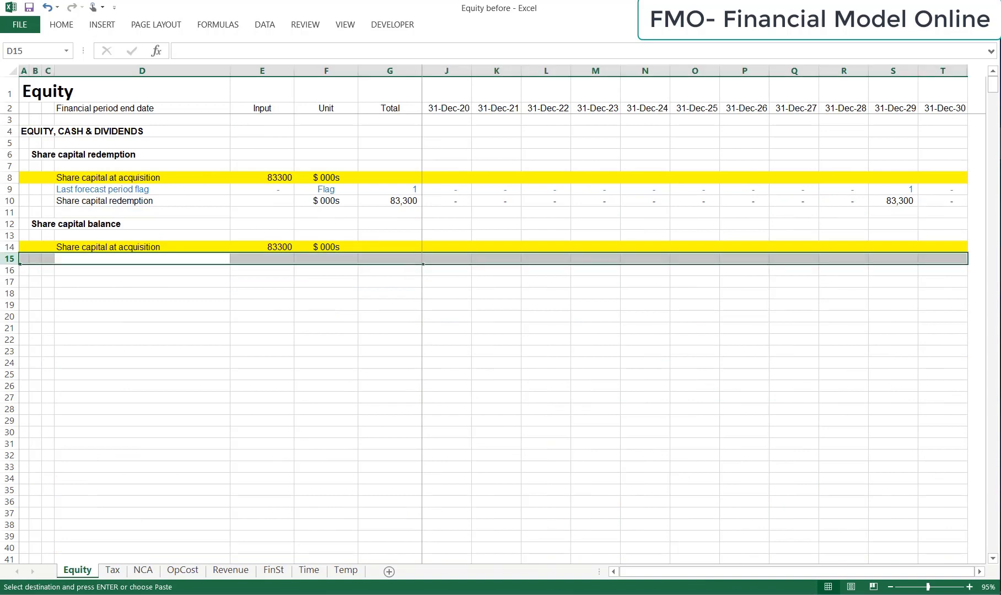
{"action": "key", "text": "ctrl+v"}
{"action": "key", "text": "Escape"}
Enter the label "Share capital balance BEG" in D17
{"action": "key", "text": "Down"}
{"action": "key", "text": "Down"}
{"action": "key", "text": "Down"}
{"action": "key", "text": "Up"}
{"action": "type", "text": "Share capital balance BEG"}
{"action": "key", "text": "ctrl+Return"}
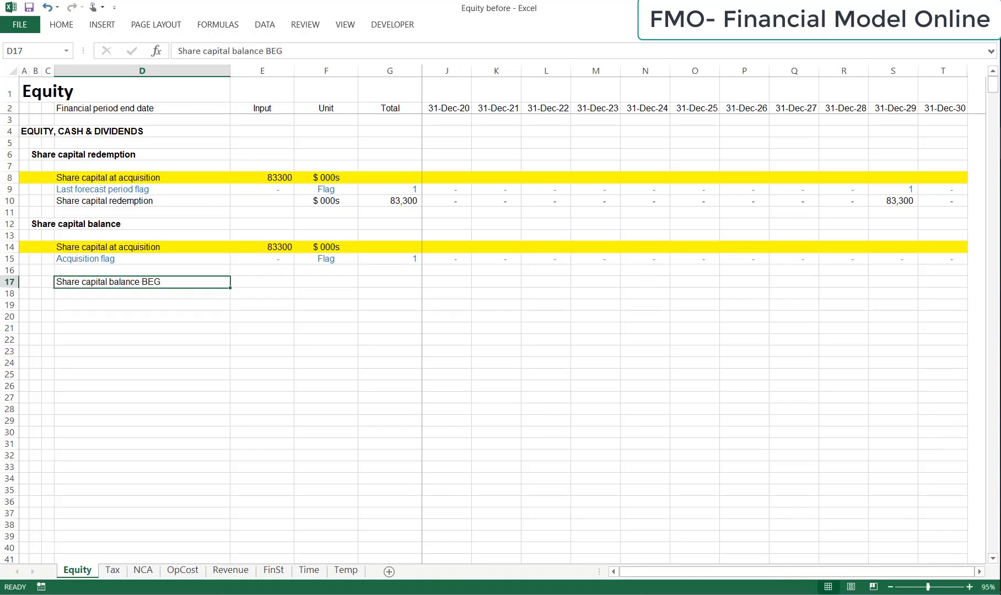
Copy the D17 label into D20 and shorten it to "Share capital balance"
{"action": "key", "text": "ctrl+c"}
{"action": "key", "text": "Down"}
{"action": "key", "text": "Down"}
{"action": "key", "text": "Down"}
{"action": "key", "text": "ctrl+v"}
{"action": "key", "text": "F2"}
{"action": "key", "text": "BackSpace"}
{"action": "key", "text": "BackSpace"}
{"action": "key", "text": "BackSpace"}
{"action": "key", "text": "BackSpace"}
{"action": "key", "text": "Return"}
Enter the label "Equity injection" in D18
{"action": "key", "text": "Up"}
{"action": "key", "text": "Up"}
{"action": "key", "text": "Up"}
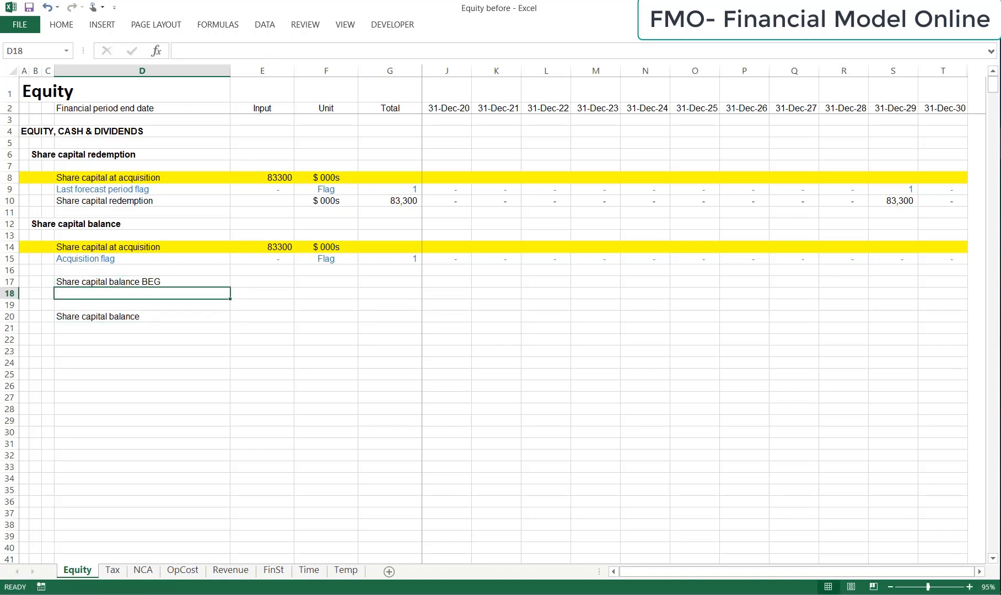
{"action": "type", "text": "Equ"}
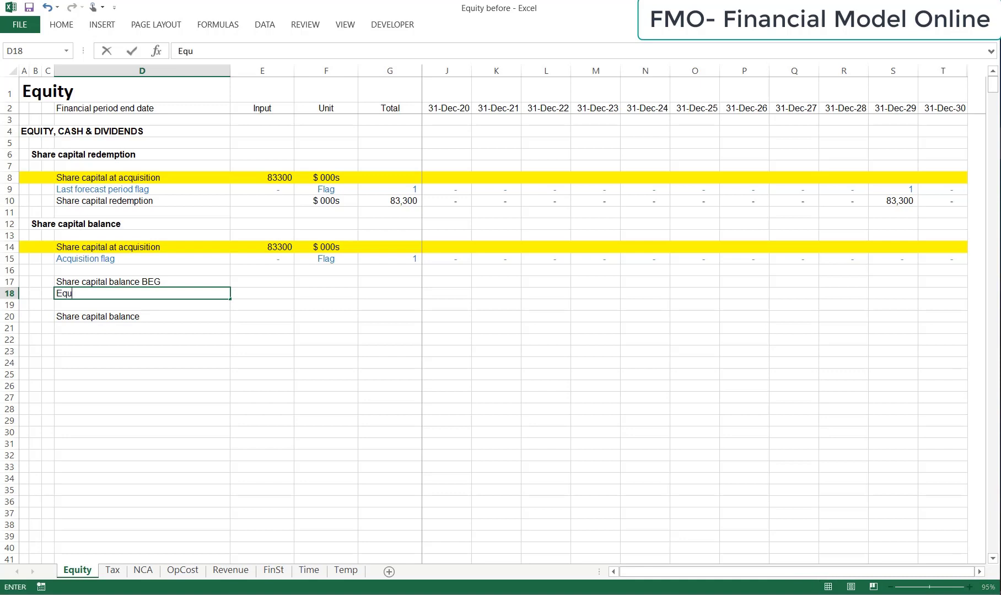
{"action": "type", "text": "ity injectio"}
{"action": "key", "text": "Return"}
{"action": "key", "text": "Up"}
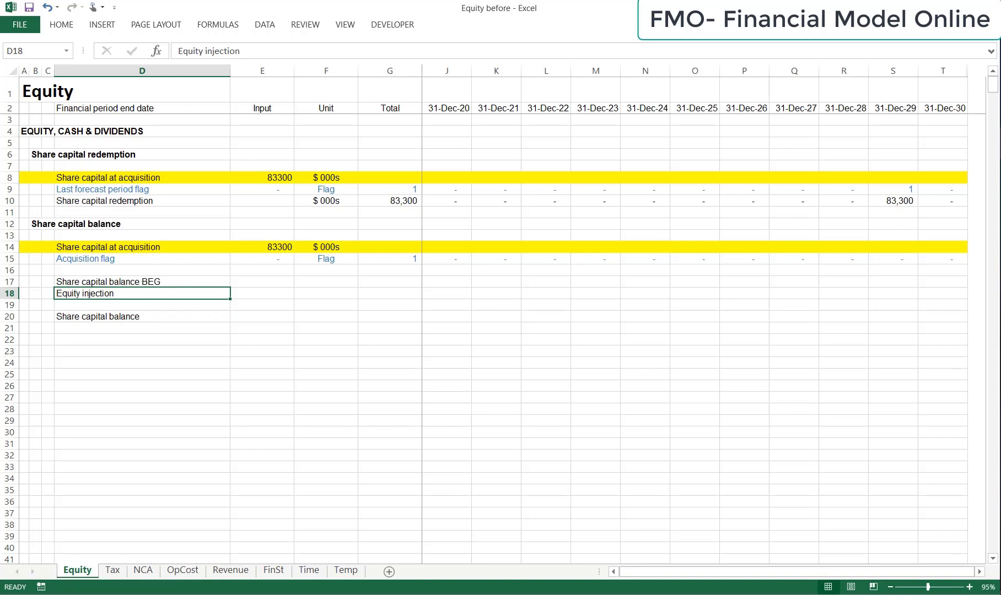
Fill the whole Equity injection row 18 with yellow
{"action": "key", "text": "shift+space"}
{"action": "key", "text": "alt+h"}
{"action": "key", "text": "h"}
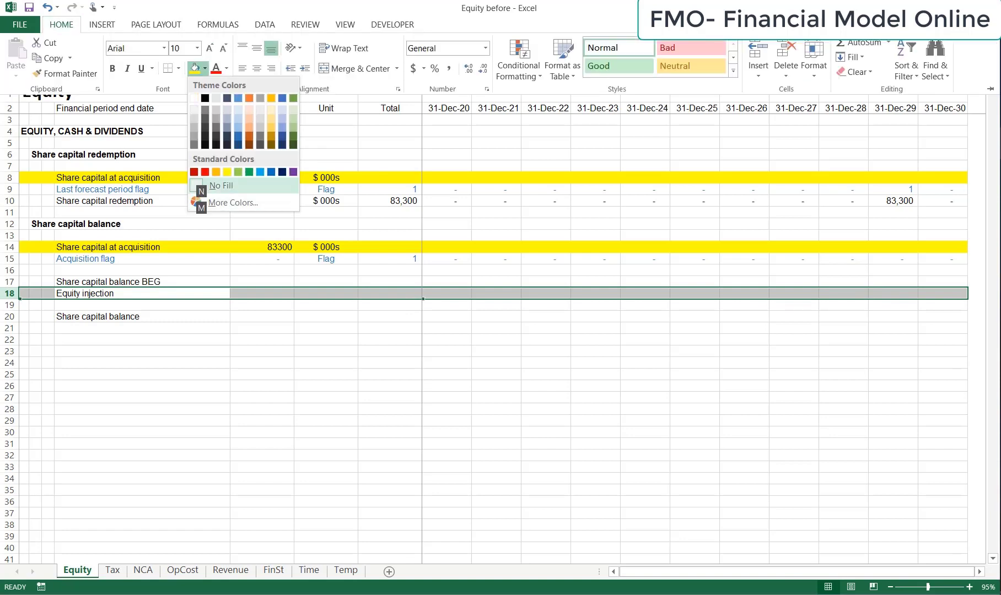
{"action": "key", "text": "Up"}
{"action": "key", "text": "Left"}
{"action": "key", "text": "Return"}
{"action": "key", "text": "Down"}
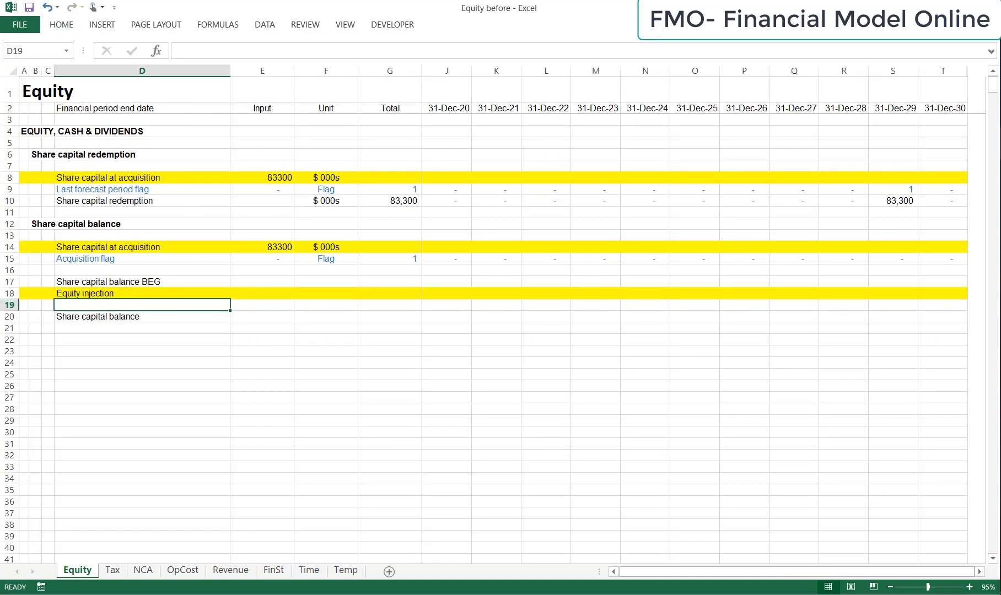
Link D19 to the Share capital redemption label with the row-anchored formula =D$10
{"action": "key", "text": "Up"}
{"action": "key", "text": "Up"}
{"action": "key", "text": "Up"}
{"action": "key", "text": "Up"}
{"action": "key", "text": "Up"}
{"action": "key", "text": "Up"}
{"action": "key", "text": "Up"}
{"action": "key", "text": "Up"}
{"action": "key", "text": "Up"}
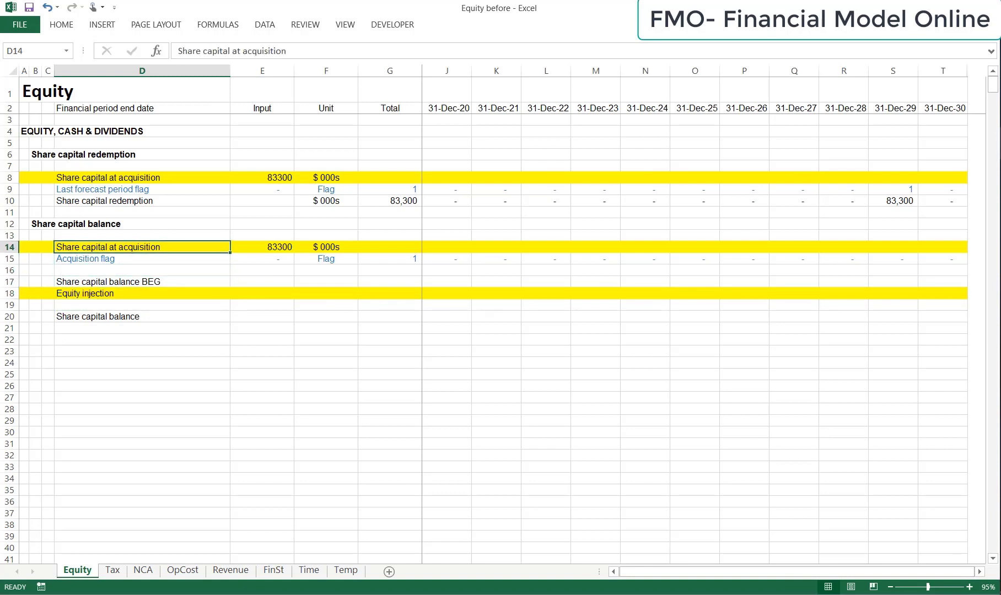
{"action": "key", "text": "ctrl+c"}
{"action": "key", "text": "Down"}
{"action": "key", "text": "Down"}
{"action": "key", "text": "Down"}
{"action": "key", "text": "Down"}
{"action": "key", "text": "Down"}
{"action": "key", "text": "Down"}
{"action": "key", "text": "Down"}
{"action": "key", "text": "Down"}
{"action": "key", "text": "Down"}
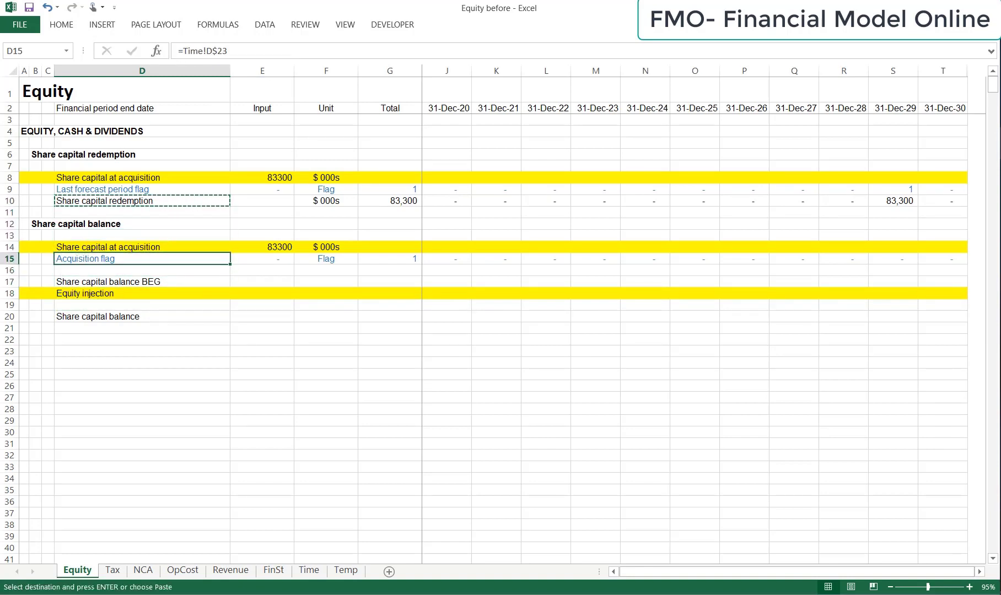
{"action": "key", "text": "alt"}
{"action": "key", "text": "h"}
{"action": "key", "text": "v"}
{"action": "key", "text": "n"}
{"action": "key", "text": "F2"}
{"action": "key", "text": "F4"}
{"action": "key", "text": "Return"}
Copy the D19 link formula across row 19 through column T
{"action": "key", "text": "Up"}
{"action": "key", "text": "ctrl+c"}
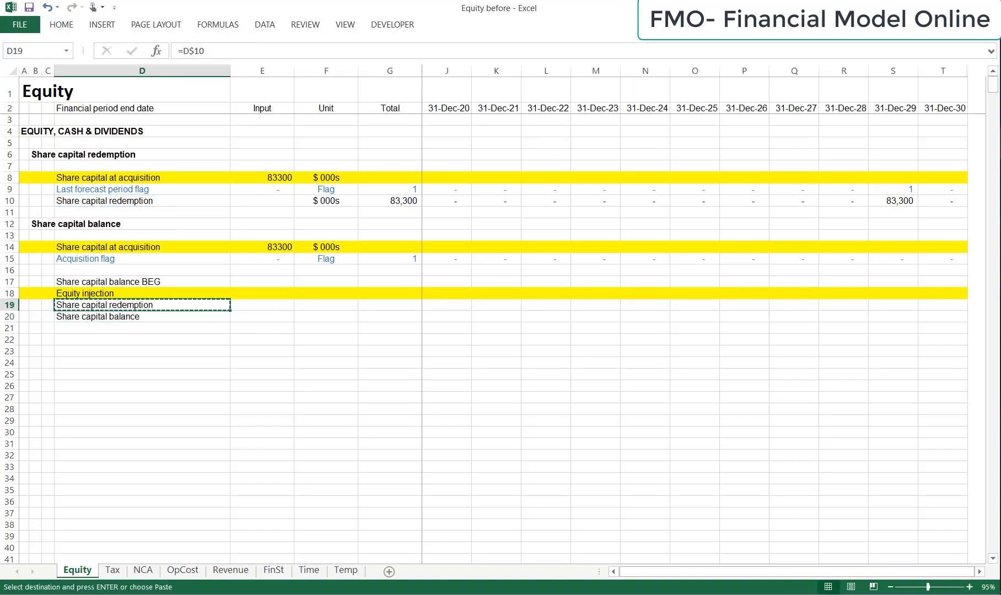
{"action": "key", "text": "ctrl+shift+Right"}
{"action": "key", "text": "ctrl+v"}
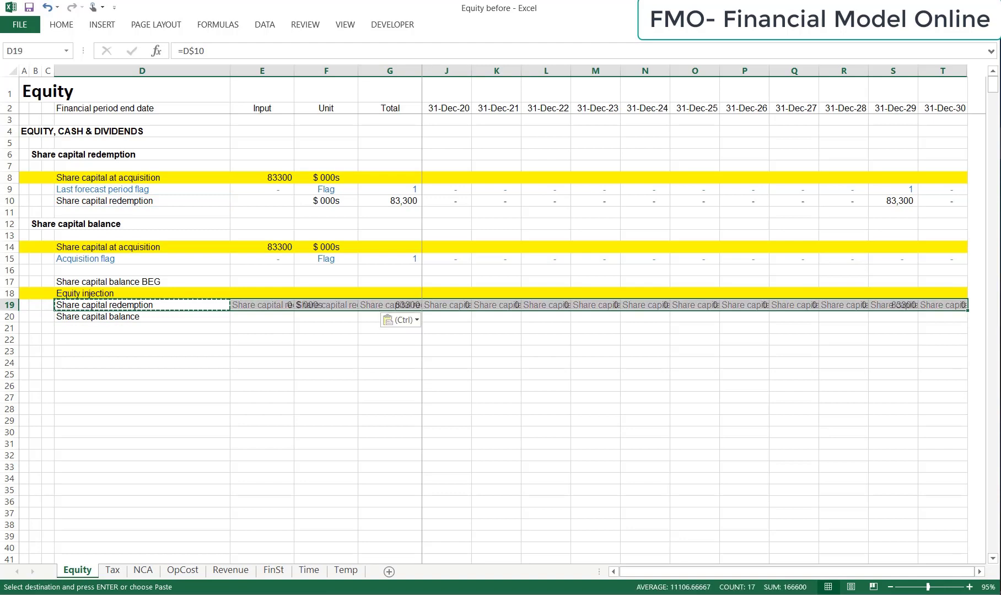
{"action": "key", "text": "Escape"}
Enter the unit "$ 000s" in F17 for the Share capital balance BEG row
{"action": "key", "text": "Up"}
{"action": "key", "text": "Up"}
{"action": "key", "text": "Right"}
{"action": "key", "text": "Right"}
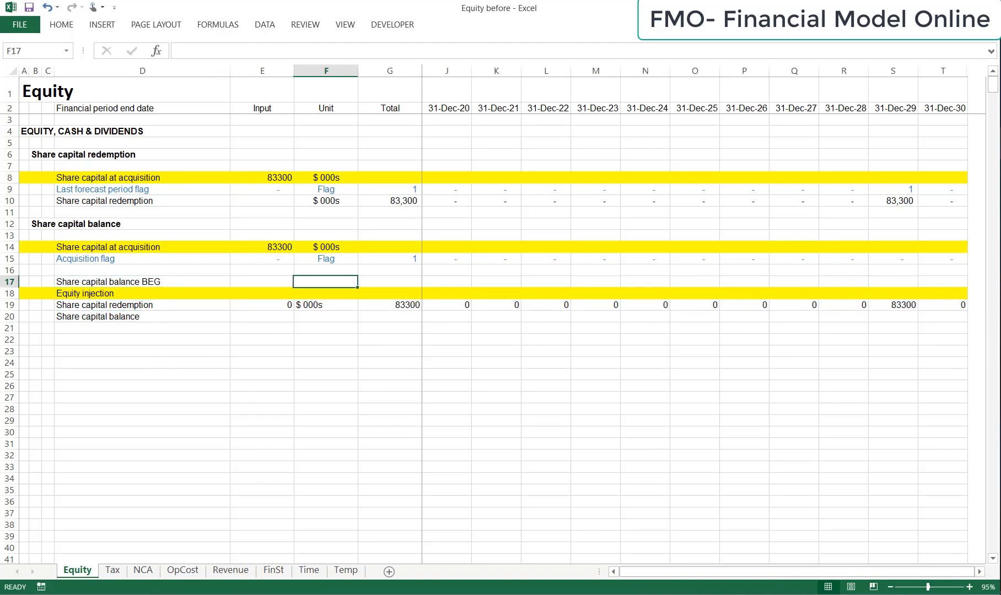
{"action": "type", "text": "$ 000s"}
{"action": "key", "text": "Return"}
Copy the F17 unit into F20 for the Share capital balance row
{"action": "key", "text": "Up"}
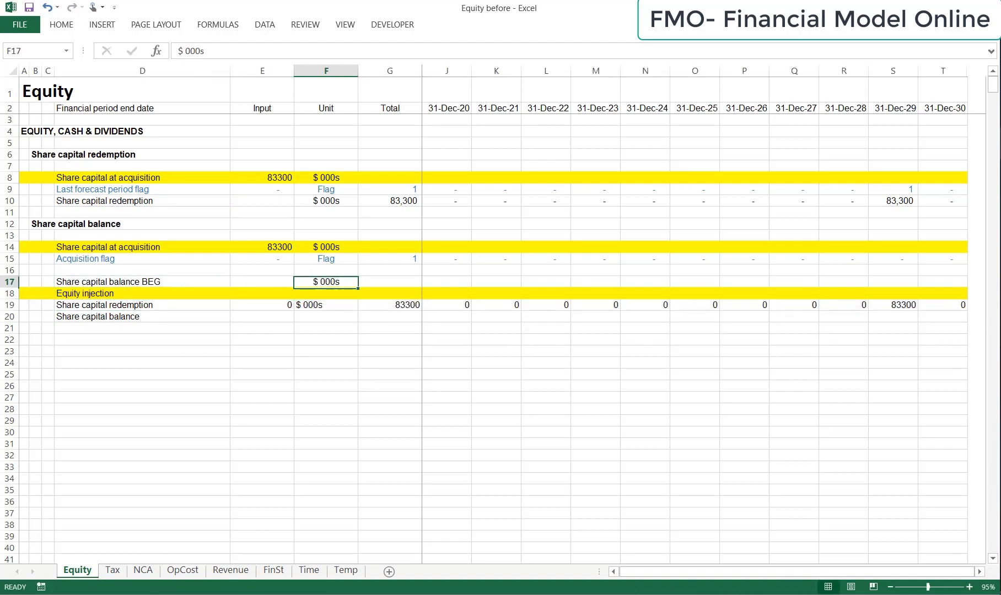
{"action": "key", "text": "ctrl+c"}
{"action": "key", "text": "Down"}
{"action": "key", "text": "Down"}
{"action": "key", "text": "Down"}
{"action": "key", "text": "ctrl+v"}
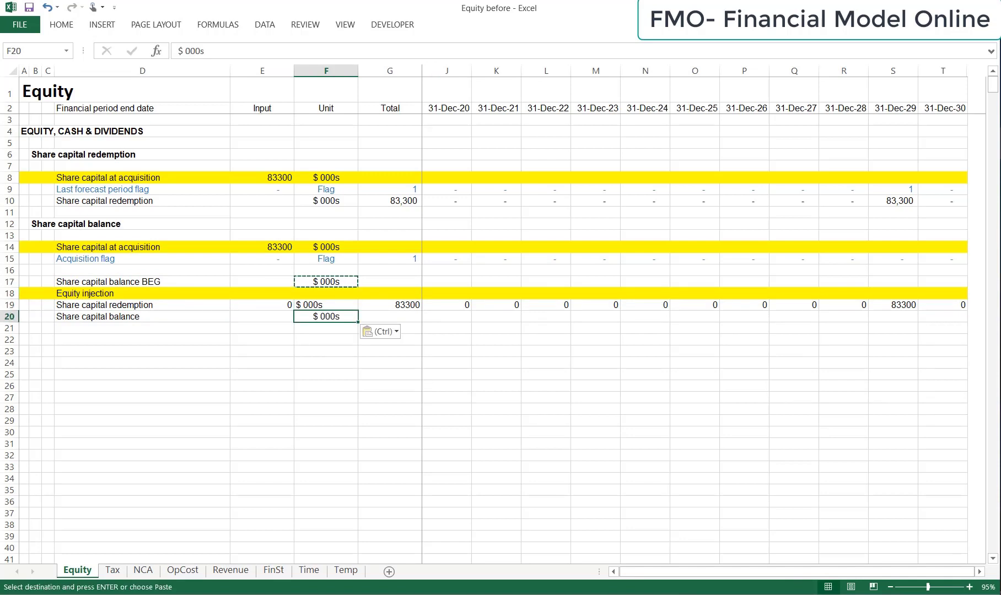
{"action": "key", "text": "Escape"}
Enter =H20 in I17 so the opening balance picks up the prior period's share capital balance
{"action": "key", "text": "Up"}
{"action": "key", "text": "Up"}
{"action": "key", "text": "Up"}
{"action": "key", "text": "Right"}
{"action": "key", "text": "Right"}
{"action": "key", "text": "Right"}
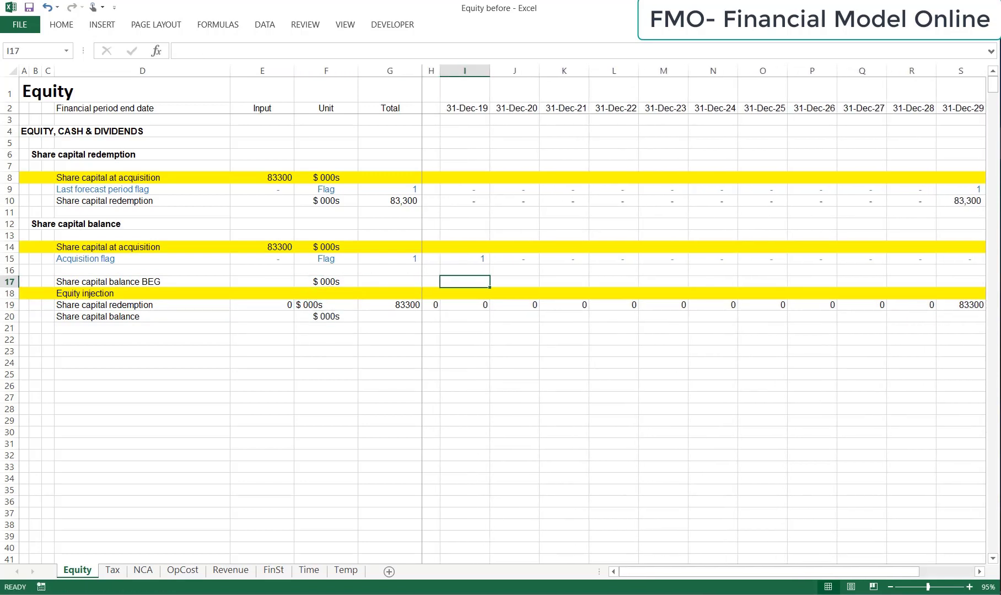
{"action": "type", "text": "="}
{"action": "key", "text": "Left"}
{"action": "key", "text": "Down"}
{"action": "key", "text": "Down"}
{"action": "key", "text": "Down"}
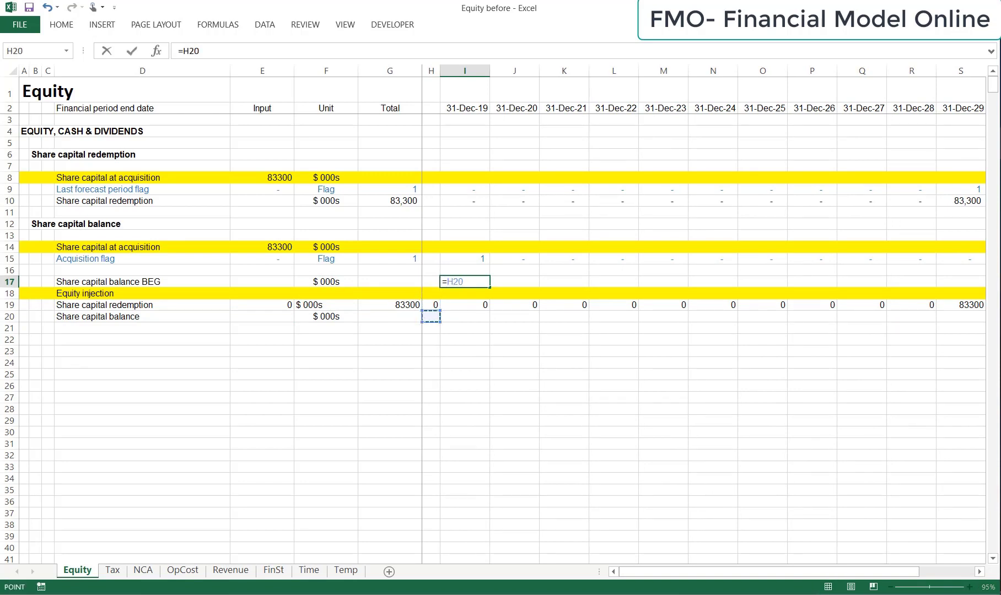
{"action": "key", "text": "Return"}
Calculate the share capital balance in I20 with =IF(I15=1,$E$14,I17+I18-I19)
{"action": "key", "text": "Down"}
{"action": "key", "text": "Down"}
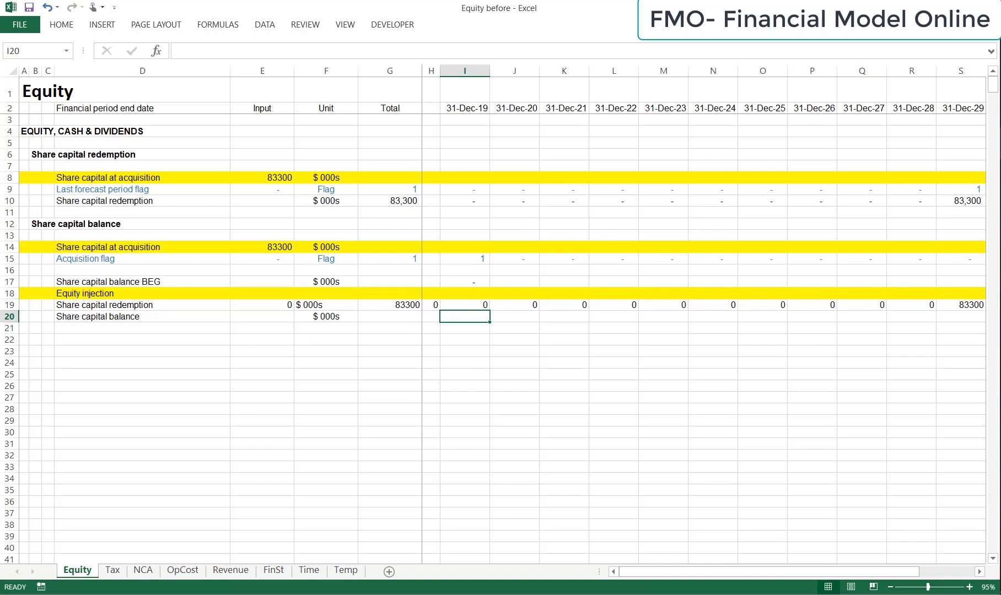
{"action": "type", "text": "=if"}
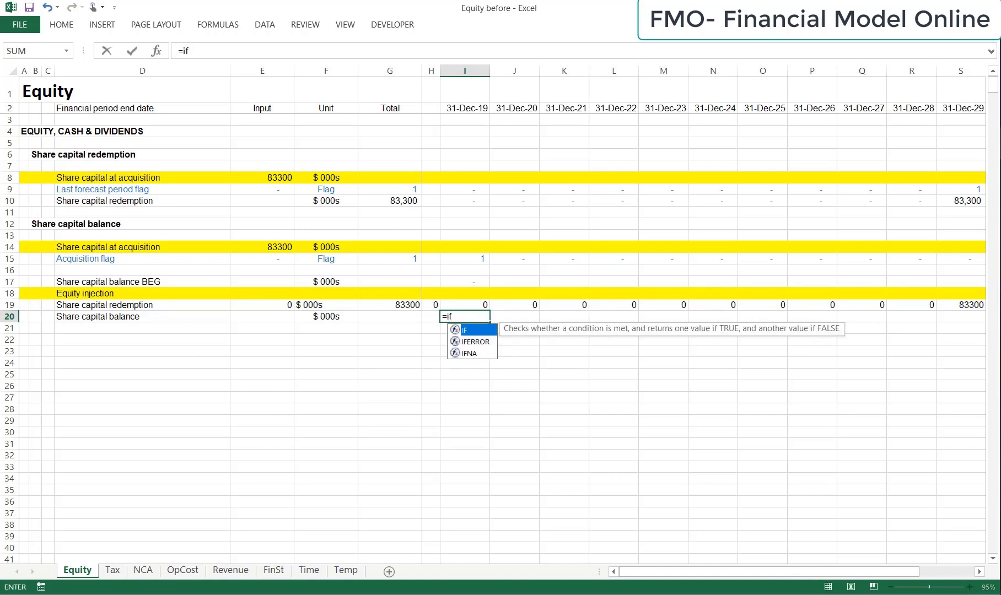
{"action": "type", "text": "("}
{"action": "key", "text": "Up"}
{"action": "key", "text": "Up"}
{"action": "key", "text": "Up"}
{"action": "key", "text": "Up"}
{"action": "key", "text": "Up"}
{"action": "type", "text": "=1,"}
{"action": "key", "text": "Up"}
{"action": "key", "text": "Left"}
{"action": "key", "text": "Left"}
{"action": "key", "text": "Left"}
{"action": "key", "text": "Left"}
{"action": "key", "text": "Up"}
{"action": "key", "text": "Up"}
{"action": "key", "text": "Up"}
{"action": "key", "text": "Up"}
{"action": "key", "text": "Up"}
{"action": "key", "text": "F4"}
{"action": "type", "text": ","}
{"action": "key", "text": "Up"}
{"action": "key", "text": "Up"}
{"action": "key", "text": "Up"}
{"action": "type", "text": "+"}
{"action": "key", "text": "Up"}
{"action": "key", "text": "Up"}
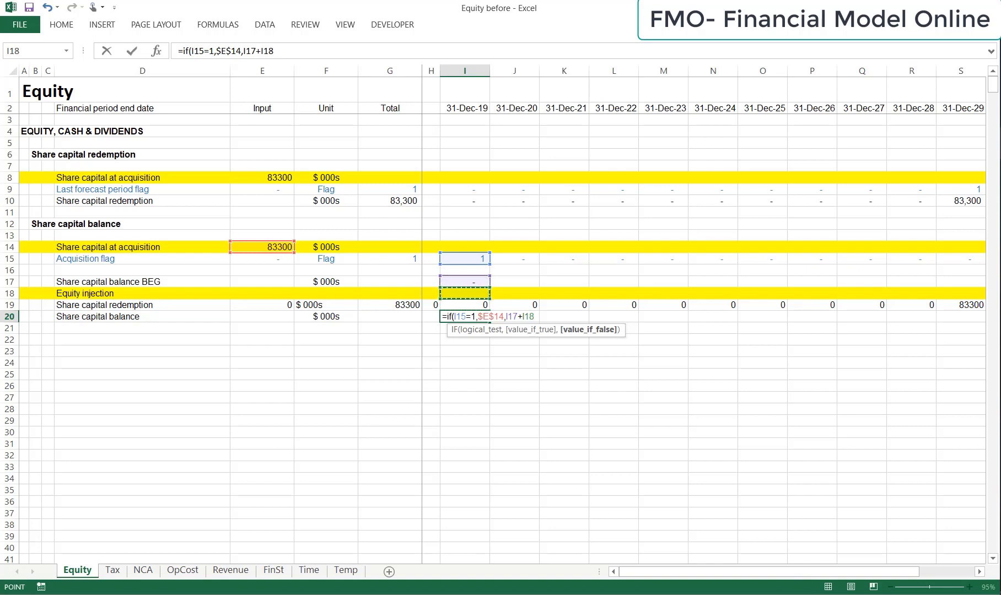
{"action": "type", "text": "-"}
{"action": "key", "text": "Up"}
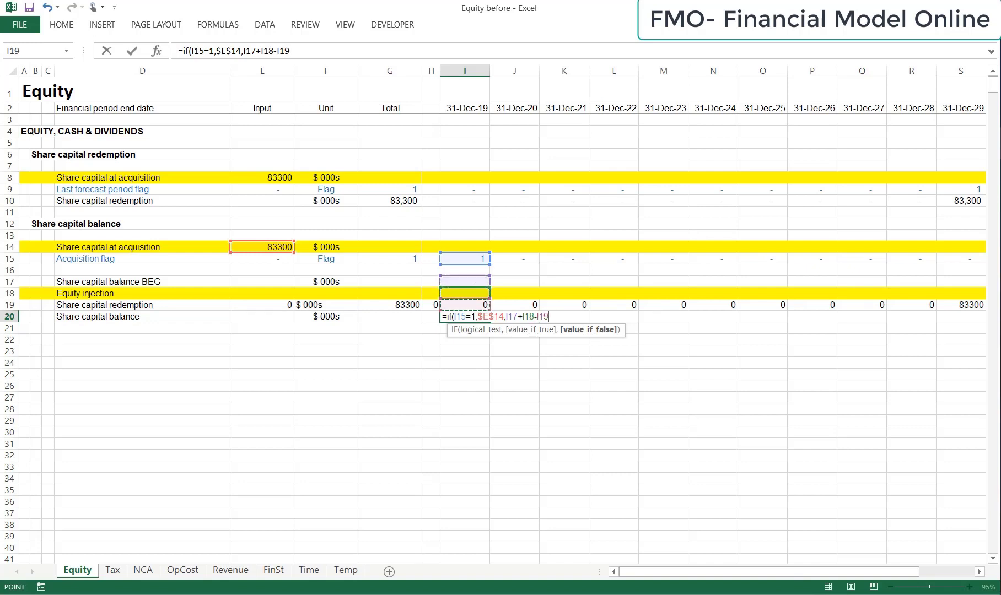
{"action": "type", "text": ")"}
{"action": "key", "text": "Return"}
Copy the balance block I17:I20 across the timeline through column T
{"action": "key", "text": "Up"}
{"action": "key", "text": "Up"}
{"action": "key", "text": "Up"}
{"action": "key", "text": "Up"}
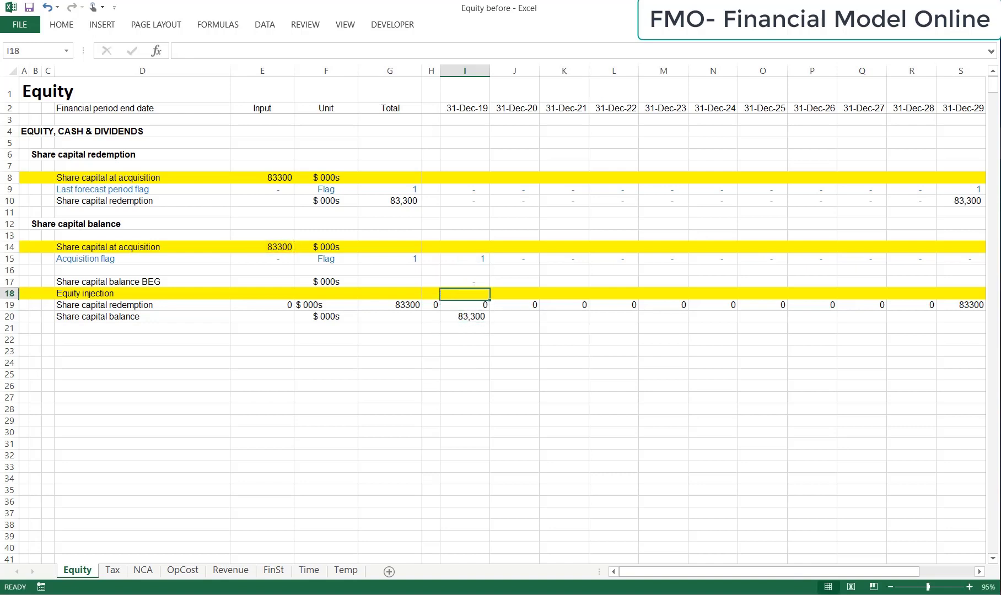
{"action": "key", "text": "shift+Down"}
{"action": "key", "text": "shift+Down"}
{"action": "key", "text": "shift+Down"}
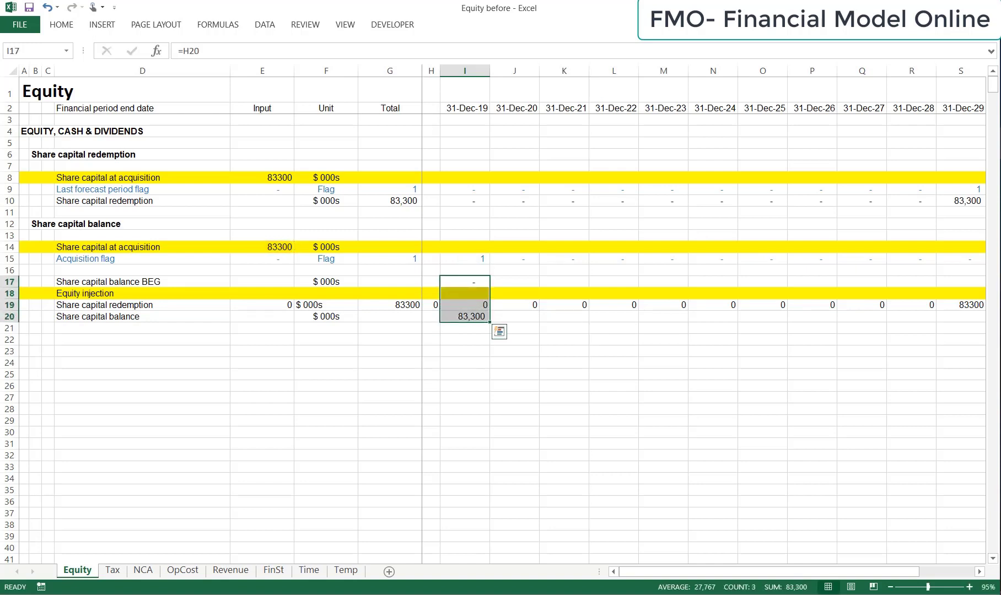
{"action": "key", "text": "ctrl+c"}
{"action": "key", "text": "ctrl+shift+Right"}
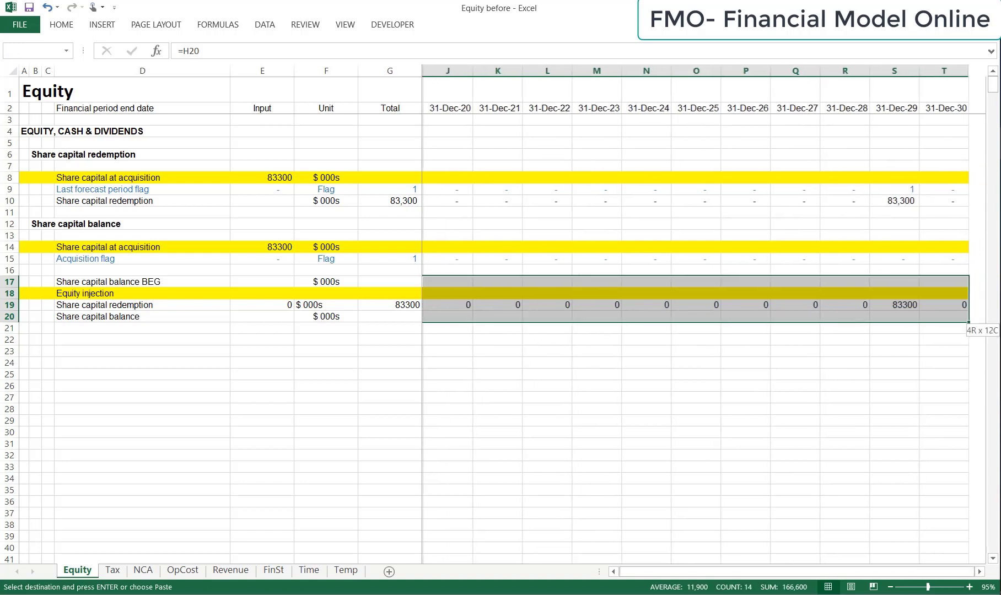
{"action": "key", "text": "ctrl+v"}
{"action": "key", "text": "Escape"}
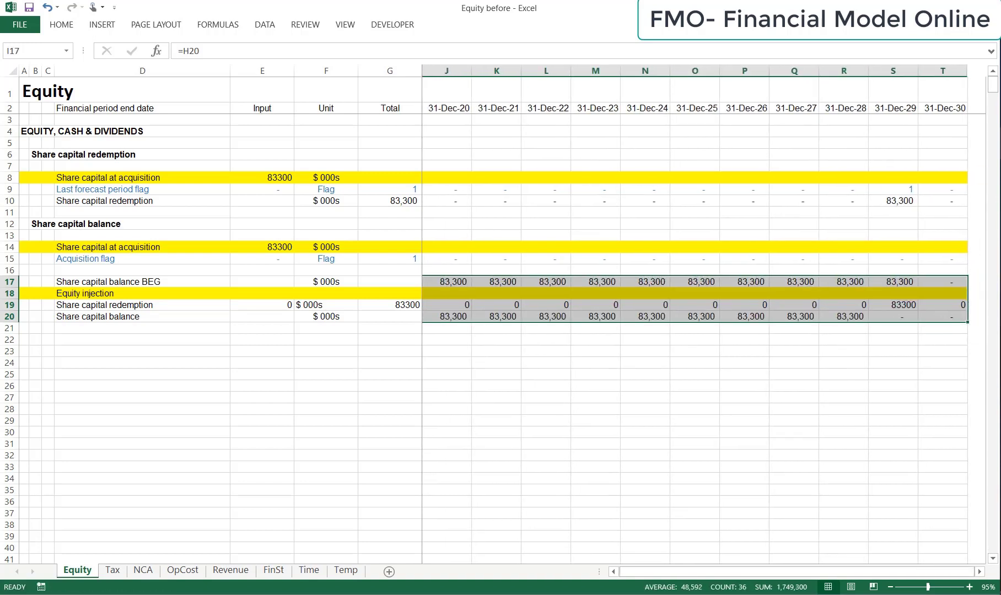
Add a top border along the whole of row 14, Share capital at acquisition
{"action": "key", "text": "ctrl+Left"}
{"action": "key", "text": "Down"}
{"action": "key", "text": "Down"}
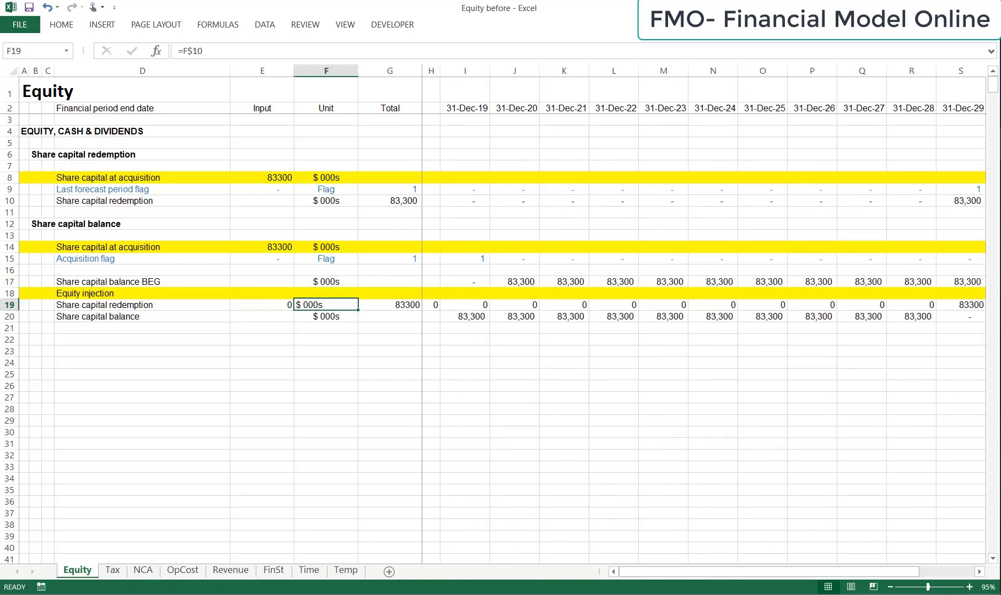
{"action": "key", "text": "Left"}
{"action": "key", "text": "Left"}
{"action": "key", "text": "Up"}
{"action": "key", "text": "Up"}
{"action": "key", "text": "Up"}
{"action": "key", "text": "Up"}
{"action": "key", "text": "Up"}
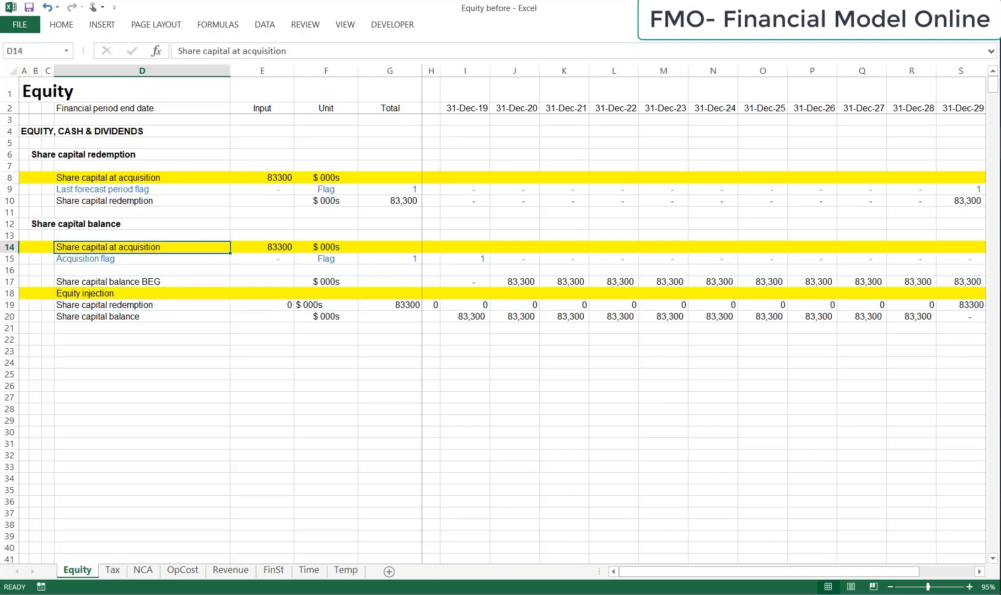
{"action": "key", "text": "shift+space"}
{"action": "key", "text": "alt+h"}
{"action": "key", "text": "b"}
{"action": "key", "text": "p"}
Add a bottom border along the whole of row 20, Share capital balance
{"action": "key", "text": "Down"}
{"action": "key", "text": "Down"}
{"action": "key", "text": "Down"}
{"action": "key", "text": "Down"}
{"action": "key", "text": "Down"}
{"action": "key", "text": "Down"}
{"action": "key", "text": "shift+space"}
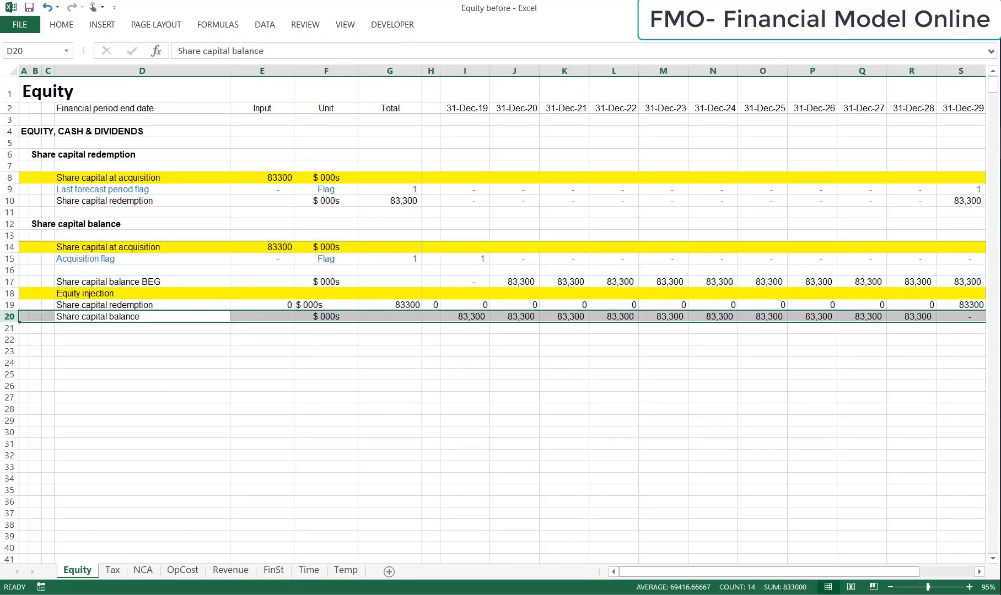
{"action": "key", "text": "alt+h"}
{"action": "key", "text": "b"}
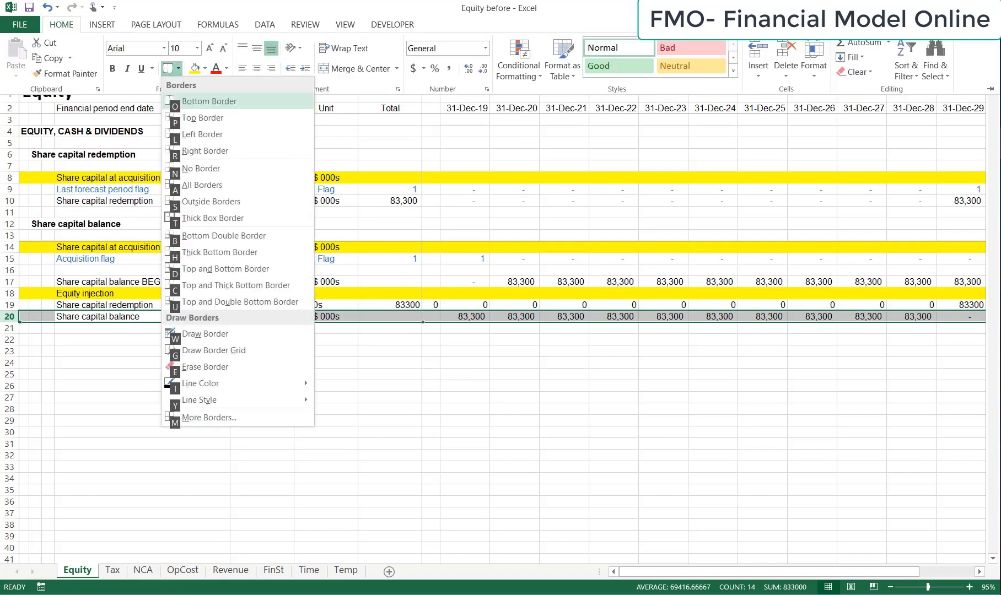
{"action": "key", "text": "o"}
Enter the section heading "Retained earnings balance" in B22
{"action": "key", "text": "Down"}
{"action": "key", "text": "Down"}
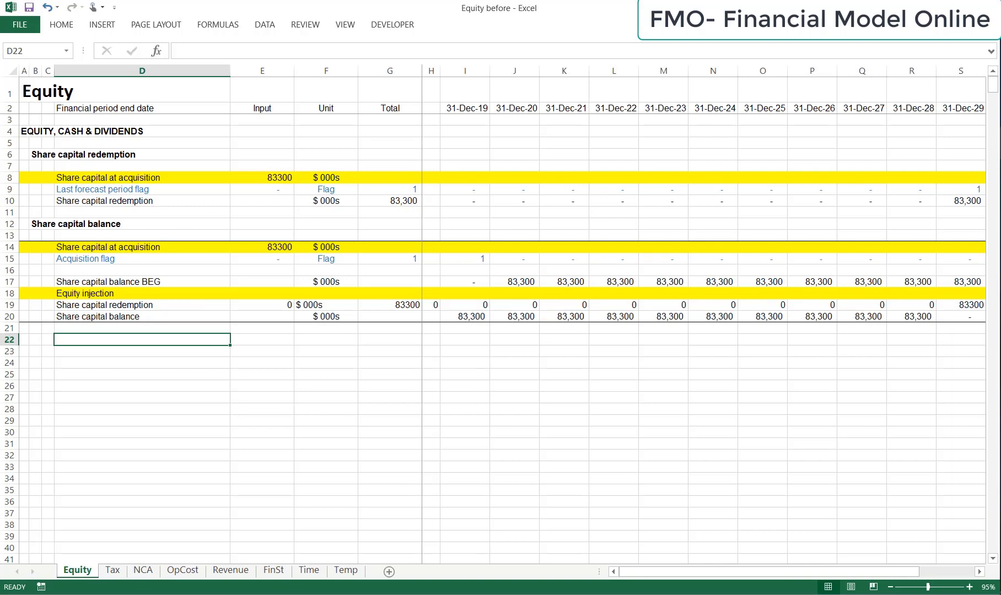
{"action": "key", "text": "Left"}
{"action": "key", "text": "Left"}
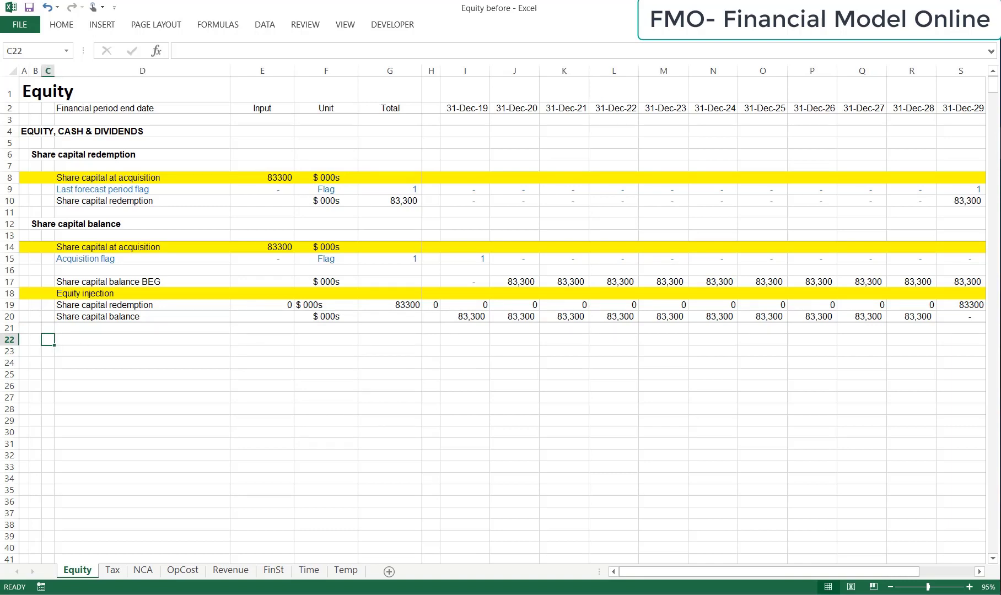
{"action": "type", "text": "Ret"}
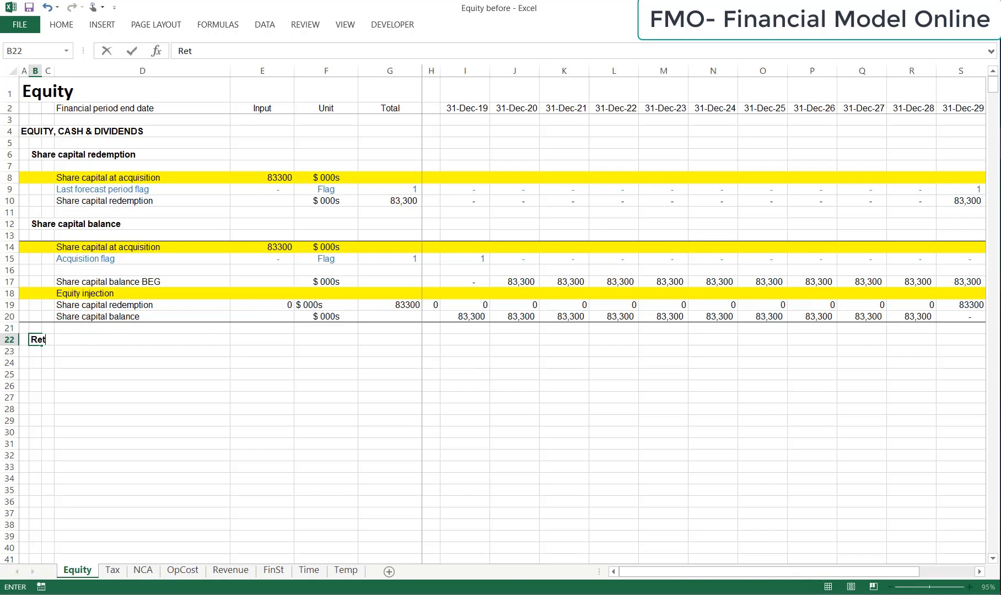
{"action": "type", "text": "ained earnings balanc"}
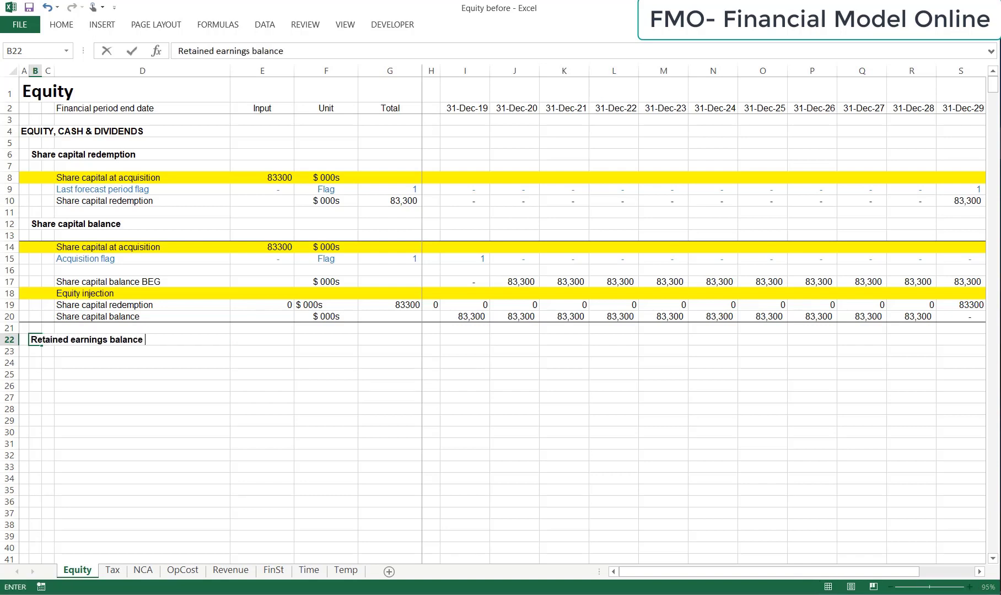
{"action": "type", "text": "e"}
{"action": "key", "text": "Return"}
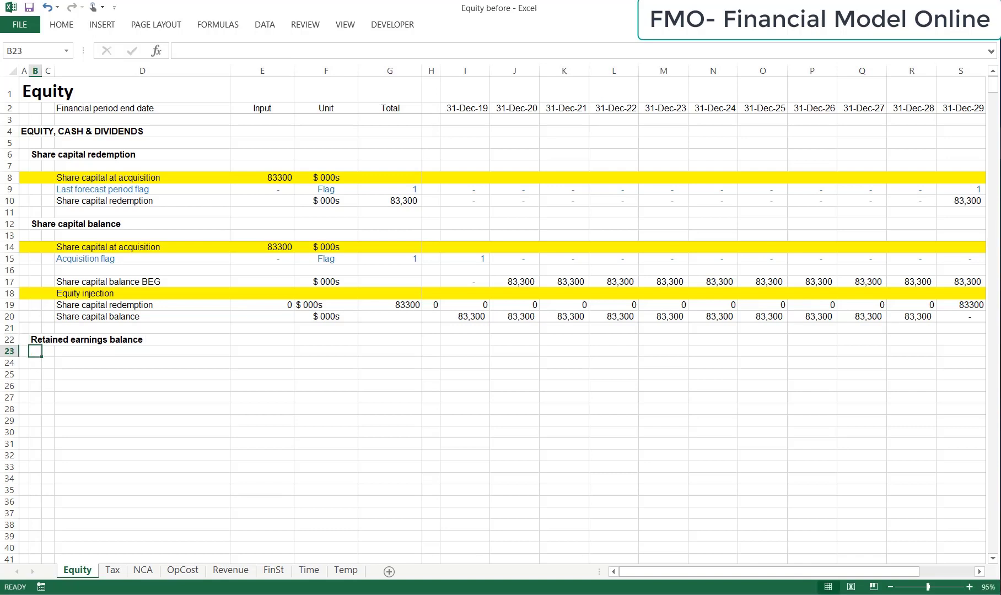
Label D24 as "Retained earnings balance at acquisition"
{"action": "key", "text": "Right"}
{"action": "key", "text": "Right"}
{"action": "key", "text": "Down"}
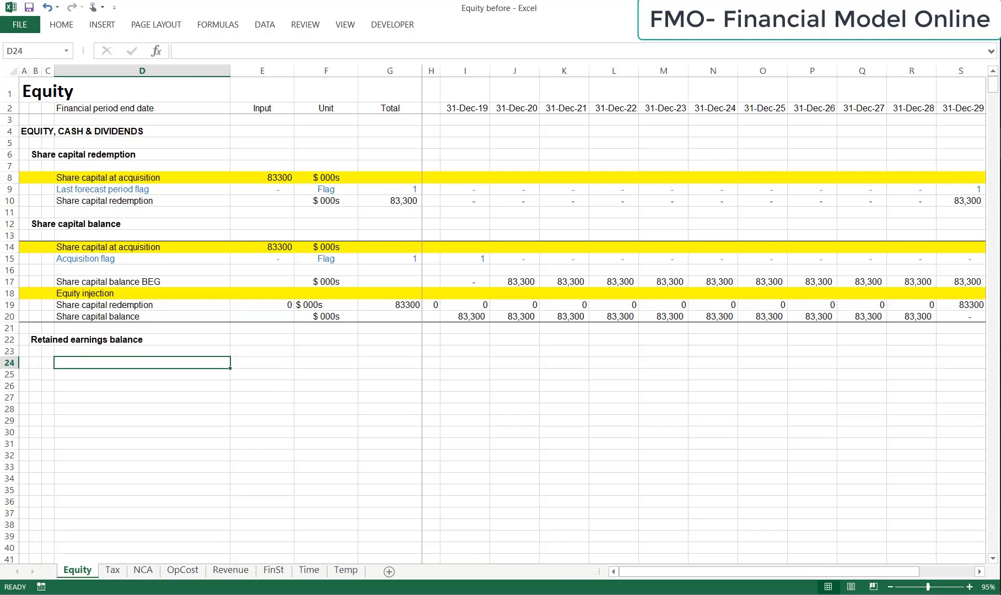
{"action": "type", "text": "Retained earnings balance"}
{"action": "key", "text": "Return"}
{"action": "key", "text": "Up"}
{"action": "key", "text": "Right"}
{"action": "key", "text": "Left"}
{"action": "key", "text": "F2"}
{"action": "type", "text": "at"}
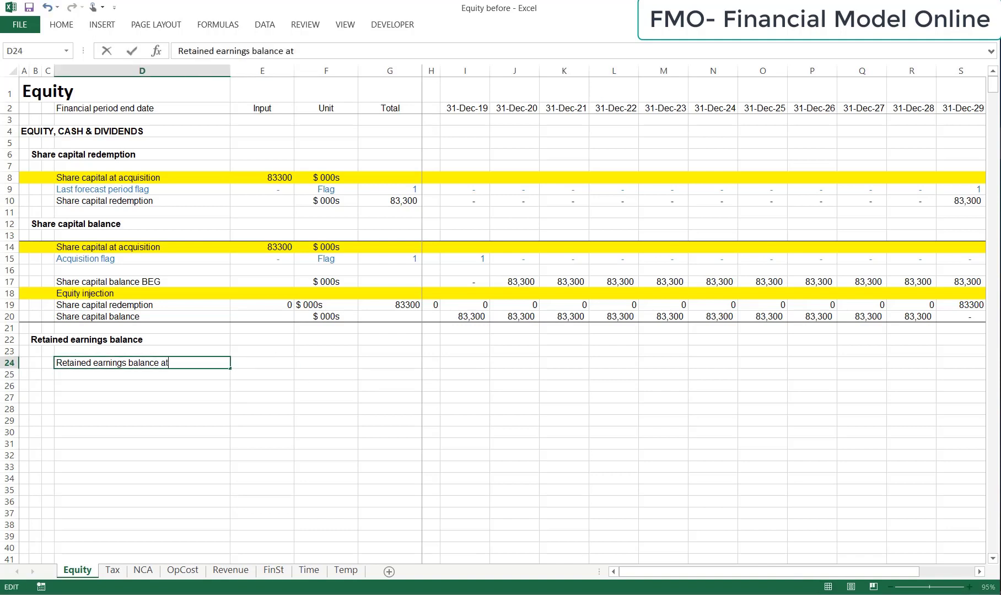
{"action": "type", "text": " acquisition"}
{"action": "key", "text": "Return"}
Enter 20700 as the input in E24 and "$ 000s" as its unit in F24
{"action": "key", "text": "Up"}
{"action": "key", "text": "Right"}
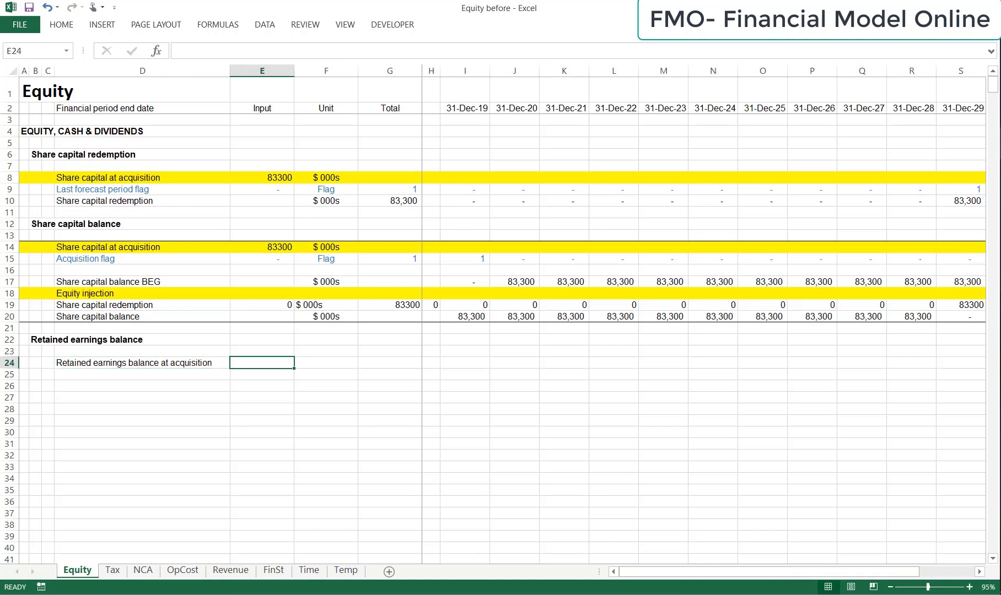
{"action": "type", "text": "20700"}
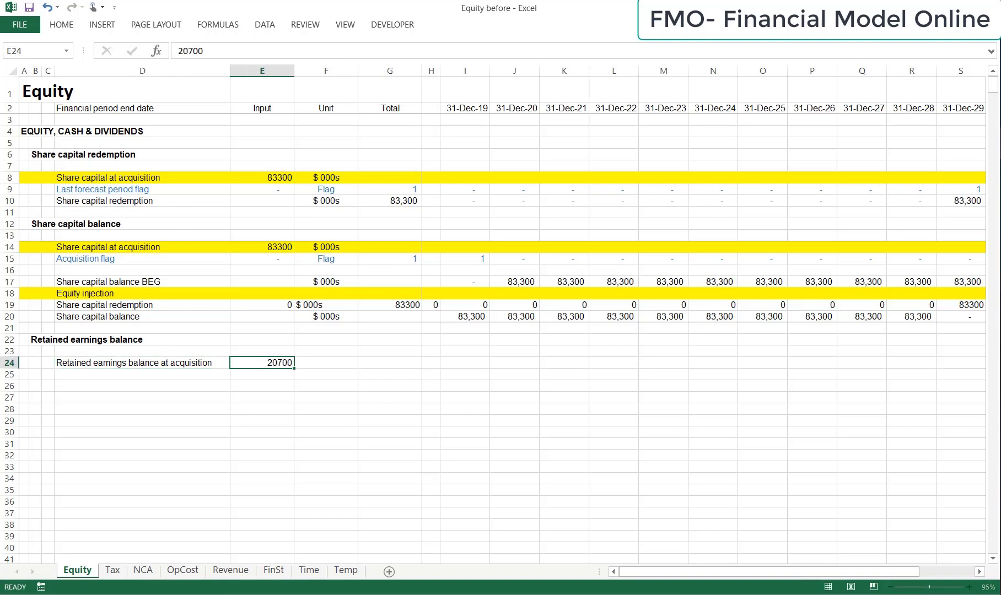
{"action": "key", "text": "Right"}
{"action": "type", "text": "$ 000s"}
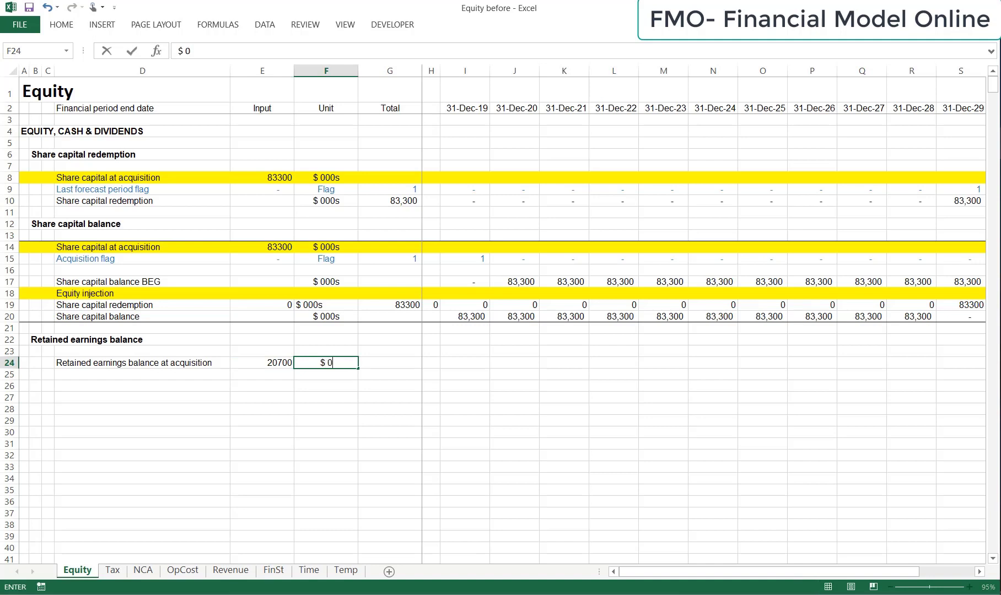
{"action": "key", "text": "Return"}
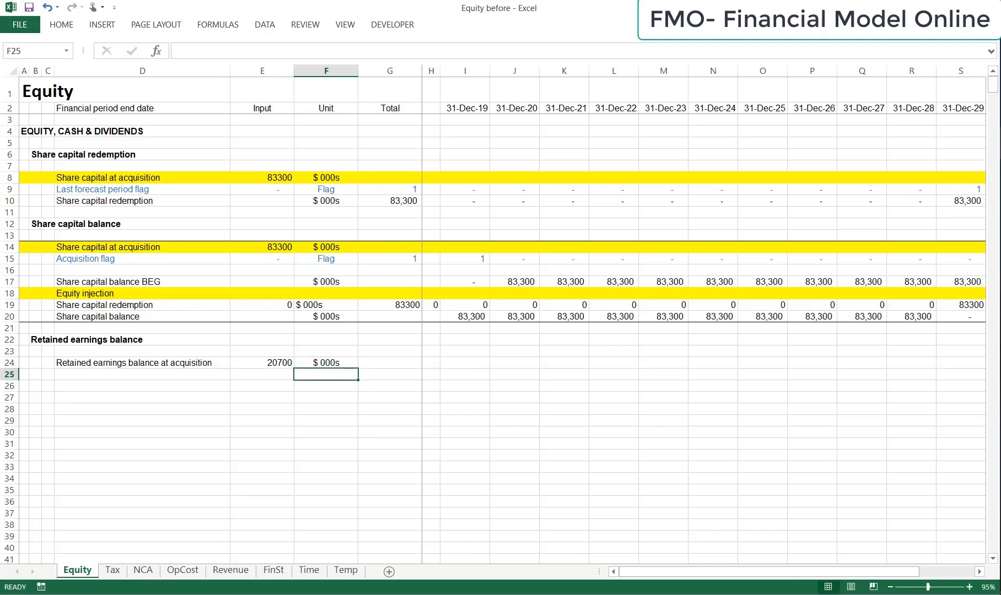
Fill the whole of row 24, Retained earnings balance at acquisition, with yellow
{"action": "key", "text": "Left"}
{"action": "key", "text": "Left"}
{"action": "key", "text": "Up"}
{"action": "key", "text": "shift+space"}
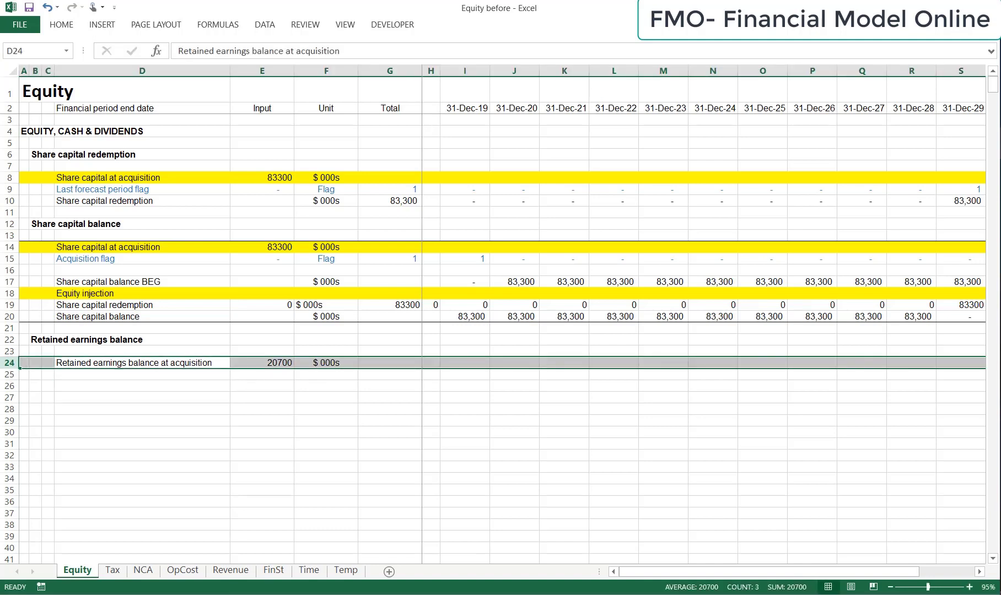
{"action": "key", "text": "alt+h"}
{"action": "key", "text": "h"}
{"action": "key", "text": "Left"}
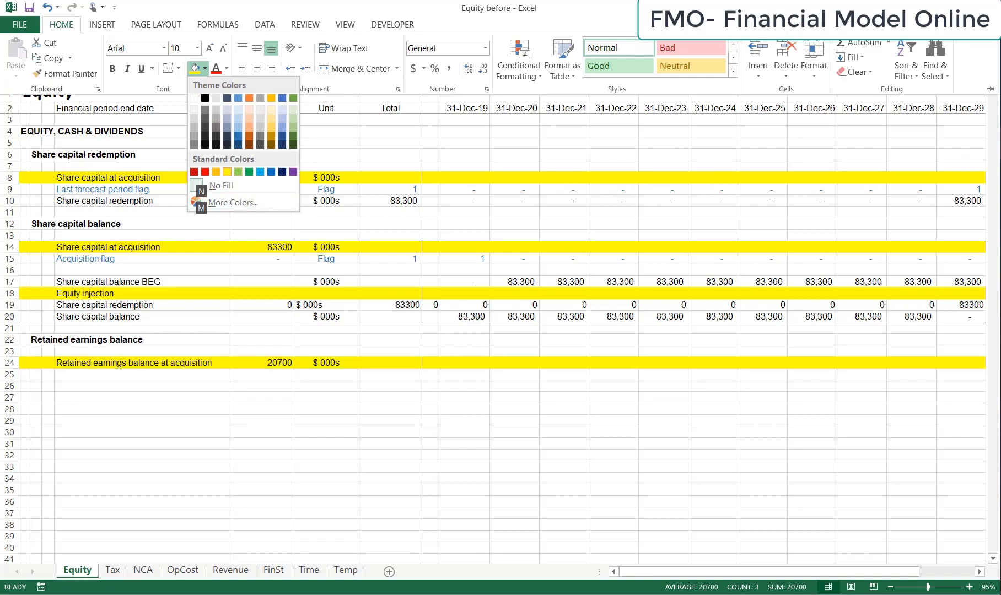
{"action": "key", "text": "Return"}
Copy the Acquisition flag row 15 into row 25 under Retained earnings balance at acquisition
{"action": "key", "text": "Down"}
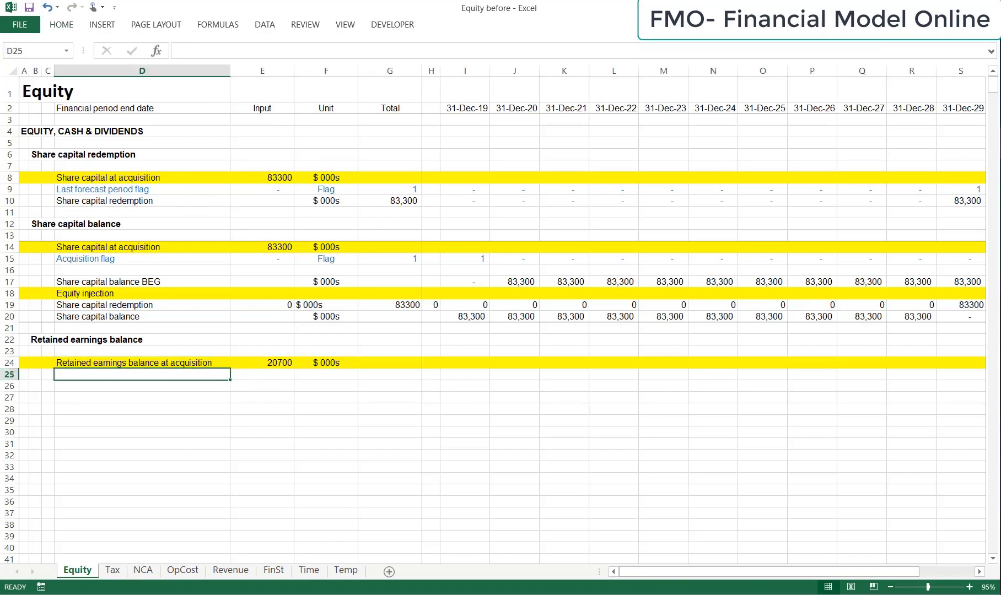
{"action": "key", "text": "Up"}
{"action": "key", "text": "Up"}
{"action": "key", "text": "Up"}
{"action": "key", "text": "Up"}
{"action": "key", "text": "Up"}
{"action": "key", "text": "Up"}
{"action": "key", "text": "Up"}
{"action": "key", "text": "Up"}
{"action": "key", "text": "Up"}
{"action": "key", "text": "Up"}
{"action": "key", "text": "Up"}
{"action": "key", "text": "Down"}
{"action": "key", "text": "shift+space"}
{"action": "key", "text": "ctrl+c"}
{"action": "key", "text": "Down"}
{"action": "key", "text": "Down"}
{"action": "key", "text": "Down"}
{"action": "key", "text": "Down"}
{"action": "key", "text": "Down"}
{"action": "key", "text": "Down"}
{"action": "key", "text": "Down"}
{"action": "key", "text": "Down"}
{"action": "key", "text": "Down"}
{"action": "key", "text": "Down"}
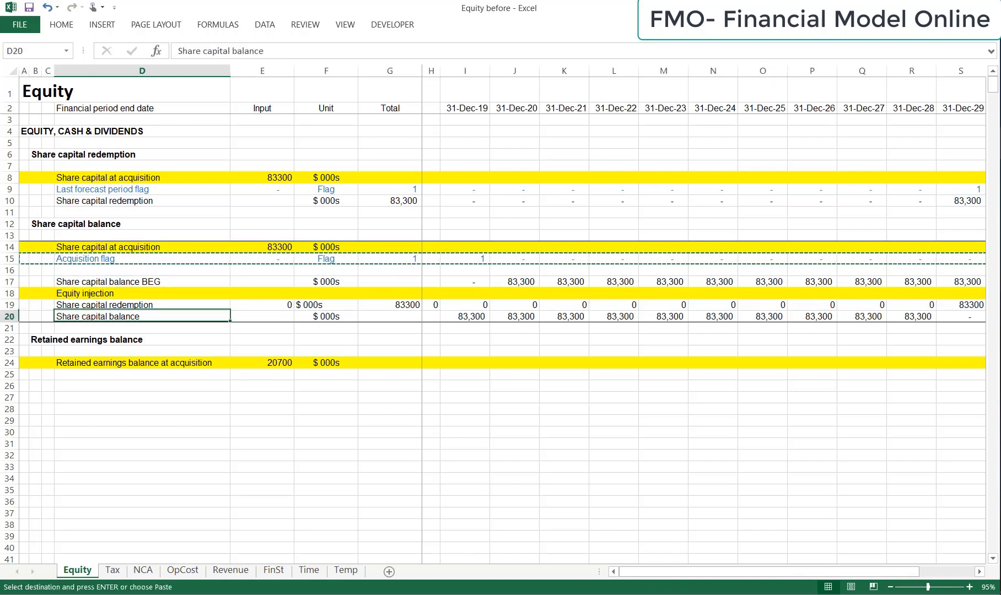
{"action": "key", "text": "shift+space"}
{"action": "key", "text": "ctrl+v"}
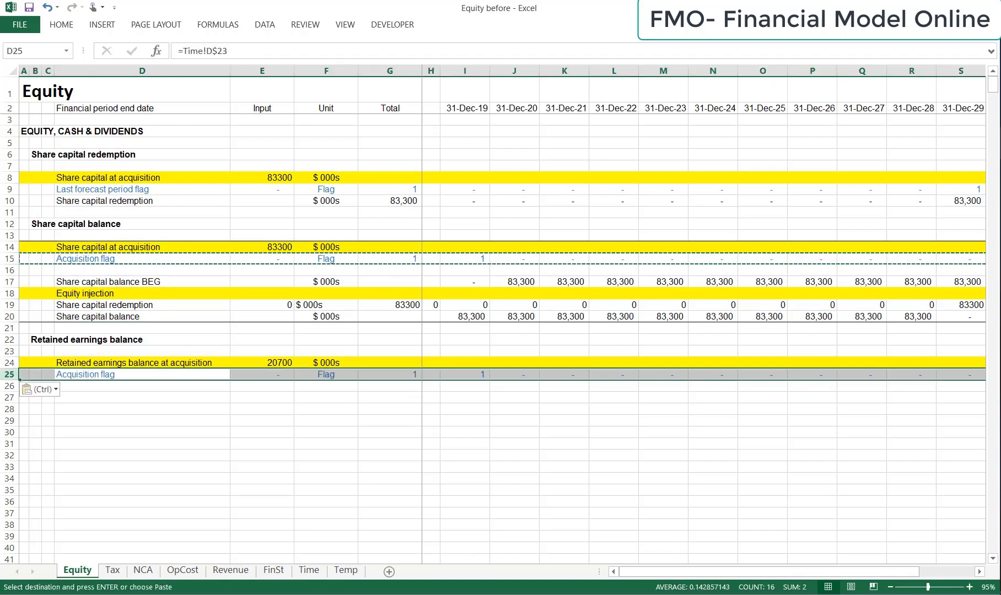
{"action": "key", "text": "Escape"}
Enter the label "Retained earnings balance BEG" in D27
{"action": "key", "text": "Down"}
{"action": "key", "text": "Down"}
{"action": "key", "text": "Up"}
{"action": "key", "text": "Down"}
{"action": "key", "text": "Down"}
{"action": "key", "text": "Up"}
{"action": "type", "text": "Retained earnings balance BEG"}
{"action": "key", "text": "Return"}
Copy the D27 label into D30 and shorten it to "Retained earnings balance"
{"action": "key", "text": "Up"}
{"action": "key", "text": "ctrl+c"}
{"action": "key", "text": "Down"}
{"action": "key", "text": "Down"}
{"action": "key", "text": "Down"}
{"action": "key", "text": "ctrl+v"}
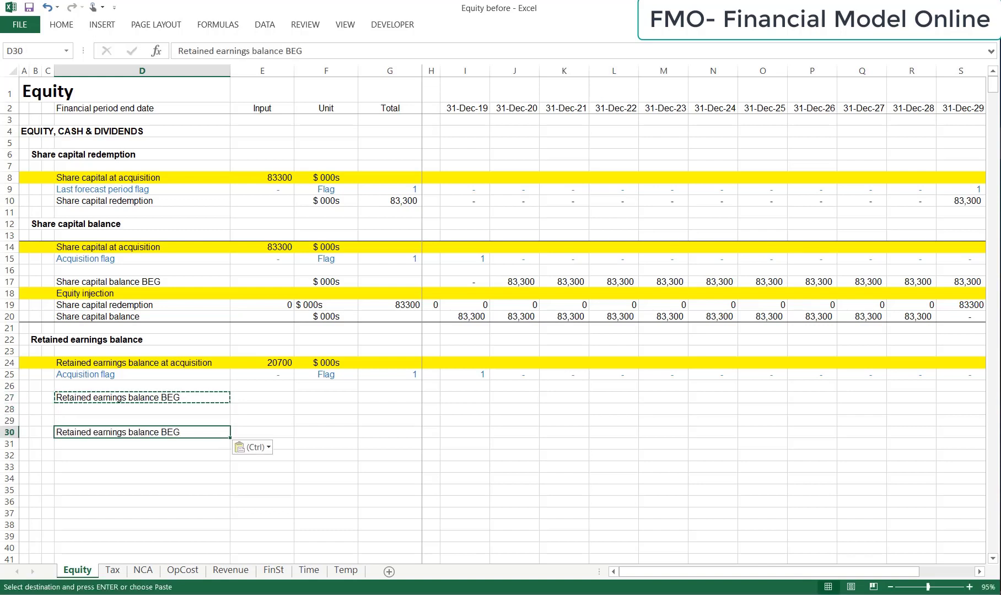
{"action": "key", "text": "F2"}
{"action": "key", "text": "BackSpace"}
{"action": "key", "text": "BackSpace"}
{"action": "key", "text": "BackSpace"}
{"action": "key", "text": "Return"}
On the FinSt sheet, change the font colour of the whole Profit after tax row 14
{"action": "key", "text": "Up"}
{"action": "key", "text": "Up"}
{"action": "key", "text": "Up"}
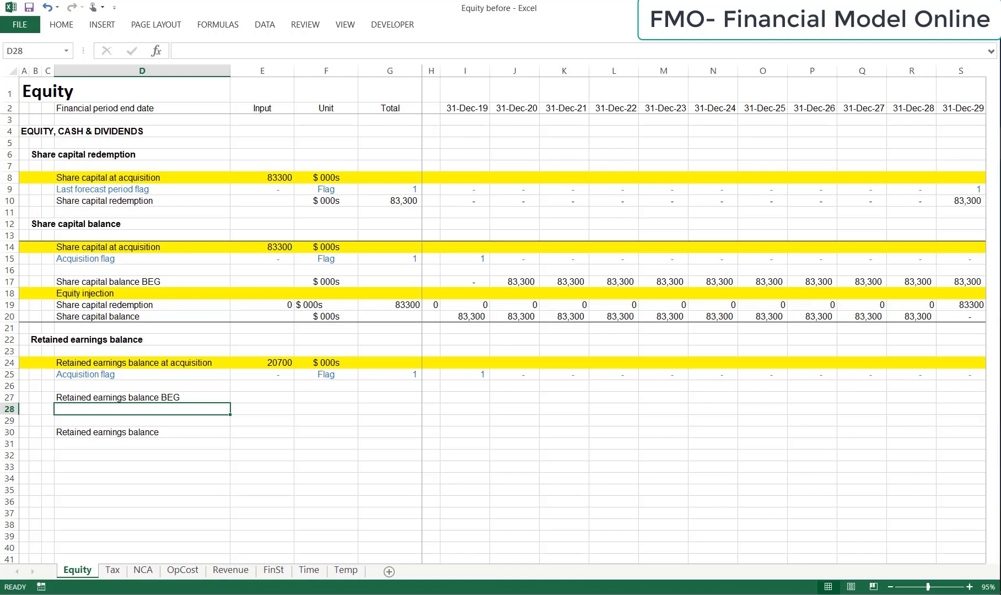
{"action": "key", "text": "ctrl+Page_Down"}
{"action": "key", "text": "ctrl+Page_Down"}
{"action": "key", "text": "ctrl+Page_Down"}
{"action": "key", "text": "ctrl+Page_Down"}
{"action": "key", "text": "ctrl+Page_Down"}
{"action": "key", "text": "Down"}
{"action": "key", "text": "Down"}
{"action": "key", "text": "Down"}
{"action": "key", "text": "Down"}
{"action": "key", "text": "Down"}
{"action": "key", "text": "Down"}
{"action": "key", "text": "Down"}
{"action": "key", "text": "Down"}
{"action": "key", "text": "Down"}
{"action": "key", "text": "Down"}
{"action": "key", "text": "Down"}
{"action": "key", "text": "Down"}
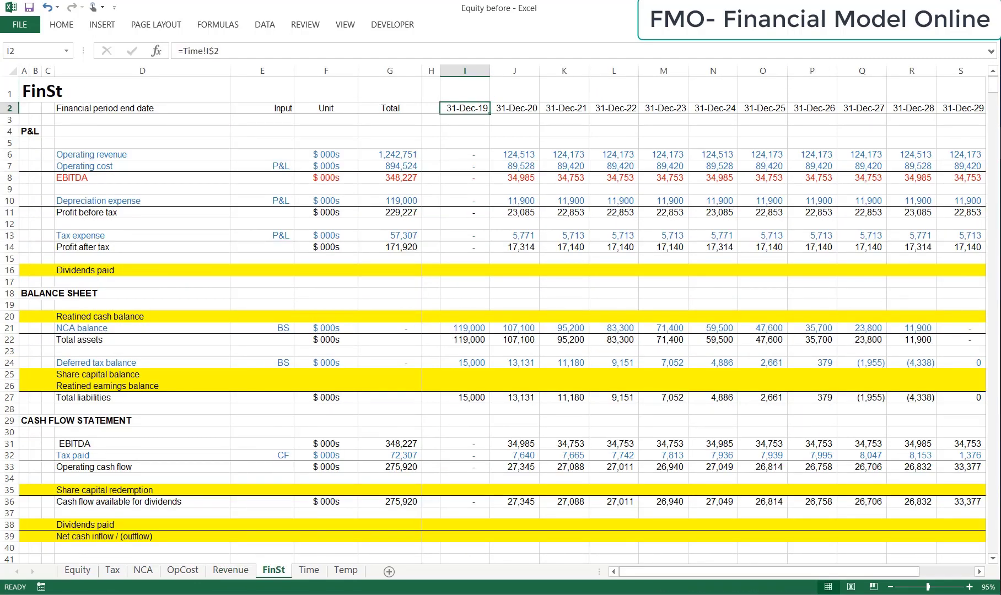
{"action": "key", "text": "Left"}
{"action": "key", "text": "Left"}
{"action": "key", "text": "Down"}
{"action": "key", "text": "Left"}
{"action": "key", "text": "Left"}
{"action": "key", "text": "Left"}
{"action": "key", "text": "Left"}
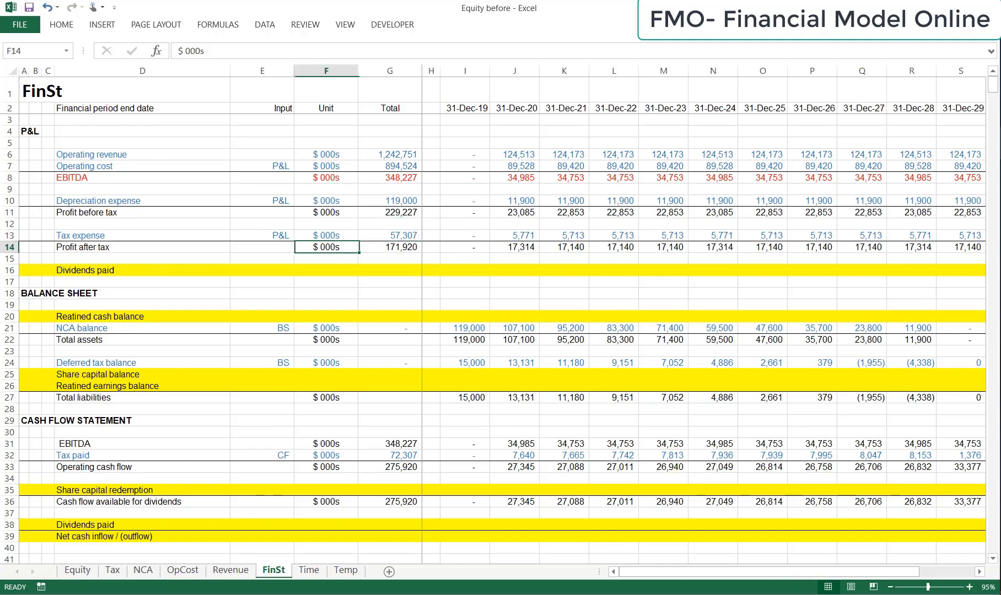
{"action": "key", "text": "Right"}
{"action": "key", "text": "shift+space"}
{"action": "key", "text": "alt"}
{"action": "key", "text": "h"}
{"action": "key", "text": "f"}
{"action": "key", "text": "c"}
{"action": "key", "text": "Up"}
{"action": "key", "text": "Right"}
{"action": "key", "text": "Right"}
{"action": "key", "text": "Return"}
Link D28 on the Equity sheet to the FinSt Profit after tax label as =FinSt!D$14
{"action": "key", "text": "Down"}
{"action": "key", "text": "Up"}
{"action": "key", "text": "ctrl+c"}
{"action": "key", "text": "ctrl+Page_Up"}
{"action": "key", "text": "ctrl+Page_Up"}
{"action": "key", "text": "ctrl+Page_Up"}
{"action": "key", "text": "ctrl+Page_Up"}
{"action": "key", "text": "ctrl+Page_Up"}
{"action": "key", "text": "ctrl+Page_Up"}
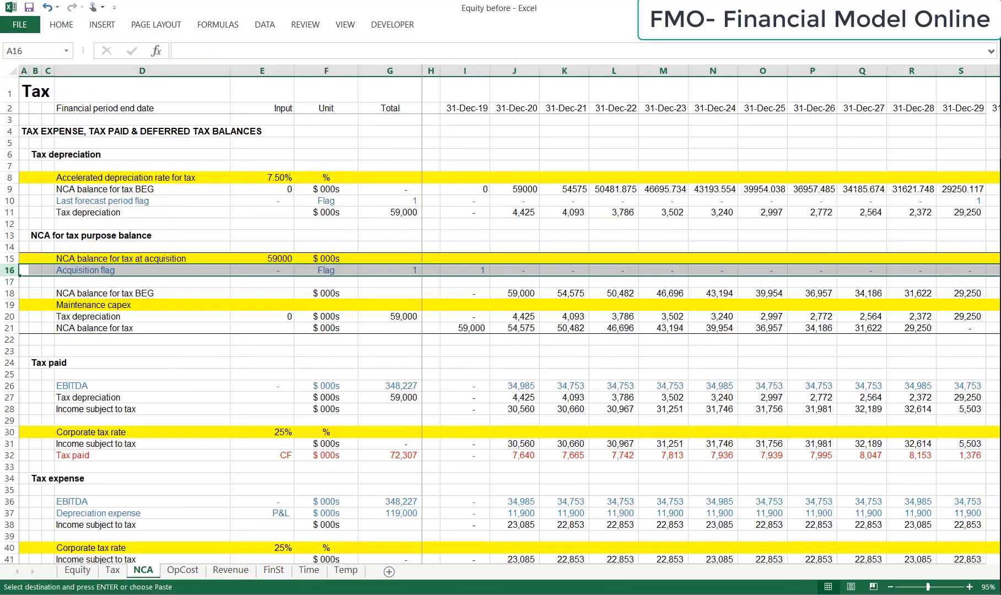
{"action": "key", "text": "alt+h"}
{"action": "key", "text": "v"}
{"action": "key", "text": "n"}
{"action": "key", "text": "F2"}
{"action": "key", "text": "F4"}
{"action": "key", "text": "Return"}
Copy the Profit after tax link in D28 across the row through T28
{"action": "key", "text": "Up"}
{"action": "key", "text": "ctrl+c"}
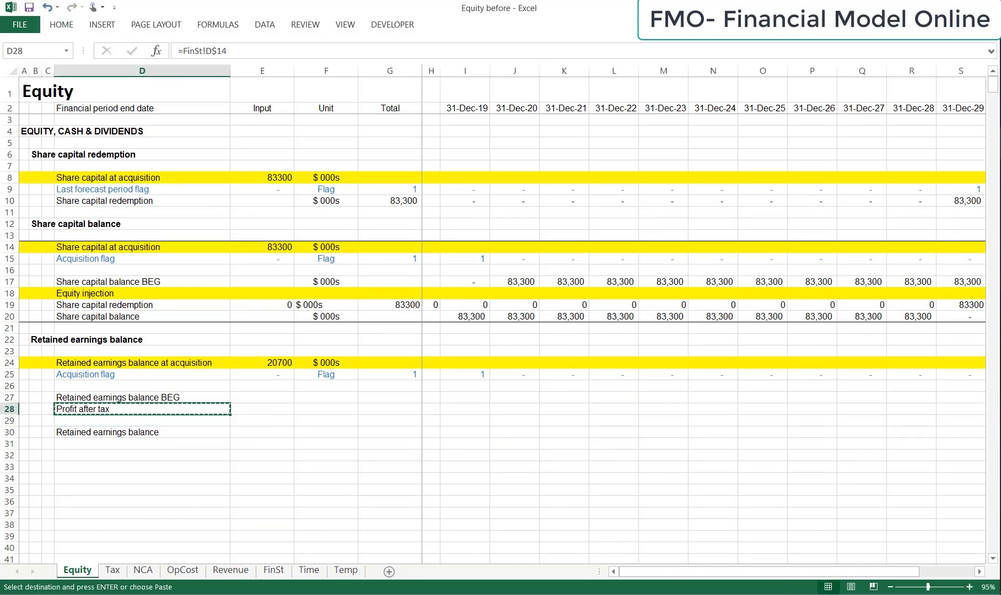
{"action": "key", "text": "shift+Right"}
{"action": "key", "text": "shift+Right"}
{"action": "key", "text": "shift+Right"}
{"action": "key", "text": "shift+Right"}
{"action": "key", "text": "shift+Right"}
{"action": "key", "text": "shift+Right"}
{"action": "key", "text": "shift+Right"}
{"action": "key", "text": "shift+Right"}
{"action": "key", "text": "shift+Right"}
{"action": "key", "text": "shift+Right"}
{"action": "key", "text": "shift+Right"}
{"action": "key", "text": "shift+Right"}
{"action": "key", "text": "shift+Right"}
{"action": "key", "text": "shift+Right"}
{"action": "key", "text": "shift+Right"}
{"action": "key", "text": "shift+Right"}
{"action": "key", "text": "ctrl+v"}
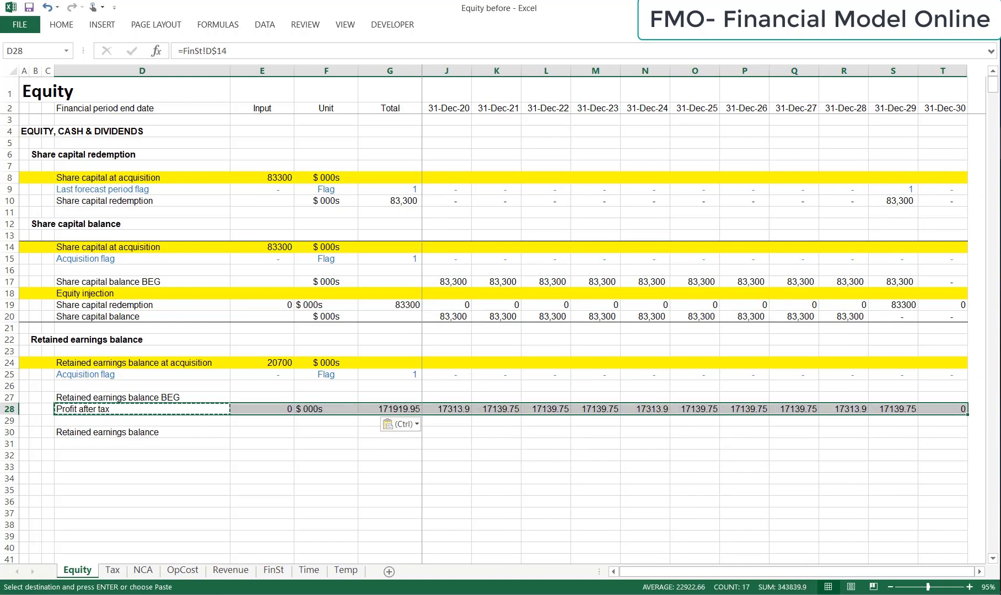
Copy only the formats of the Acquisition flag row D25:T25 onto the Profit after tax row D28:T28
{"action": "key", "text": "Up"}
{"action": "key", "text": "Up"}
{"action": "key", "text": "Up"}
{"action": "key", "text": "shift+Right"}
{"action": "key", "text": "shift+Right"}
{"action": "key", "text": "shift+Right"}
{"action": "key", "text": "shift+Right"}
{"action": "key", "text": "shift+Right"}
{"action": "key", "text": "shift+Right"}
{"action": "key", "text": "shift+Right"}
{"action": "key", "text": "shift+Right"}
{"action": "key", "text": "shift+Right"}
{"action": "key", "text": "shift+Right"}
{"action": "key", "text": "shift+Right"}
{"action": "key", "text": "shift+Right"}
{"action": "key", "text": "shift+Right"}
{"action": "key", "text": "shift+Right"}
{"action": "key", "text": "shift+Right"}
{"action": "key", "text": "shift+Right"}
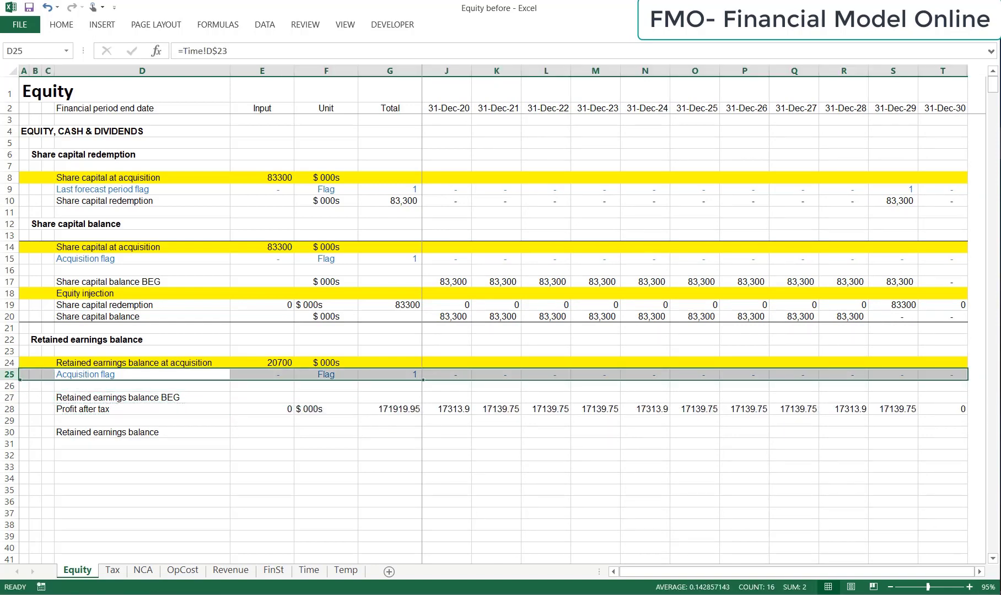
{"action": "key", "text": "ctrl+c"}
{"action": "key", "text": "Down"}
{"action": "key", "text": "Down"}
{"action": "key", "text": "Down"}
{"action": "key", "text": "shift+Right"}
{"action": "key", "text": "shift+Right"}
{"action": "key", "text": "shift+Right"}
{"action": "key", "text": "shift+Right"}
{"action": "key", "text": "shift+Right"}
{"action": "key", "text": "shift+Right"}
{"action": "key", "text": "shift+Right"}
{"action": "key", "text": "shift+Right"}
{"action": "key", "text": "shift+Right"}
{"action": "key", "text": "shift+Right"}
{"action": "key", "text": "shift+Right"}
{"action": "key", "text": "shift+Right"}
{"action": "key", "text": "shift+Right"}
{"action": "key", "text": "shift+Right"}
{"action": "key", "text": "alt"}
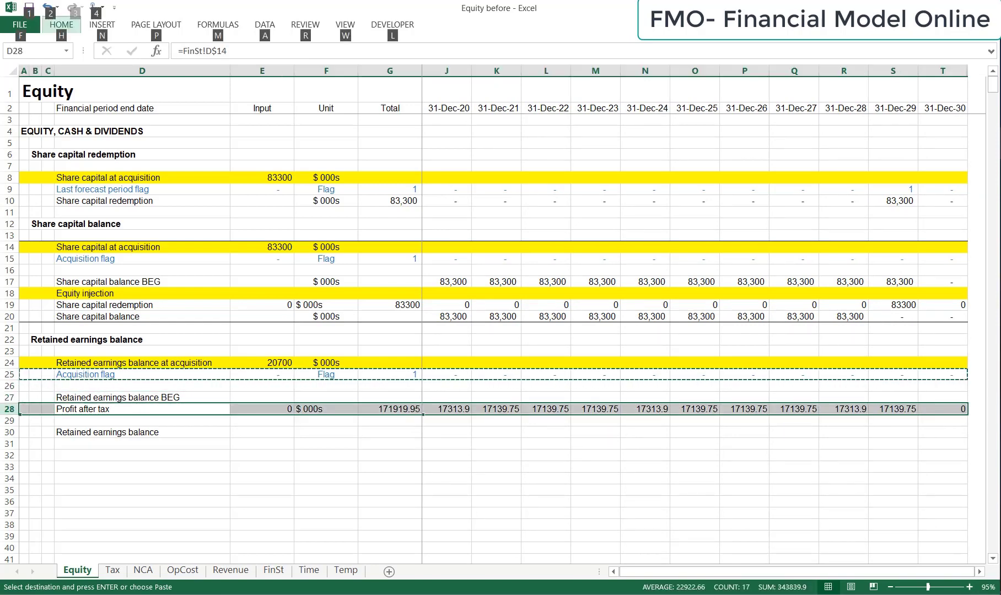
{"action": "key", "text": "e"}
{"action": "key", "text": "s"}
{"action": "key", "text": "t"}
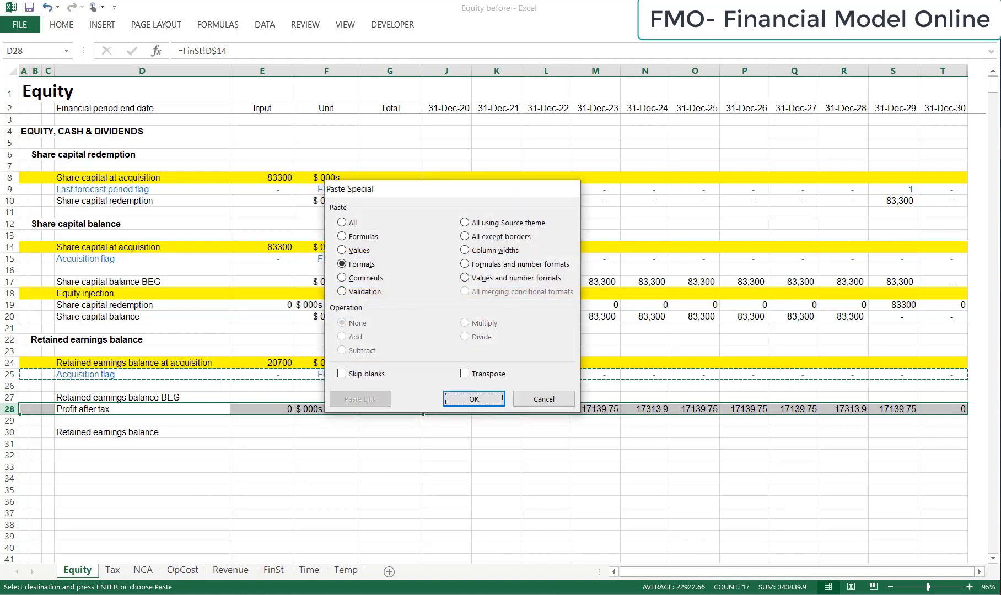
{"action": "key", "text": "Return"}
Enter the label "Dividends" in D29
{"action": "key", "text": "Down"}
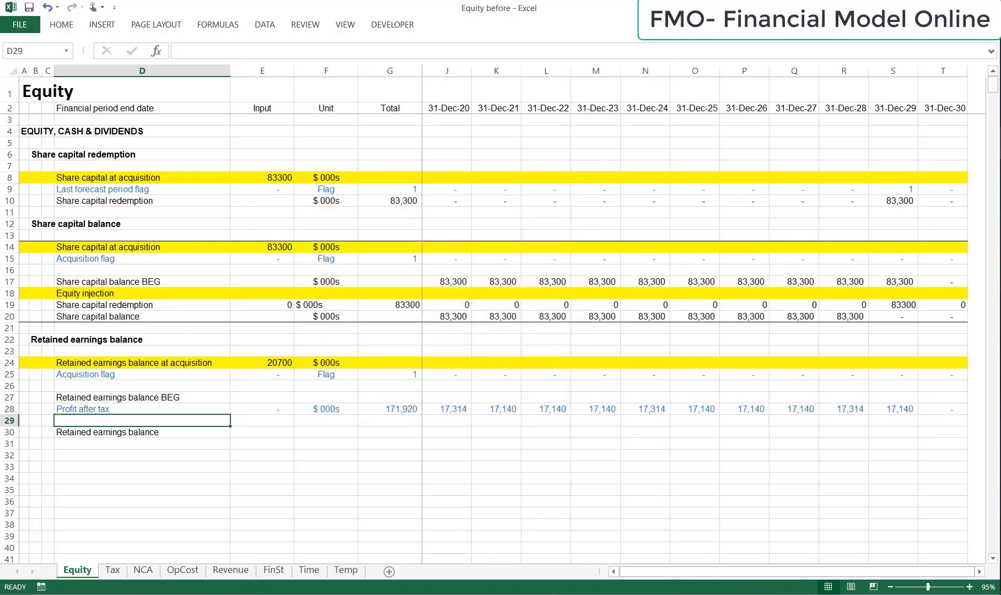
{"action": "type", "text": "D"}
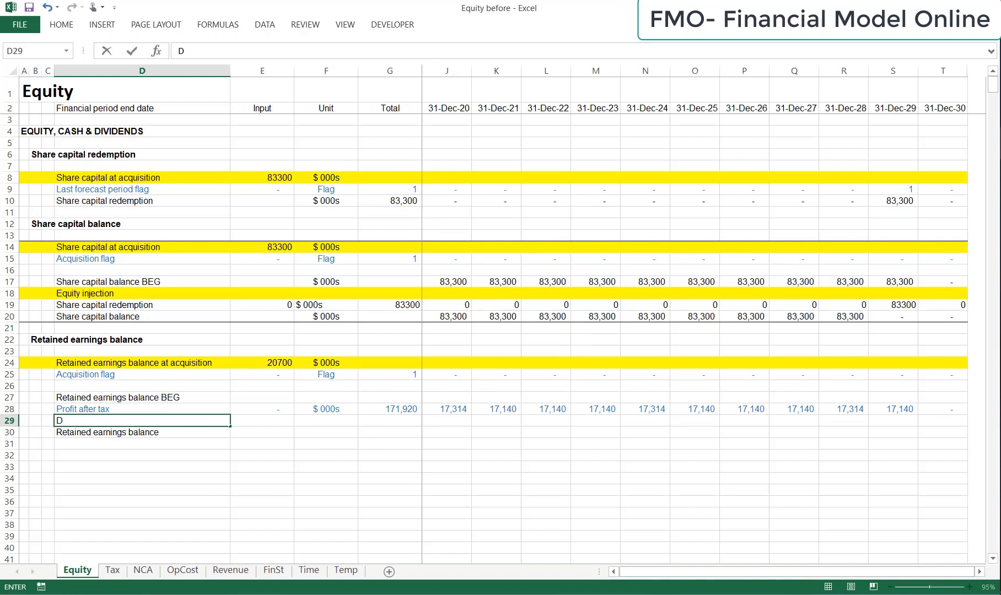
{"action": "type", "text": "ividen"}
{"action": "key", "text": "Return"}
Fill the whole Dividends row 29 with yellow
{"action": "key", "text": "Up"}
{"action": "key", "text": "shift+space"}
{"action": "key", "text": "h"}
{"action": "key", "text": "Up"}
{"action": "key", "text": "Up"}
{"action": "key", "text": "Up"}
{"action": "key", "text": "Left"}
{"action": "key", "text": "Return"}
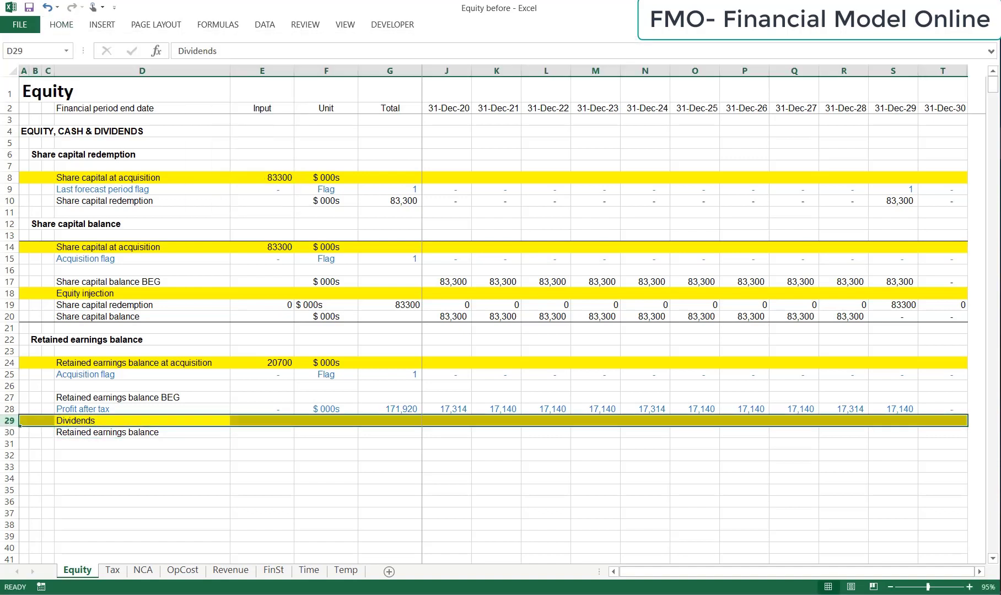
{"action": "key", "text": "Down"}
{"action": "key", "text": "Up"}
{"action": "key", "text": "Down"}
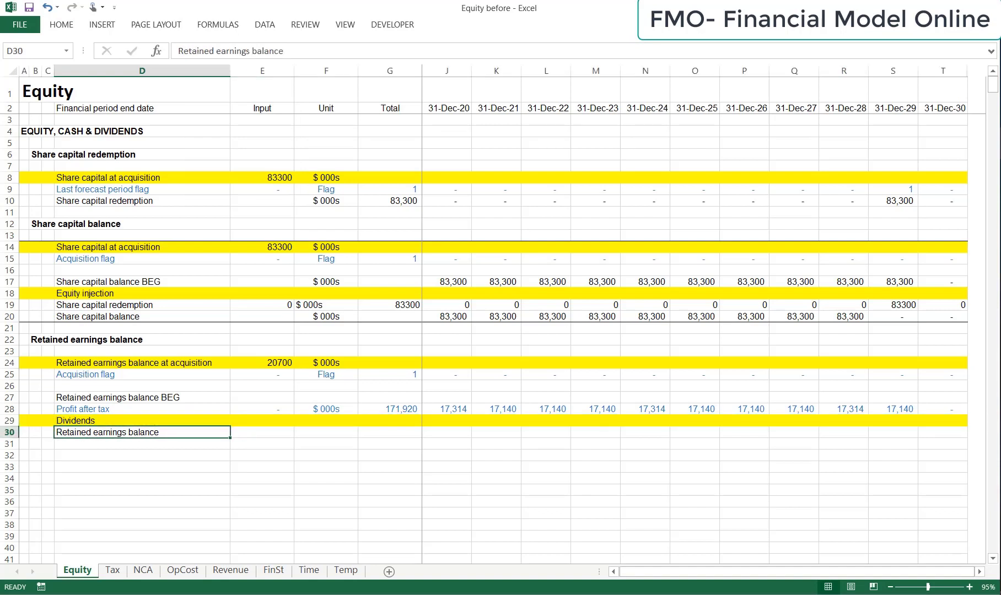
Enter the unit "$ 000s" in F27 and copy it to F30 for the Retained earnings balance row
{"action": "key", "text": "Up"}
{"action": "key", "text": "Up"}
{"action": "key", "text": "Right"}
{"action": "key", "text": "Up"}
{"action": "key", "text": "Right"}
{"action": "type", "text": "$ 000s"}
{"action": "key", "text": "Return"}
{"action": "key", "text": "Up"}
{"action": "key", "text": "ctrl+c"}
{"action": "key", "text": "Down"}
{"action": "key", "text": "Down"}
{"action": "key", "text": "Down"}
{"action": "key", "text": "ctrl+v"}
{"action": "key", "text": "Escape"}
Link the Retained earnings balance BEG in I27 to the prior period's closing balance as =H30
{"action": "key", "text": "Up"}
{"action": "key", "text": "Up"}
{"action": "key", "text": "Up"}
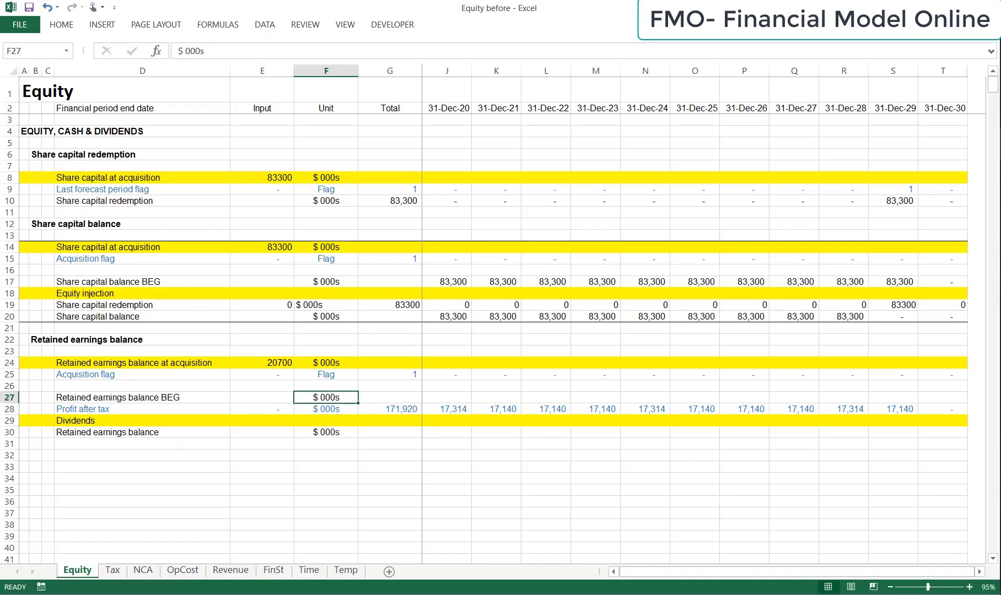
{"action": "key", "text": "Right"}
{"action": "key", "text": "Right"}
{"action": "key", "text": "Right"}
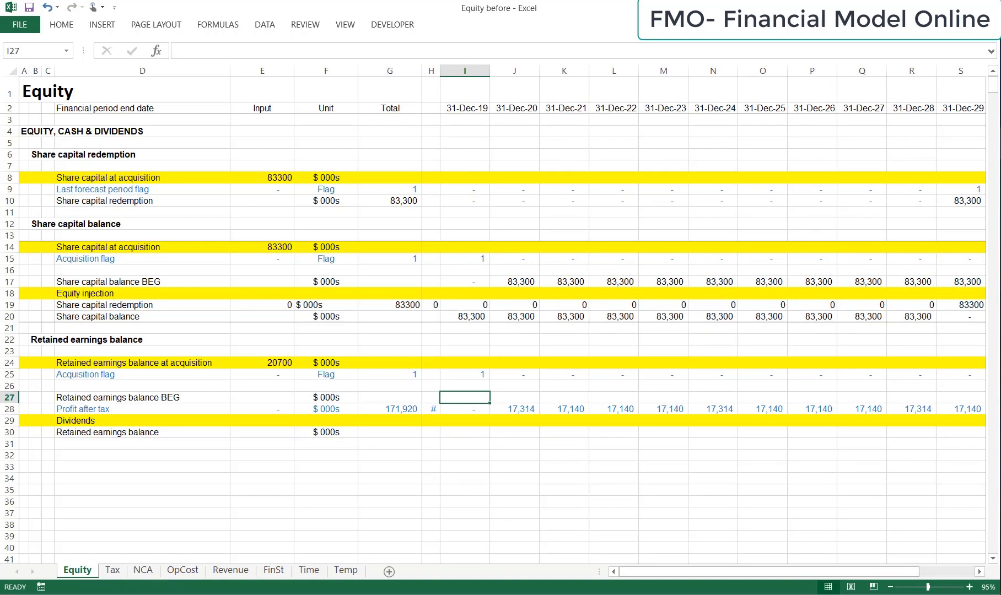
{"action": "type", "text": "="}
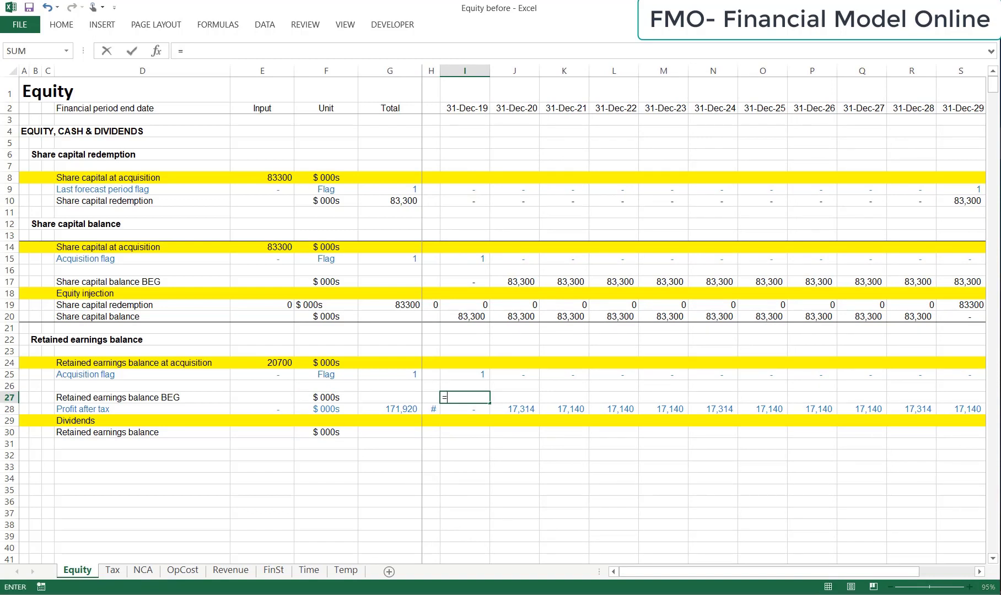
{"action": "key", "text": "Left"}
{"action": "key", "text": "Down"}
{"action": "key", "text": "Down"}
{"action": "key", "text": "Down"}
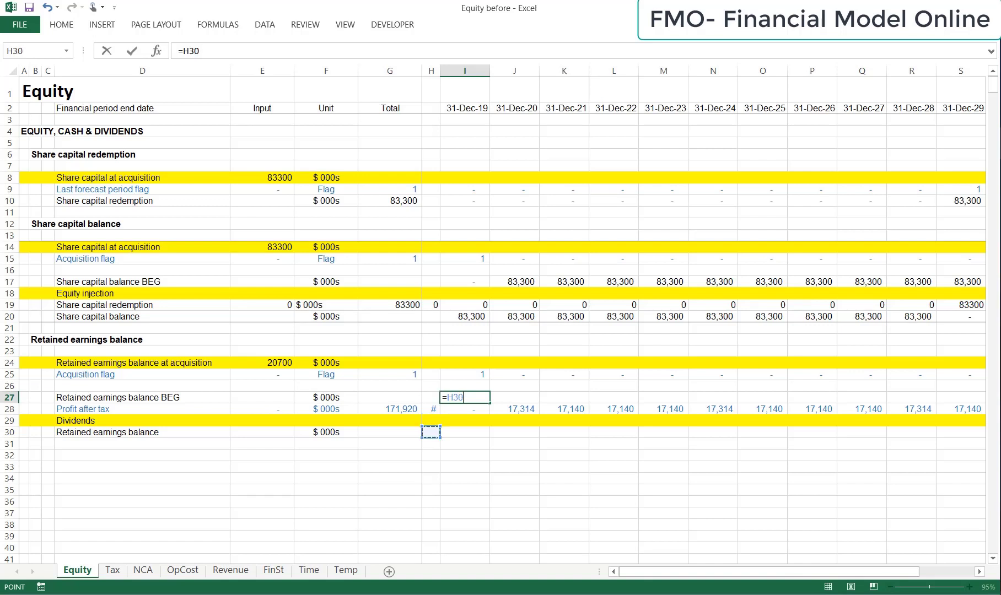
{"action": "key", "text": "Return"}
Enter the Retained earnings balance formula =IF(I25=1,$E$24,I27+I28-I29) in I30
{"action": "key", "text": "Down"}
{"action": "key", "text": "Down"}
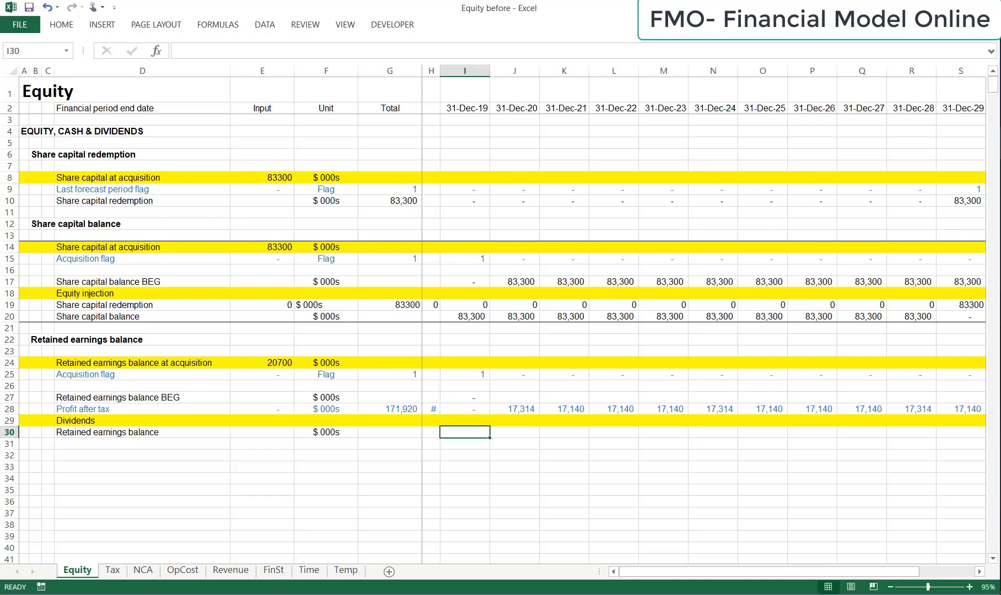
{"action": "type", "text": "=if("}
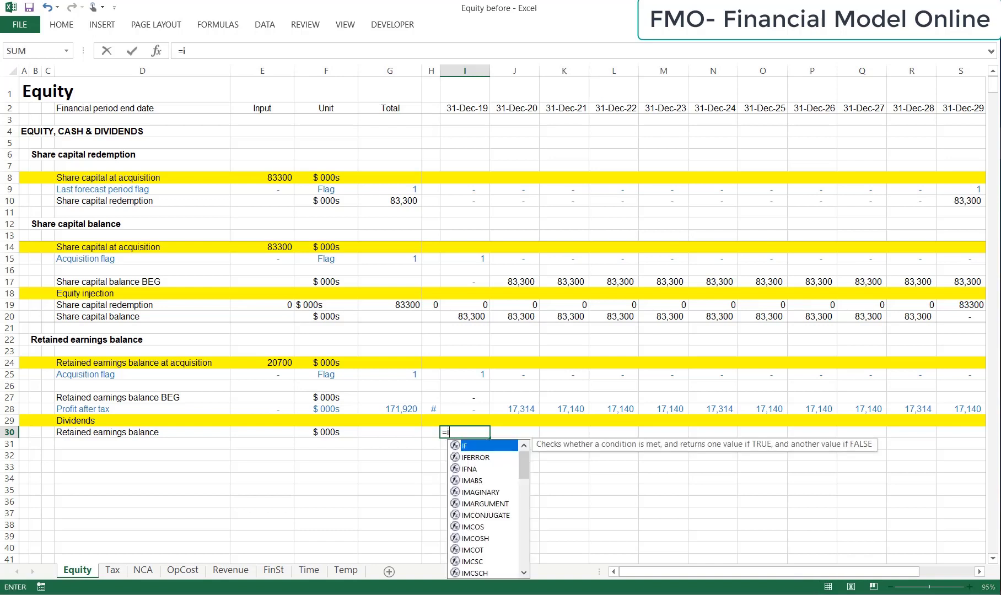
{"action": "key", "text": "Up"}
{"action": "key", "text": "Up"}
{"action": "key", "text": "Up"}
{"action": "key", "text": "Up"}
{"action": "key", "text": "Up"}
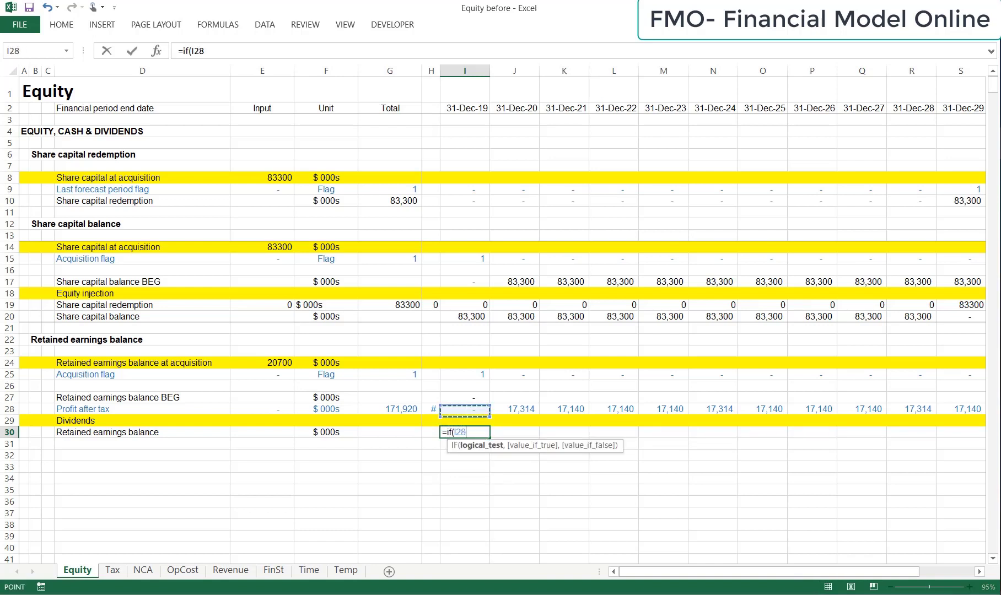
{"action": "type", "text": "=1,"}
{"action": "key", "text": "Up"}
{"action": "key", "text": "Left"}
{"action": "key", "text": "Left"}
{"action": "key", "text": "Left"}
{"action": "key", "text": "Left"}
{"action": "key", "text": "Up"}
{"action": "key", "text": "Up"}
{"action": "key", "text": "Up"}
{"action": "key", "text": "Up"}
{"action": "key", "text": "Up"}
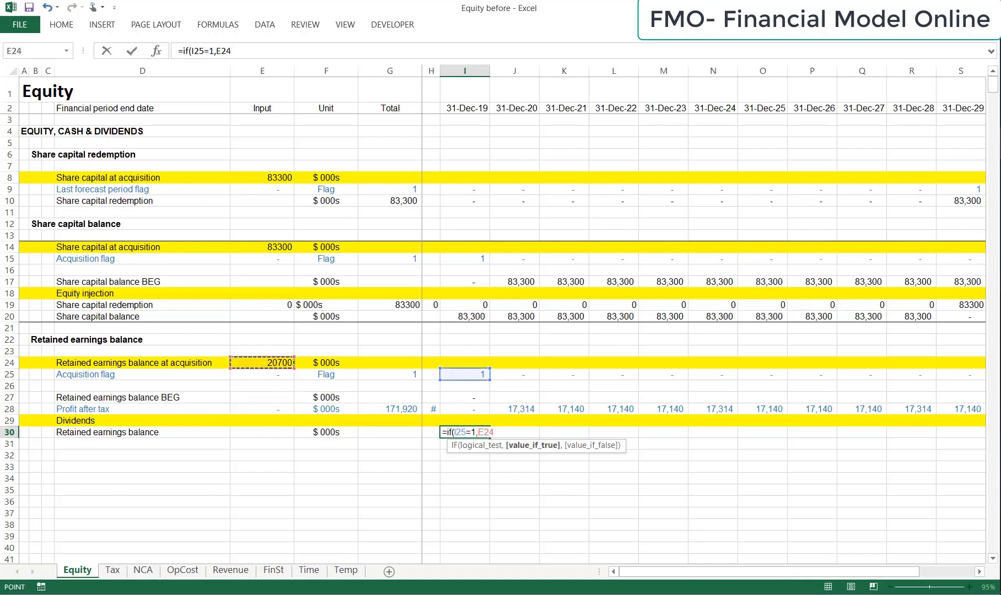
{"action": "key", "text": "F4"}
{"action": "type", "text": ","}
{"action": "key", "text": "Up"}
{"action": "key", "text": "Up"}
{"action": "key", "text": "Up"}
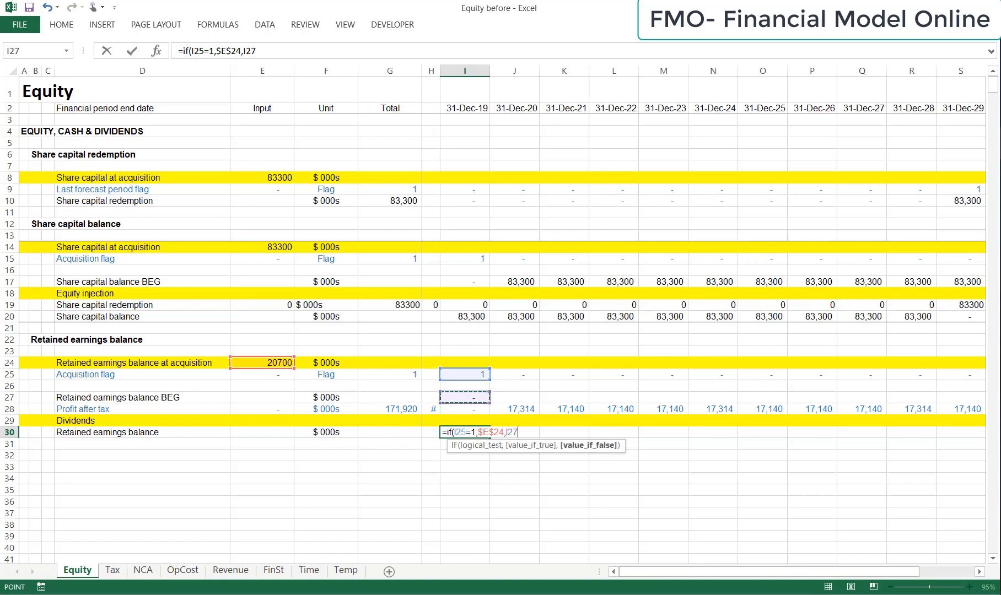
{"action": "type", "text": "+"}
{"action": "key", "text": "Up"}
{"action": "key", "text": "Up"}
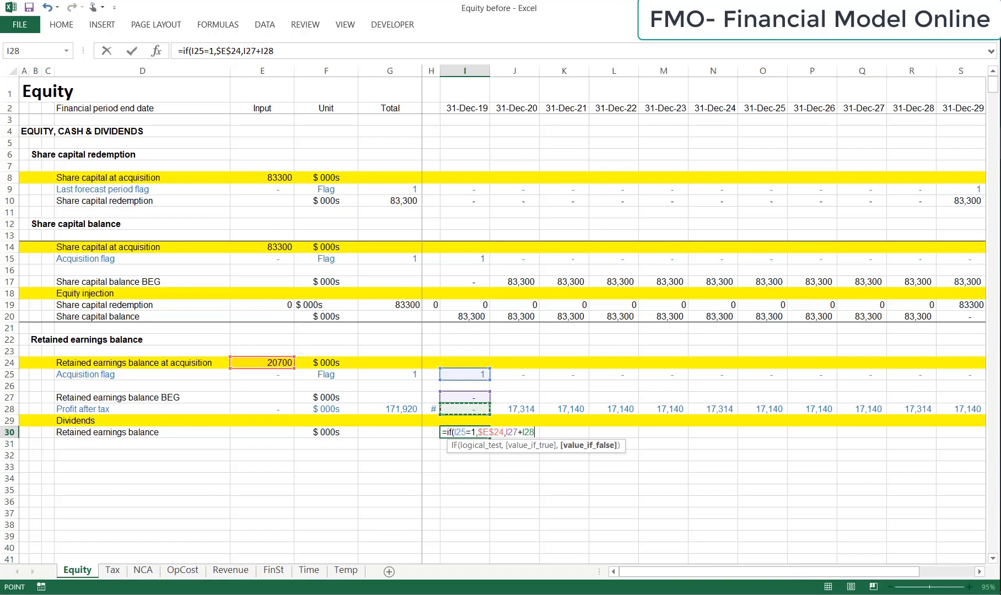
{"action": "type", "text": "-"}
{"action": "key", "text": "Up"}
{"action": "type", "text": ")"}
{"action": "key", "text": "Return"}
Copy the retained earnings block I27:I30 across the remaining periods into J27:T30
{"action": "key", "text": "Up"}
{"action": "key", "text": "Up"}
{"action": "key", "text": "Up"}
{"action": "key", "text": "Up"}
{"action": "left_click_drag", "start_coordinate": [469, 397], "coordinate": [485, 436]}
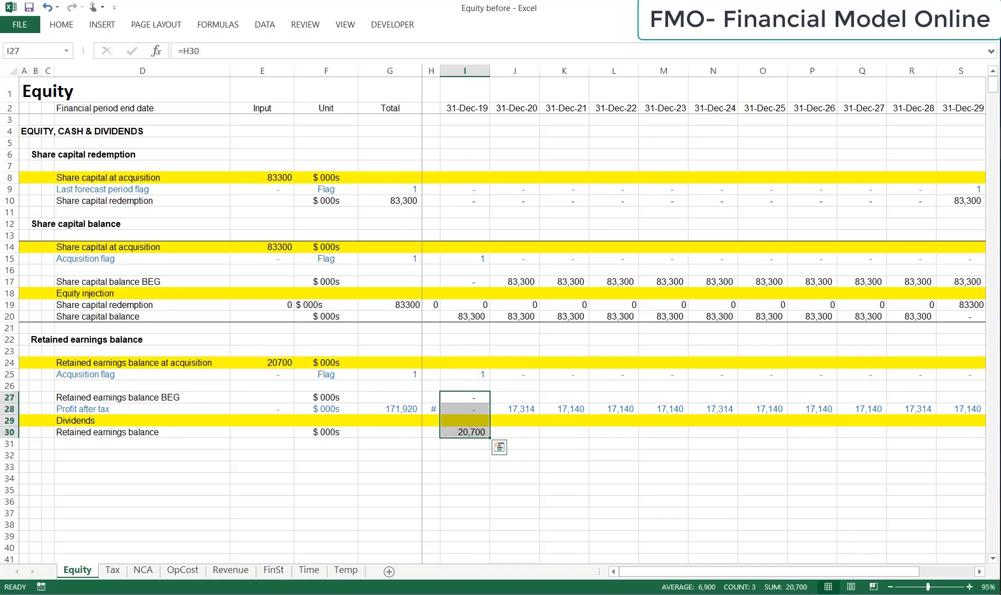
{"action": "key", "text": "ctrl+c"}
{"action": "left_click_drag", "start_coordinate": [515, 398], "coordinate": [964, 435]}
{"action": "key", "text": "ctrl+v"}
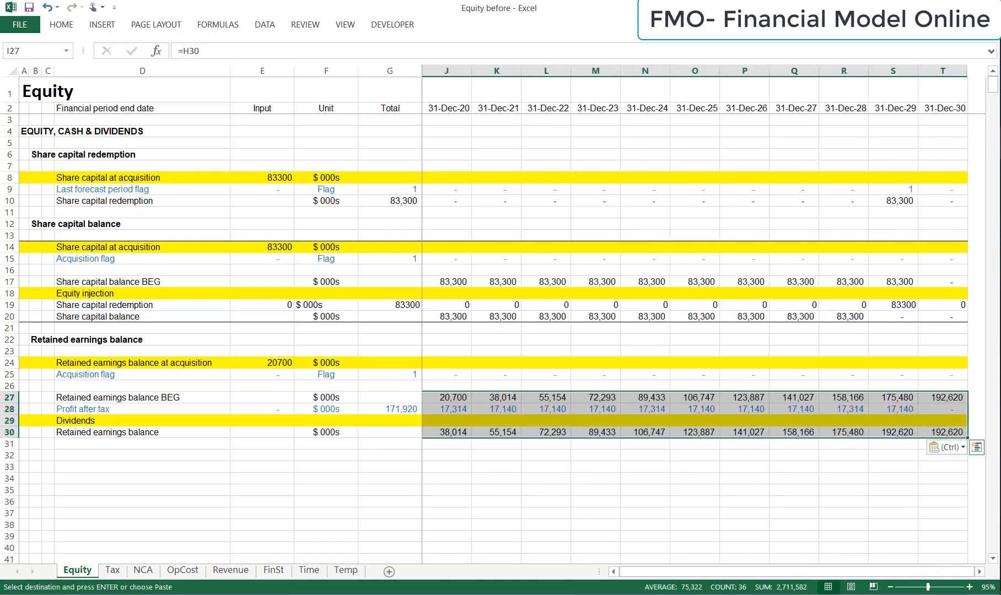
{"action": "key", "text": "Escape"}
Check the Retained earnings balance formulas in row 30 from the first period through T30
{"action": "key", "text": "Left"}
{"action": "key", "text": "Left"}
{"action": "key", "text": "Left"}
{"action": "key", "text": "Left"}
{"action": "key", "text": "Down"}
{"action": "key", "text": "Down"}
{"action": "key", "text": "Down"}
{"action": "key", "text": "Right"}
{"action": "key", "text": "Right"}
{"action": "key", "text": "Right"}
{"action": "key", "text": "Right"}
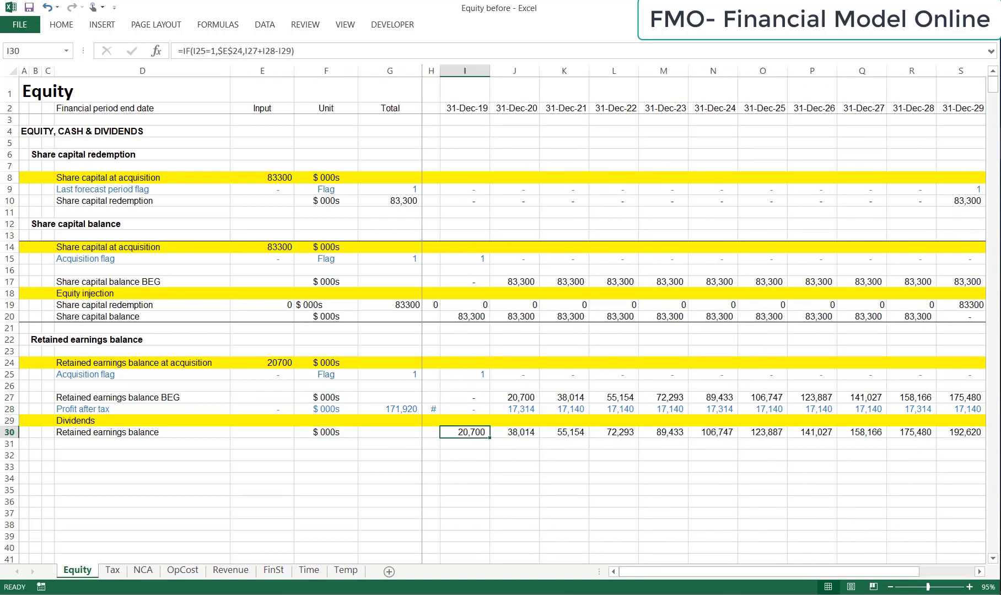
{"action": "key", "text": "ctrl+Right"}
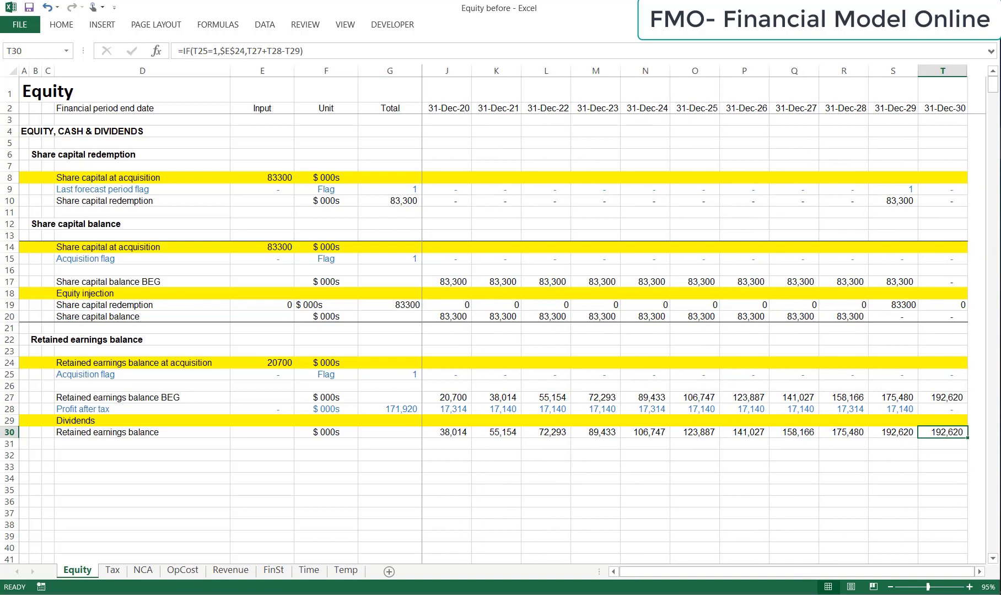
Add a top border across row 24, the Retained earnings balance at acquisition line
{"action": "key", "text": "ctrl+Left"}
{"action": "key", "text": "ctrl+Left"}
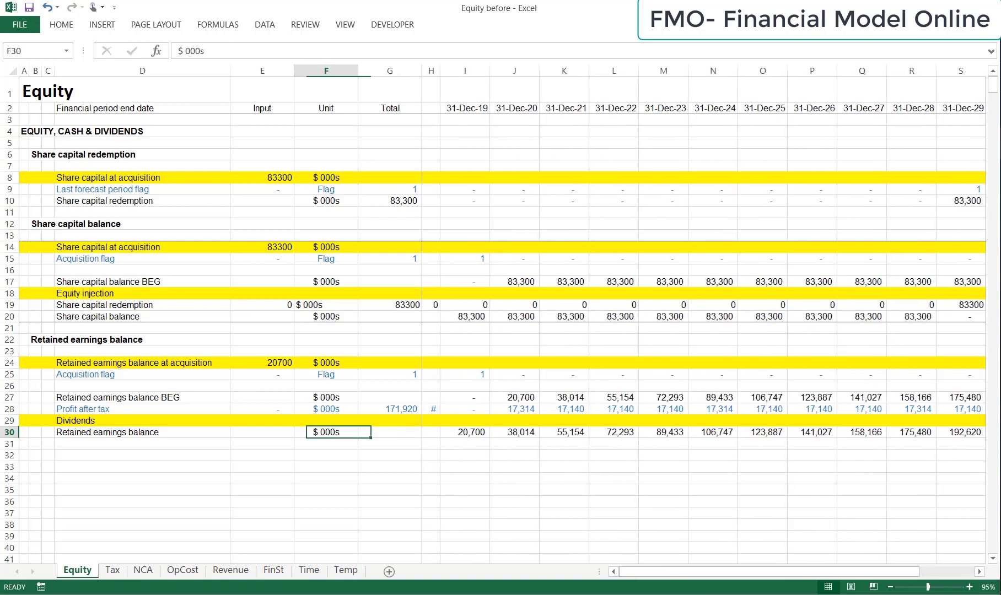
{"action": "key", "text": "ctrl+Left"}
{"action": "key", "text": "Up"}
{"action": "key", "text": "Up"}
{"action": "key", "text": "Up"}
{"action": "key", "text": "Up"}
{"action": "key", "text": "Up"}
{"action": "key", "text": "Up"}
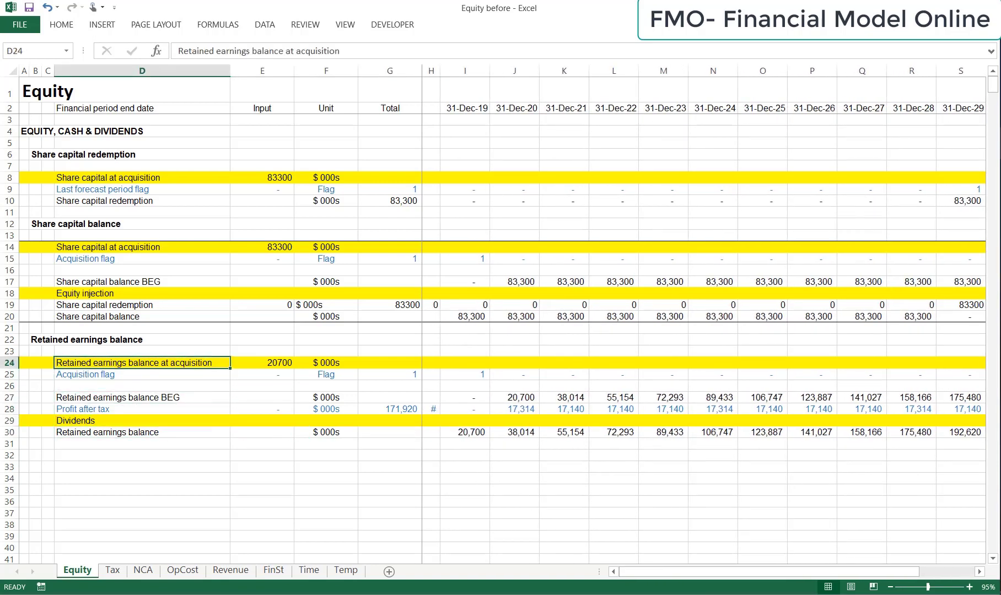
{"action": "key", "text": "shift+space"}
{"action": "key", "text": "alt+h"}
{"action": "key", "text": "b"}
{"action": "key", "text": "p"}
Add a bottom border across row 30, the closing Retained earnings balance line
{"action": "key", "text": "Down"}
{"action": "key", "text": "Down"}
{"action": "key", "text": "Down"}
{"action": "key", "text": "Down"}
{"action": "key", "text": "Down"}
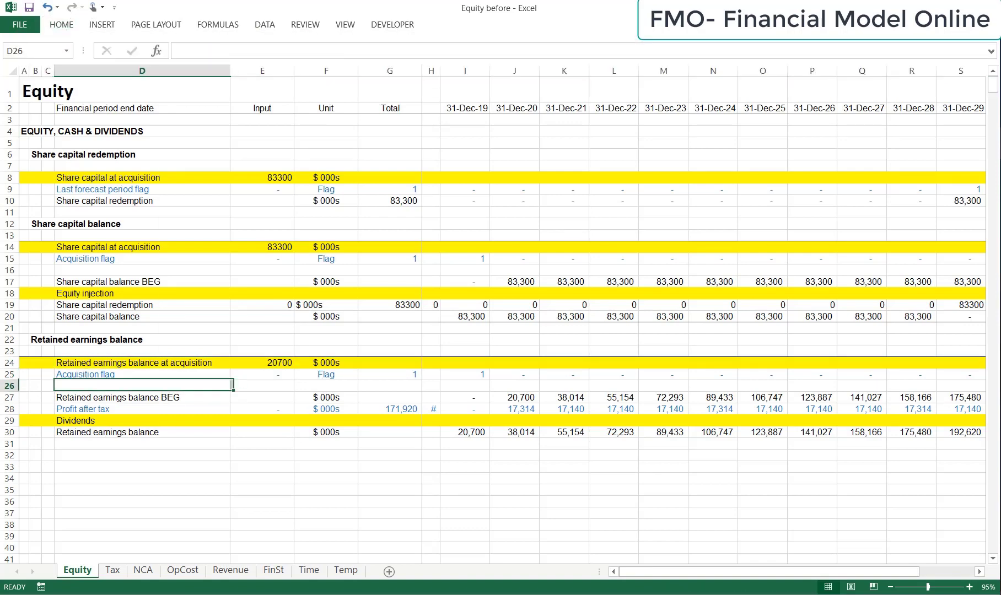
{"action": "key", "text": "Down"}
{"action": "key", "text": "shift+space"}
{"action": "key", "text": "alt+h"}
{"action": "key", "text": "b"}
{"action": "key", "text": "o"}
Enter the section heading "Retained cash balance" in B32
{"action": "key", "text": "Down"}
{"action": "key", "text": "Down"}
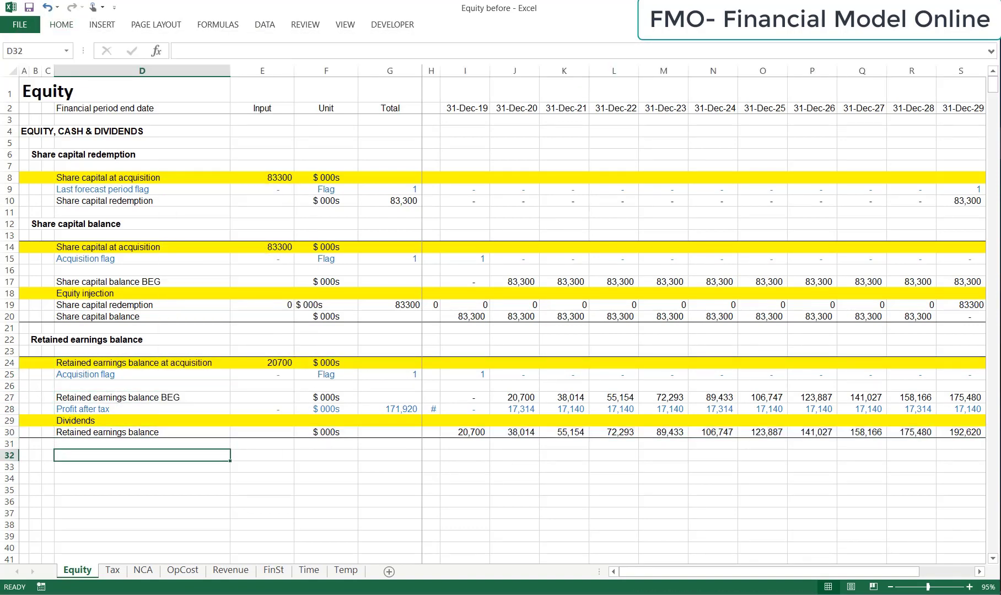
{"action": "key", "text": "Left"}
{"action": "key", "text": "Left"}
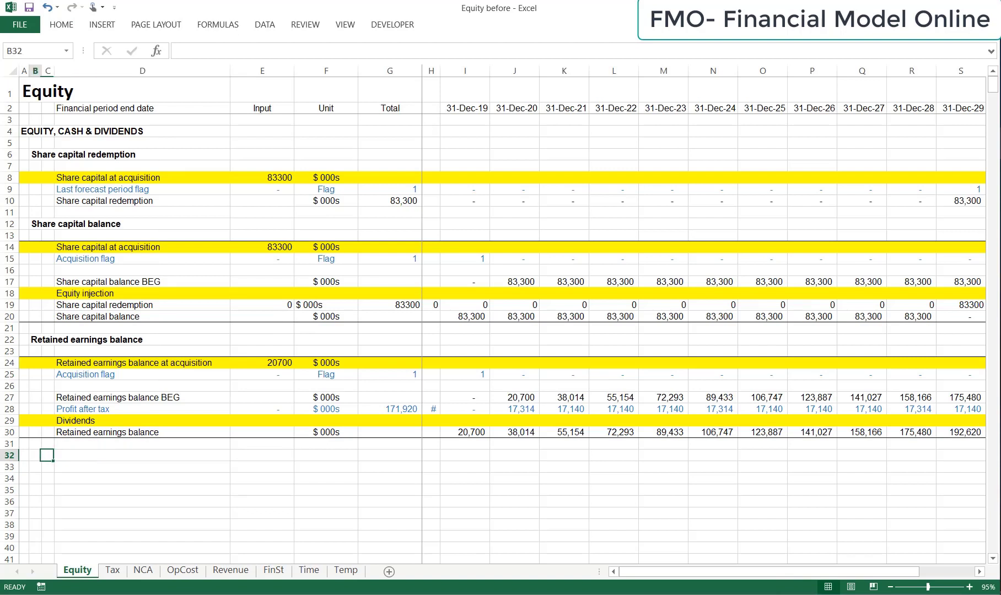
{"action": "type", "text": "Retained cash balance"}
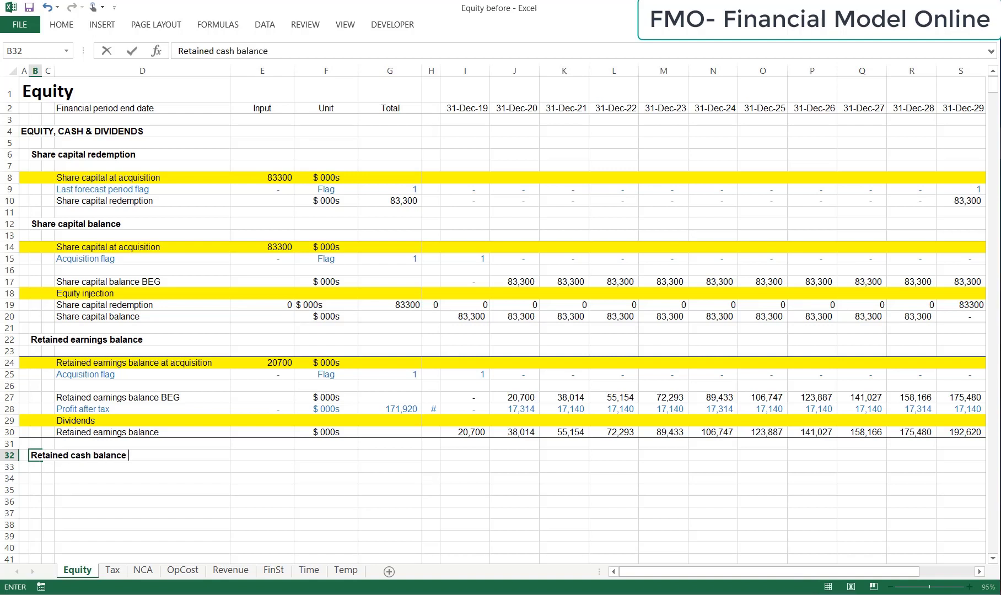
{"action": "key", "text": "Return"}
Fill in row 34 with the label "Retained cash balance at acquisition", an input of 0 and the unit "$ 000s"
{"action": "key", "text": "Right"}
{"action": "key", "text": "Right"}
{"action": "key", "text": "Down"}
{"action": "type", "text": "Retained c"}
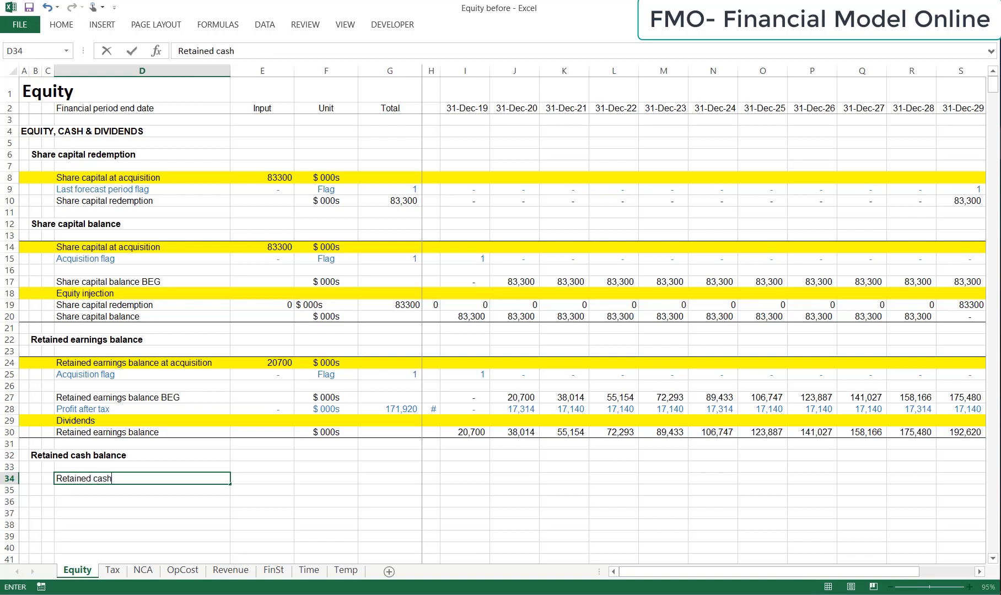
{"action": "type", "text": "ash balance at acquisit"}
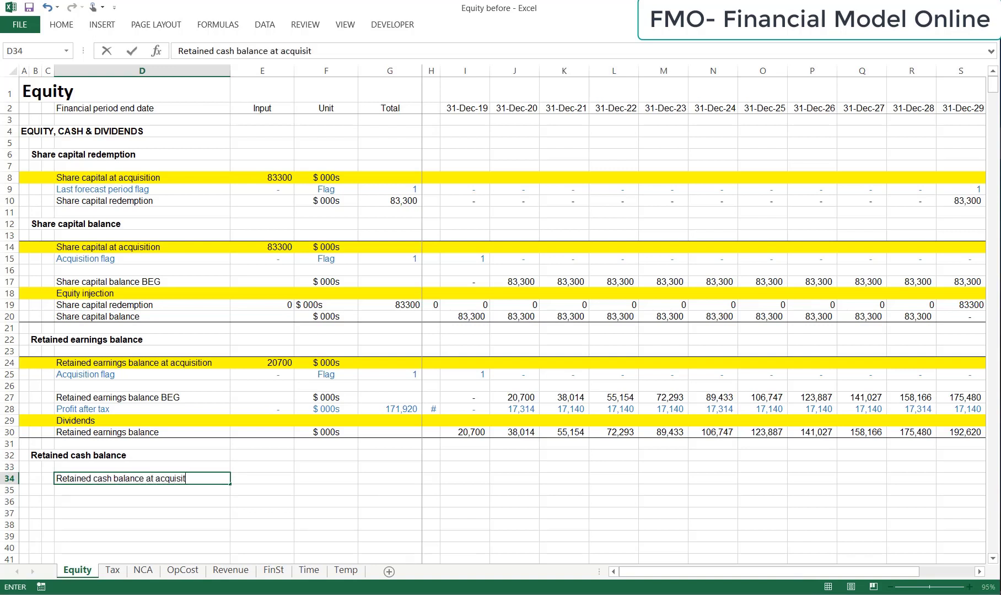
{"action": "key", "text": "Tab"}
{"action": "type", "text": "0"}
{"action": "key", "text": "Tab"}
{"action": "type", "text": "$ 000s"}
{"action": "key", "text": "Return"}
{"action": "key", "text": "Left"}
{"action": "key", "text": "Up"}
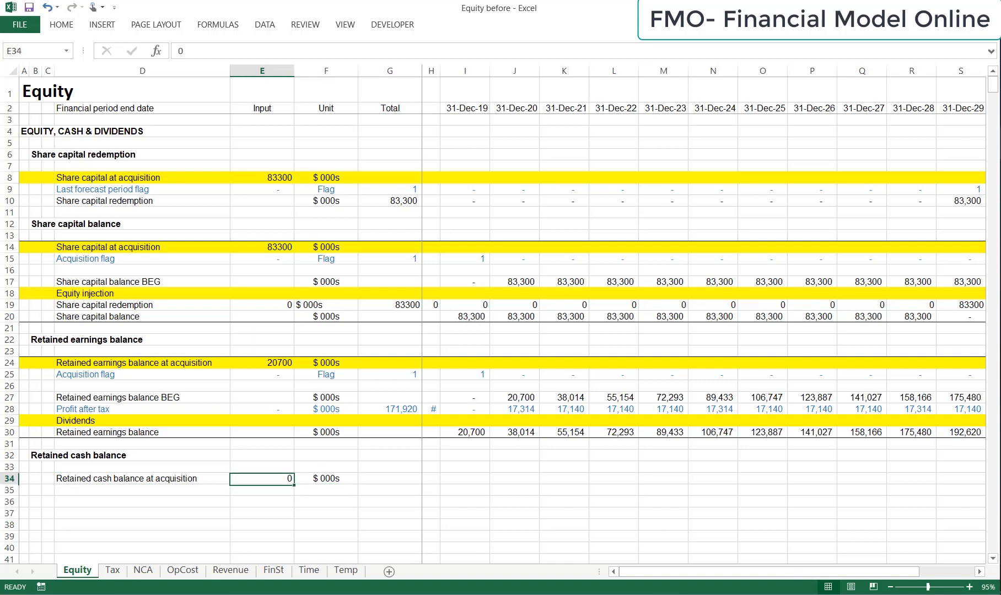
Shade the whole of row 34, Retained cash balance at acquisition, in yellow
{"action": "key", "text": "Left"}
{"action": "key", "text": "shift+space"}
{"action": "key", "text": "alt+h"}
{"action": "key", "text": "h"}
{"action": "key", "text": "Up"}
{"action": "key", "text": "Up"}
{"action": "key", "text": "Up"}
{"action": "key", "text": "Right"}
{"action": "key", "text": "Right"}
{"action": "key", "text": "Right"}
{"action": "key", "text": "Return"}
Copy the Acquisition flag row 25 into row 35 of the retained cash section
{"action": "key", "text": "Up"}
{"action": "key", "text": "Up"}
{"action": "key", "text": "Up"}
{"action": "key", "text": "Up"}
{"action": "key", "text": "Up"}
{"action": "key", "text": "Up"}
{"action": "key", "text": "Up"}
{"action": "key", "text": "Up"}
{"action": "key", "text": "Up"}
{"action": "key", "text": "shift+space"}
{"action": "key", "text": "ctrl+c"}
{"action": "key", "text": "Down"}
{"action": "key", "text": "Down"}
{"action": "key", "text": "Down"}
{"action": "key", "text": "Down"}
{"action": "key", "text": "Down"}
{"action": "key", "text": "Down"}
{"action": "key", "text": "Down"}
{"action": "key", "text": "Down"}
{"action": "key", "text": "Down"}
{"action": "key", "text": "Down"}
{"action": "key", "text": "shift+space"}
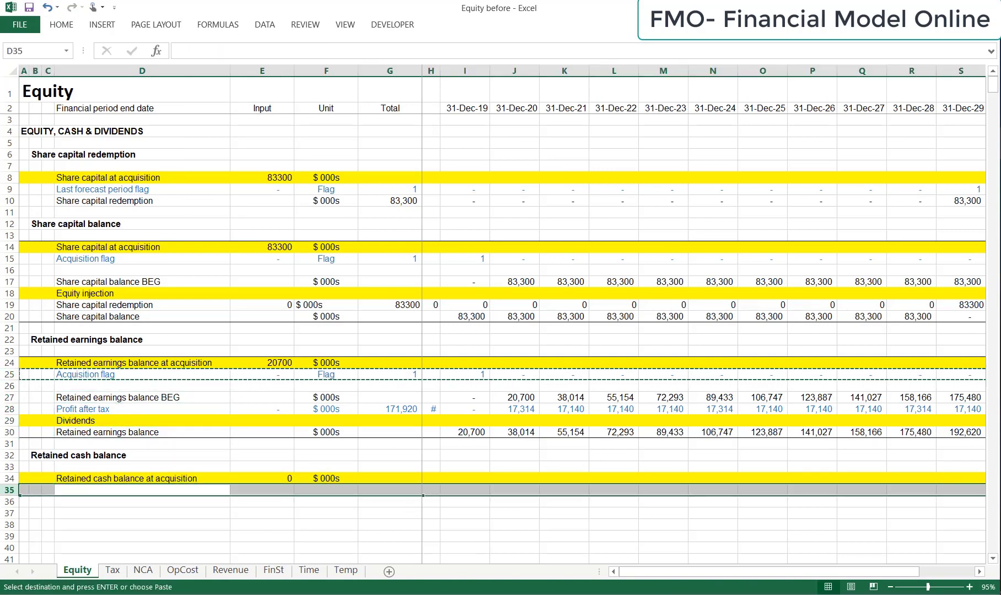
{"action": "key", "text": "ctrl+v"}
{"action": "key", "text": "Escape"}
Enter the label "Retained cash balance BEG" in D37
{"action": "key", "text": "Down"}
{"action": "key", "text": "Down"}
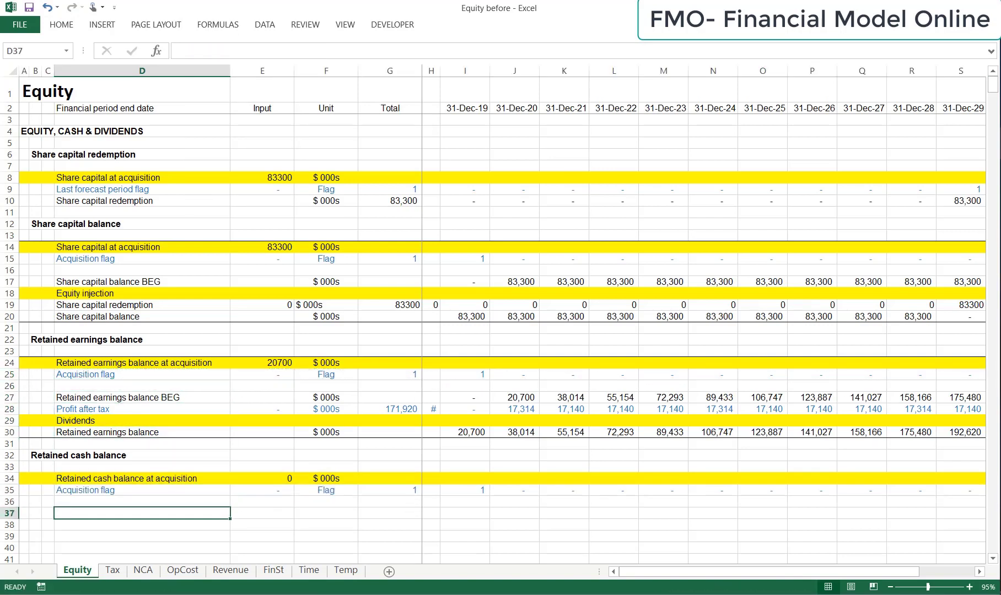
{"action": "type", "text": "Retained cash ba"}
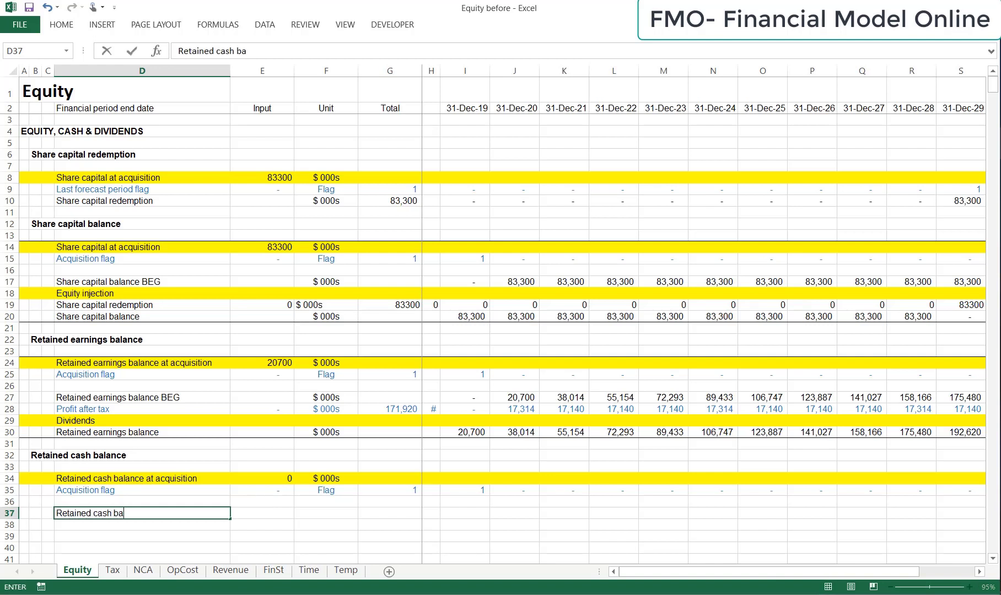
{"action": "key", "text": "Return"}
Copy the D37 label into D40 and shorten it to "Retained cash balance"
{"action": "key", "text": "Down"}
{"action": "key", "text": "Down"}
{"action": "key", "text": "Down"}
{"action": "key", "text": "Up"}
{"action": "key", "text": "Up"}
{"action": "key", "text": "Up"}
{"action": "key", "text": "Up"}
{"action": "key", "text": "ctrl+c"}
{"action": "key", "text": "Down"}
{"action": "key", "text": "Down"}
{"action": "key", "text": "Down"}
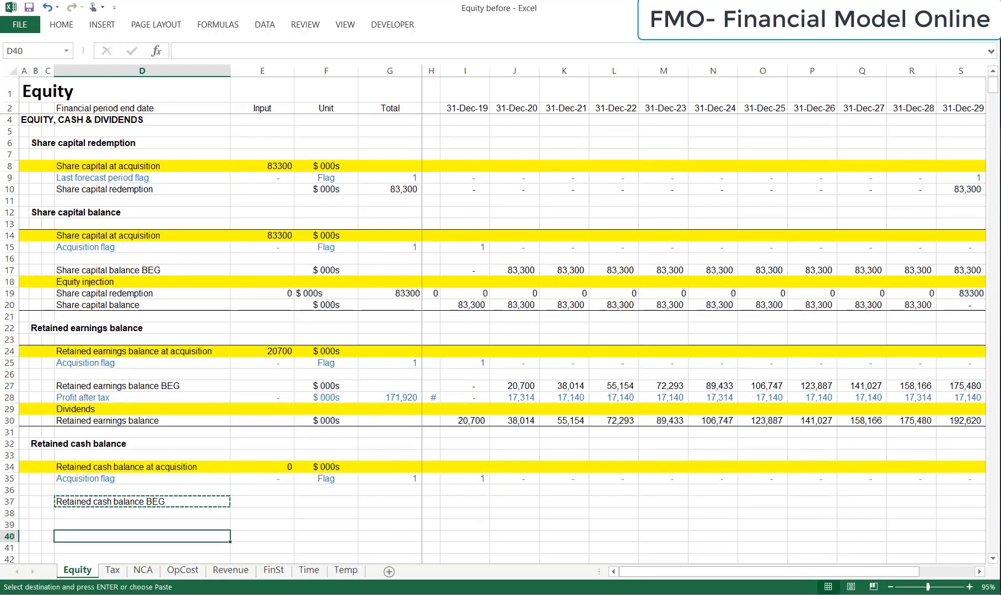
{"action": "key", "text": "ctrl+v"}
{"action": "key", "text": "F2"}
{"action": "key", "text": "BackSpace"}
{"action": "key", "text": "BackSpace"}
{"action": "key", "text": "BackSpace"}
{"action": "key", "text": "BackSpace"}
{"action": "key", "text": "Return"}
On the FinSt sheet, set the font colour of row 36, Cash flow available for dividends, to red
{"action": "scroll", "coordinate": [494, 305], "scroll_direction": "down", "scroll_amount": 1}
{"action": "key", "text": "Up"}
{"action": "key", "text": "Up"}
{"action": "key", "text": "Up"}
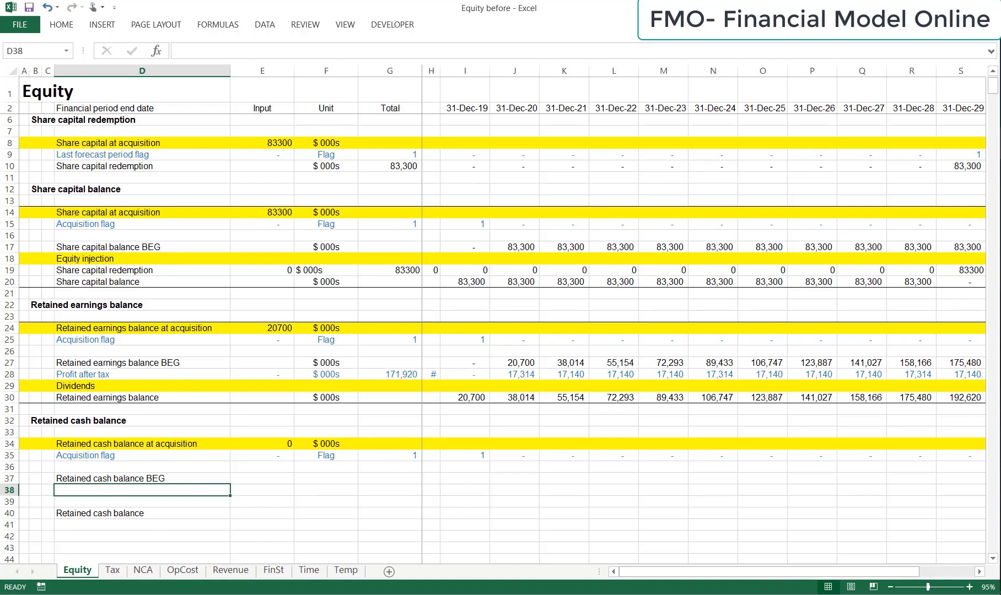
{"action": "key", "text": "ctrl+Page_Down"}
{"action": "key", "text": "ctrl+Page_Down"}
{"action": "key", "text": "ctrl+Page_Down"}
{"action": "key", "text": "ctrl+Page_Down"}
{"action": "key", "text": "ctrl+Page_Down"}
{"action": "key", "text": "Down"}
{"action": "key", "text": "ctrl+Down"}
{"action": "key", "text": "ctrl+Down"}
{"action": "key", "text": "ctrl+Down"}
{"action": "key", "text": "ctrl+Down"}
{"action": "key", "text": "ctrl+Down"}
{"action": "key", "text": "ctrl+Down"}
{"action": "key", "text": "ctrl+Down"}
{"action": "key", "text": "ctrl+Down"}
{"action": "key", "text": "ctrl+Down"}
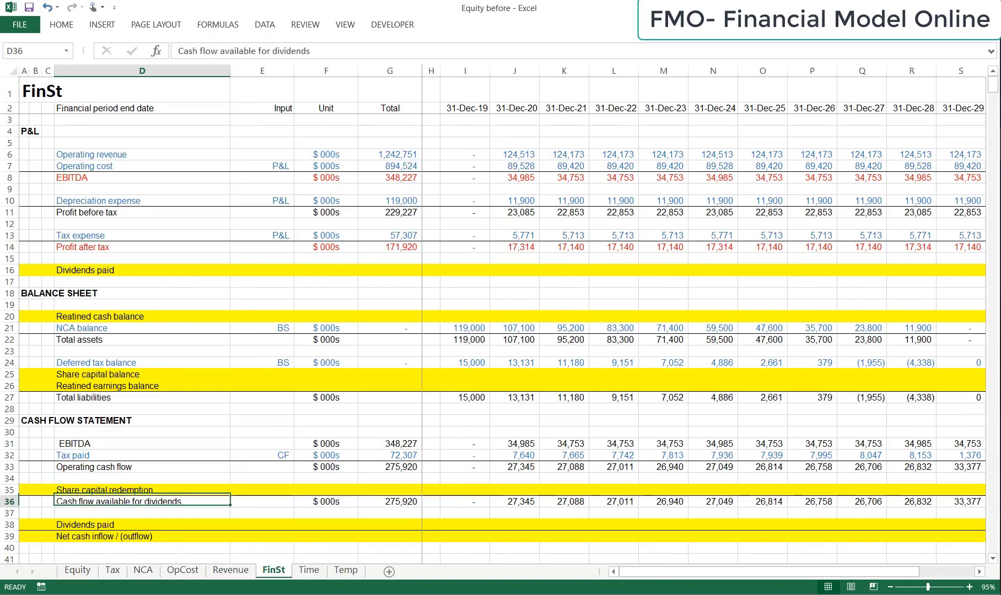
{"action": "key", "text": "shift+space"}
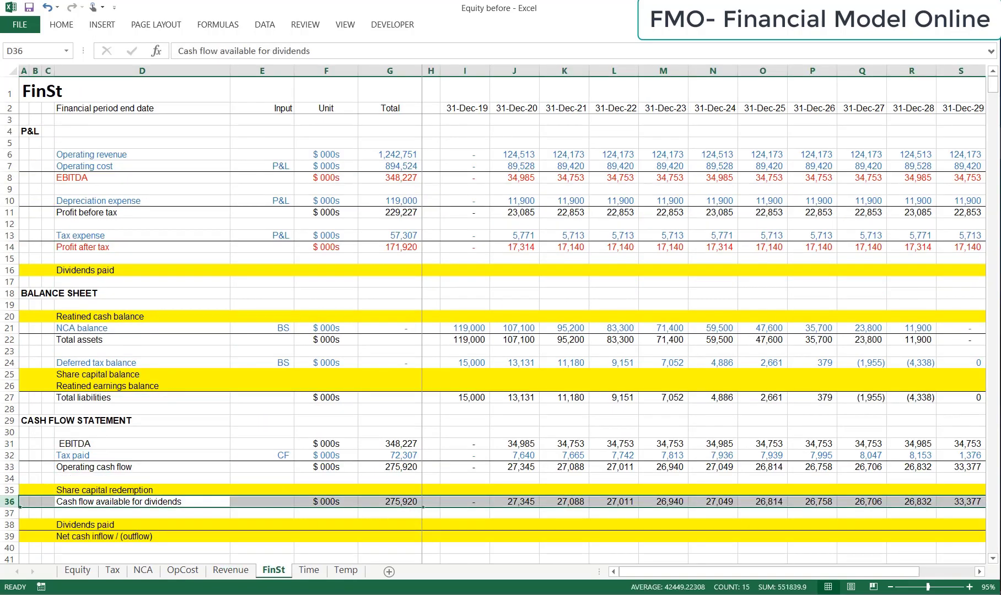
{"action": "key", "text": "alt+h"}
{"action": "key", "text": "f"}
{"action": "key", "text": "c"}
{"action": "key", "text": "Up"}
{"action": "key", "text": "Up"}
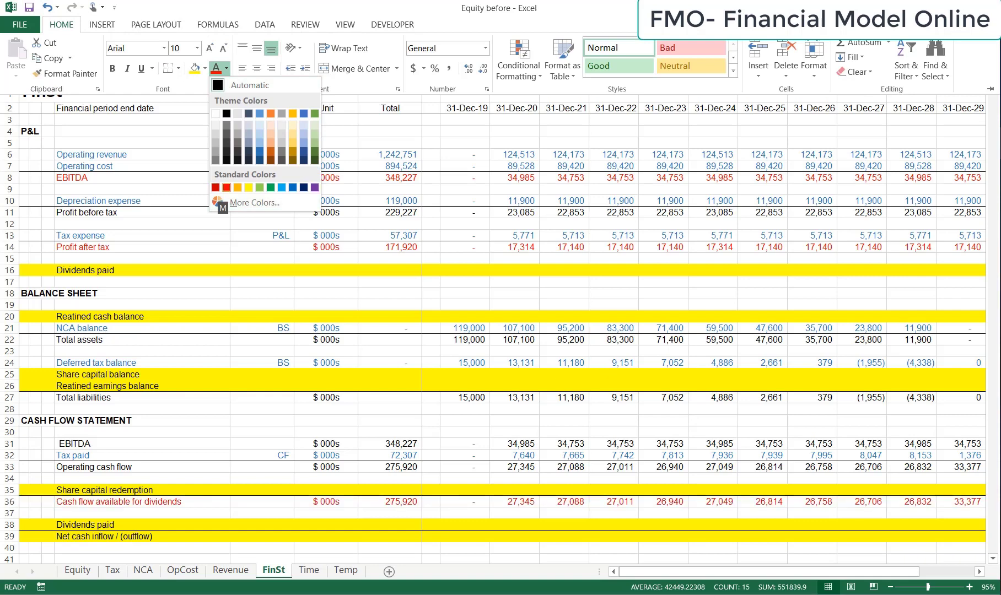
{"action": "key", "text": "Return"}
{"action": "key", "text": "Down"}
{"action": "key", "text": "Up"}
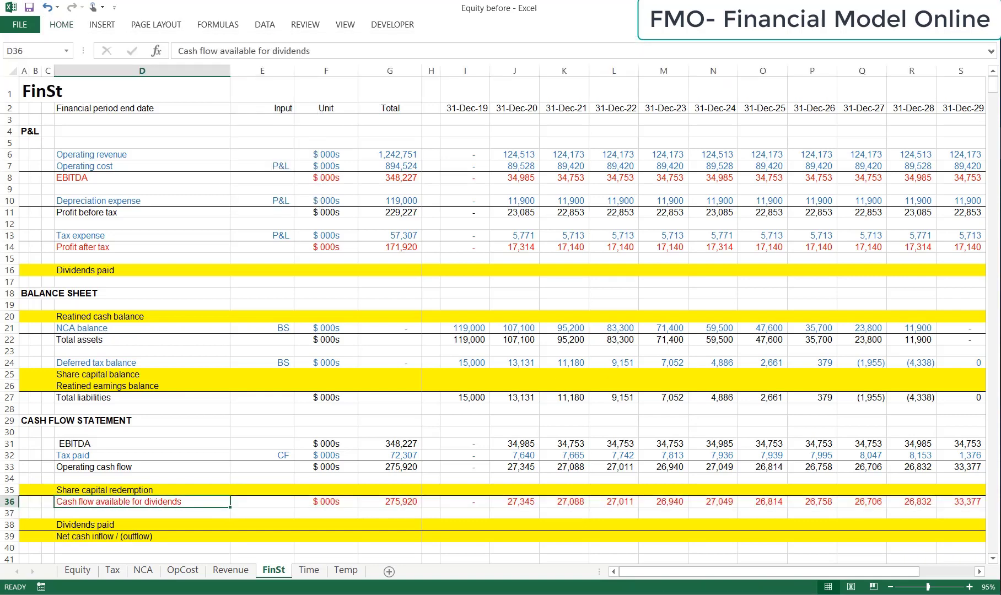
Link Equity cell D38 to the Cash flow available for dividends label on FinSt as =FinSt!D$36
{"action": "key", "text": "ctrl+c"}
{"action": "key", "text": "ctrl+Page_Up"}
{"action": "key", "text": "ctrl+Page_Up"}
{"action": "key", "text": "ctrl+Page_Up"}
{"action": "key", "text": "ctrl+Page_Up"}
{"action": "key", "text": "ctrl+Page_Up"}
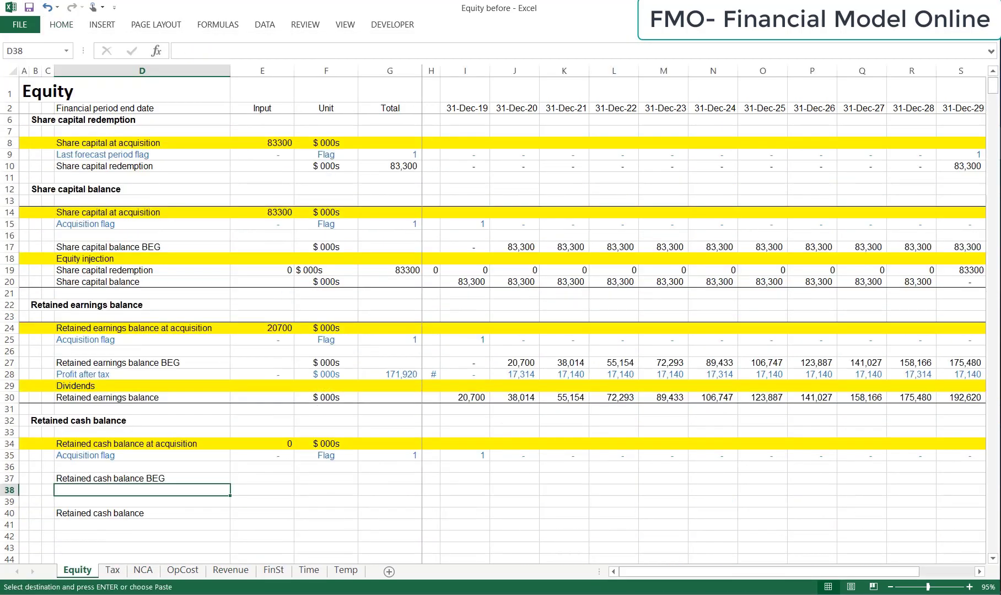
{"action": "key", "text": "alt+h"}
{"action": "key", "text": "v"}
{"action": "key", "text": "n"}
{"action": "key", "text": "F2"}
{"action": "key", "text": "F4"}
{"action": "key", "text": "ctrl+Return"}
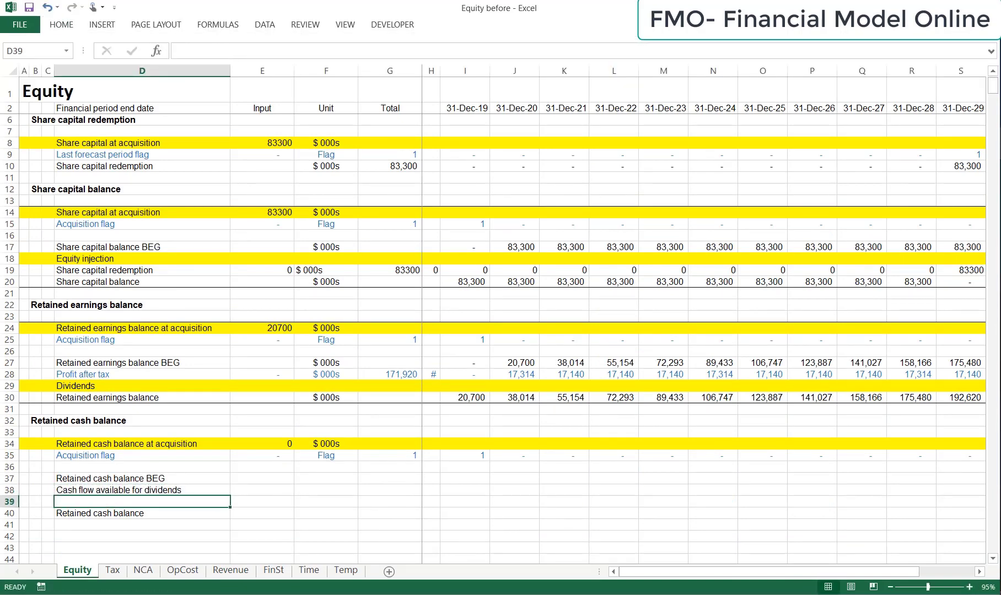
Copy the FinSt link in D38 across row 38 through T38
{"action": "key", "text": "ctrl+c"}
{"action": "key", "text": "ctrl+shift+Right"}
{"action": "key", "text": "ctrl+v"}
{"action": "key", "text": "F9"}
{"action": "key", "text": "Escape"}
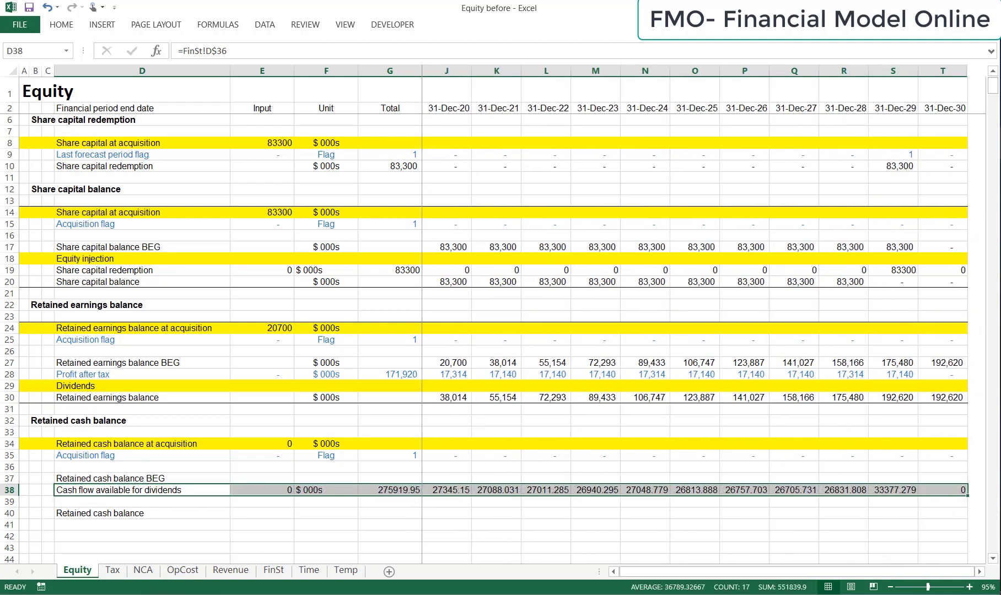
Apply the formatting of the Acquisition flag row 35 to the Cash flow available for dividends row 38
{"action": "key", "text": "Up"}
{"action": "key", "text": "Up"}
{"action": "key", "text": "Up"}
{"action": "key", "text": "ctrl+shift+Right"}
{"action": "key", "text": "ctrl+c"}
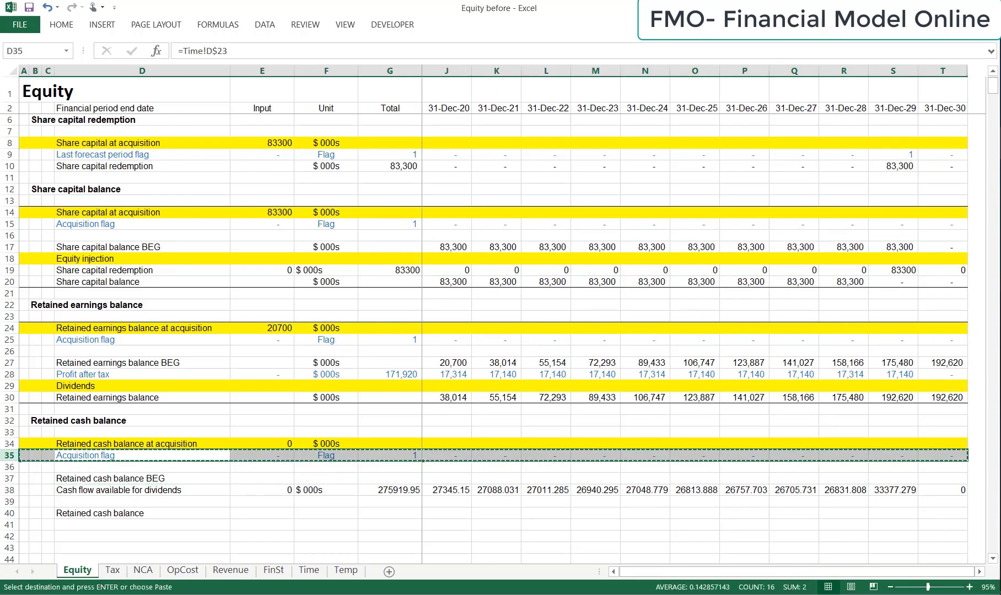
{"action": "key", "text": "Down"}
{"action": "key", "text": "Down"}
{"action": "key", "text": "Down"}
{"action": "key", "text": "ctrl+shift+Right"}
{"action": "key", "text": "alt+e"}
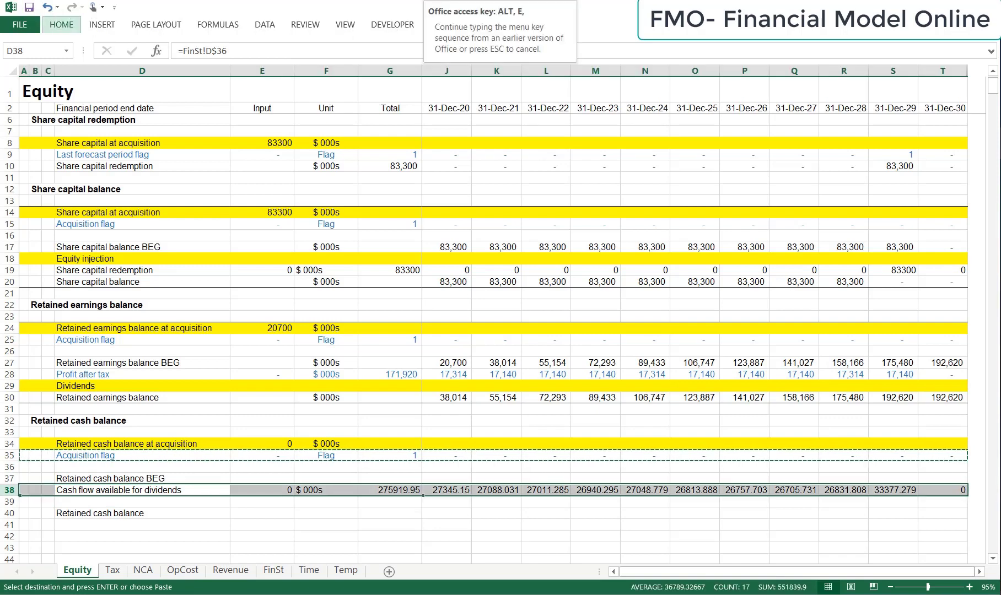
{"action": "key", "text": "s"}
{"action": "key", "text": "t"}
{"action": "key", "text": "Return"}
{"action": "key", "text": "Escape"}
{"action": "key", "text": "Escape"}
Enter the label Dividends in D39 under Cash flow available for dividends on the Equity sheet
{"action": "key", "text": "Down"}
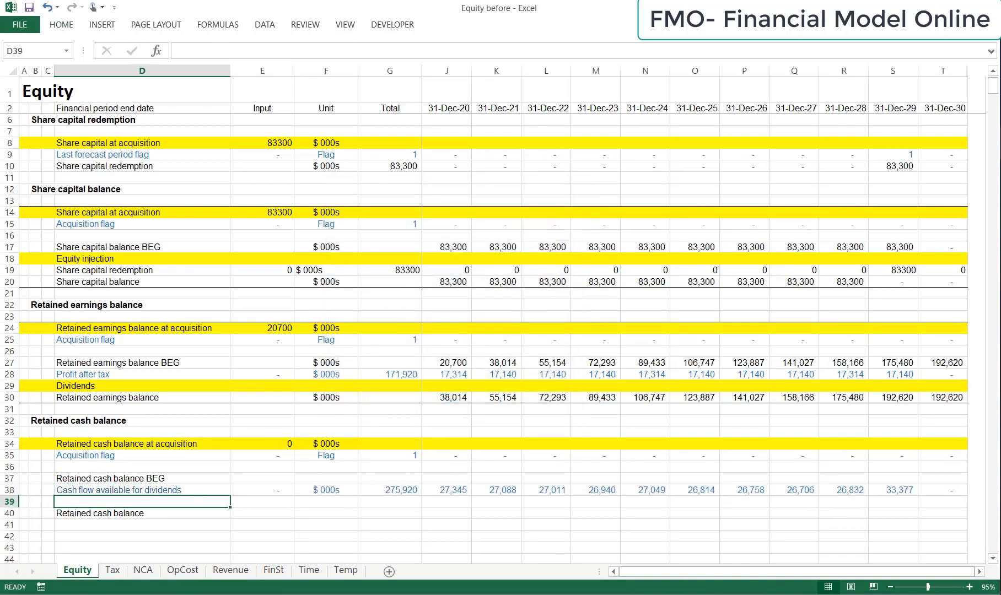
{"action": "type", "text": "Dividends"}
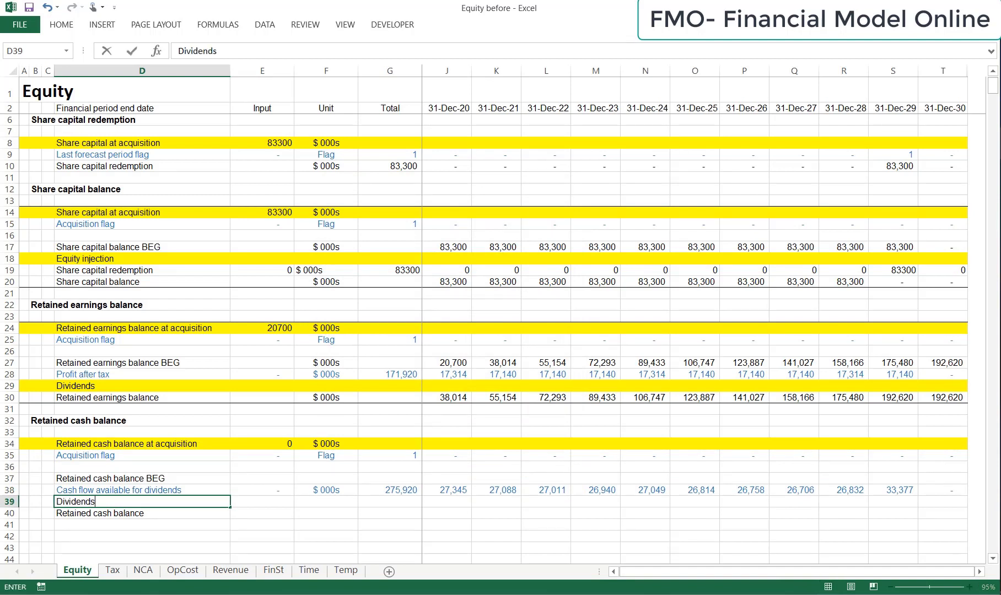
{"action": "key", "text": "Return"}
{"action": "key", "text": "Up"}
Fill the Dividends row 39 with yellow to mark it as still open
{"action": "key", "text": "shift+space"}
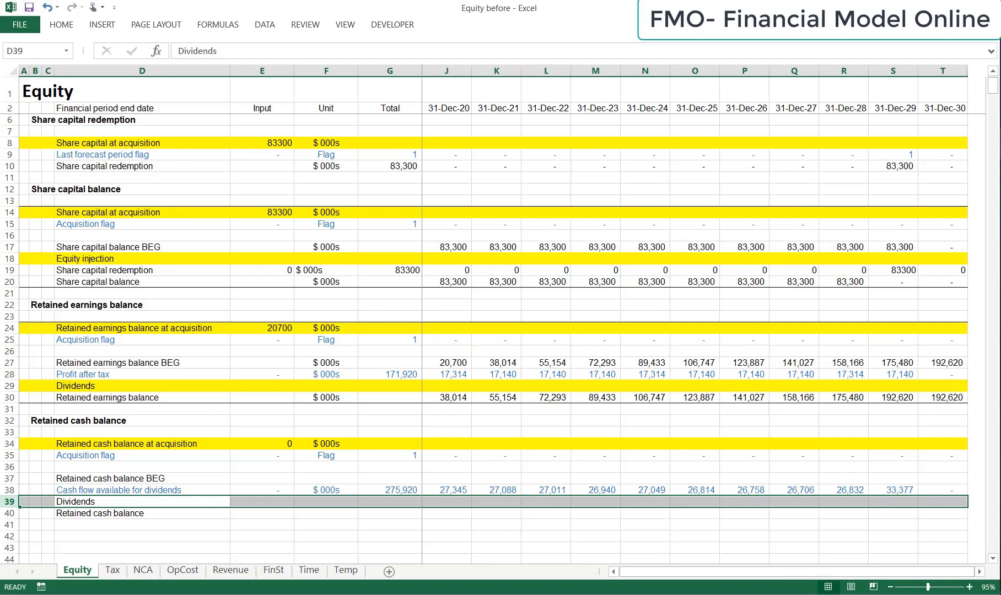
{"action": "key", "text": "alt+h"}
{"action": "key", "text": "h"}
{"action": "key", "text": "Up"}
{"action": "key", "text": "Up"}
{"action": "key", "text": "Up"}
{"action": "key", "text": "Left"}
{"action": "key", "text": "Return"}
Enter the unit $ 000s in F37 for Retained cash balance BEG and copy it to F40 for Retained cash balance
{"action": "key", "text": "Down"}
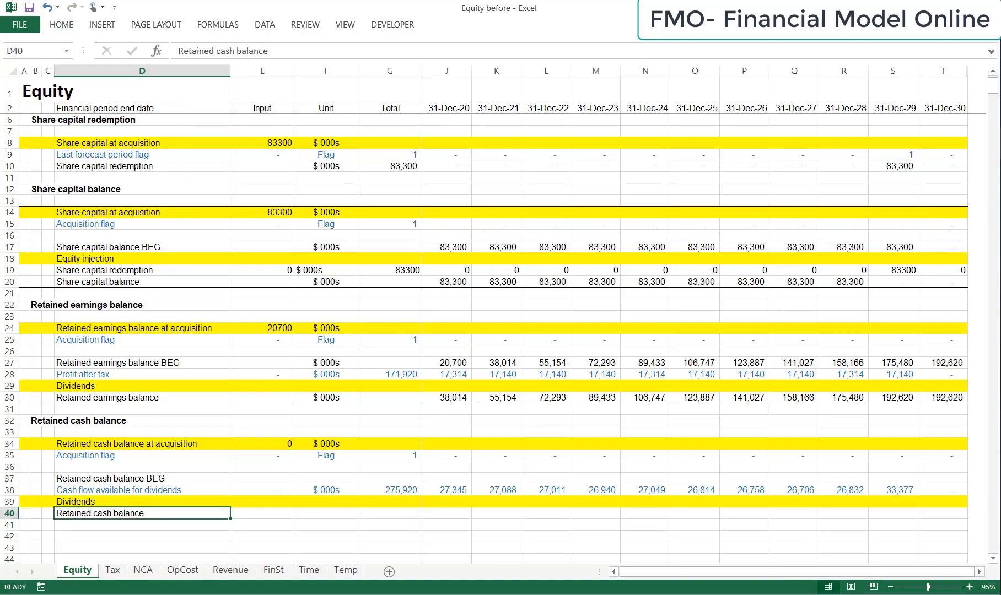
{"action": "key", "text": "Right"}
{"action": "key", "text": "Up"}
{"action": "key", "text": "Up"}
{"action": "key", "text": "Right"}
{"action": "key", "text": "Right"}
{"action": "key", "text": "Left"}
{"action": "key", "text": "Up"}
{"action": "type", "text": "$ 000s"}
{"action": "key", "text": "Return"}
{"action": "key", "text": "Up"}
{"action": "key", "text": "ctrl+c"}
{"action": "key", "text": "Down"}
{"action": "key", "text": "Down"}
{"action": "key", "text": "Down"}
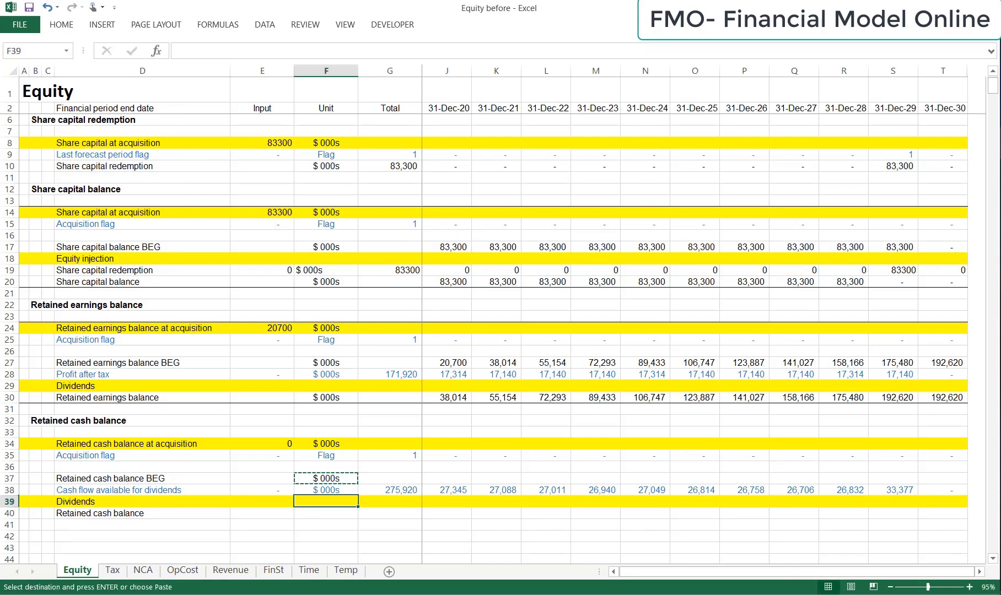
{"action": "key", "text": "ctrl+v"}
Link the opening retained cash balance in I37 to the prior period's closing balance with =H40
{"action": "key", "text": "Right"}
{"action": "key", "text": "Up"}
{"action": "key", "text": "Up"}
{"action": "key", "text": "Up"}
{"action": "key", "text": "Right"}
{"action": "key", "text": "Right"}
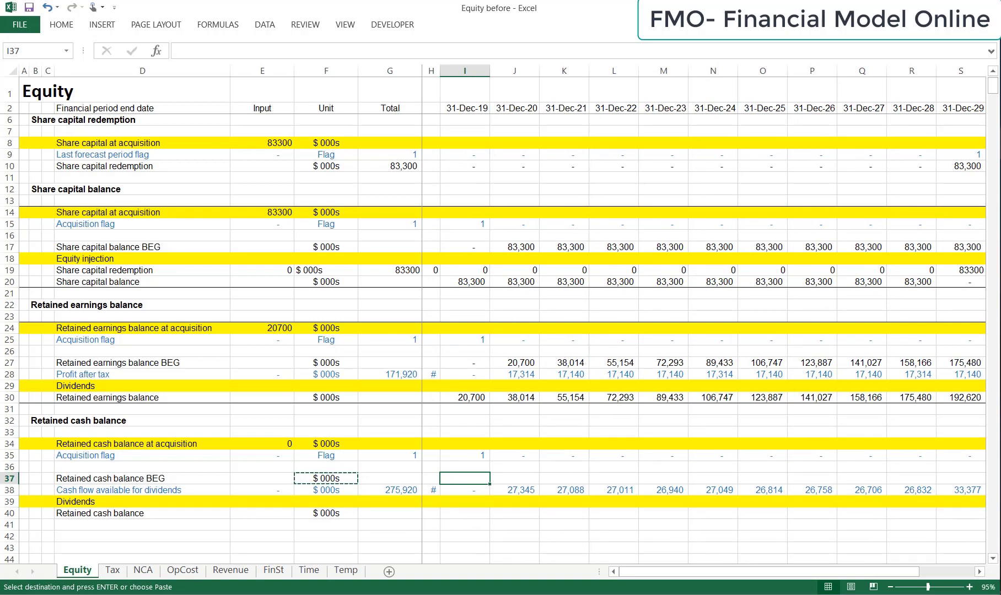
{"action": "type", "text": "="}
{"action": "key", "text": "Left"}
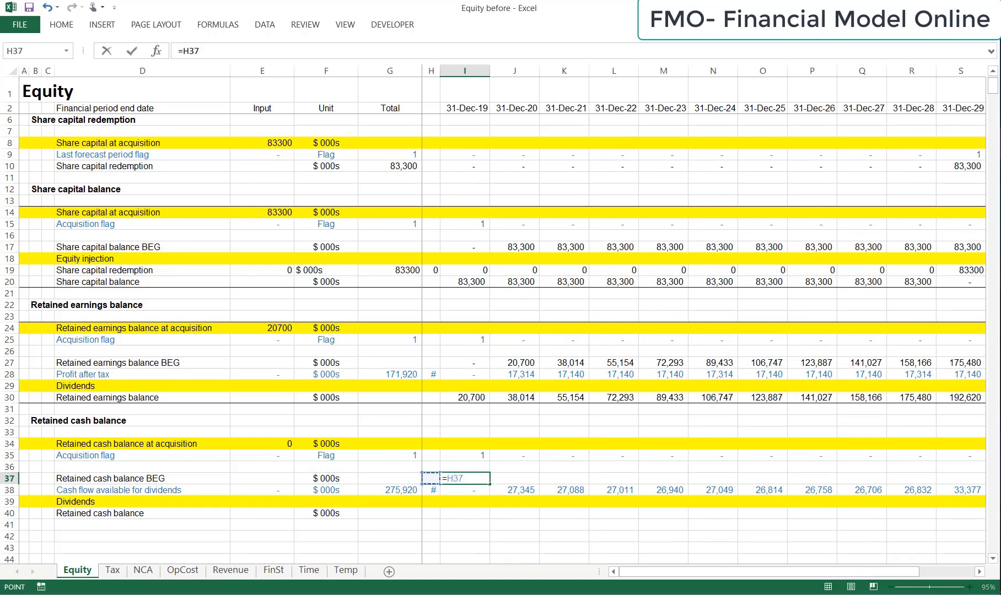
{"action": "key", "text": "Down"}
{"action": "key", "text": "Down"}
{"action": "key", "text": "Down"}
{"action": "key", "text": "Return"}
Start the Retained cash balance formula in I40 with an IF that tests I35=1 and returns $E$34 when true
{"action": "key", "text": "Down"}
{"action": "key", "text": "Down"}
{"action": "type", "text": "=if("}
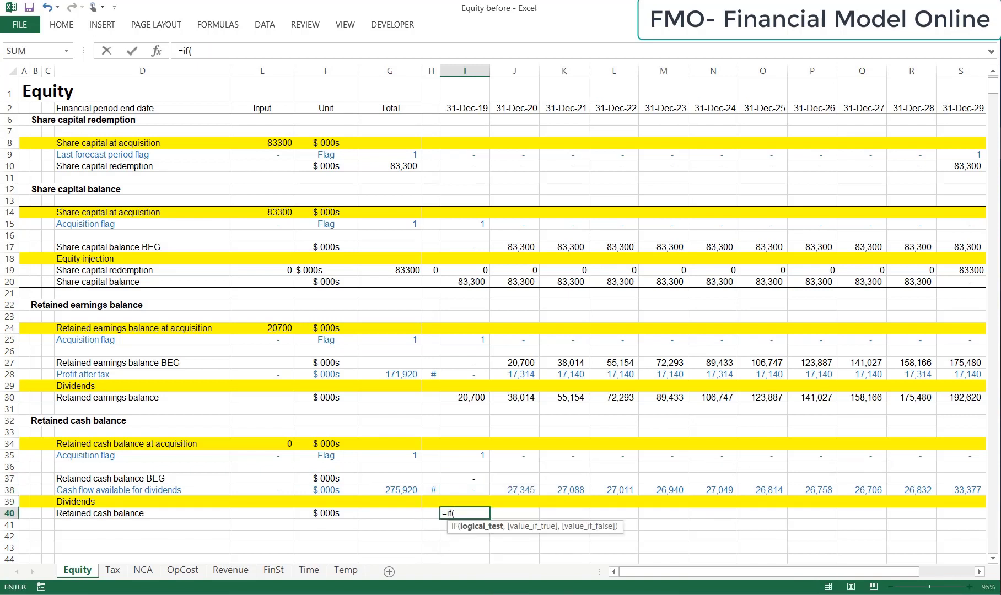
{"action": "key", "text": "Up"}
{"action": "key", "text": "Up"}
{"action": "key", "text": "Up"}
{"action": "key", "text": "Up"}
{"action": "key", "text": "Up"}
{"action": "type", "text": "=1"}
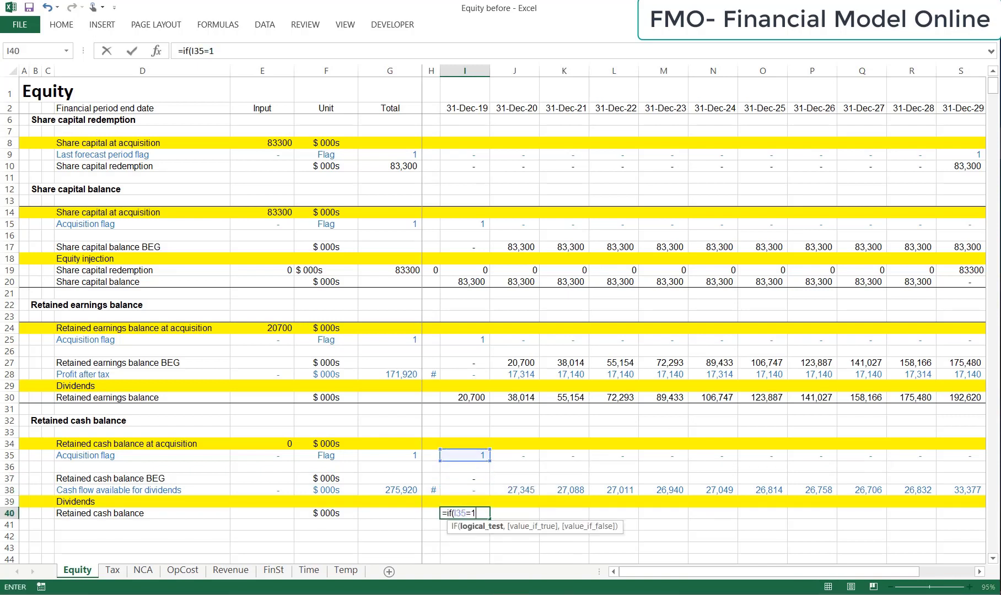
{"action": "type", "text": ","}
{"action": "key", "text": "Up"}
{"action": "key", "text": "Left"}
{"action": "key", "text": "Left"}
{"action": "key", "text": "Left"}
{"action": "key", "text": "Up"}
{"action": "key", "text": "Up"}
{"action": "key", "text": "Up"}
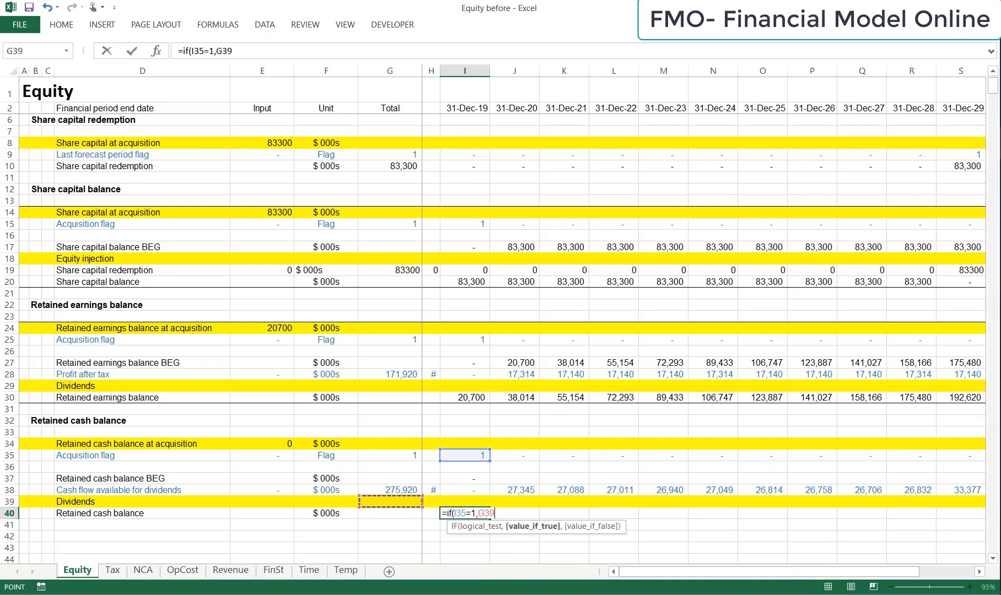
{"action": "key", "text": "Left"}
{"action": "key", "text": "Up"}
{"action": "key", "text": "Up"}
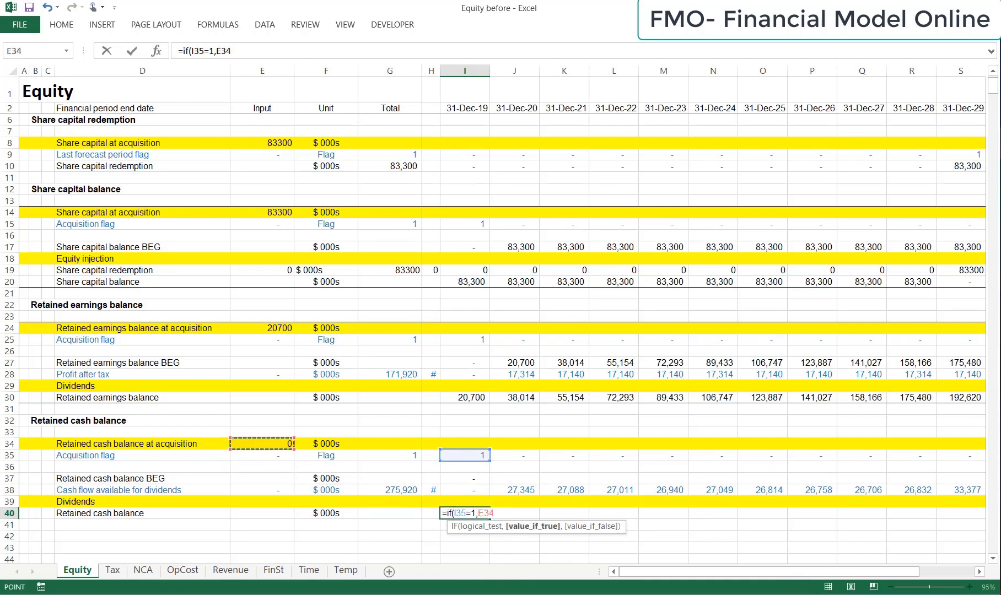
{"action": "key", "text": "F4"}
Complete the IF formula in I40 with I37+I38-I39 as the value when false
{"action": "type", "text": ","}
{"action": "key", "text": "Up"}
{"action": "key", "text": "Up"}
{"action": "key", "text": "Up"}
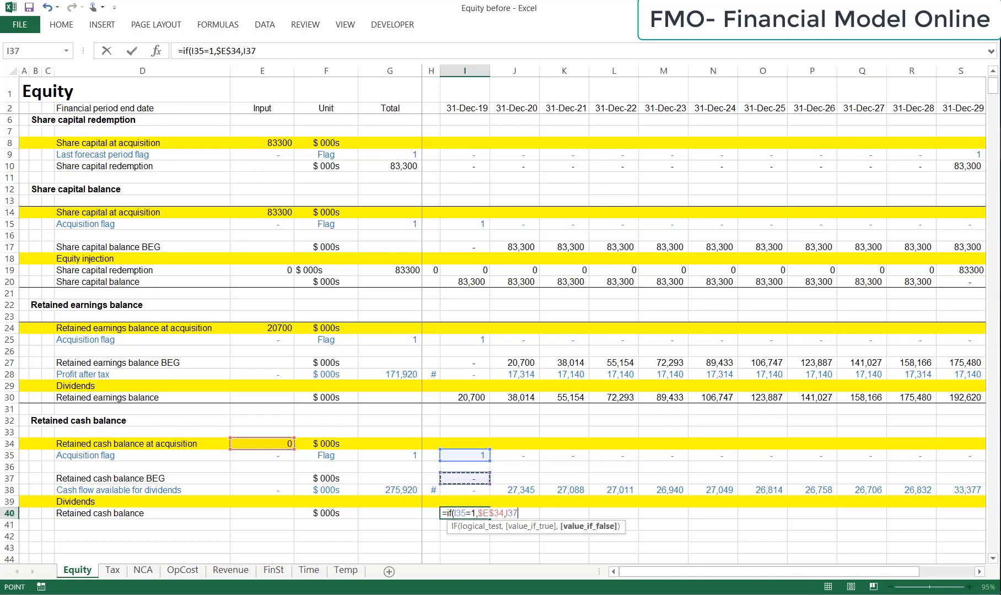
{"action": "type", "text": "+"}
{"action": "key", "text": "Up"}
{"action": "key", "text": "Up"}
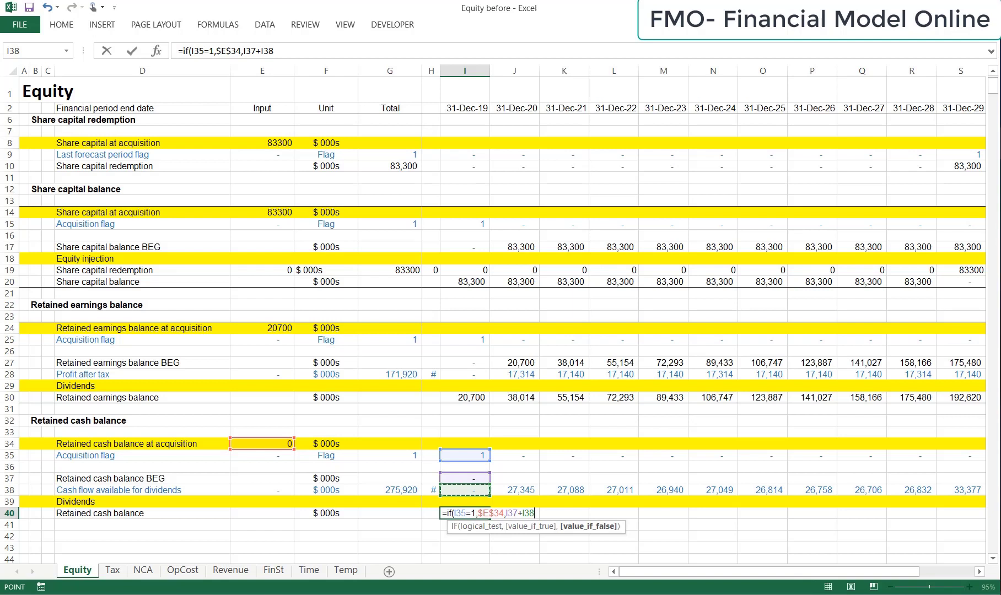
{"action": "type", "text": "-"}
{"action": "key", "text": "Up"}
{"action": "type", "text": ")"}
{"action": "key", "text": "Return"}
Copy the retained cash roll-forward formulas in I37:I40 across all periods through column T
{"action": "key", "text": "Up"}
{"action": "key", "text": "Up"}
{"action": "key", "text": "Up"}
{"action": "key", "text": "Up"}
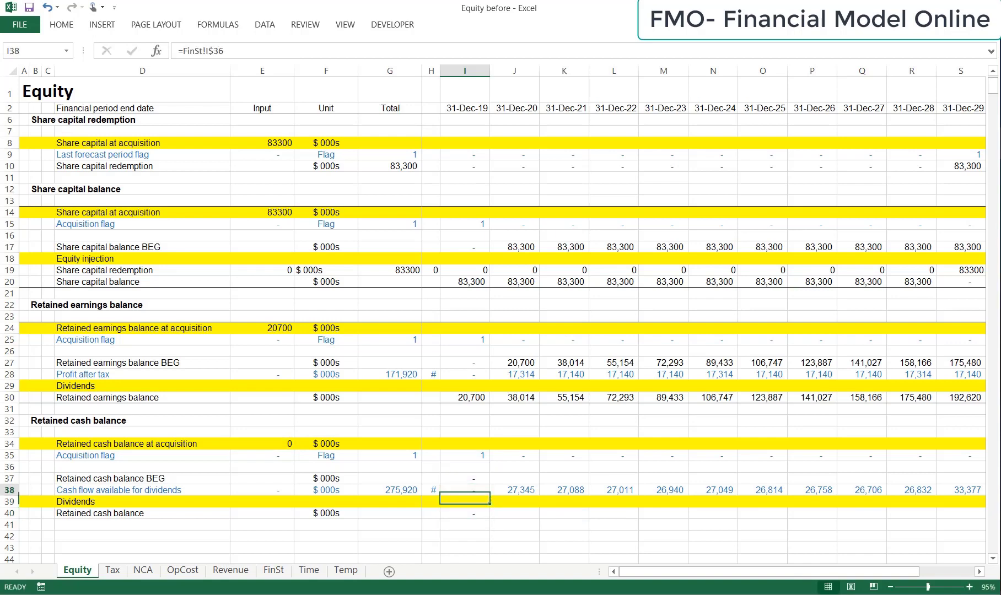
{"action": "key", "text": "shift+Down"}
{"action": "key", "text": "shift+Down"}
{"action": "key", "text": "shift+Down"}
{"action": "key", "text": "ctrl+c"}
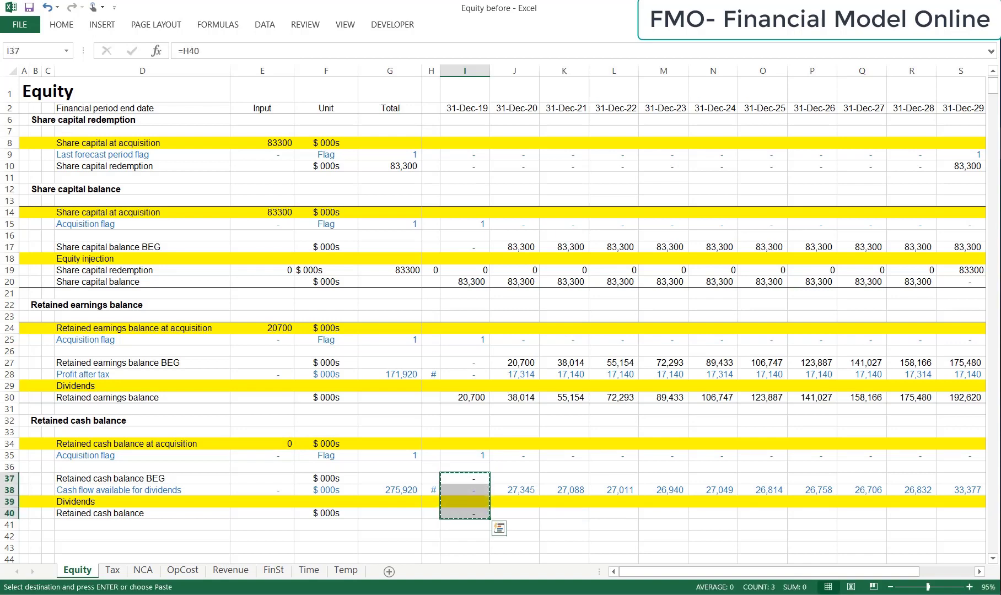
{"action": "key", "text": "shift+Right"}
{"action": "key", "text": "shift+Right"}
{"action": "key", "text": "shift+Right"}
{"action": "key", "text": "shift+Right"}
{"action": "key", "text": "shift+Right"}
{"action": "key", "text": "shift+Right"}
{"action": "key", "text": "shift+Right"}
{"action": "key", "text": "shift+Right"}
{"action": "key", "text": "shift+Right"}
{"action": "key", "text": "shift+Right"}
{"action": "key", "text": "shift+Right"}
{"action": "key", "text": "ctrl+v"}
{"action": "key", "text": "Escape"}
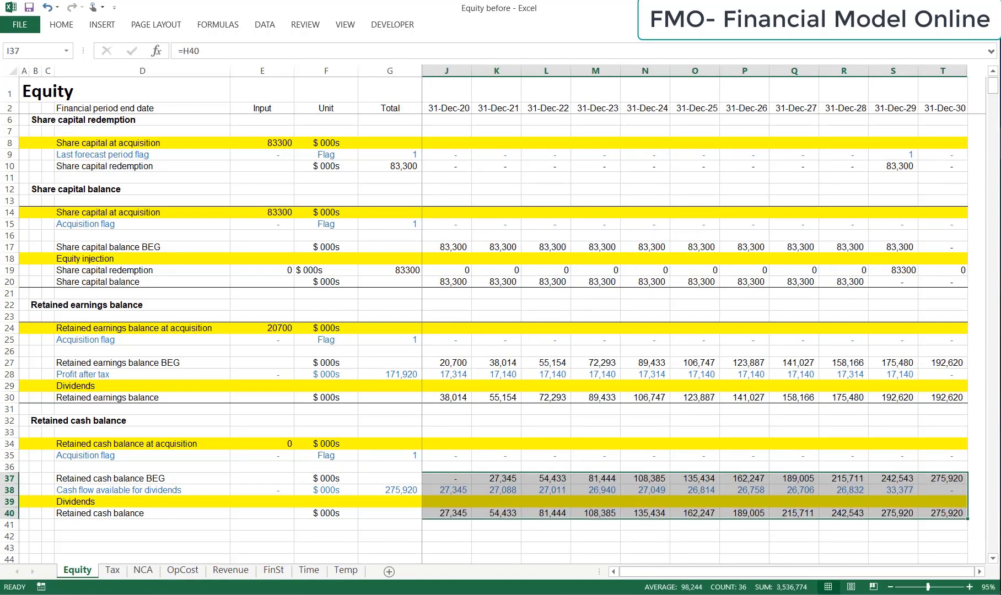
Check the Retained cash balance formula in the last period, cell T40, and return to the section's labels
{"action": "key", "text": "Down"}
{"action": "key", "text": "Down"}
{"action": "key", "text": "Down"}
{"action": "key", "text": "ctrl+Right"}
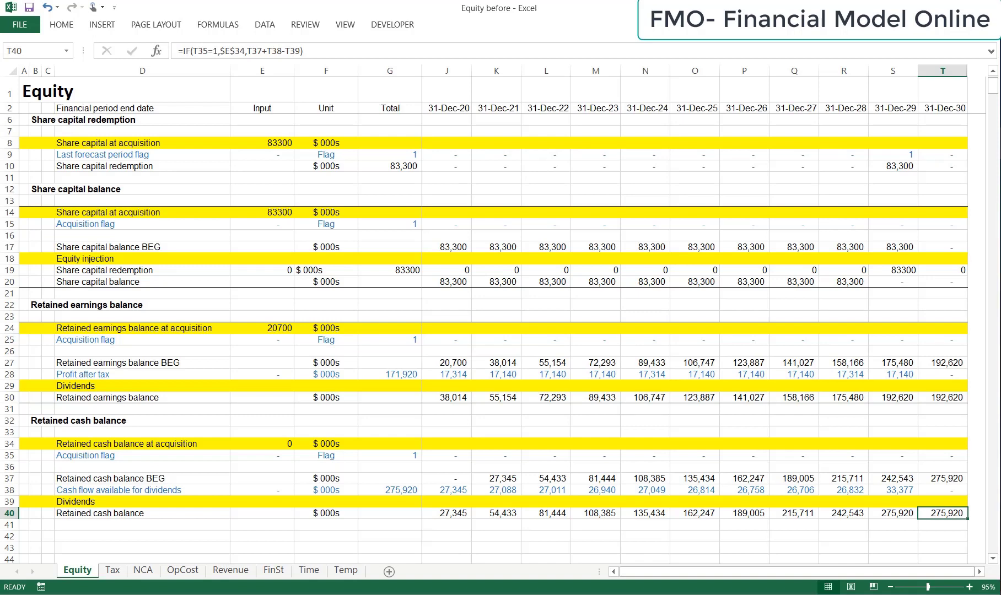
{"action": "key", "text": "ctrl+Left"}
{"action": "key", "text": "ctrl+Left"}
{"action": "key", "text": "Left"}
{"action": "key", "text": "Left"}
{"action": "key", "text": "Up"}
{"action": "key", "text": "Up"}
{"action": "key", "text": "Up"}
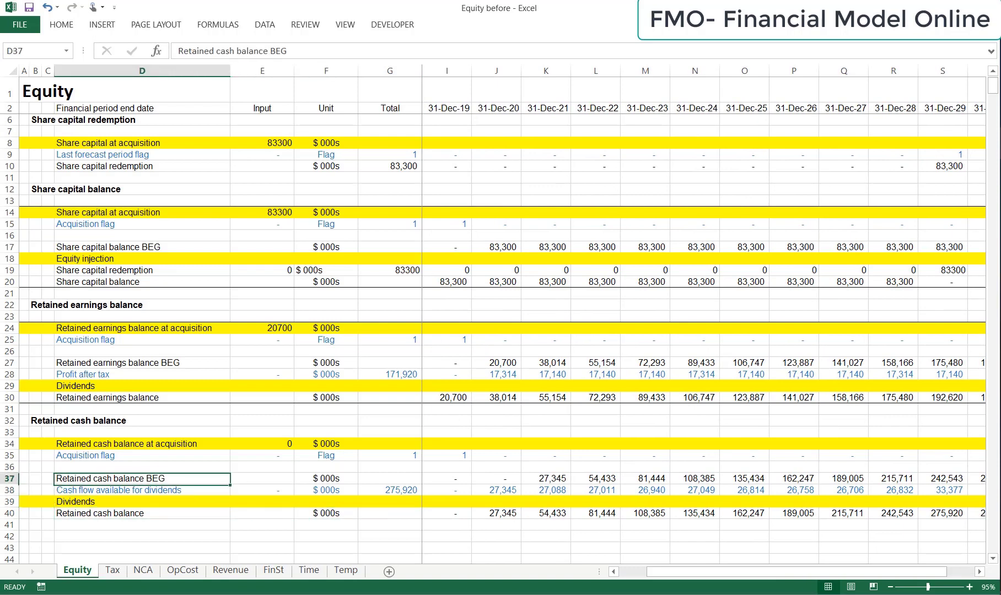
Apply a top border along row 34, Retained cash balance at acquisition
{"action": "key", "text": "Up"}
{"action": "key", "text": "Up"}
{"action": "key", "text": "Up"}
{"action": "key", "text": "shift+space"}
{"action": "key", "text": "alt"}
{"action": "key", "text": "h"}
{"action": "key", "text": "h"}
{"action": "key", "text": "Return"}
Apply a bottom border along row 40, Retained cash balance, to close off the section
{"action": "key", "text": "Down"}
{"action": "key", "text": "Down"}
{"action": "key", "text": "Down"}
{"action": "key", "text": "Down"}
{"action": "key", "text": "Down"}
{"action": "key", "text": "Down"}
{"action": "key", "text": "shift+space"}
{"action": "key", "text": "alt"}
{"action": "key", "text": "h"}
{"action": "key", "text": "b"}
{"action": "key", "text": "o"}
Enter the section heading Dividends in B42 below the Retained cash balance section
{"action": "key", "text": "Down"}
{"action": "key", "text": "Down"}
{"action": "key", "text": "Down"}
{"action": "key", "text": "Down"}
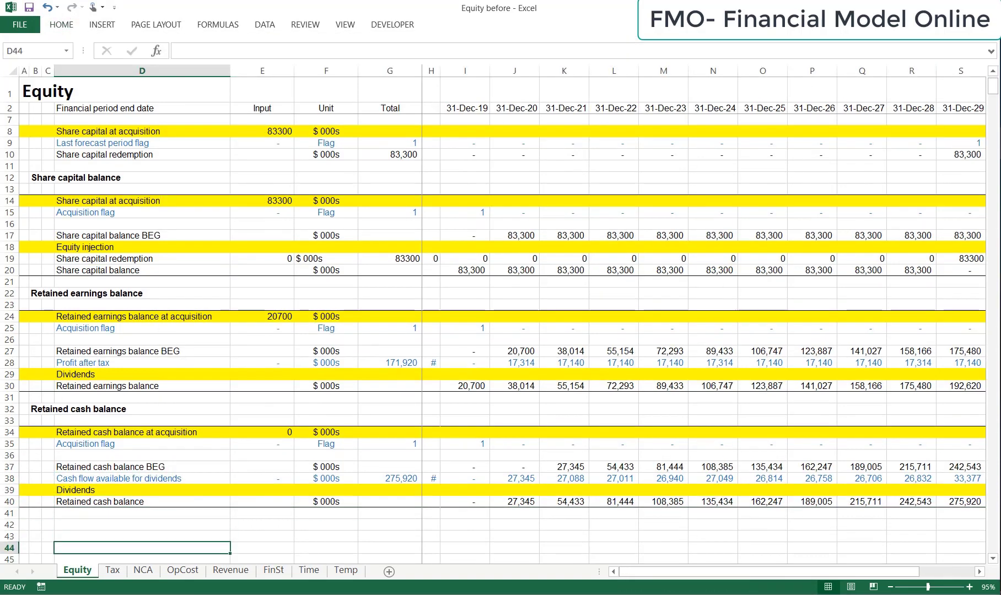
{"action": "key", "text": "Down"}
{"action": "key", "text": "Up"}
{"action": "key", "text": "Up"}
{"action": "key", "text": "Left"}
{"action": "key", "text": "Up"}
{"action": "key", "text": "Left"}
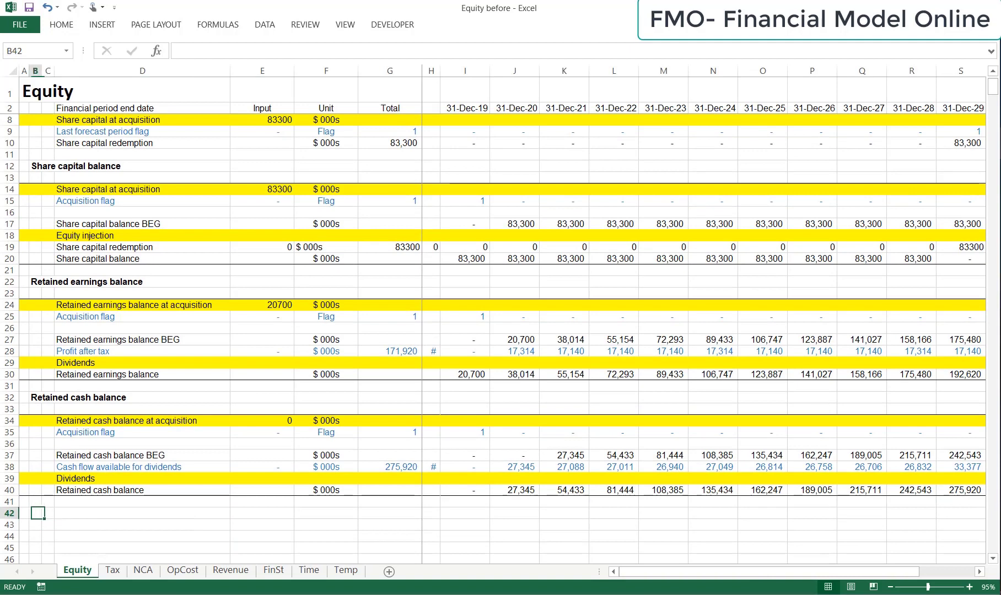
{"action": "type", "text": "Divi"}
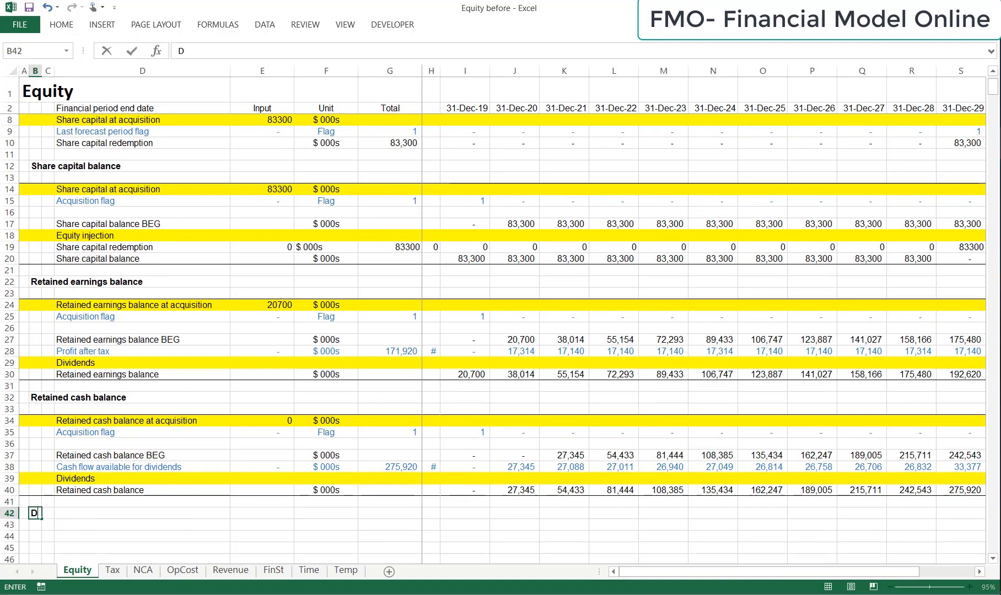
{"action": "key", "text": "Return"}
Link D44 under the Dividends heading to the Retained earnings balance BEG label with the row-anchored formula =D$27
{"action": "key", "text": "Down"}
{"action": "key", "text": "Down"}
{"action": "key", "text": "Down"}
{"action": "key", "text": "Down"}
{"action": "key", "text": "Down"}
{"action": "key", "text": "Down"}
{"action": "key", "text": "Right"}
{"action": "key", "text": "Right"}
{"action": "key", "text": "Up"}
{"action": "key", "text": "Up"}
{"action": "key", "text": "Up"}
{"action": "key", "text": "Up"}
{"action": "key", "text": "Up"}
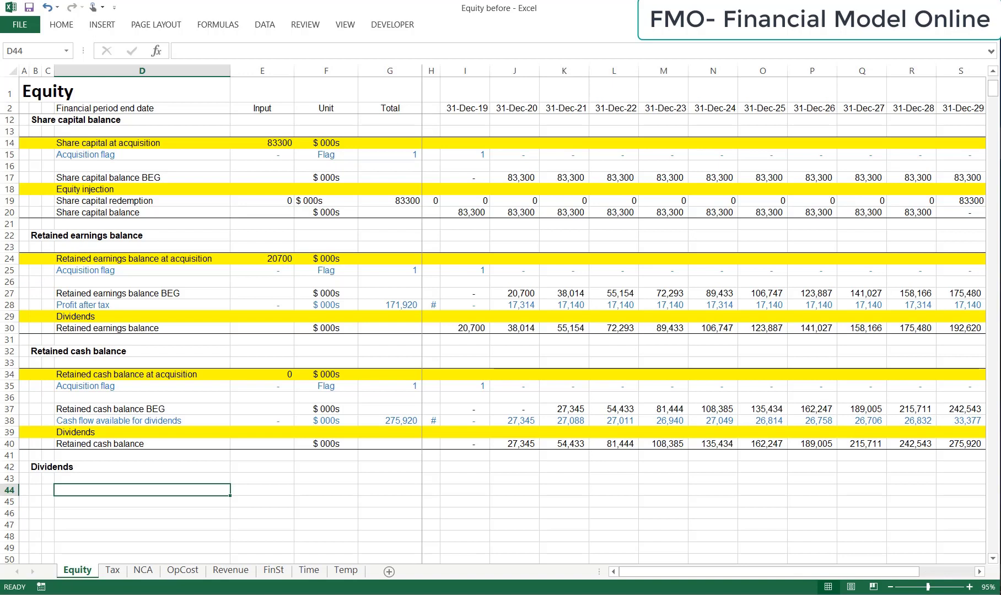
{"action": "key", "text": "Up"}
{"action": "key", "text": "Up"}
{"action": "key", "text": "Up"}
{"action": "key", "text": "Up"}
{"action": "key", "text": "Up"}
{"action": "key", "text": "Up"}
{"action": "key", "text": "Up"}
{"action": "key", "text": "Up"}
{"action": "key", "text": "Up"}
{"action": "key", "text": "Up"}
{"action": "key", "text": "Up"}
{"action": "key", "text": "Up"}
{"action": "key", "text": "Up"}
{"action": "key", "text": "Up"}
{"action": "key", "text": "Up"}
{"action": "key", "text": "Up"}
{"action": "key", "text": "Up"}
{"action": "key", "text": "Up"}
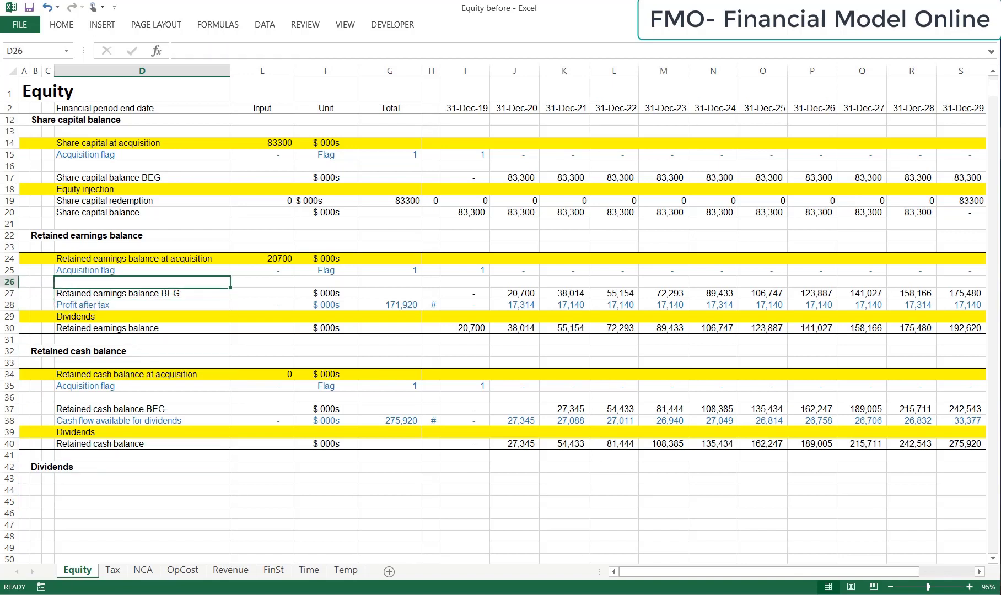
{"action": "key", "text": "Down"}
{"action": "key", "text": "ctrl+c"}
{"action": "key", "text": "Down"}
{"action": "key", "text": "Down"}
{"action": "key", "text": "Down"}
{"action": "key", "text": "Down"}
{"action": "key", "text": "Down"}
{"action": "key", "text": "Down"}
{"action": "key", "text": "Down"}
{"action": "key", "text": "Down"}
{"action": "key", "text": "Down"}
{"action": "key", "text": "Down"}
{"action": "key", "text": "Down"}
{"action": "key", "text": "Down"}
{"action": "key", "text": "Down"}
{"action": "key", "text": "Down"}
{"action": "key", "text": "Down"}
{"action": "key", "text": "Down"}
{"action": "key", "text": "Down"}
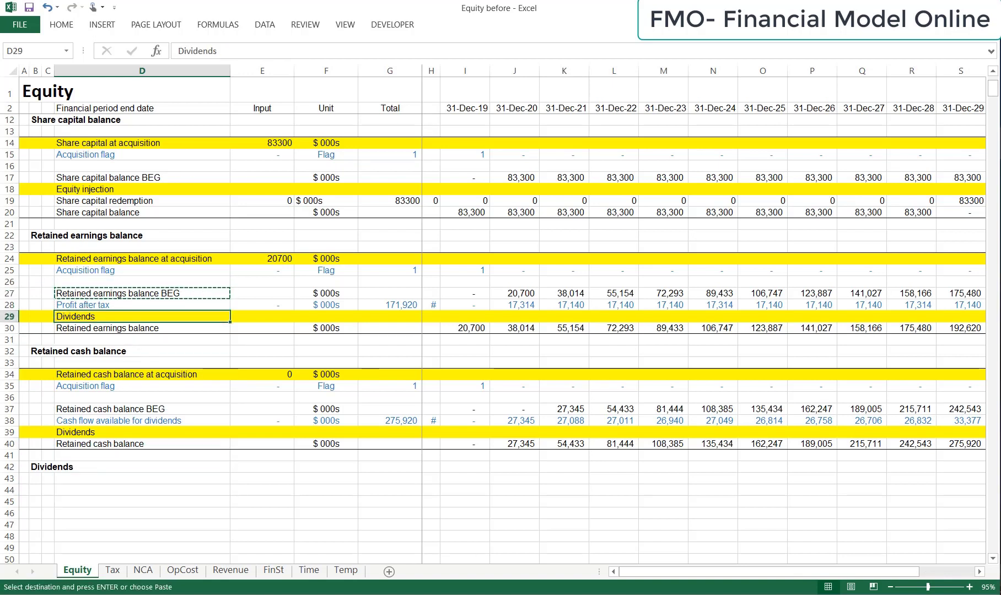
{"action": "key", "text": "alt+h"}
{"action": "key", "text": "v"}
{"action": "key", "text": "n"}
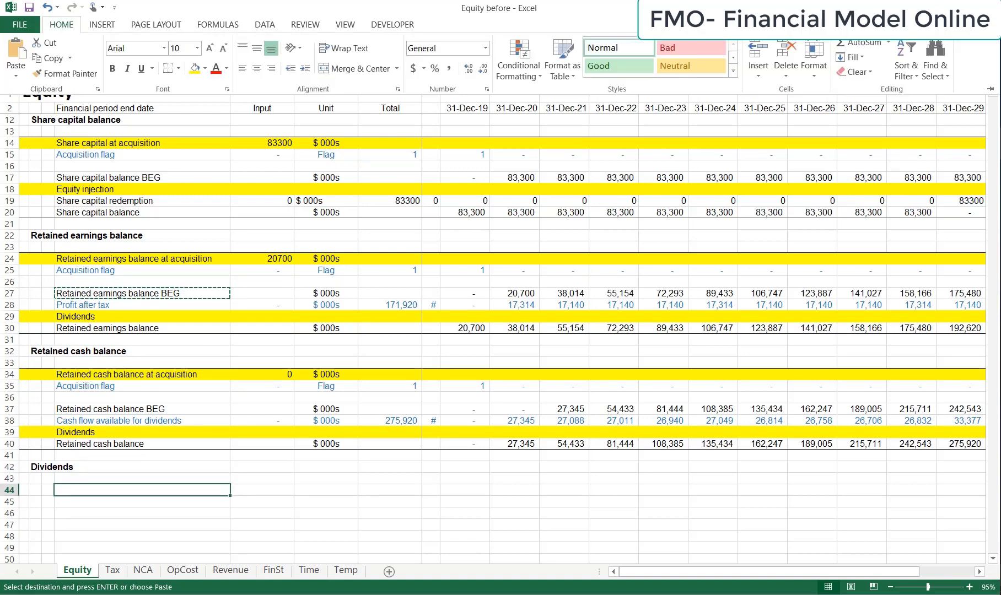
{"action": "key", "text": "F2"}
{"action": "key", "text": "F4"}
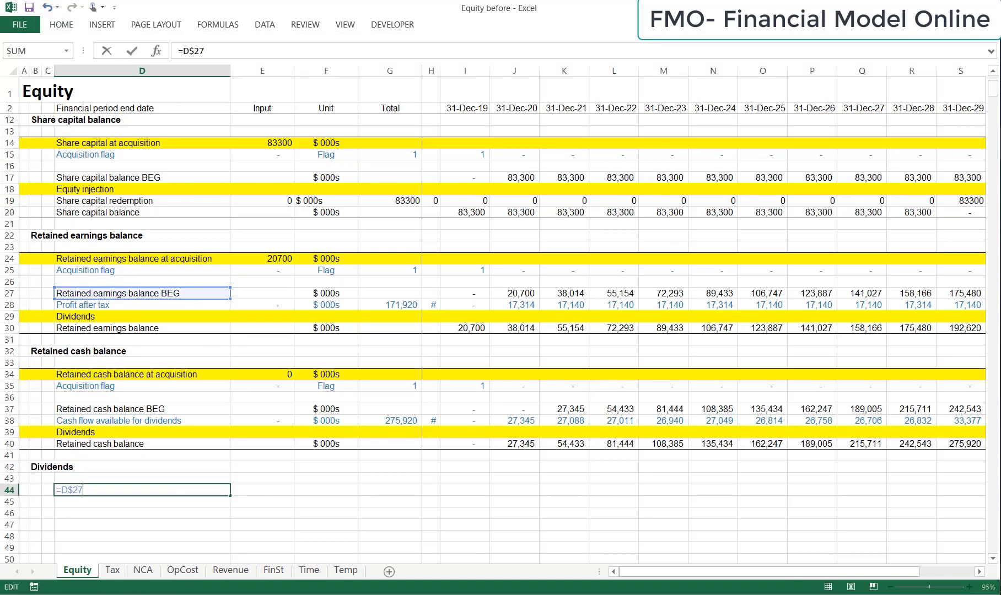
{"action": "key", "text": "Return"}
Copy the D44 link across row 44 through the last period, column T
{"action": "key", "text": "Up"}
{"action": "key", "text": "ctrl+c"}
{"action": "key", "text": "Right"}
{"action": "key", "text": "shift+Right"}
{"action": "key", "text": "shift+Right"}
{"action": "key", "text": "shift+Right"}
{"action": "key", "text": "shift+Right"}
{"action": "key", "text": "shift+Right"}
{"action": "key", "text": "shift+Right"}
{"action": "key", "text": "shift+Right"}
{"action": "key", "text": "shift+Right"}
{"action": "key", "text": "shift+Right"}
{"action": "key", "text": "shift+Right"}
{"action": "key", "text": "shift+Right"}
{"action": "key", "text": "shift+Right"}
{"action": "key", "text": "shift+Right"}
{"action": "key", "text": "shift+Right"}
{"action": "key", "text": "shift+Right"}
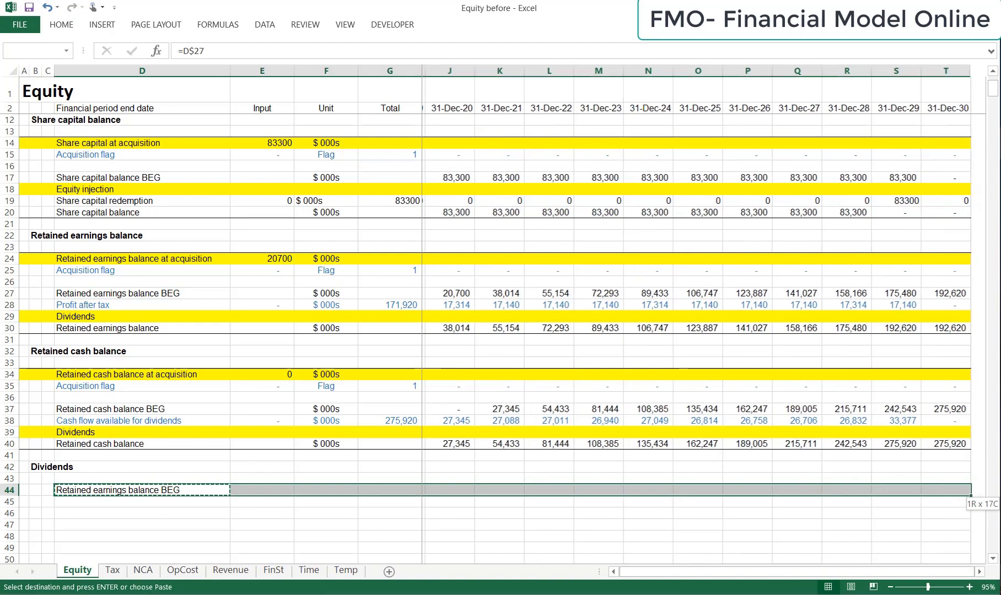
{"action": "key", "text": "ctrl+v"}
{"action": "key", "text": "Escape"}
Copy the whole Profit after tax line from row 28 into row 45 of the Dividends section
{"action": "key", "text": "Left"}
{"action": "key", "text": "Up"}
{"action": "key", "text": "Up"}
{"action": "key", "text": "Up"}
{"action": "key", "text": "Up"}
{"action": "key", "text": "Up"}
{"action": "key", "text": "Up"}
{"action": "key", "text": "Up"}
{"action": "key", "text": "Up"}
{"action": "key", "text": "Up"}
{"action": "key", "text": "Up"}
{"action": "key", "text": "Up"}
{"action": "key", "text": "Up"}
{"action": "key", "text": "Up"}
{"action": "key", "text": "Up"}
{"action": "key", "text": "Up"}
{"action": "key", "text": "Up"}
{"action": "key", "text": "shift+Right"}
{"action": "key", "text": "shift+Right"}
{"action": "key", "text": "shift+Right"}
{"action": "key", "text": "shift+Right"}
{"action": "key", "text": "shift+Right"}
{"action": "key", "text": "shift+Right"}
{"action": "key", "text": "shift+Right"}
{"action": "key", "text": "shift+Right"}
{"action": "key", "text": "shift+Right"}
{"action": "key", "text": "shift+Right"}
{"action": "key", "text": "shift+Right"}
{"action": "key", "text": "shift+Right"}
{"action": "key", "text": "shift+Right"}
{"action": "key", "text": "shift+Right"}
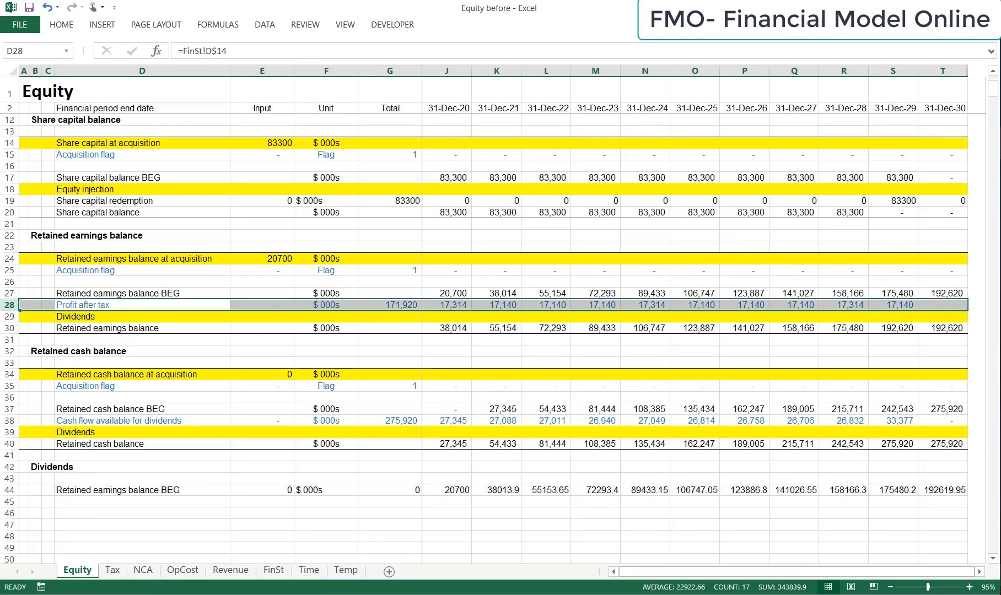
{"action": "key", "text": "ctrl+c"}
{"action": "key", "text": "Down"}
{"action": "key", "text": "Down"}
{"action": "key", "text": "Down"}
{"action": "key", "text": "Down"}
{"action": "key", "text": "Down"}
{"action": "key", "text": "Down"}
{"action": "key", "text": "Down"}
{"action": "key", "text": "Down"}
{"action": "key", "text": "Down"}
{"action": "key", "text": "Down"}
{"action": "key", "text": "Down"}
{"action": "key", "text": "Down"}
{"action": "key", "text": "Down"}
{"action": "key", "text": "Down"}
{"action": "key", "text": "Down"}
{"action": "key", "text": "Down"}
{"action": "key", "text": "Down"}
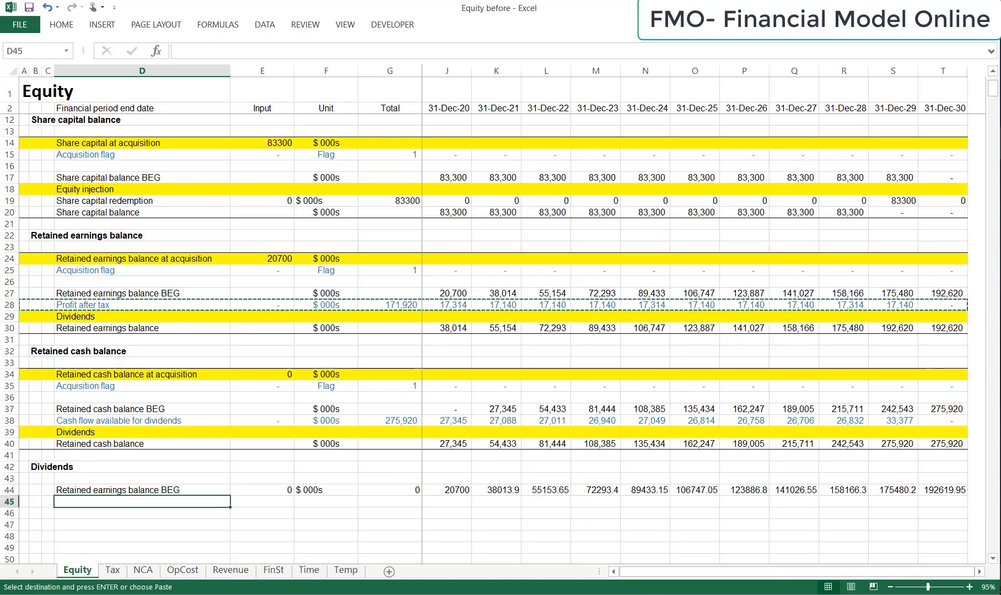
{"action": "key", "text": "shift+Right"}
{"action": "key", "text": "shift+Right"}
{"action": "key", "text": "shift+Right"}
{"action": "key", "text": "shift+Right"}
{"action": "key", "text": "shift+Right"}
{"action": "key", "text": "shift+Right"}
{"action": "key", "text": "shift+Right"}
{"action": "key", "text": "shift+Right"}
{"action": "key", "text": "shift+Right"}
{"action": "key", "text": "shift+Right"}
{"action": "key", "text": "shift+Right"}
{"action": "key", "text": "shift+Right"}
{"action": "key", "text": "shift+Right"}
{"action": "key", "text": "shift+Right"}
{"action": "key", "text": "ctrl+v"}
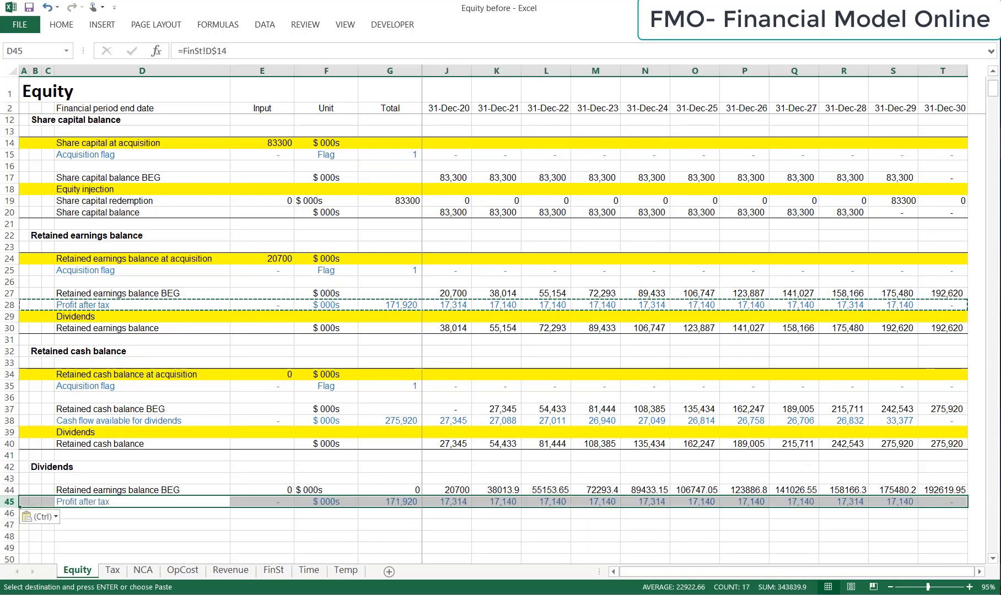
Add the label Total earnings available for dividends in D46 and its unit $ 000s in F46
{"action": "key", "text": "Down"}
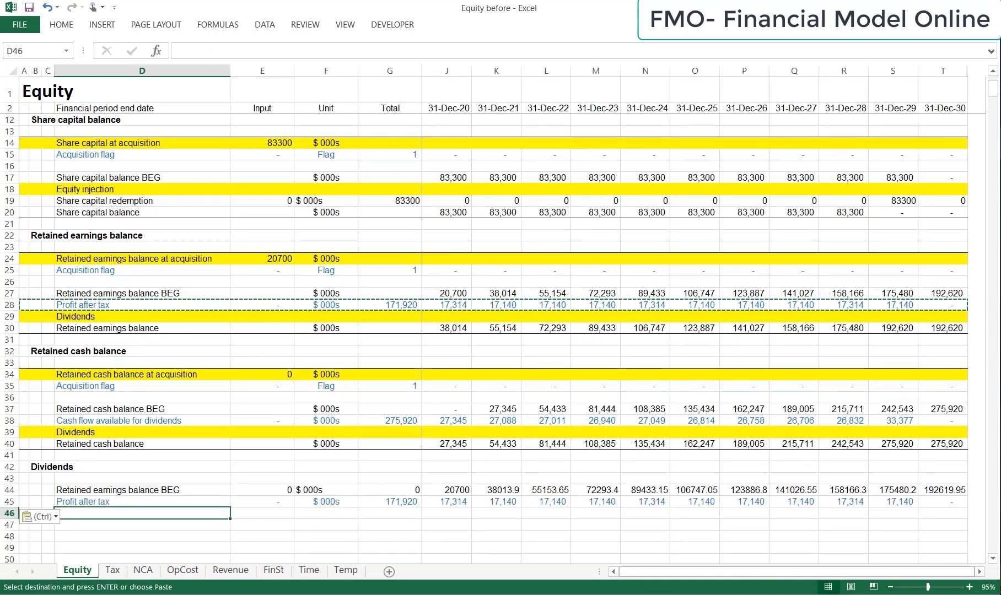
{"action": "type", "text": "Total earnings available for"}
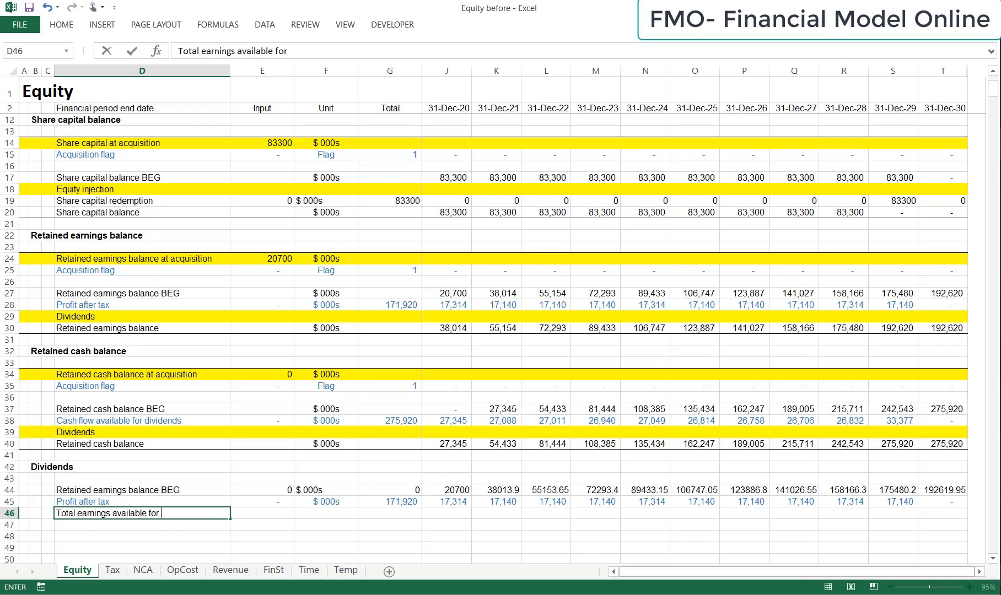
{"action": "key", "text": "Return"}
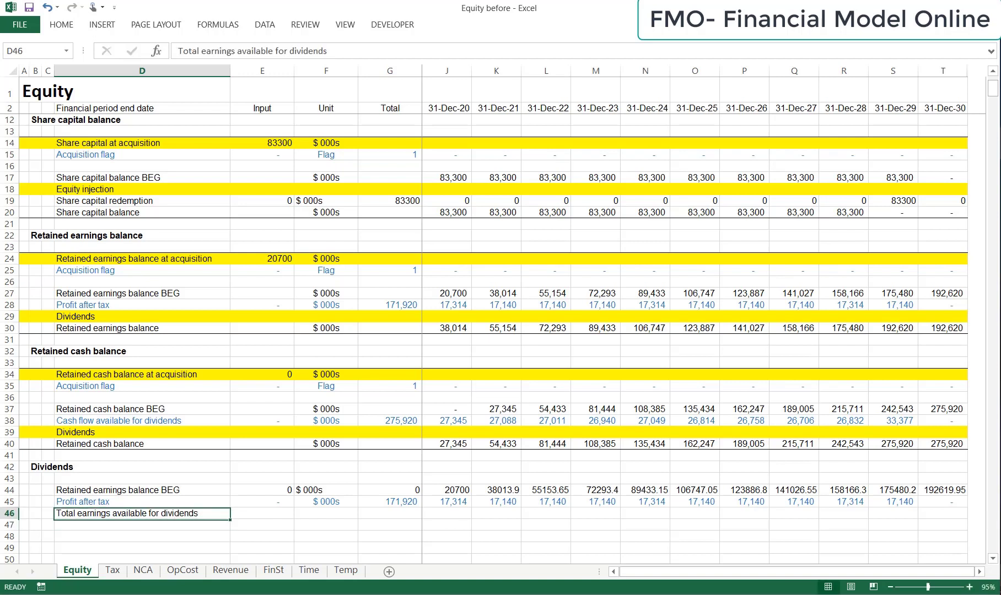
{"action": "key", "text": "Right"}
{"action": "key", "text": "Up"}
{"action": "key", "text": "Up"}
{"action": "key", "text": "Right"}
{"action": "key", "text": "Down"}
{"action": "type", "text": "$ 000s"}
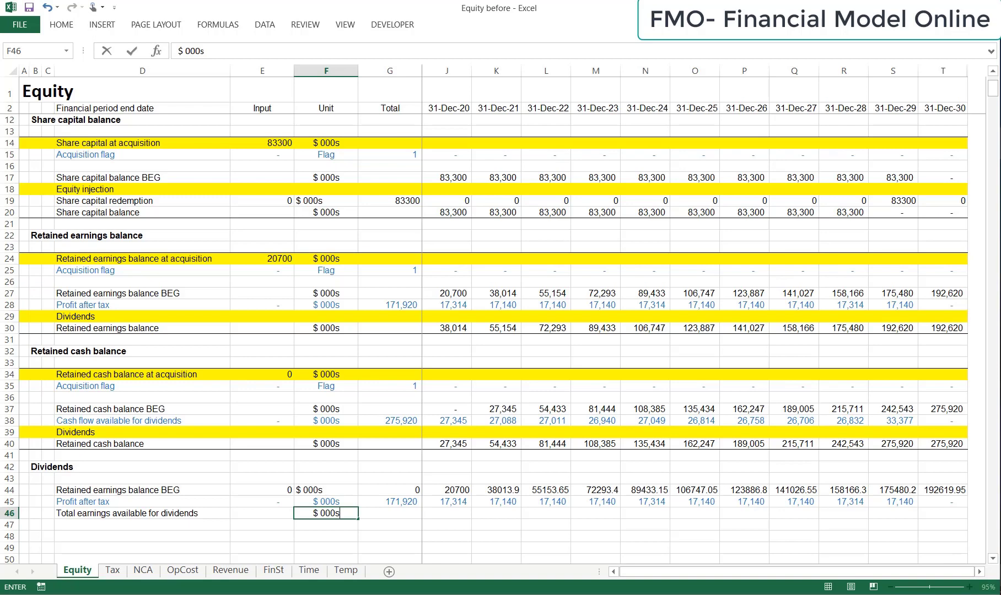
{"action": "key", "text": "Return"}
Calculate Total earnings available for dividends in I46 with the formula =MAX(0,SUM(I44,I45))
{"action": "key", "text": "Up"}
{"action": "key", "text": "Right"}
{"action": "key", "text": "Right"}
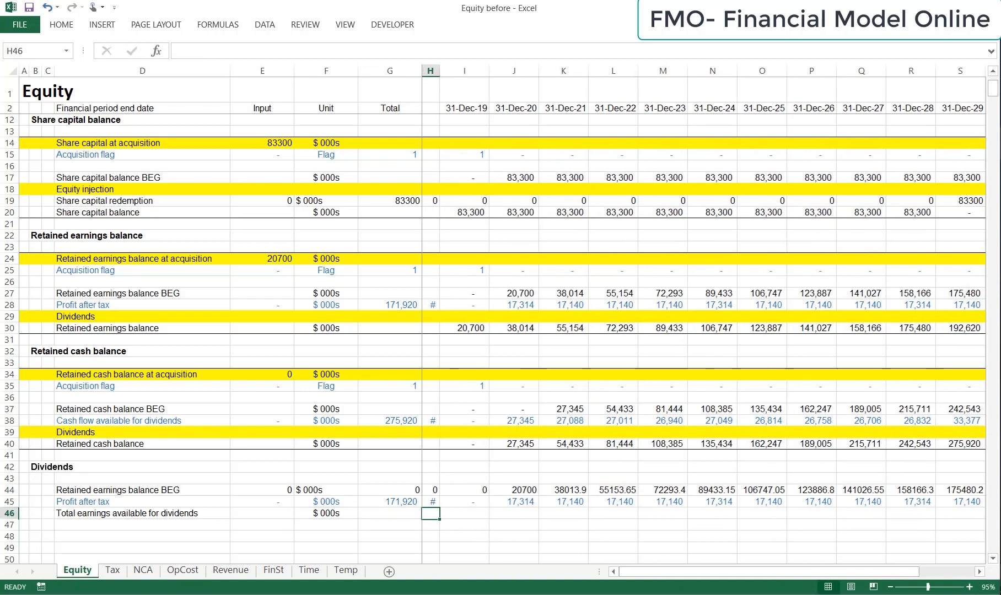
{"action": "key", "text": "Right"}
{"action": "type", "text": "="}
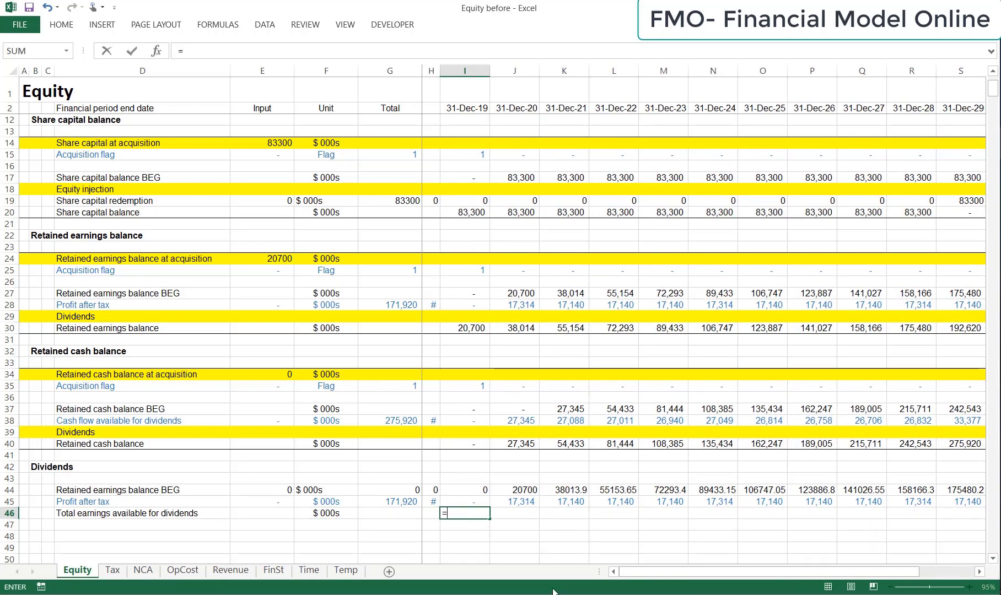
{"action": "type", "text": "max"}
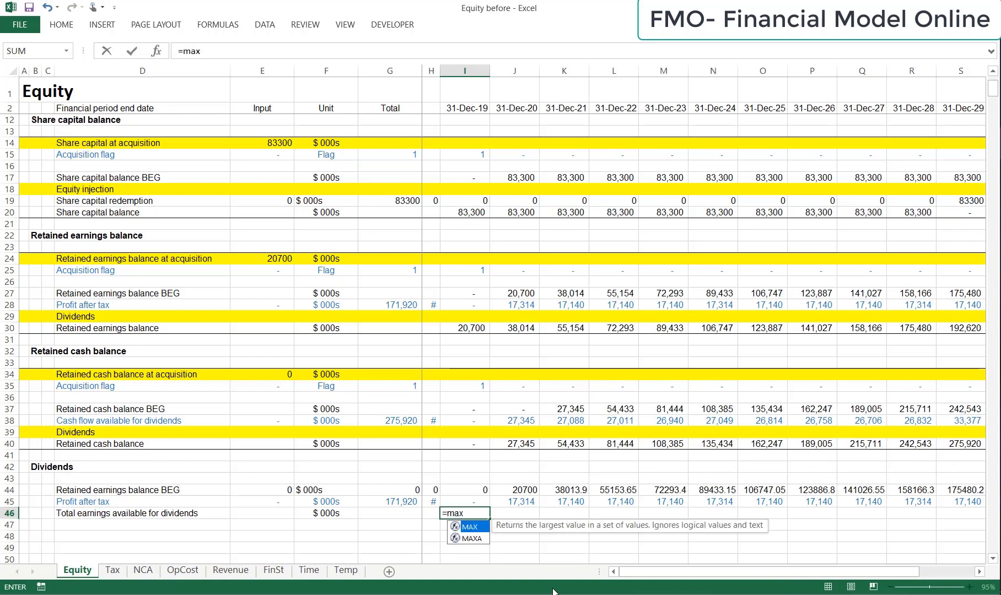
{"action": "type", "text": "(0,sum("}
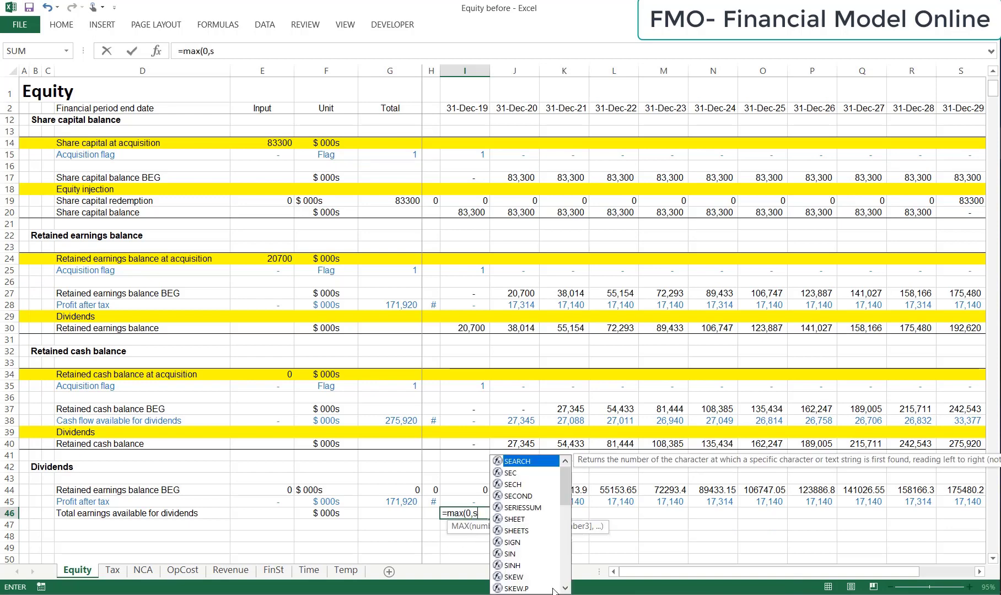
{"action": "key", "text": "Up"}
{"action": "key", "text": "Up"}
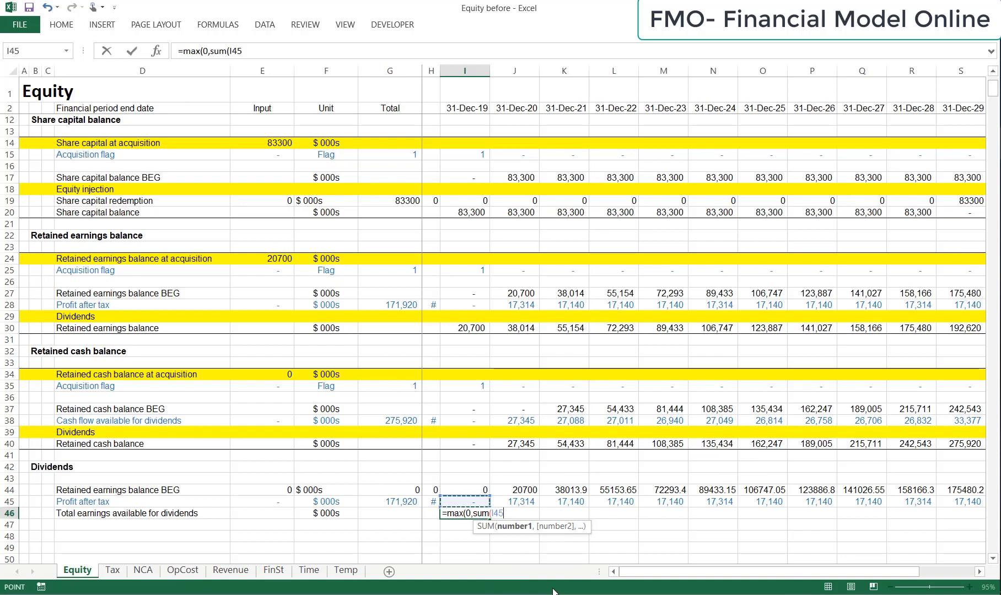
{"action": "key", "text": "shift+Down"}
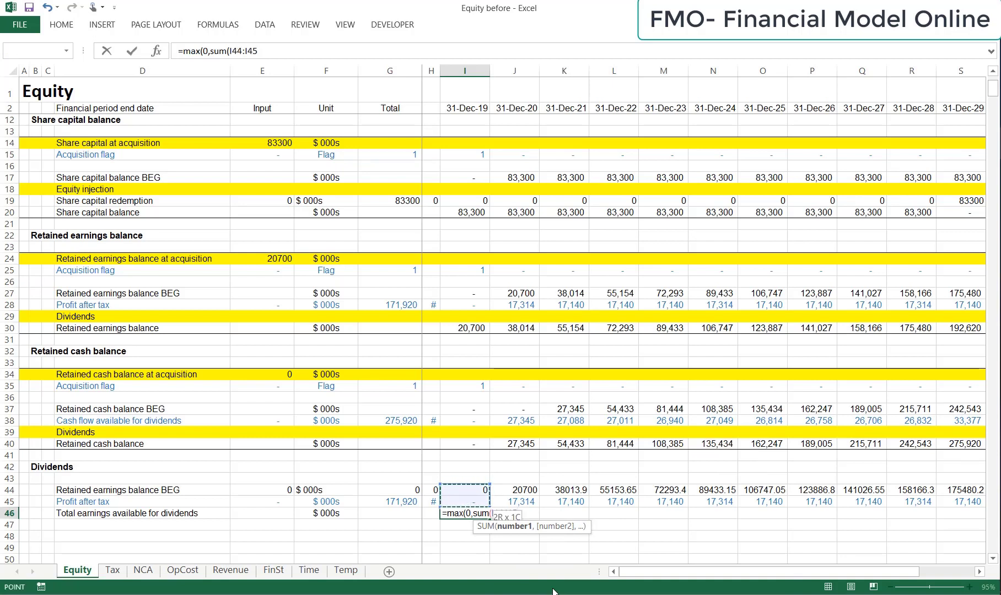
{"action": "key", "text": "shift+Up"}
{"action": "type", "text": ","}
{"action": "key", "text": "Down"}
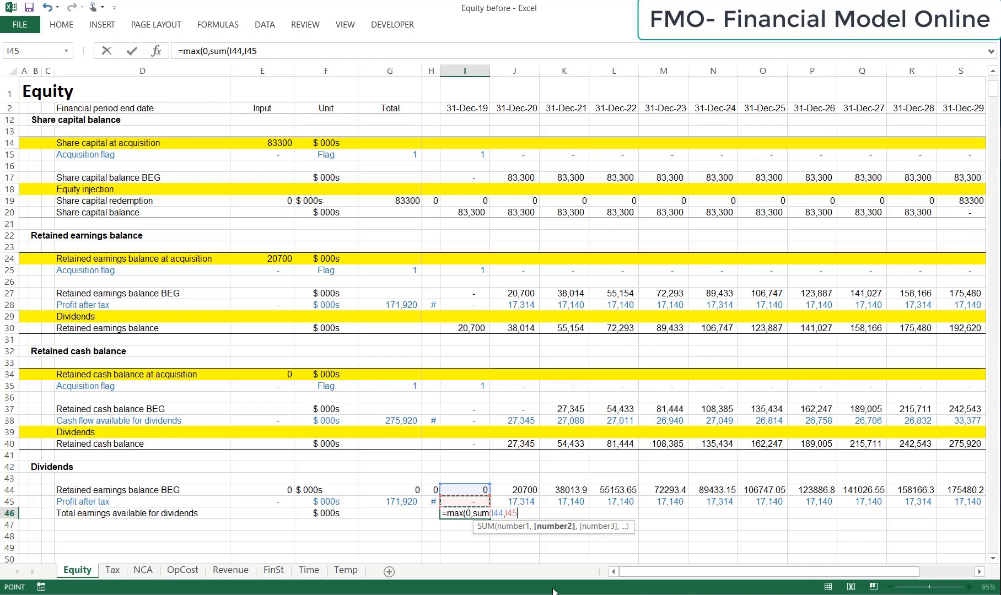
{"action": "type", "text": ")"}
{"action": "key", "text": "Return"}
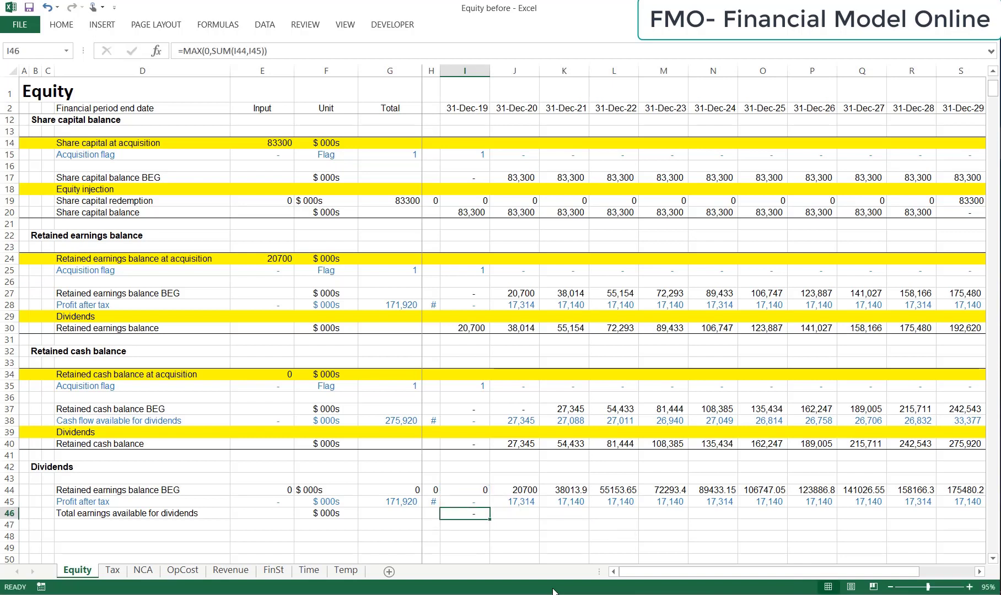
Copy the I46 formula across the Total earnings available for dividends row through the last period, column T
{"action": "key", "text": "ctrl+c"}
{"action": "key", "text": "shift+Right"}
{"action": "key", "text": "shift+Right"}
{"action": "key", "text": "shift+Right"}
{"action": "key", "text": "shift+Right"}
{"action": "key", "text": "shift+Right"}
{"action": "key", "text": "shift+Right"}
{"action": "key", "text": "shift+Right"}
{"action": "key", "text": "shift+Right"}
{"action": "key", "text": "shift+Right"}
{"action": "key", "text": "shift+Right"}
{"action": "key", "text": "shift+Right"}
{"action": "key", "text": "ctrl+v"}
{"action": "key", "text": "Escape"}
Link D48 in the Dividends section to the Retained cash balance BEG label with the row-anchored formula =D$37
{"action": "key", "text": "Left"}
{"action": "key", "text": "Left"}
{"action": "key", "text": "Left"}
{"action": "key", "text": "Left"}
{"action": "key", "text": "Left"}
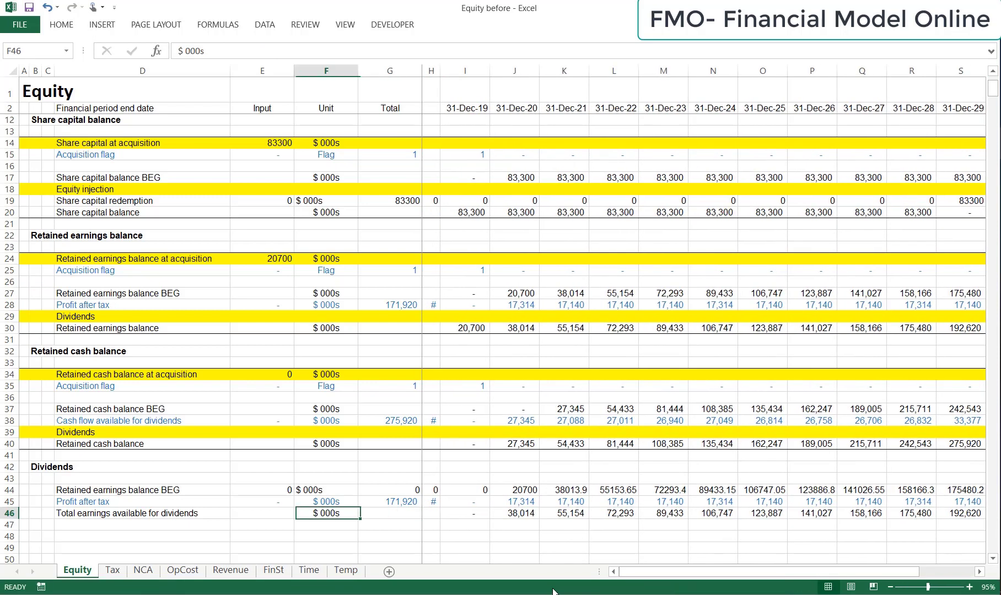
{"action": "key", "text": "Down"}
{"action": "key", "text": "Down"}
{"action": "key", "text": "Down"}
{"action": "key", "text": "Down"}
{"action": "key", "text": "Down"}
{"action": "key", "text": "Down"}
{"action": "key", "text": "Down"}
{"action": "key", "text": "Up"}
{"action": "key", "text": "Up"}
{"action": "key", "text": "Up"}
{"action": "key", "text": "Up"}
{"action": "key", "text": "Up"}
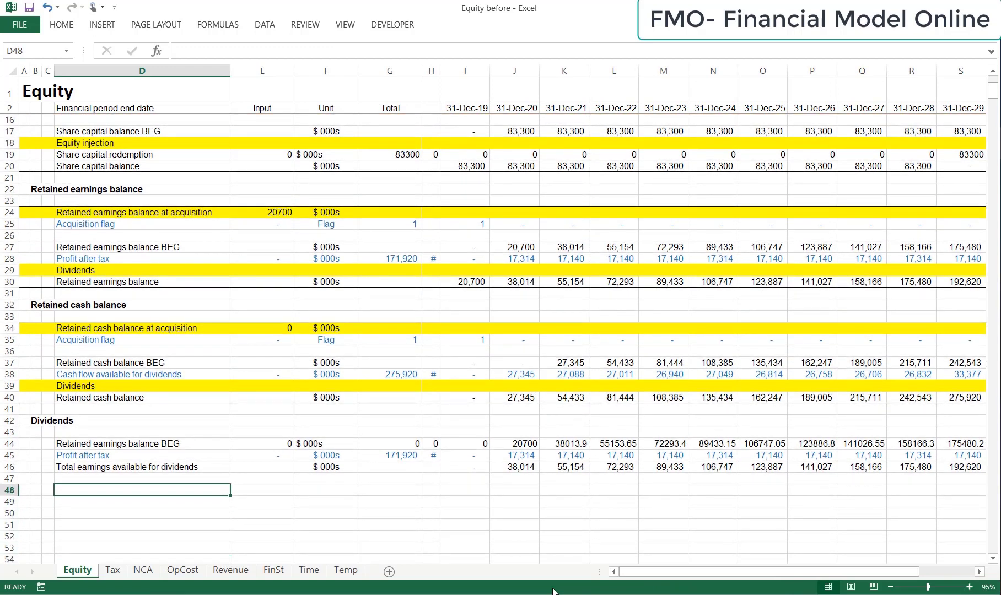
{"action": "key", "text": "Up"}
{"action": "key", "text": "Up"}
{"action": "key", "text": "Up"}
{"action": "key", "text": "Up"}
{"action": "key", "text": "Up"}
{"action": "key", "text": "Up"}
{"action": "key", "text": "Up"}
{"action": "key", "text": "Up"}
{"action": "key", "text": "Up"}
{"action": "key", "text": "Up"}
{"action": "key", "text": "Up"}
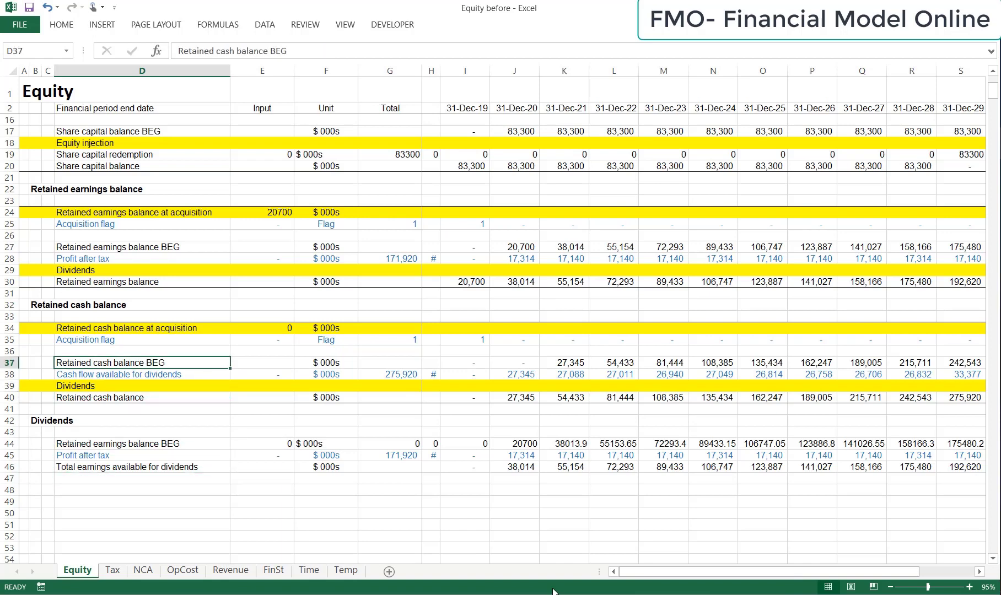
{"action": "key", "text": "ctrl+c"}
{"action": "key", "text": "Down"}
{"action": "key", "text": "Down"}
{"action": "key", "text": "Down"}
{"action": "key", "text": "Down"}
{"action": "key", "text": "Down"}
{"action": "key", "text": "Down"}
{"action": "key", "text": "Down"}
{"action": "key", "text": "Down"}
{"action": "key", "text": "Down"}
{"action": "key", "text": "Down"}
{"action": "key", "text": "Down"}
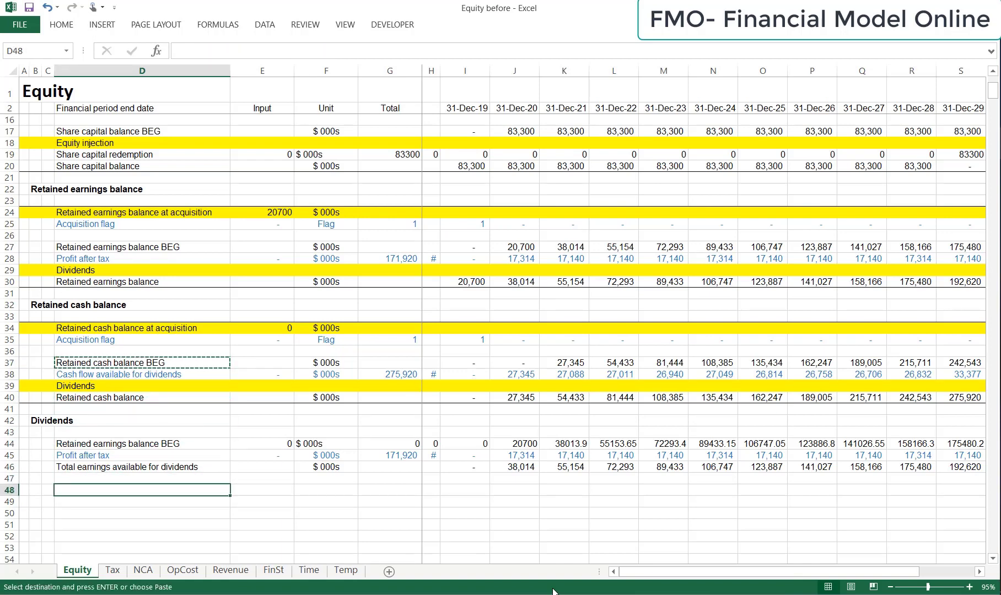
{"action": "key", "text": "alt+h"}
{"action": "key", "text": "v"}
{"action": "key", "text": "n"}
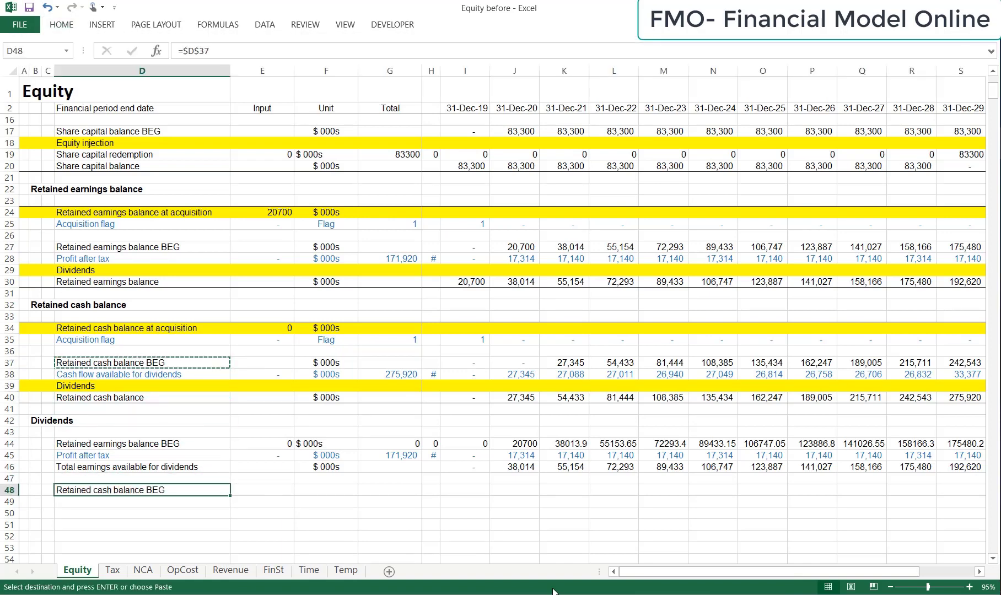
{"action": "key", "text": "F2"}
{"action": "key", "text": "ctrl+Return"}
Copy the D48 link across row 48 through the last period, column T
{"action": "key", "text": "ctrl+c"}
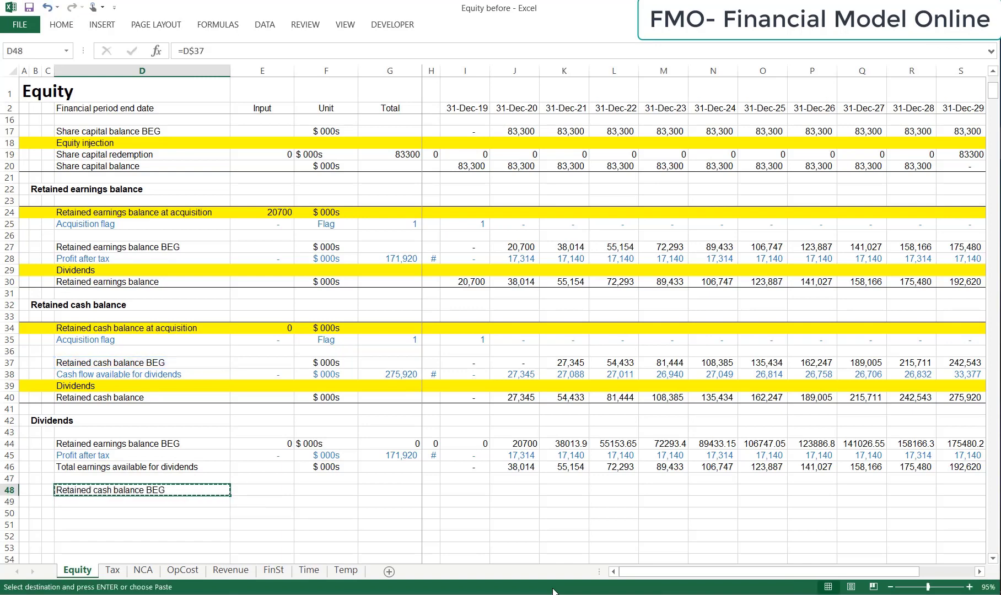
{"action": "key", "text": "shift+Right"}
{"action": "key", "text": "shift+Right"}
{"action": "key", "text": "shift+Right"}
{"action": "key", "text": "shift+Right"}
{"action": "key", "text": "shift+Right"}
{"action": "key", "text": "shift+Right"}
{"action": "key", "text": "shift+Right"}
{"action": "key", "text": "shift+Right"}
{"action": "key", "text": "shift+Right"}
{"action": "key", "text": "shift+Right"}
{"action": "key", "text": "shift+Right"}
{"action": "key", "text": "shift+Right"}
{"action": "key", "text": "shift+Right"}
{"action": "key", "text": "shift+Right"}
{"action": "key", "text": "shift+Right"}
{"action": "key", "text": "shift+Right"}
{"action": "key", "text": "ctrl+v"}
{"action": "key", "text": "Escape"}
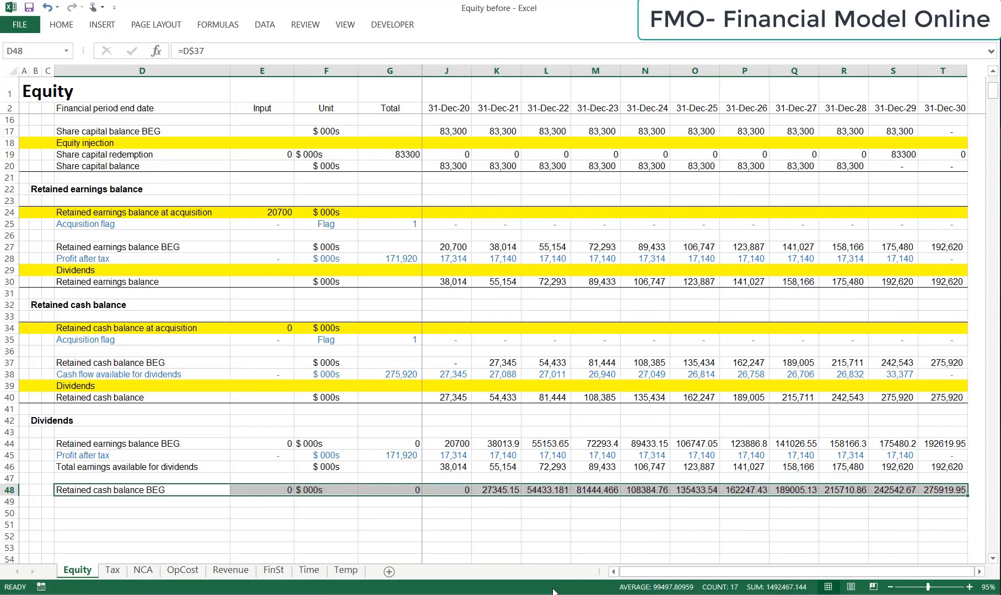
Copy the whole Cash flow available for dividends line from row 38 into row 49 of the Dividends section
{"action": "key", "text": "Up"}
{"action": "key", "text": "Up"}
{"action": "key", "text": "Up"}
{"action": "key", "text": "Up"}
{"action": "key", "text": "Up"}
{"action": "key", "text": "Up"}
{"action": "key", "text": "Up"}
{"action": "key", "text": "Up"}
{"action": "key", "text": "Up"}
{"action": "key", "text": "Up"}
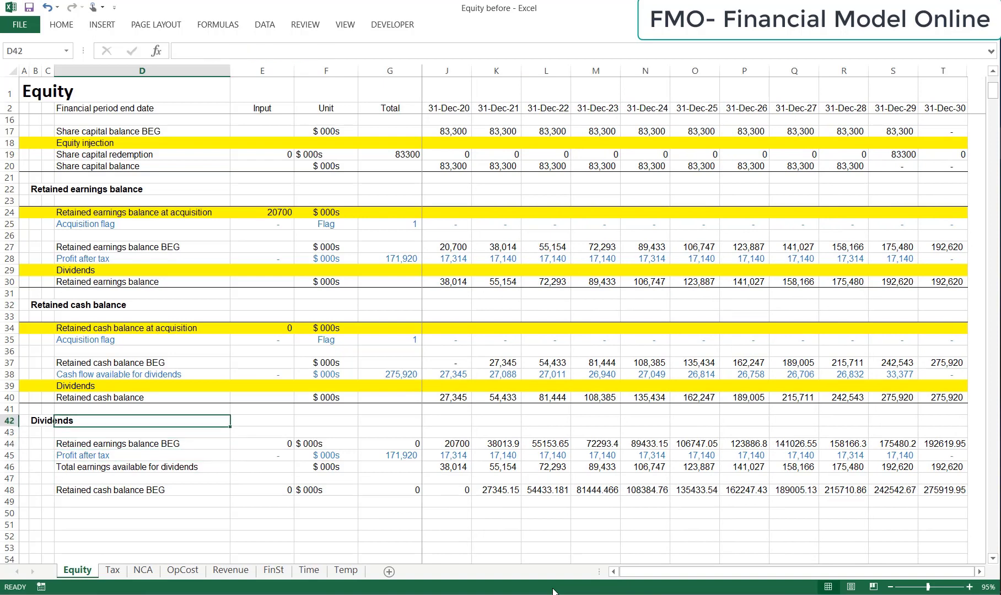
{"action": "key", "text": "shift+space"}
{"action": "key", "text": "ctrl+c"}
{"action": "key", "text": "Down"}
{"action": "key", "text": "Down"}
{"action": "key", "text": "Down"}
{"action": "key", "text": "Down"}
{"action": "key", "text": "Down"}
{"action": "key", "text": "Down"}
{"action": "key", "text": "Down"}
{"action": "key", "text": "Down"}
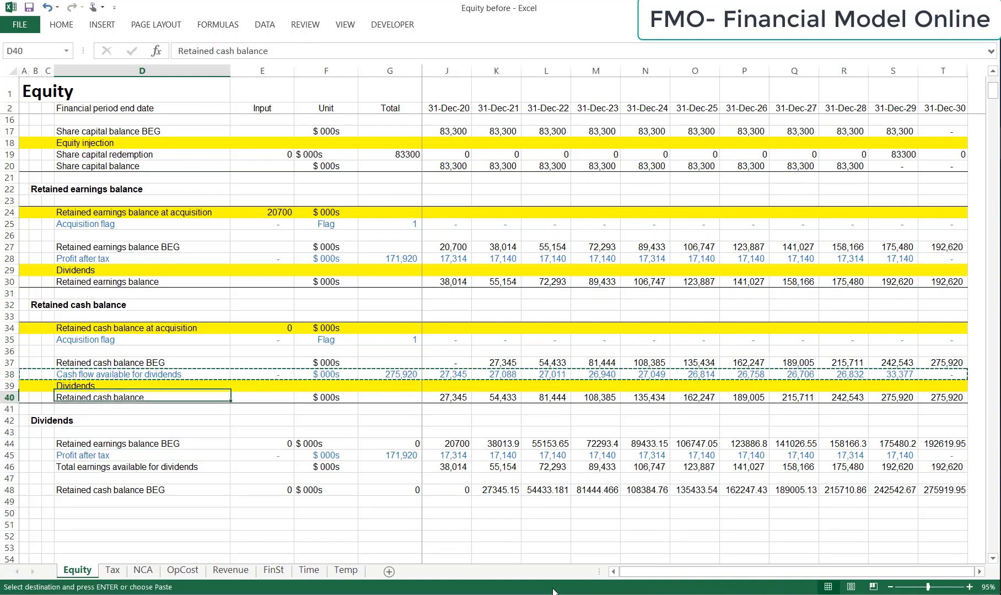
{"action": "key", "text": "Down"}
{"action": "key", "text": "Down"}
{"action": "key", "text": "Down"}
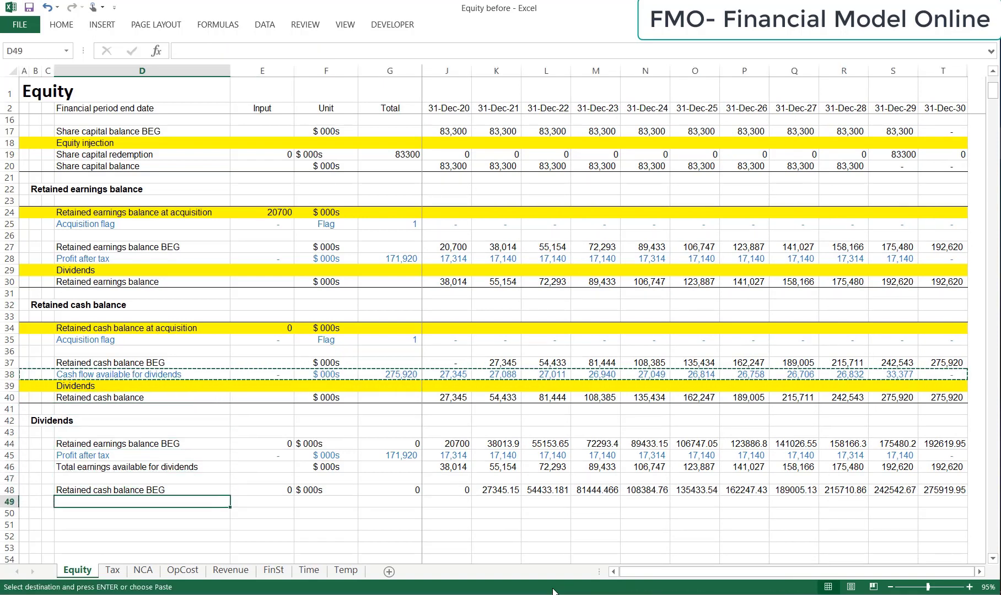
{"action": "key", "text": "shift+space"}
{"action": "key", "text": "ctrl+v"}
{"action": "key", "text": "Escape"}
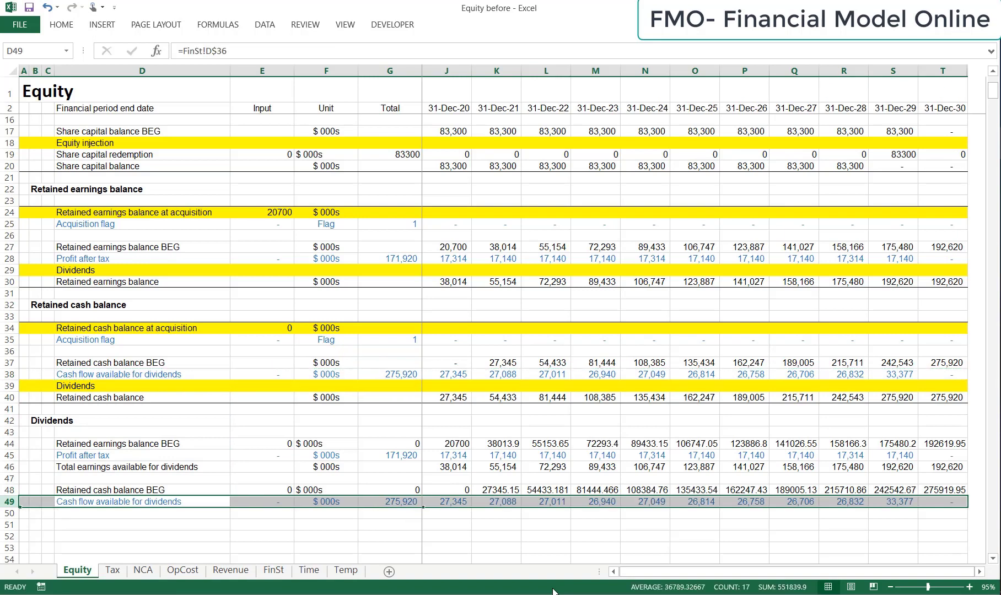
Add the label Total cash available for dividends in D50 and its unit $ 000s in F50
{"action": "key", "text": "Down"}
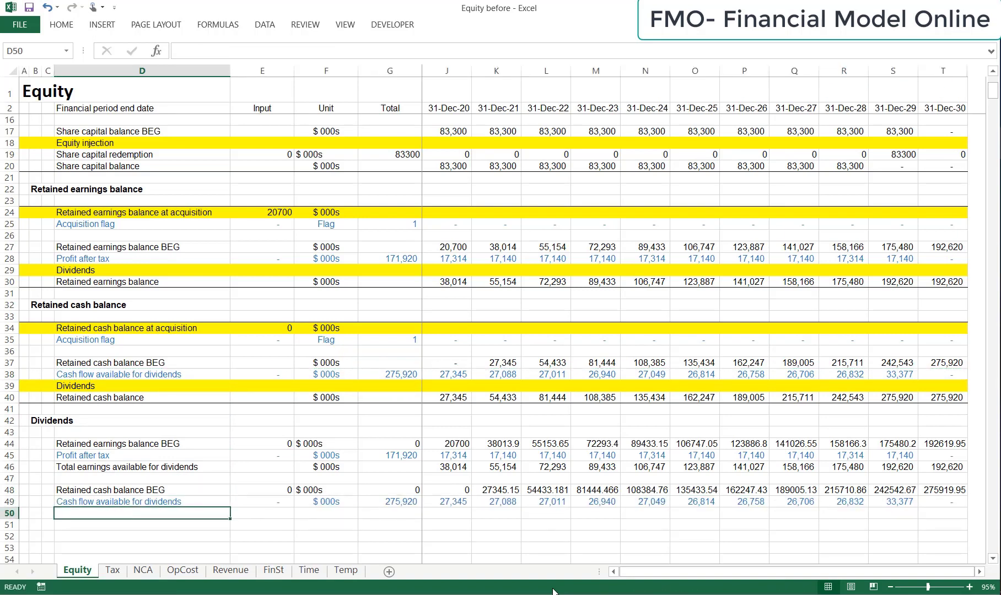
{"action": "type", "text": "Total cash available for dividend"}
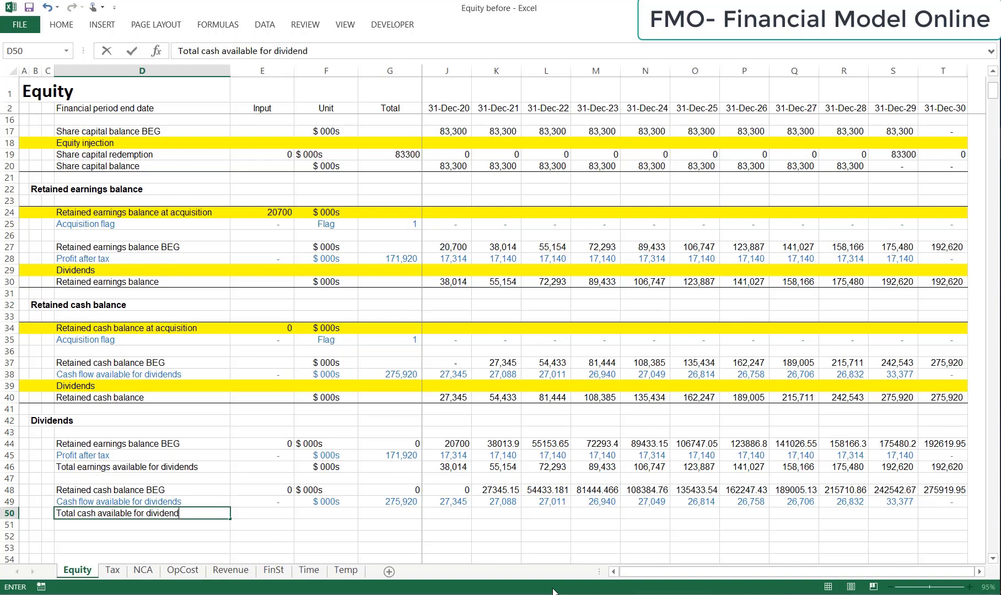
{"action": "key", "text": "Tab"}
{"action": "key", "text": "Tab"}
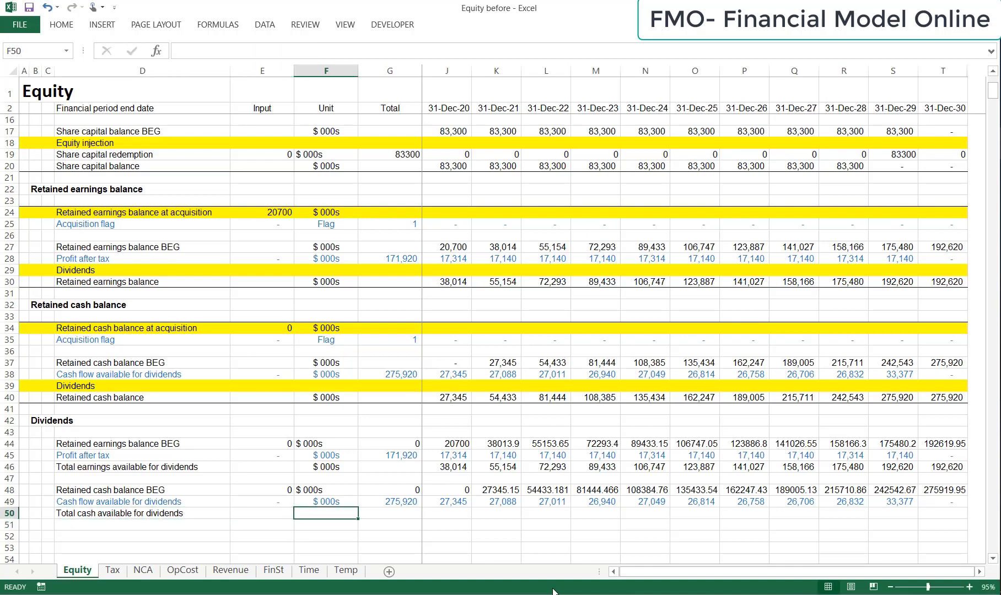
{"action": "type", "text": "$"}
{"action": "key", "text": "Tab"}
Calculate Total cash available for dividends in I50 with the formula =MAX(0,SUM(I48,I49))
{"action": "key", "text": "Tab"}
{"action": "key", "text": "Tab"}
{"action": "type", "text": "="}
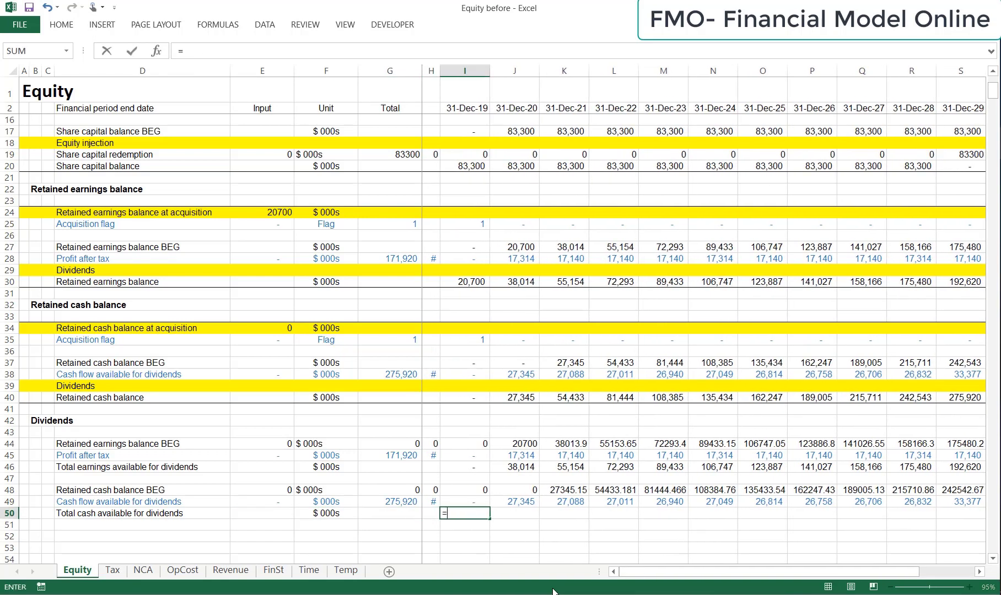
{"action": "type", "text": "max(0,sum("}
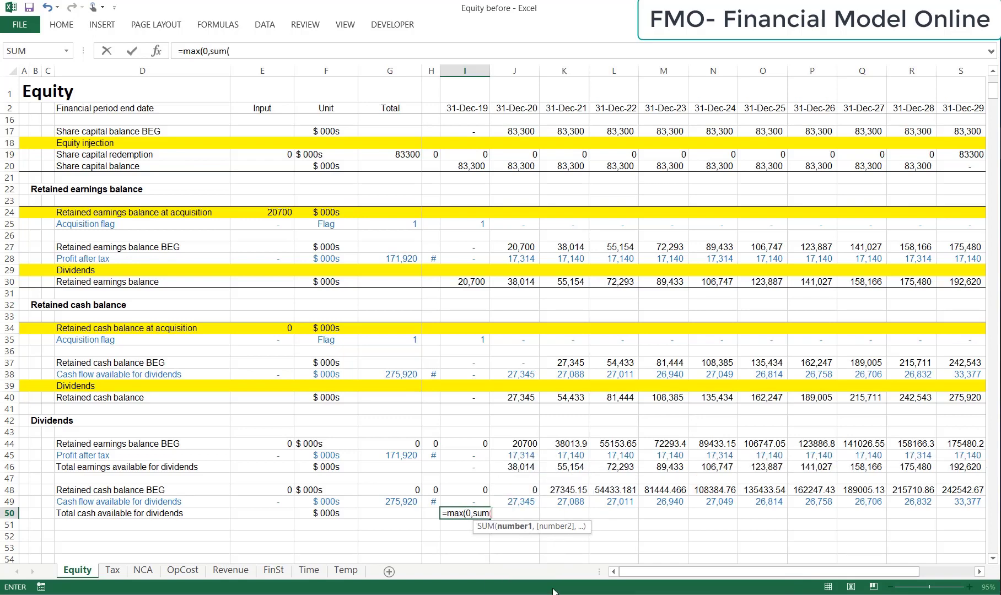
{"action": "key", "text": "Up"}
{"action": "key", "text": "Up"}
{"action": "type", "text": ","}
{"action": "key", "text": "Up"}
{"action": "type", "text": ")"}
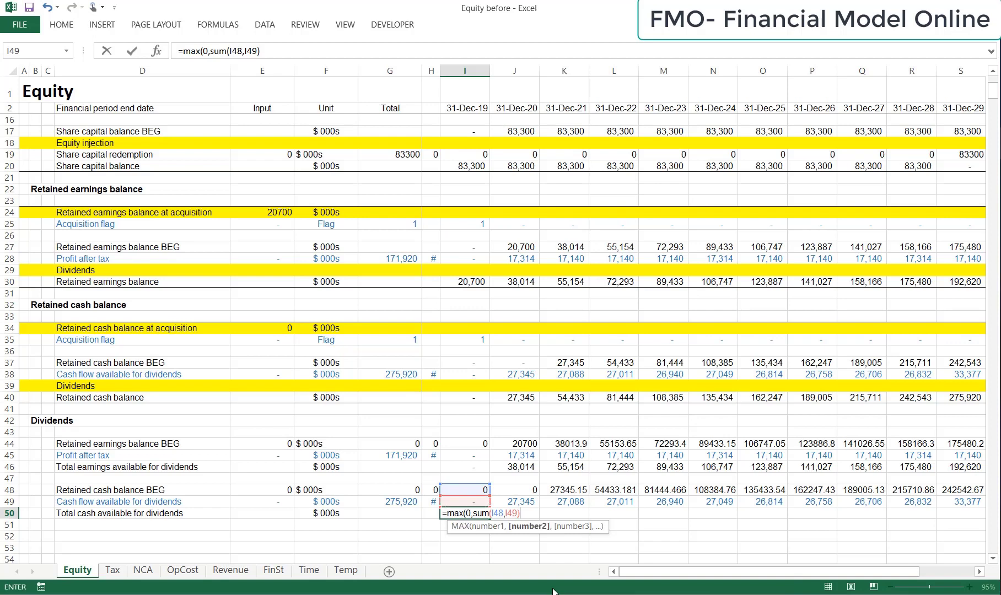
{"action": "type", "text": ")"}
{"action": "key", "text": "Return"}
{"action": "key", "text": "Up"}
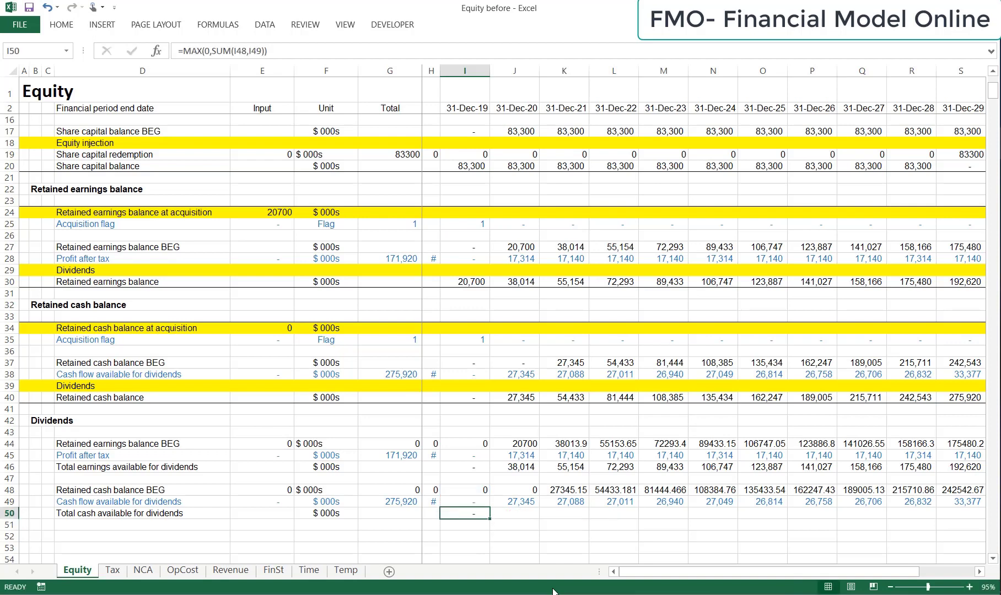
Copy the I50 formula across the Total cash available for dividends row through the last period, column T
{"action": "key", "text": "ctrl+c"}
{"action": "key", "text": "shift+Right"}
{"action": "key", "text": "shift+Right"}
{"action": "key", "text": "shift+Right"}
{"action": "key", "text": "shift+Right"}
{"action": "key", "text": "shift+Right"}
{"action": "key", "text": "shift+Right"}
{"action": "key", "text": "shift+Right"}
{"action": "key", "text": "shift+Right"}
{"action": "key", "text": "shift+Right"}
{"action": "key", "text": "shift+Right"}
{"action": "key", "text": "shift+Right"}
{"action": "key", "text": "ctrl+v"}
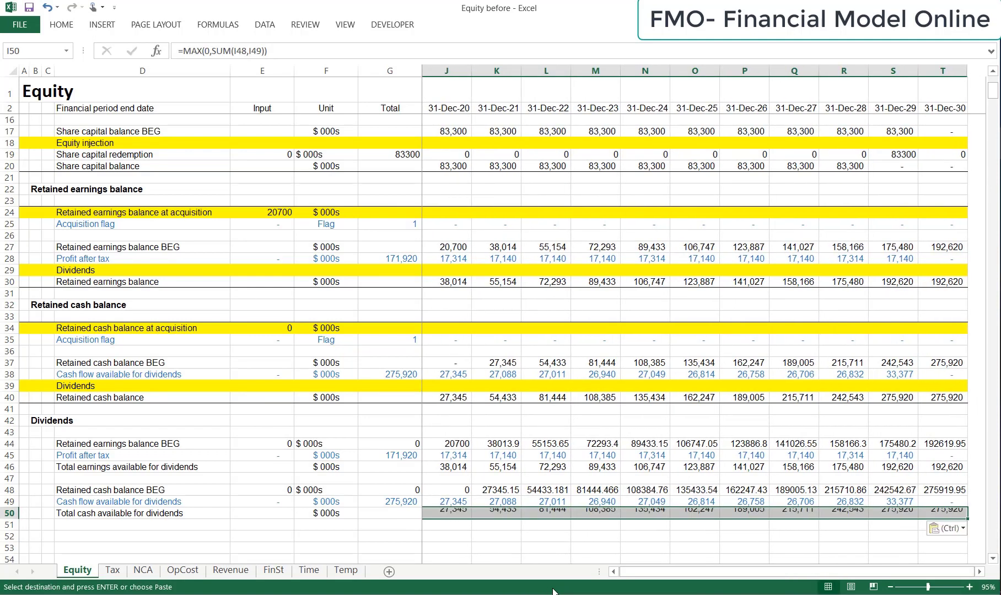
{"action": "key", "text": "Escape"}
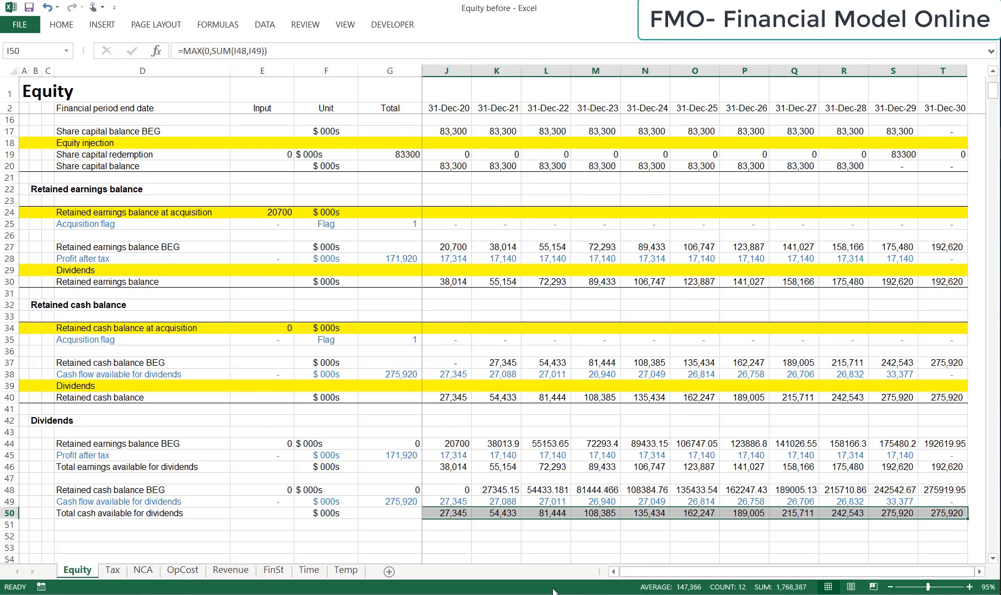
Link D52 to the Total earnings available for dividends label with the row-anchored formula =D$46
{"action": "key", "text": "Left"}
{"action": "key", "text": "Left"}
{"action": "key", "text": "Left"}
{"action": "key", "text": "Left"}
{"action": "key", "text": "Left"}
{"action": "key", "text": "Up"}
{"action": "key", "text": "Up"}
{"action": "key", "text": "Up"}
{"action": "key", "text": "Up"}
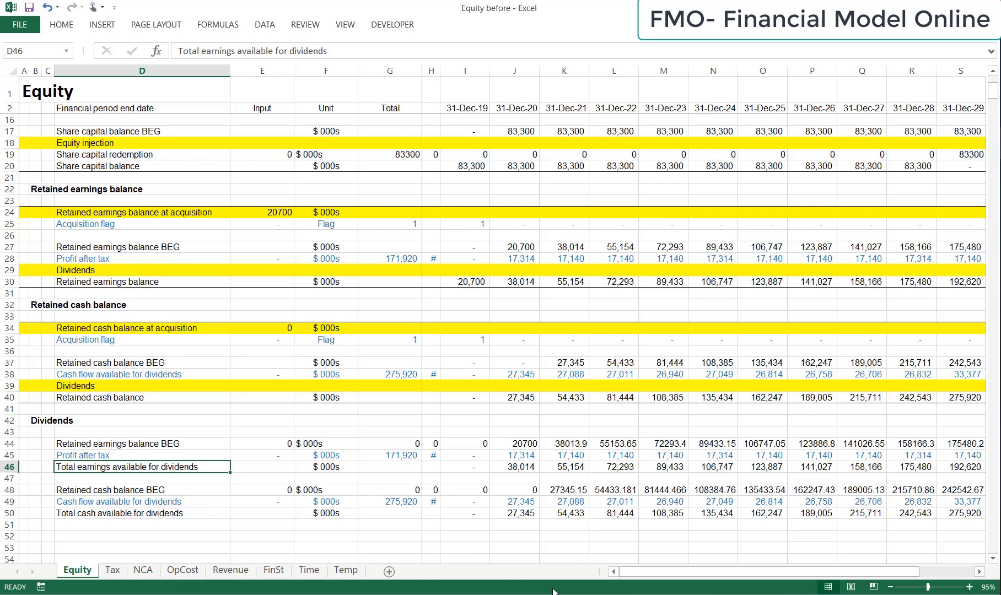
{"action": "key", "text": "ctrl+c"}
{"action": "key", "text": "Down"}
{"action": "key", "text": "Down"}
{"action": "key", "text": "Down"}
{"action": "key", "text": "Down"}
{"action": "key", "text": "Down"}
{"action": "key", "text": "Down"}
{"action": "key", "text": "Down"}
{"action": "key", "text": "Down"}
{"action": "key", "text": "Up"}
{"action": "key", "text": "Up"}
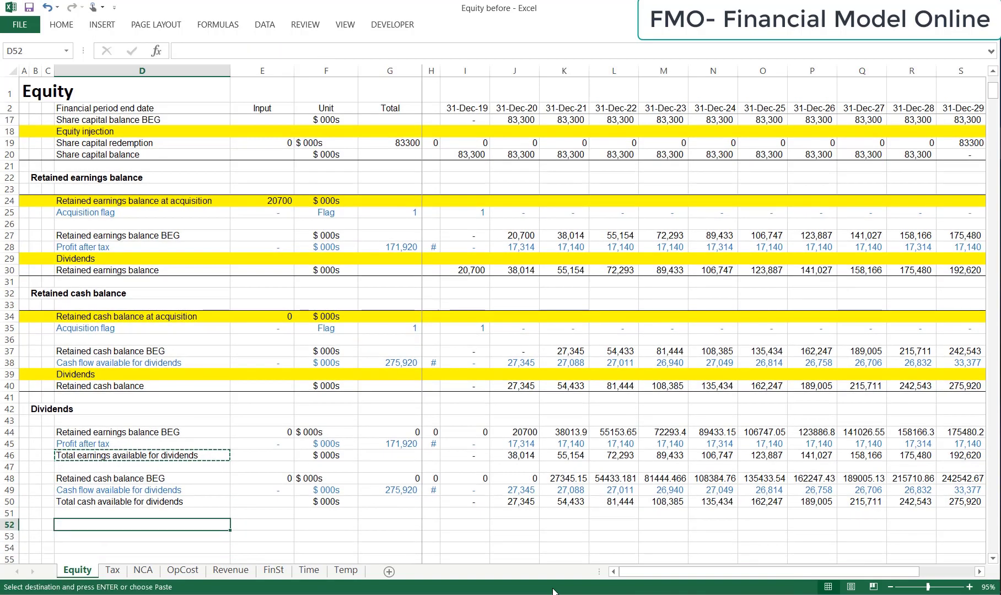
{"action": "key", "text": "alt+h"}
{"action": "key", "text": "v"}
{"action": "key", "text": "n"}
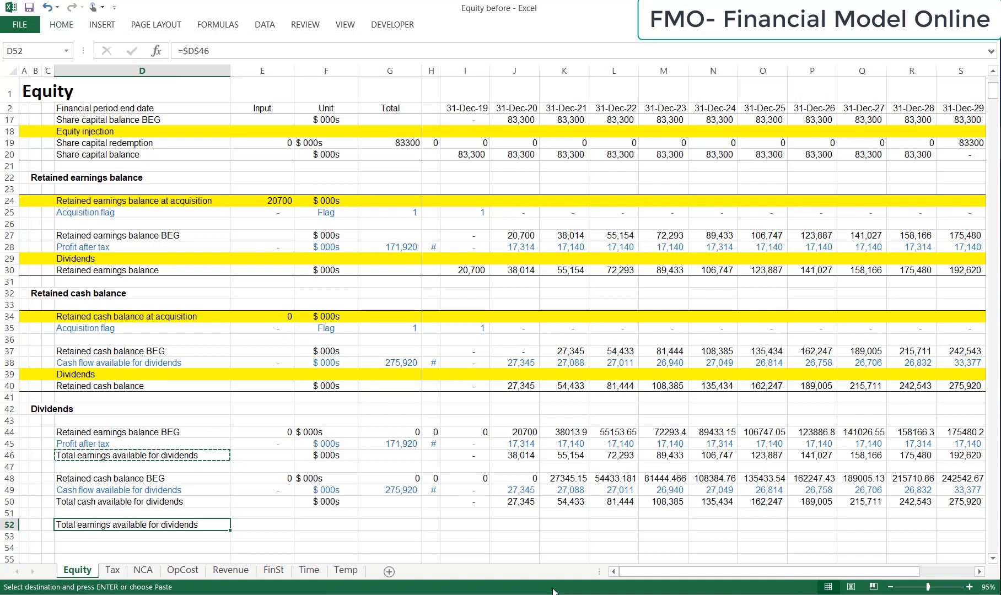
{"action": "key", "text": "F2"}
{"action": "key", "text": "F4"}
{"action": "key", "text": "Return"}
Link D53 to the Total cash available for dividends label with the row-anchored formula =D$50
{"action": "key", "text": "Up"}
{"action": "key", "text": "Up"}
{"action": "key", "text": "Up"}
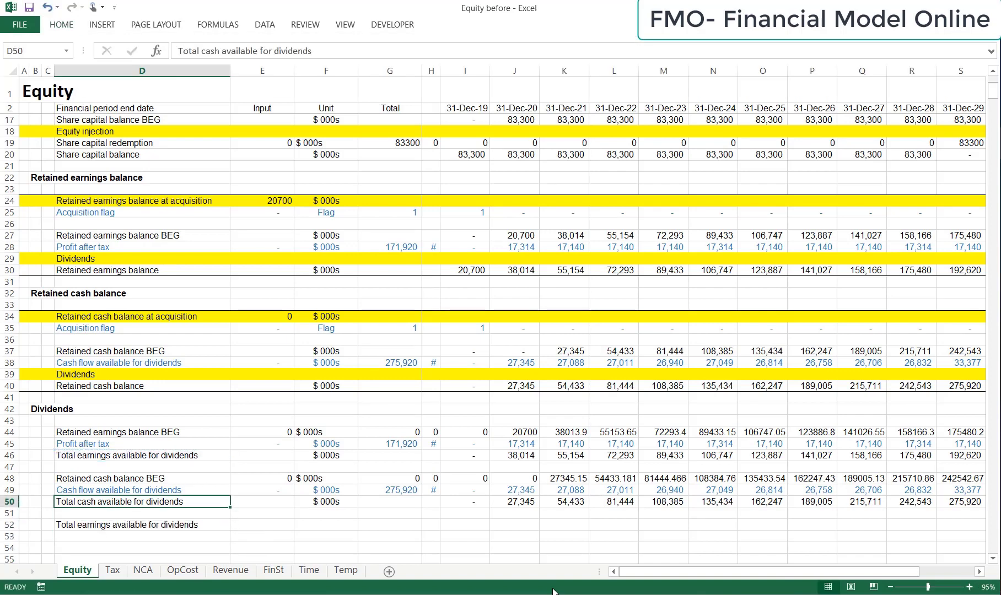
{"action": "key", "text": "ctrl+c"}
{"action": "key", "text": "Down"}
{"action": "key", "text": "Down"}
{"action": "key", "text": "Down"}
{"action": "key", "text": "alt+h"}
{"action": "key", "text": "v"}
{"action": "key", "text": "n"}
{"action": "key", "text": "F2"}
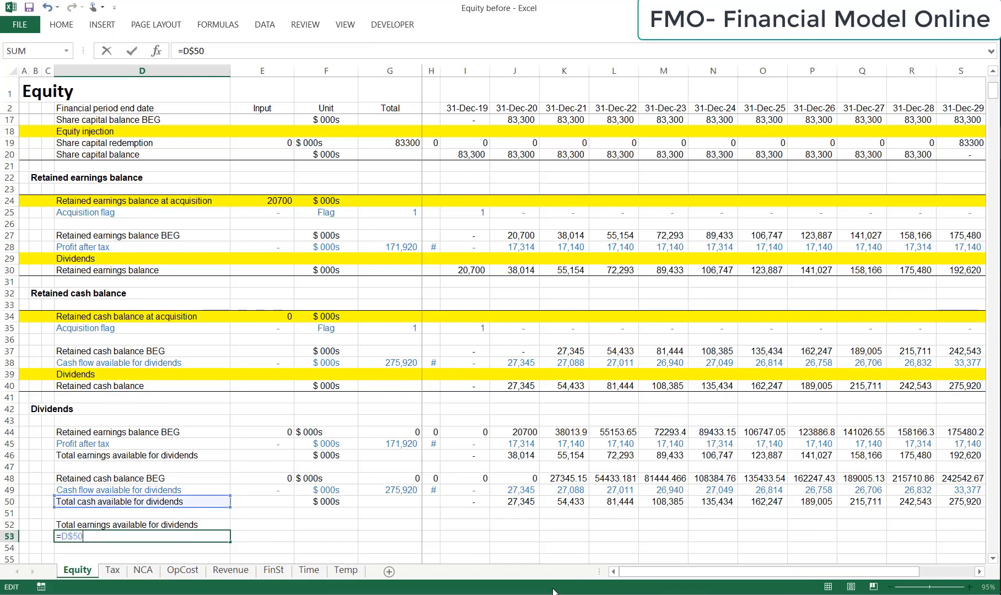
{"action": "key", "text": "Return"}
Copy the D52:D53 link formulas across both rows through column T
{"action": "key", "text": "Up"}
{"action": "key", "text": "Up"}
{"action": "key", "text": "shift+Down"}
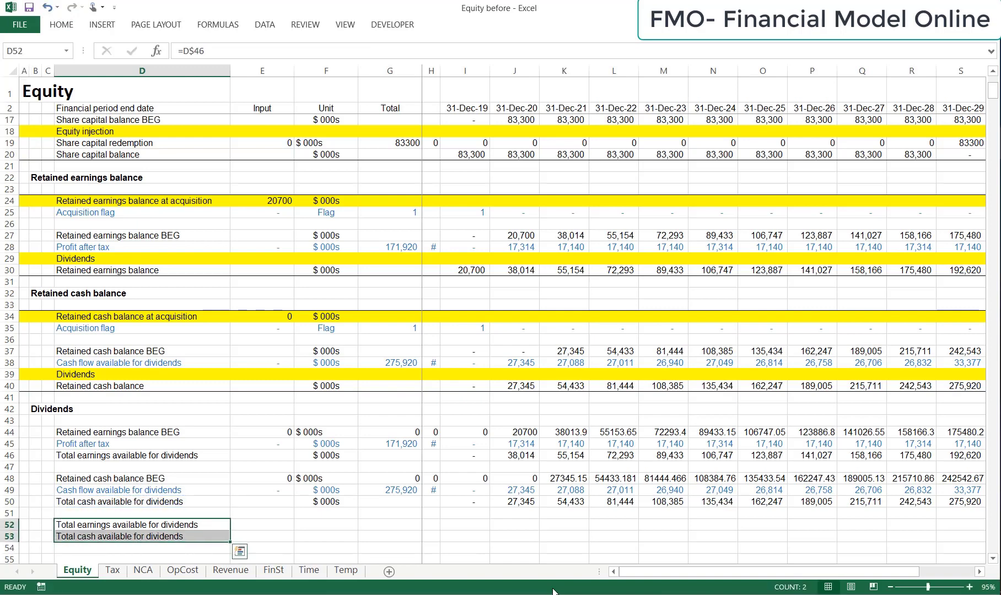
{"action": "key", "text": "ctrl+c"}
{"action": "key", "text": "ctrl+shift+Right"}
{"action": "key", "text": "ctrl+v"}
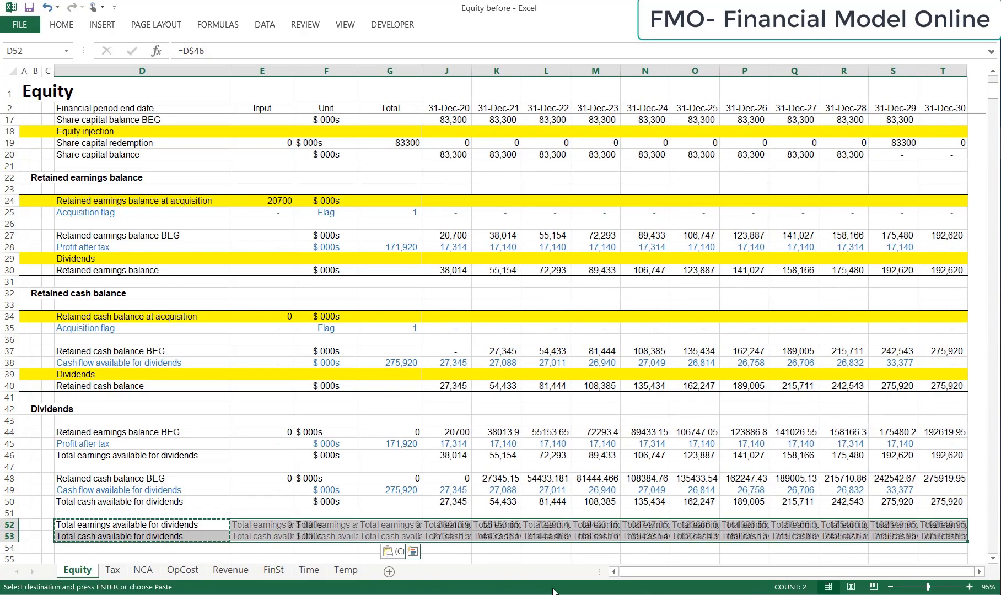
{"action": "key", "text": "Escape"}
Add the label Dividends in D54 and its unit $ 000s in F54
{"action": "key", "text": "Down"}
{"action": "key", "text": "Down"}
{"action": "key", "text": "Down"}
{"action": "key", "text": "Down"}
{"action": "key", "text": "Up"}
{"action": "key", "text": "Up"}
{"action": "type", "text": "D"}
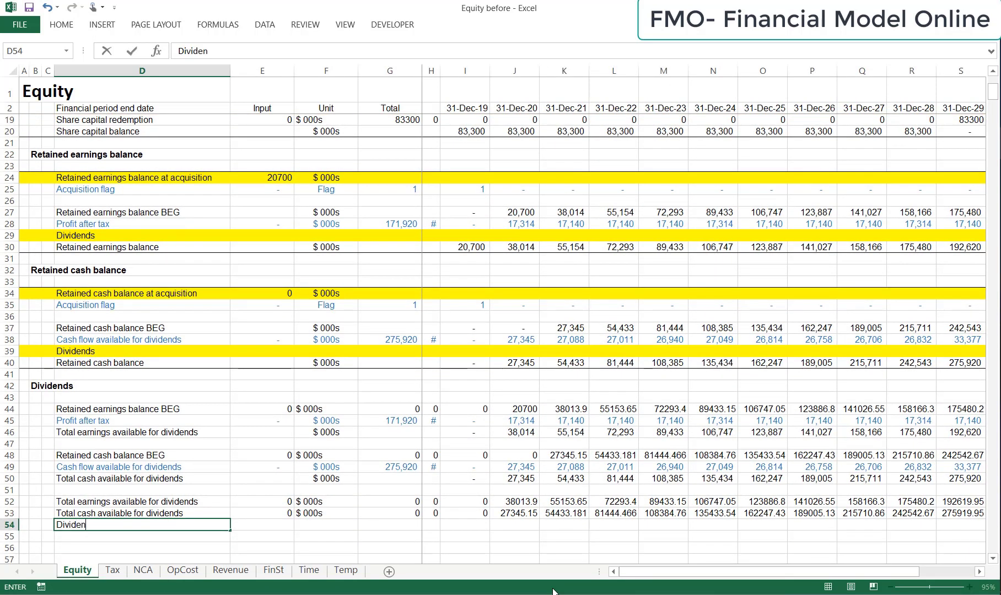
{"action": "key", "text": "Return"}
{"action": "key", "text": "Up"}
{"action": "key", "text": "Right"}
{"action": "key", "text": "Right"}
{"action": "type", "text": "$ 000s"}
{"action": "key", "text": "Return"}
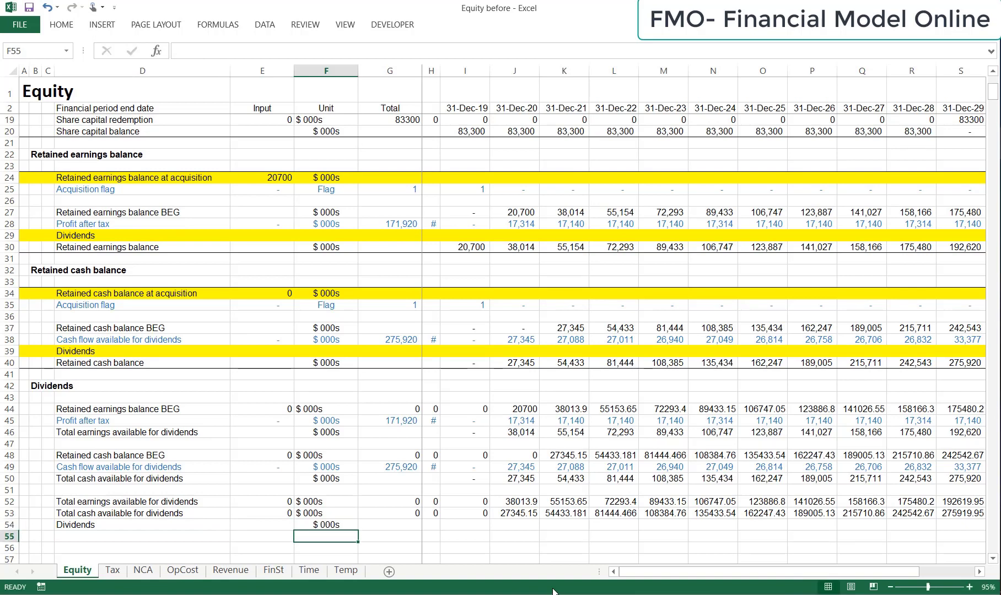
Calculate the dividends in I54 as the lower of available earnings and cash with the formula =MIN(I52,I53)
{"action": "key", "text": "Up"}
{"action": "key", "text": "Right"}
{"action": "key", "text": "Right"}
{"action": "key", "text": "Right"}
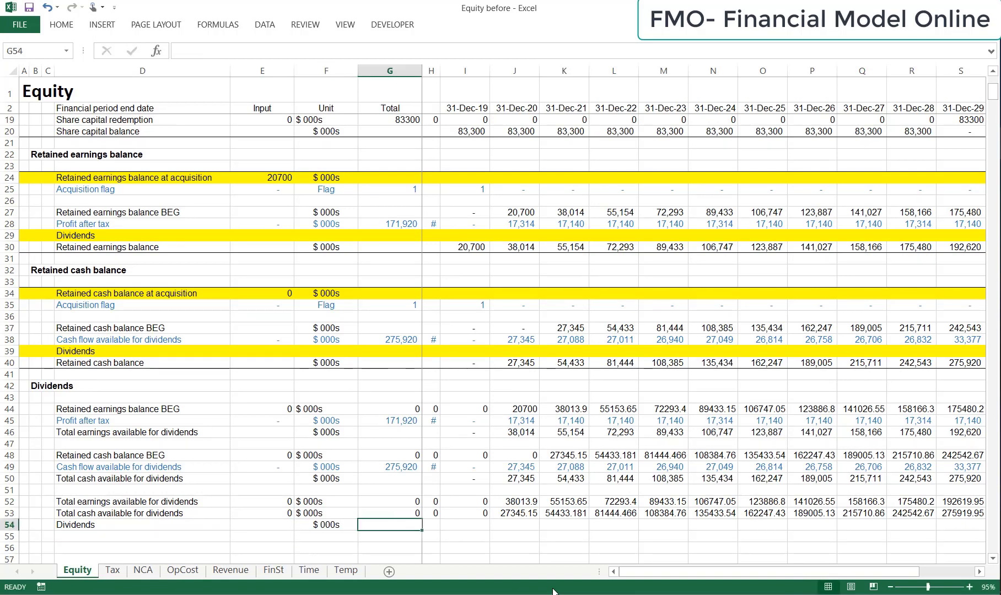
{"action": "type", "text": "=min"}
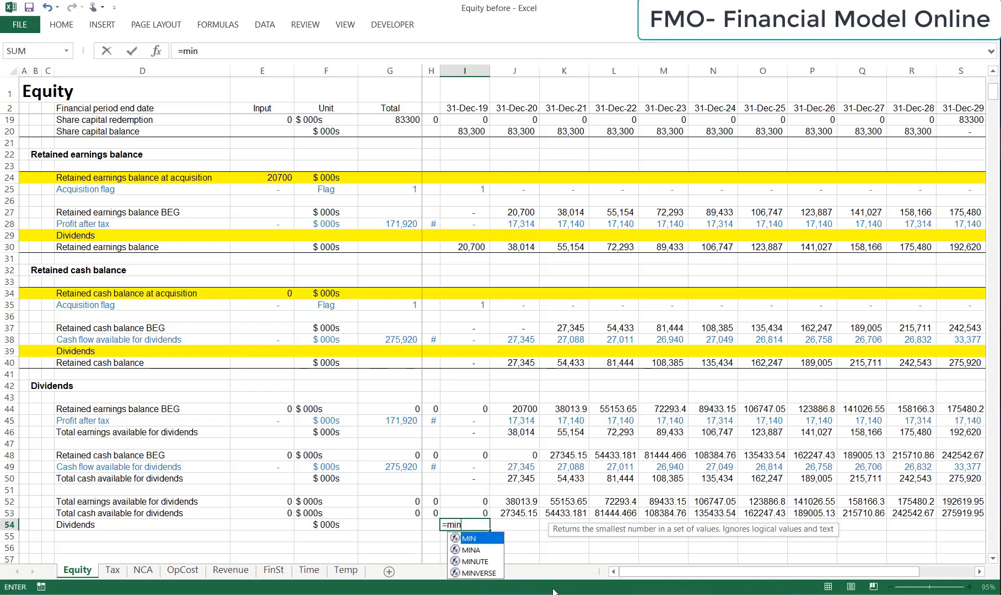
{"action": "type", "text": "("}
{"action": "key", "text": "Up"}
{"action": "key", "text": "Up"}
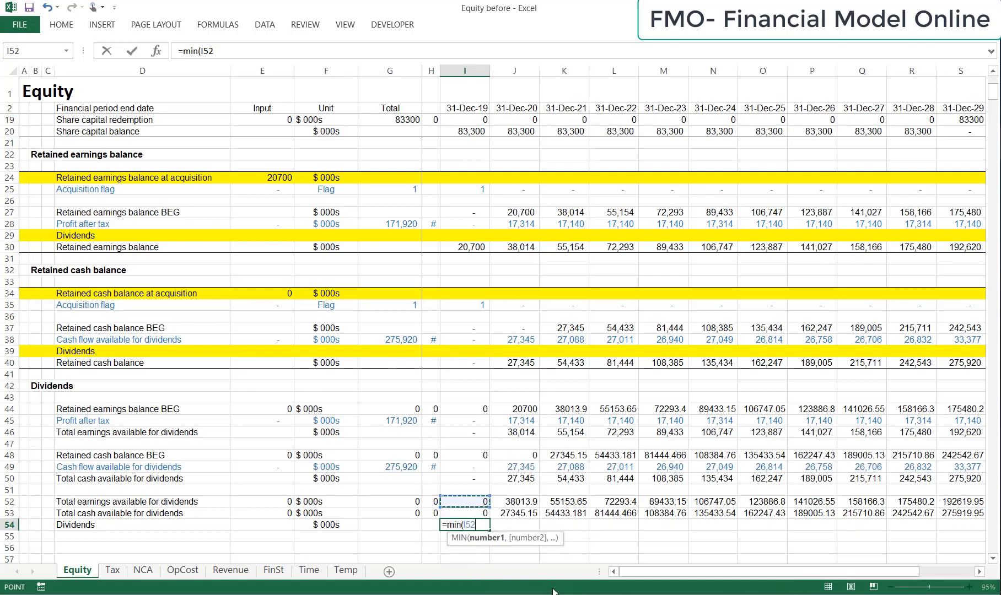
{"action": "type", "text": ","}
{"action": "key", "text": "Down"}
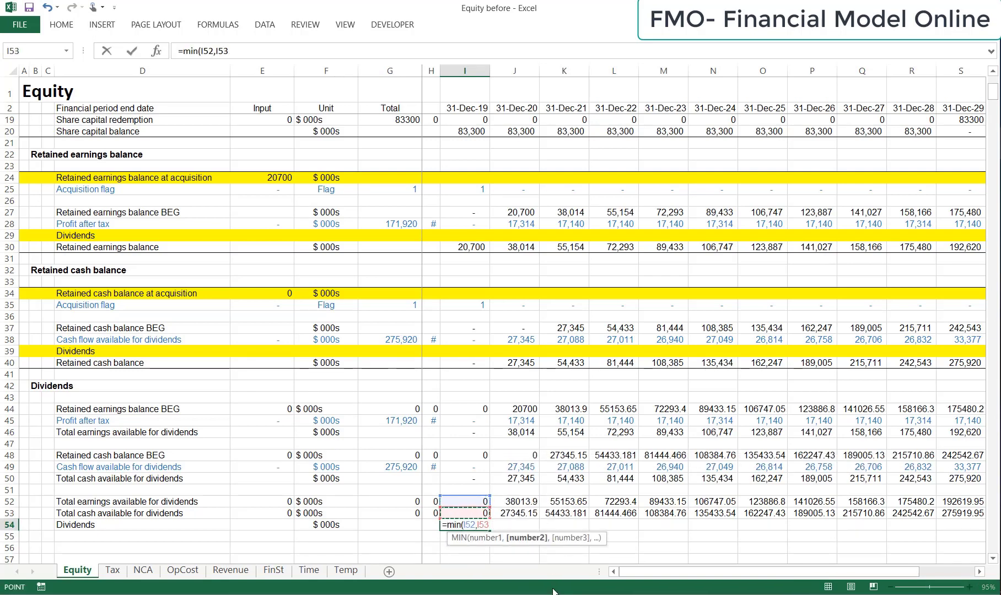
{"action": "type", "text": ")"}
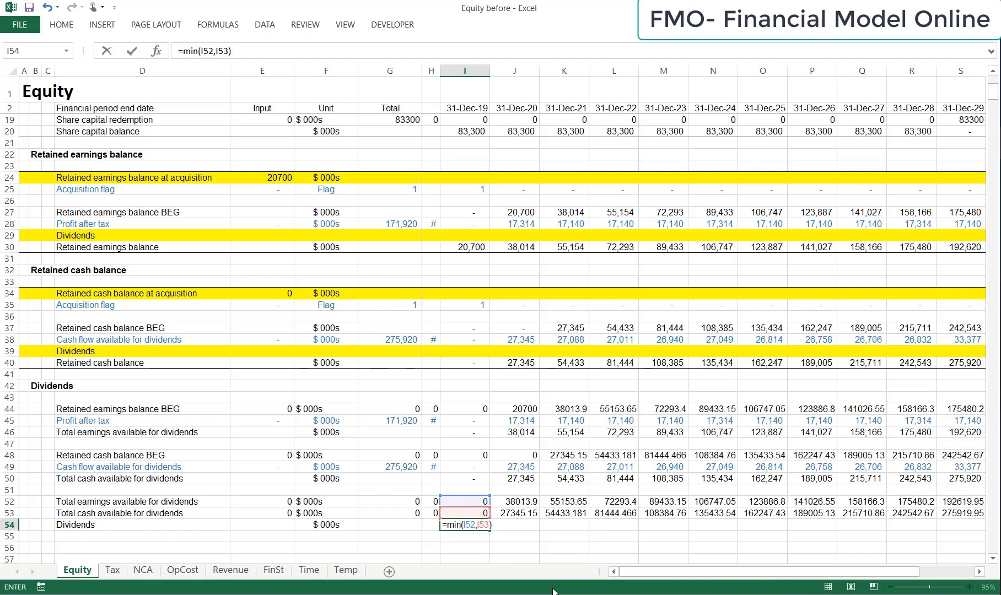
{"action": "key", "text": "Return"}
Copy the I54 formula across the Dividends row through the last period, column T
{"action": "key", "text": "Up"}
{"action": "key", "text": "ctrl+c"}
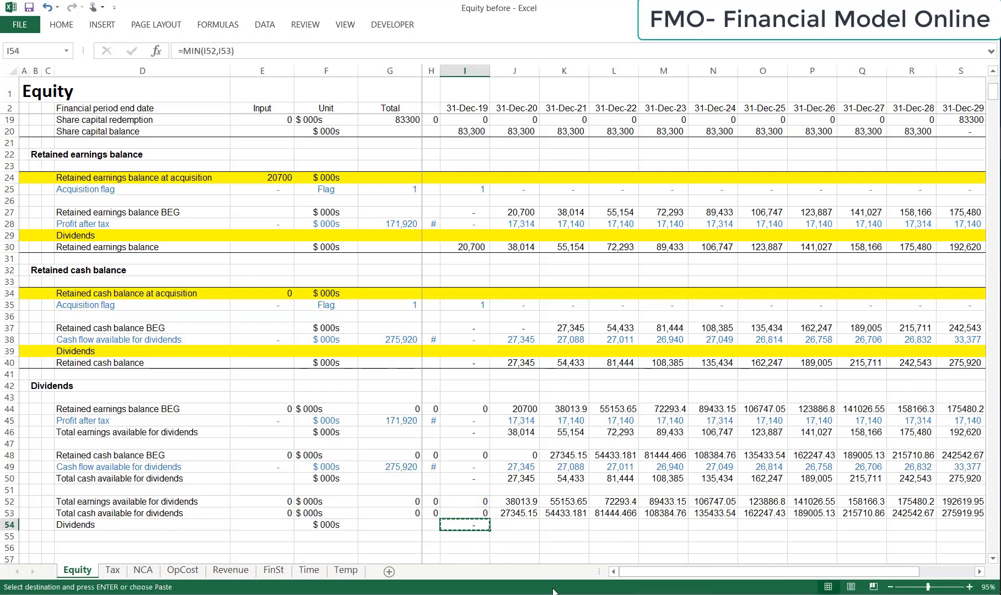
{"action": "key", "text": "shift+Right"}
{"action": "key", "text": "shift+Right"}
{"action": "key", "text": "shift+Right"}
{"action": "key", "text": "shift+Right"}
{"action": "key", "text": "shift+Right"}
{"action": "key", "text": "shift+Right"}
{"action": "key", "text": "shift+Right"}
{"action": "key", "text": "shift+Right"}
{"action": "key", "text": "shift+Right"}
{"action": "key", "text": "shift+Right"}
{"action": "key", "text": "shift+Right"}
{"action": "key", "text": "ctrl+v"}
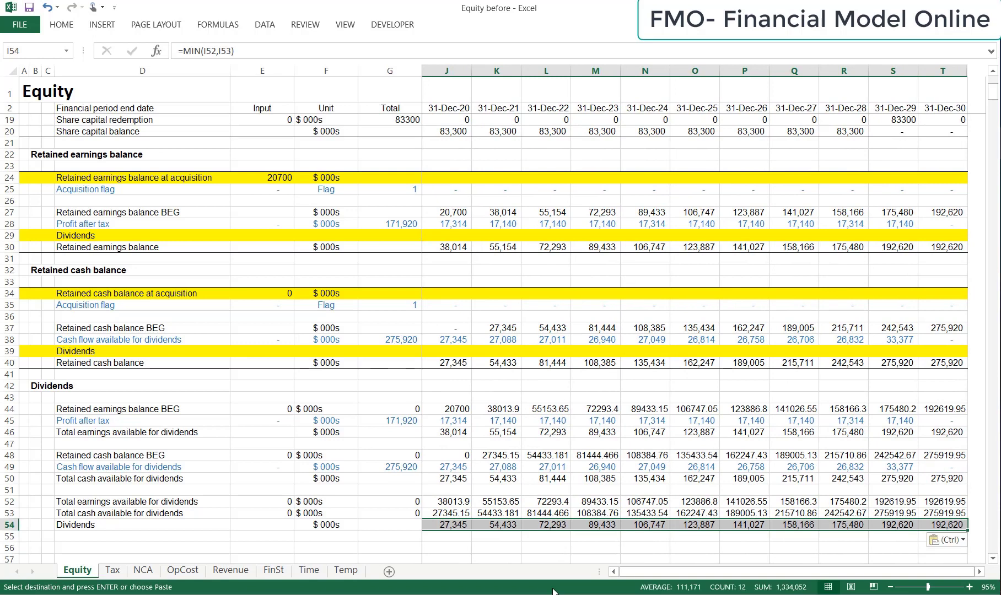
{"action": "key", "text": "Escape"}
Change the D54 label to Dividends paid out
{"action": "key", "text": "Left"}
{"action": "key", "text": "Left"}
{"action": "key", "text": "Left"}
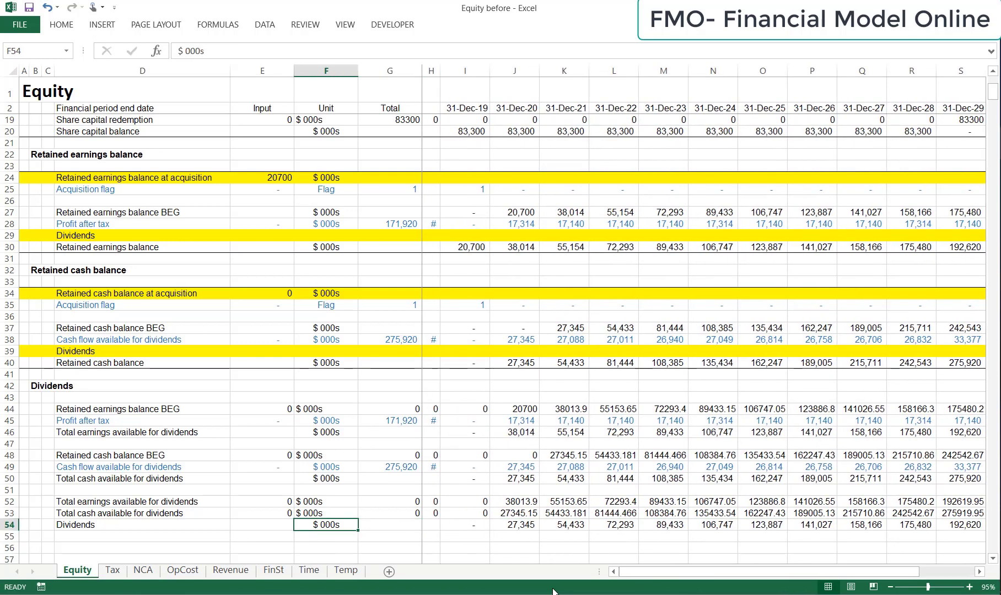
{"action": "key", "text": "Left"}
{"action": "key", "text": "Left"}
{"action": "key", "text": "F2"}
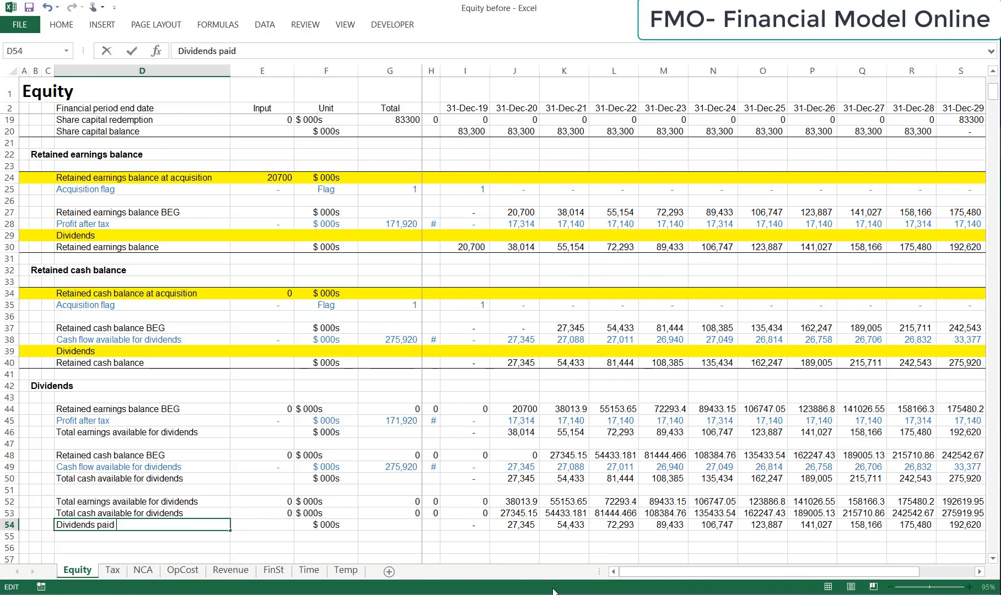
{"action": "type", "text": "paid out"}
{"action": "key", "text": "ctrl+Return"}
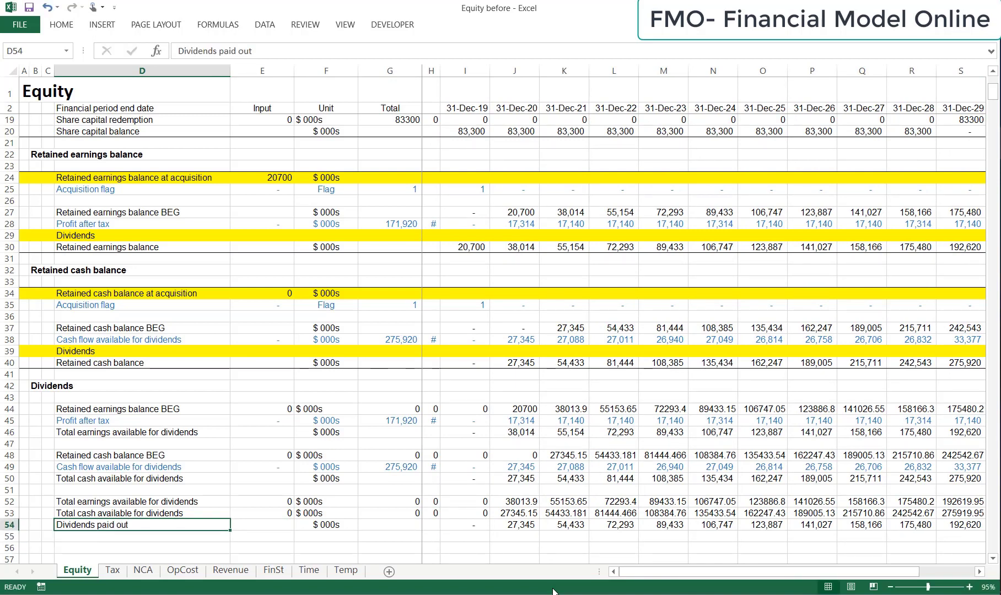
Replace the Dividends placeholder in D39 of the Retained cash balance section with the link =D$54
{"action": "key", "text": "ctrl+c"}
{"action": "key", "text": "Up"}
{"action": "key", "text": "Up"}
{"action": "key", "text": "Up"}
{"action": "key", "text": "Up"}
{"action": "key", "text": "Up"}
{"action": "key", "text": "Up"}
{"action": "key", "text": "Up"}
{"action": "key", "text": "Up"}
{"action": "key", "text": "Up"}
{"action": "key", "text": "Up"}
{"action": "key", "text": "Up"}
{"action": "key", "text": "Up"}
{"action": "key", "text": "Up"}
{"action": "key", "text": "Up"}
{"action": "key", "text": "Up"}
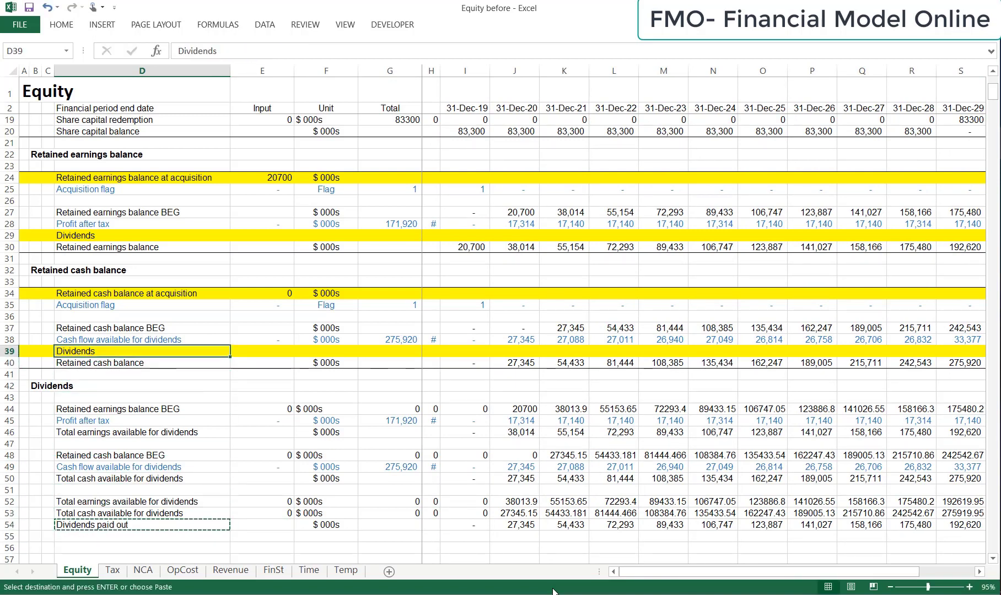
{"action": "key", "text": "alt+h"}
{"action": "key", "text": "v"}
{"action": "key", "text": "n"}
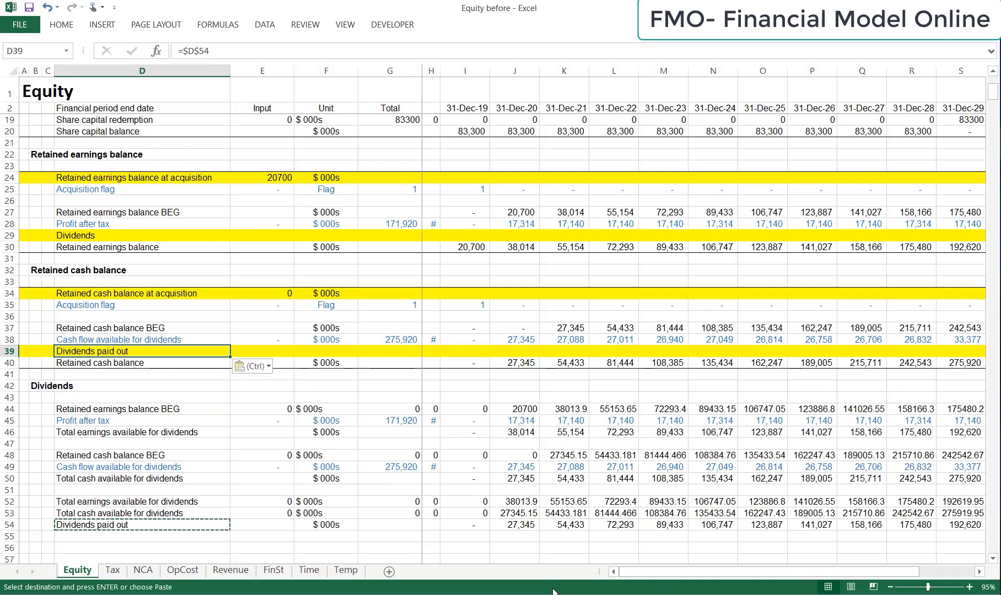
{"action": "key", "text": "F2"}
{"action": "key", "text": "Return"}
Copy the D39 link across the Dividends paid out row through column T
{"action": "key", "text": "Up"}
{"action": "key", "text": "ctrl+c"}
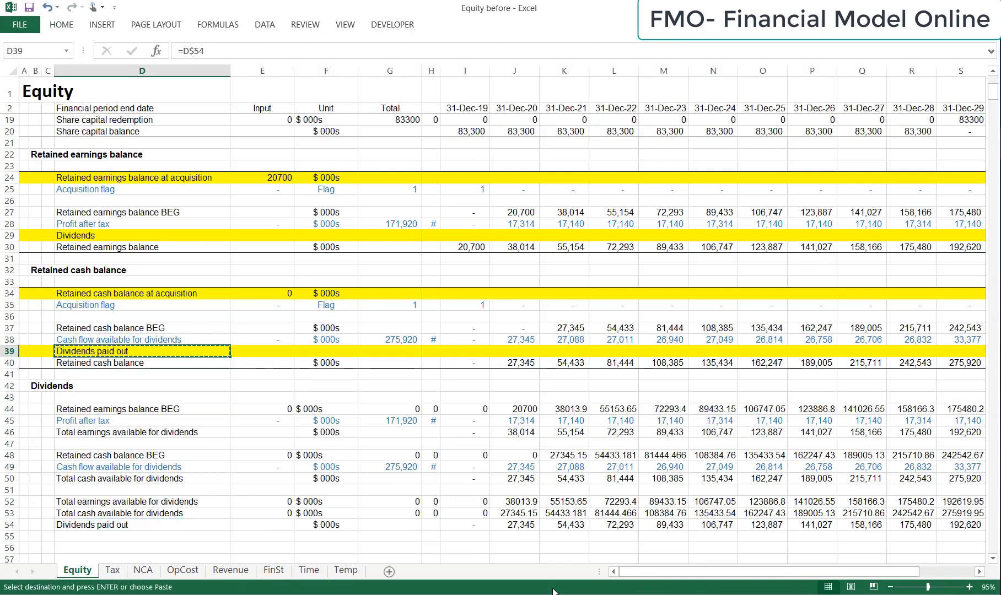
{"action": "key", "text": "ctrl+shift+Right"}
{"action": "key", "text": "Return"}
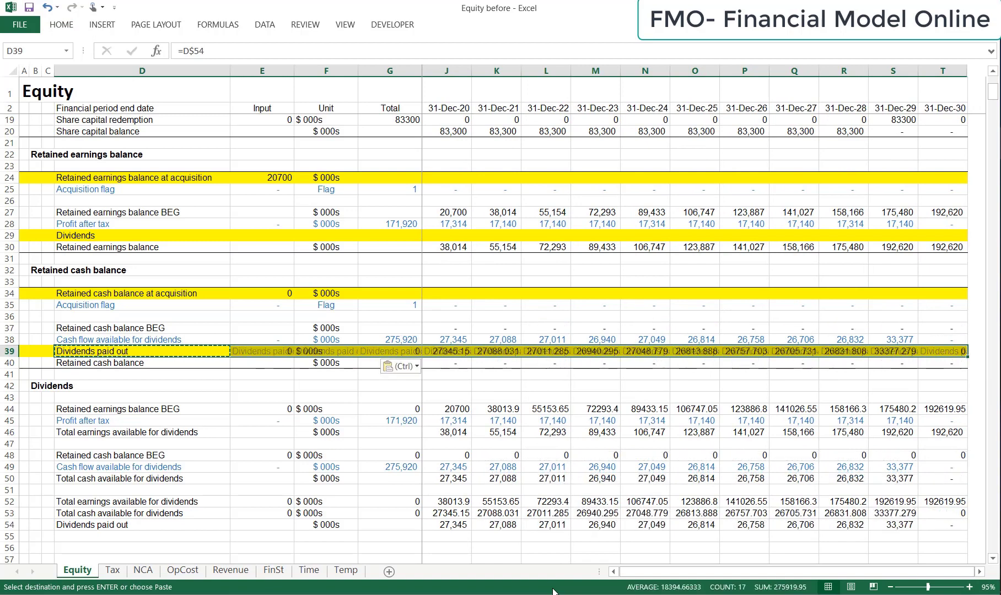
Remove the yellow fill from the whole Dividends paid out row 39
{"action": "key", "text": "Left"}
{"action": "key", "text": "Right"}
{"action": "key", "text": "shift+space"}
{"action": "key", "text": "alt+h"}
{"action": "key", "text": "h"}
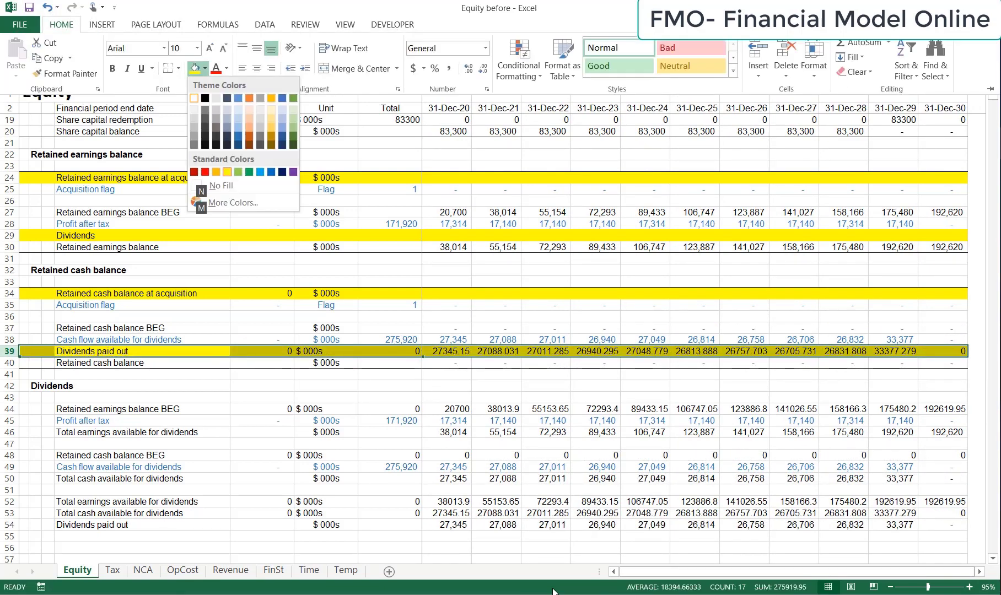
{"action": "key", "text": "n"}
Copy the whole Dividends paid out row 39 over the Dividends placeholder in row 29 of the Retained earnings balance section
{"action": "key", "text": "Left"}
{"action": "key", "text": "Right"}
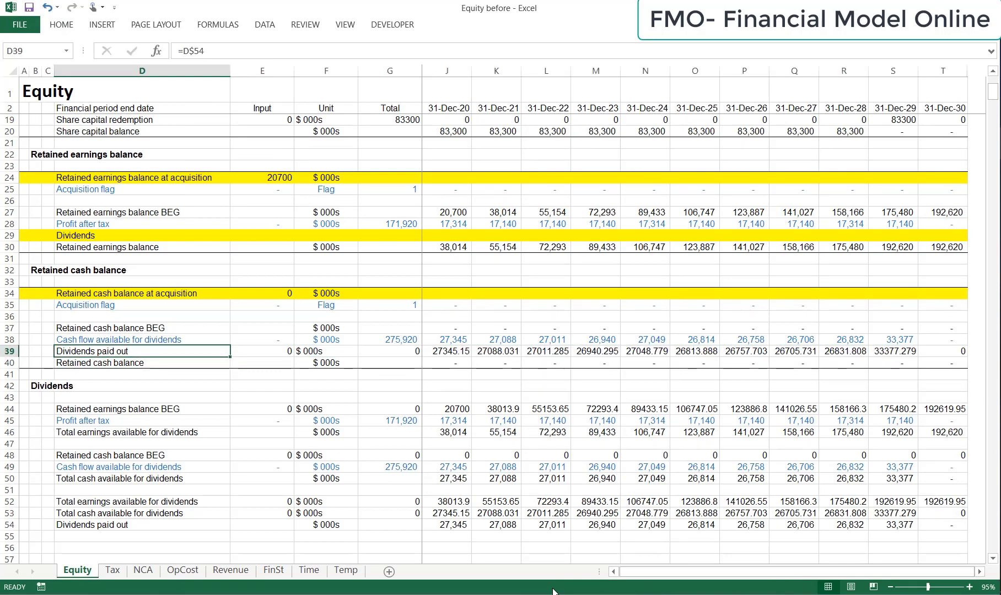
{"action": "key", "text": "shift+space"}
{"action": "key", "text": "ctrl+c"}
{"action": "key", "text": "Up"}
{"action": "key", "text": "Up"}
{"action": "key", "text": "Up"}
{"action": "key", "text": "Up"}
{"action": "key", "text": "Up"}
{"action": "key", "text": "Up"}
{"action": "key", "text": "Up"}
{"action": "key", "text": "Up"}
{"action": "key", "text": "Up"}
{"action": "key", "text": "Up"}
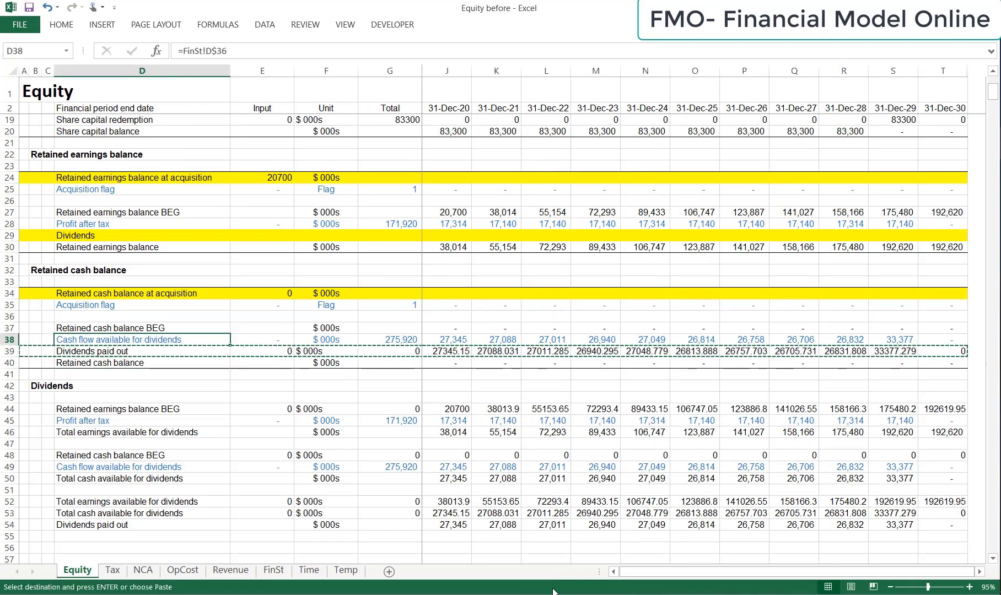
{"action": "key", "text": "shift+space"}
{"action": "key", "text": "ctrl+v"}
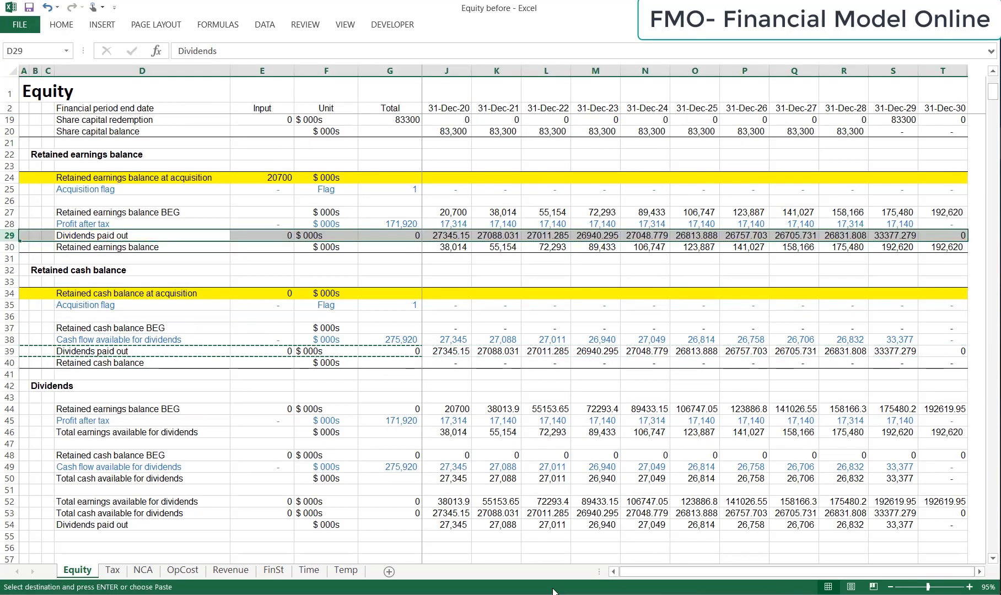
{"action": "key", "text": "Escape"}
Examine the retained earnings and retained cash balance lines with the dividends paid out linked in
{"action": "key", "text": "Down"}
{"action": "key", "text": "Down"}
{"action": "key", "text": "Down"}
{"action": "key", "text": "Down"}
{"action": "key", "text": "Down"}
{"action": "key", "text": "Down"}
{"action": "key", "text": "Down"}
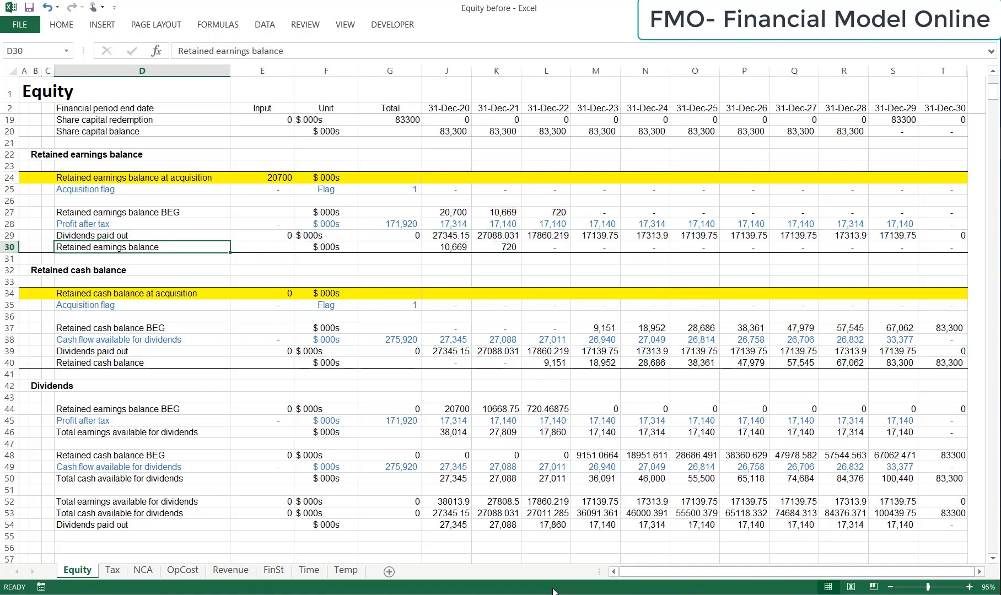
{"action": "key", "text": "Down"}
{"action": "key", "text": "Down"}
{"action": "key", "text": "Down"}
{"action": "key", "text": "Down"}
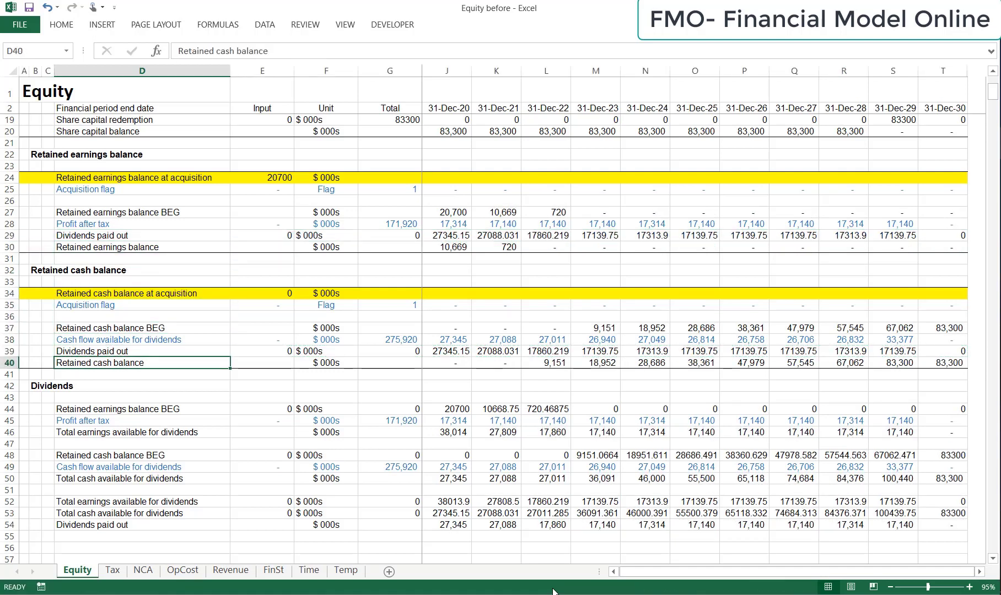
{"action": "key", "text": "Up"}
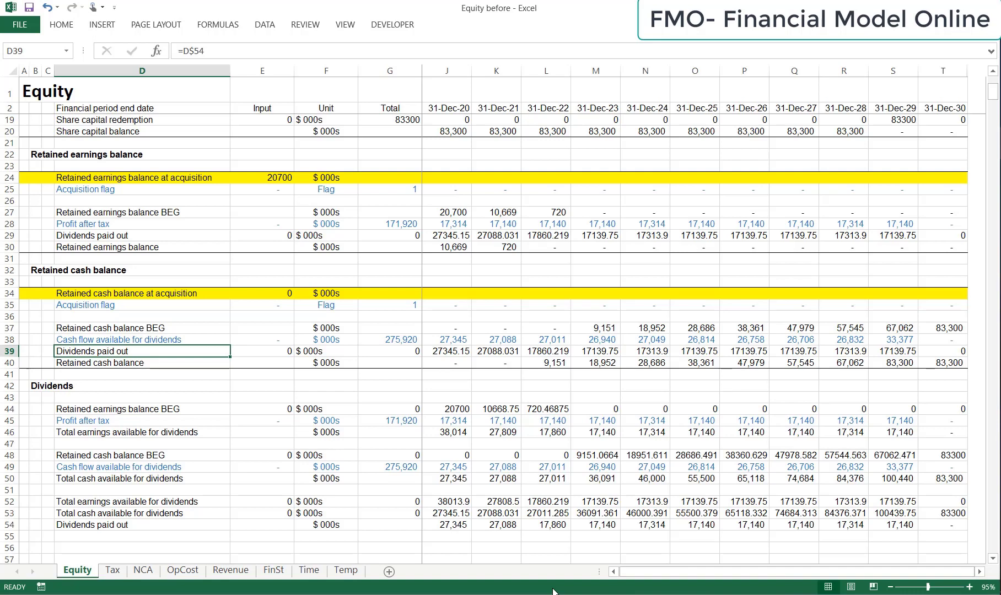
Tag the Dividends paid out row 54 of the Dividends section with "P&L, CF" in the Input column
{"action": "key", "text": "Down"}
{"action": "key", "text": "Down"}
{"action": "key", "text": "Down"}
{"action": "key", "text": "Down"}
{"action": "key", "text": "Down"}
{"action": "key", "text": "Down"}
{"action": "key", "text": "Down"}
{"action": "key", "text": "Down"}
{"action": "key", "text": "Down"}
{"action": "key", "text": "Down"}
{"action": "key", "text": "Down"}
{"action": "key", "text": "Down"}
{"action": "key", "text": "Down"}
{"action": "key", "text": "Down"}
{"action": "key", "text": "Down"}
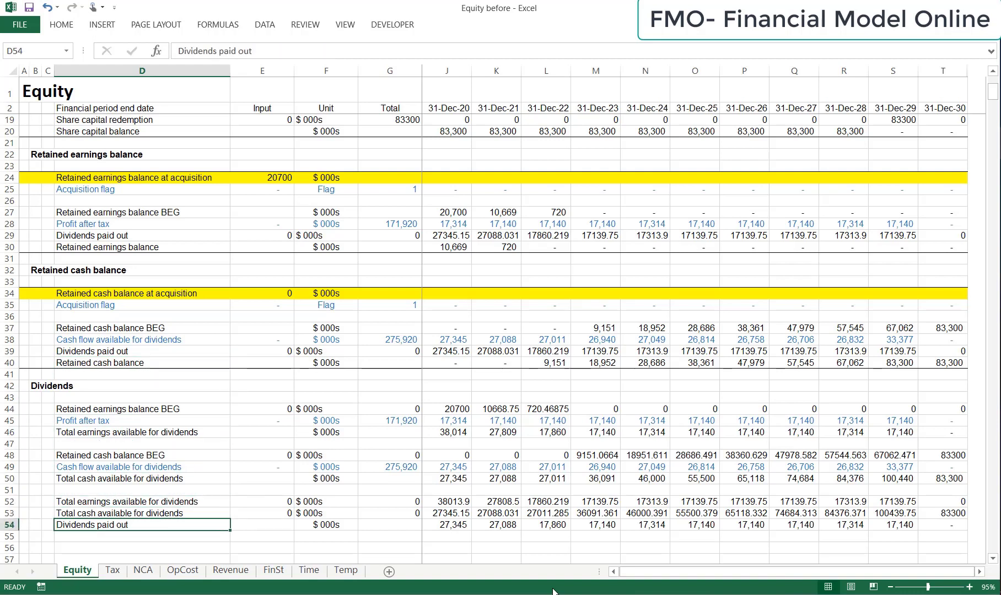
{"action": "key", "text": "Right"}
{"action": "type", "text": "P"}
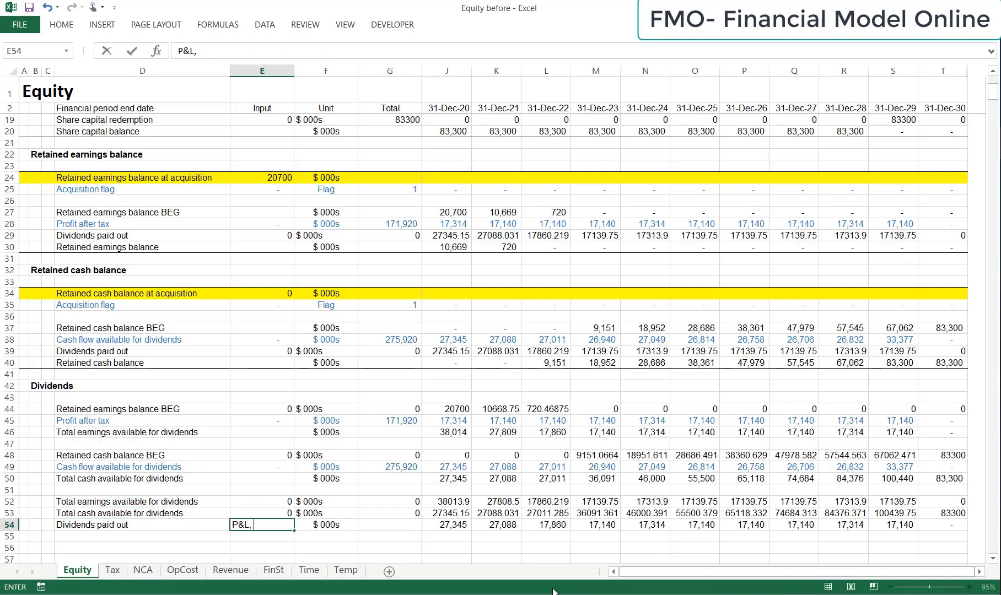
{"action": "type", "text": "&L, CF"}
{"action": "key", "text": "ctrl+Return"}
Tag the Retained cash balance row 40 with "BS" in the Input column
{"action": "key", "text": "Up"}
{"action": "key", "text": "Up"}
{"action": "key", "text": "Up"}
{"action": "key", "text": "Up"}
{"action": "key", "text": "Up"}
{"action": "key", "text": "Up"}
{"action": "key", "text": "Up"}
{"action": "key", "text": "Up"}
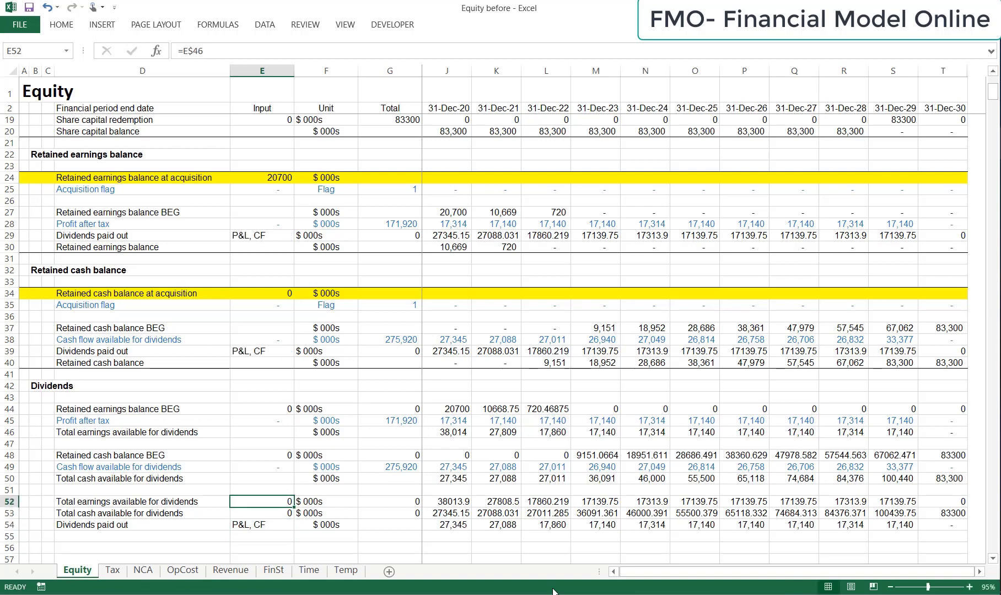
{"action": "key", "text": "Up"}
{"action": "key", "text": "Up"}
{"action": "key", "text": "Up"}
{"action": "key", "text": "Up"}
{"action": "key", "text": "Up"}
{"action": "key", "text": "Up"}
{"action": "type", "text": "BS"}
{"action": "key", "text": "Return"}
Tag the Retained earnings balance row 30 with "BS" in the Input column
{"action": "key", "text": "Up"}
{"action": "key", "text": "Up"}
{"action": "key", "text": "Up"}
{"action": "key", "text": "Up"}
{"action": "key", "text": "Up"}
{"action": "key", "text": "Up"}
{"action": "key", "text": "Up"}
{"action": "key", "text": "Up"}
{"action": "key", "text": "Up"}
{"action": "key", "text": "Up"}
{"action": "key", "text": "Up"}
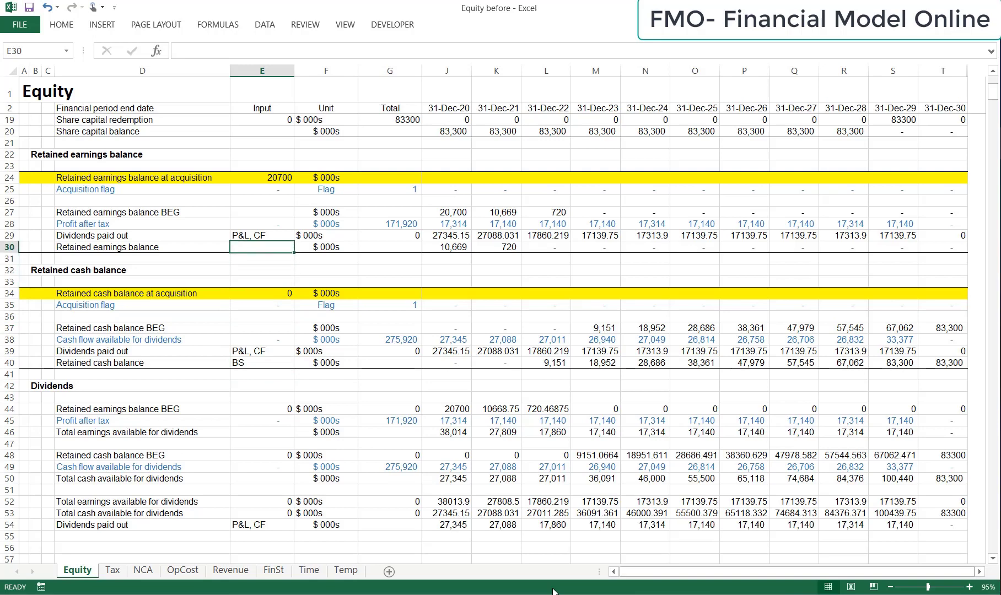
{"action": "type", "text": "BS"}
{"action": "key", "text": "Return"}
Tag the Share capital balance row 20 with "BS" in the Input column
{"action": "key", "text": "Up"}
{"action": "key", "text": "Up"}
{"action": "key", "text": "Up"}
{"action": "key", "text": "Up"}
{"action": "key", "text": "Up"}
{"action": "key", "text": "Up"}
{"action": "key", "text": "Up"}
{"action": "key", "text": "Up"}
{"action": "key", "text": "Up"}
{"action": "key", "text": "Up"}
{"action": "key", "text": "Up"}
{"action": "key", "text": "Up"}
{"action": "key", "text": "Up"}
{"action": "key", "text": "Up"}
{"action": "key", "text": "Up"}
{"action": "key", "text": "Up"}
{"action": "key", "text": "Up"}
{"action": "key", "text": "Up"}
{"action": "key", "text": "Up"}
{"action": "key", "text": "Up"}
{"action": "key", "text": "Up"}
{"action": "key", "text": "Up"}
{"action": "key", "text": "Up"}
{"action": "key", "text": "Down"}
{"action": "key", "text": "Down"}
{"action": "key", "text": "Down"}
{"action": "key", "text": "Down"}
{"action": "key", "text": "Down"}
{"action": "key", "text": "Down"}
{"action": "key", "text": "Down"}
{"action": "key", "text": "Down"}
{"action": "key", "text": "Down"}
{"action": "key", "text": "Down"}
{"action": "key", "text": "Down"}
{"action": "key", "text": "Down"}
{"action": "key", "text": "Down"}
{"action": "key", "text": "Up"}
{"action": "type", "text": "BS"}
{"action": "key", "text": "Return"}
Tag the Share capital redemption row 10 with "CF" in the Input column
{"action": "key", "text": "Up"}
{"action": "key", "text": "Up"}
{"action": "key", "text": "Up"}
{"action": "key", "text": "Up"}
{"action": "key", "text": "Up"}
{"action": "key", "text": "Up"}
{"action": "key", "text": "Up"}
{"action": "key", "text": "Up"}
{"action": "key", "text": "Up"}
{"action": "key", "text": "Up"}
{"action": "key", "text": "Up"}
{"action": "key", "text": "Up"}
{"action": "key", "text": "Up"}
{"action": "key", "text": "Up"}
{"action": "key", "text": "Up"}
{"action": "key", "text": "Up"}
{"action": "key", "text": "Up"}
{"action": "key", "text": "Up"}
{"action": "key", "text": "Up"}
{"action": "key", "text": "Up"}
{"action": "key", "text": "Down"}
{"action": "key", "text": "Down"}
{"action": "key", "text": "Down"}
{"action": "key", "text": "Down"}
{"action": "key", "text": "Down"}
{"action": "key", "text": "Down"}
{"action": "key", "text": "Down"}
{"action": "key", "text": "Down"}
{"action": "key", "text": "Down"}
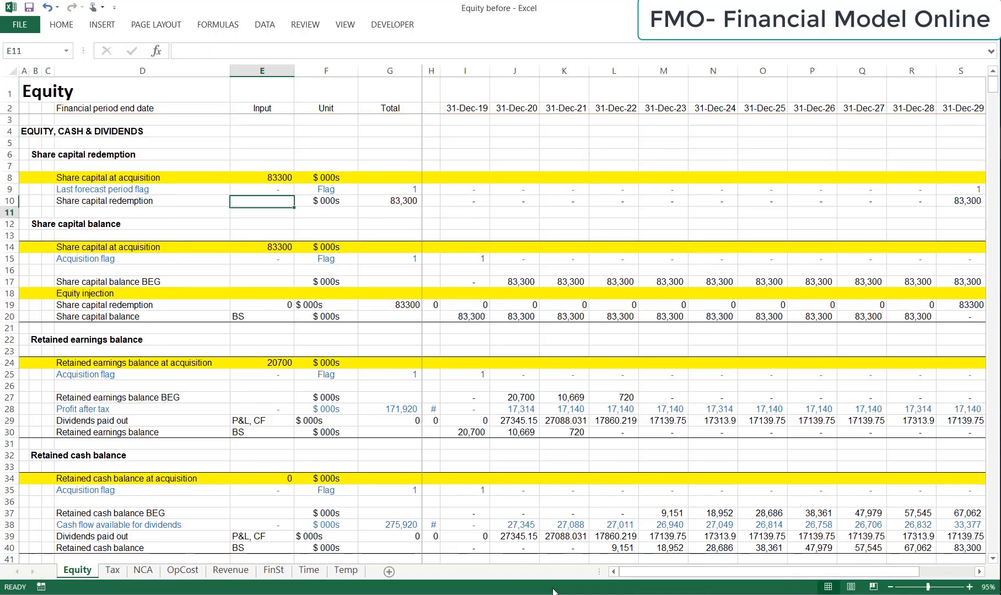
{"action": "type", "text": "CF"}
{"action": "key", "text": "Return"}
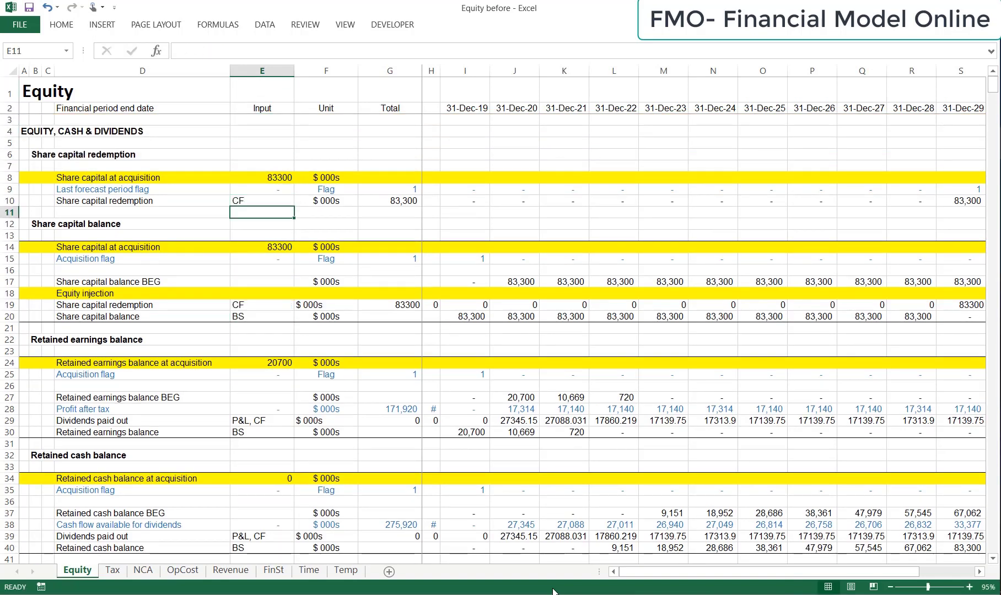
Colour the font of the whole Share capital redemption row 10 red to mark it as an export line
{"action": "key", "text": "Up"}
{"action": "key", "text": "Left"}
{"action": "key", "text": "shift+space"}
{"action": "key", "text": "alt+h"}
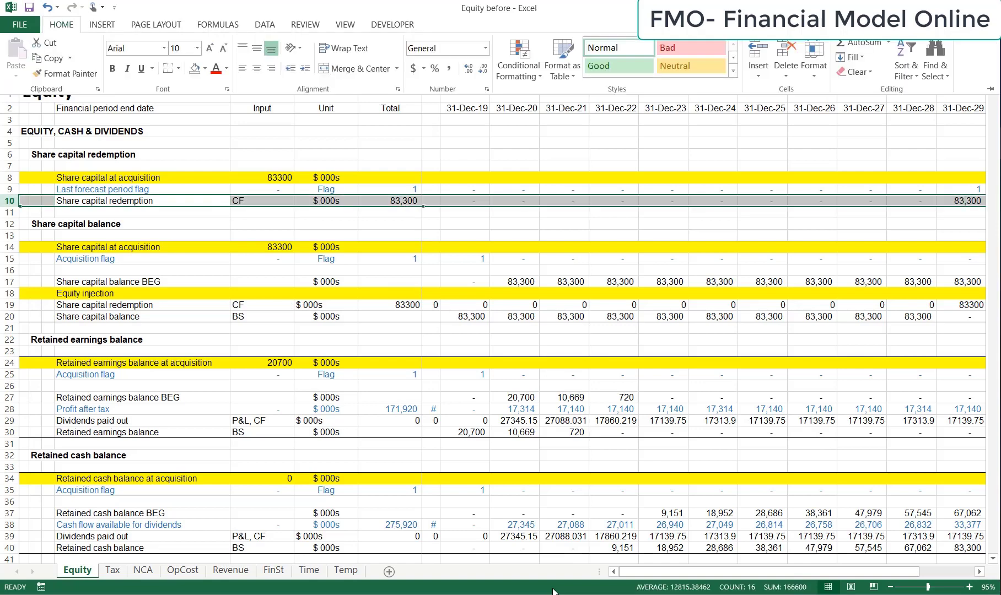
{"action": "key", "text": "f"}
{"action": "key", "text": "c"}
{"action": "key", "text": "Up"}
{"action": "key", "text": "Up"}
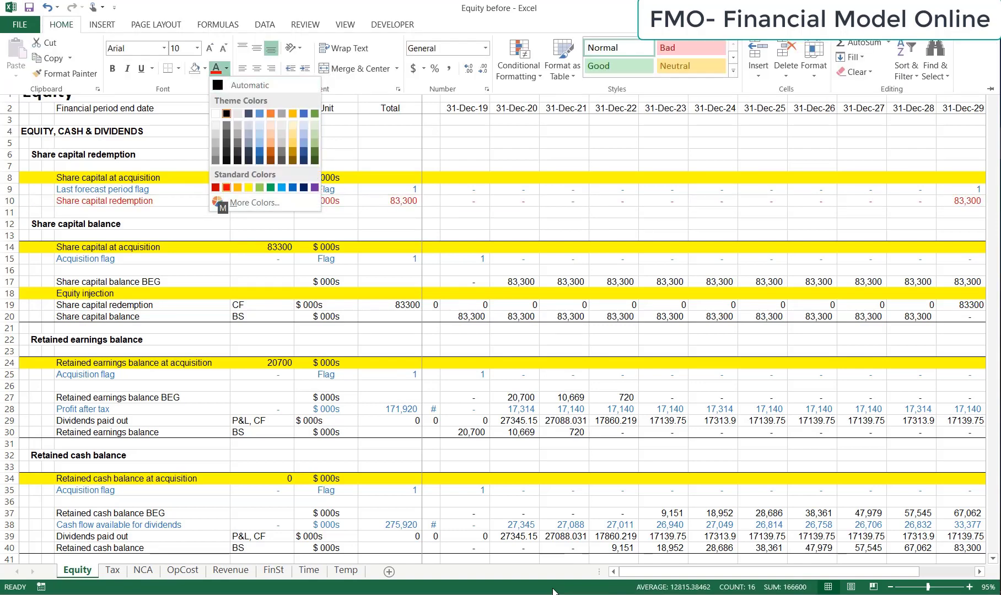
{"action": "key", "text": "Return"}
{"action": "key", "text": "Down"}
{"action": "key", "text": "Up"}
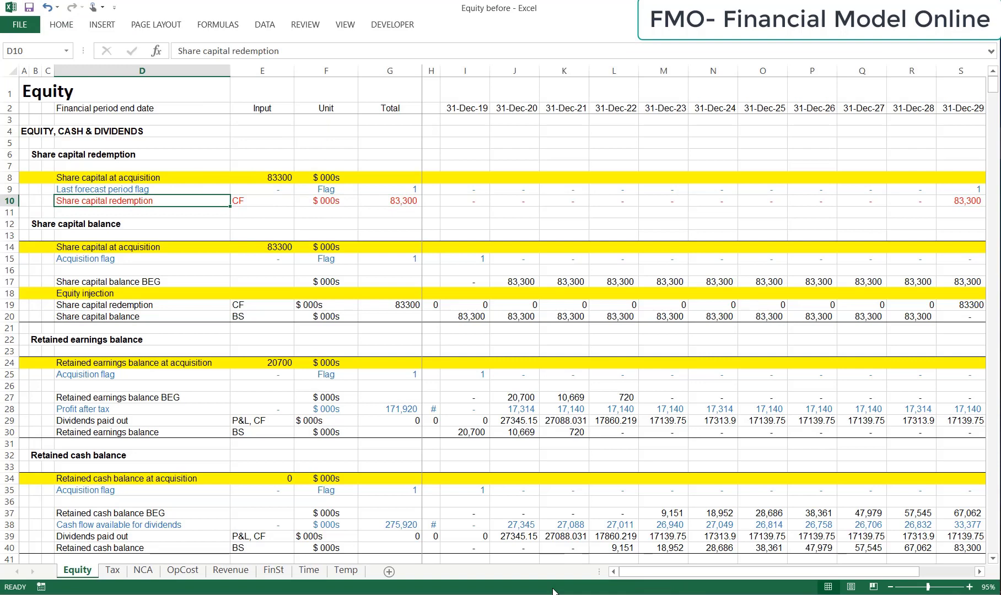
Link cell D35 of the FinSt cash flow statement to the Equity share capital redemption label as =Equity!D$10, with only the row anchored
{"action": "key", "text": "ctrl+c"}
{"action": "key", "text": "ctrl+Page_Down"}
{"action": "key", "text": "ctrl+Page_Down"}
{"action": "key", "text": "ctrl+Page_Down"}
{"action": "key", "text": "ctrl+Page_Down"}
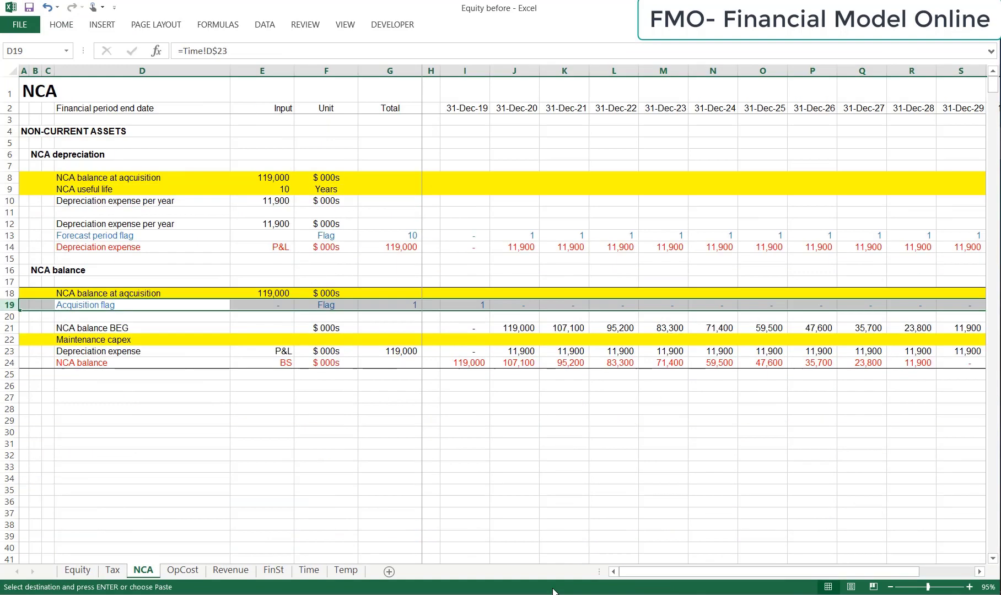
{"action": "key", "text": "ctrl+Page_Down"}
{"action": "key", "text": "Down"}
{"action": "key", "text": "Down"}
{"action": "key", "text": "Up"}
{"action": "key", "text": "Up"}
{"action": "key", "text": "Up"}
{"action": "key", "text": "alt+h"}
{"action": "key", "text": "v"}
{"action": "key", "text": "n"}
{"action": "key", "text": "F2"}
{"action": "key", "text": "F4"}
{"action": "key", "text": "ctrl+Return"}
Copy the D35 link across the Share capital redemption row of the cash flow statement through column T
{"action": "key", "text": "ctrl+c"}
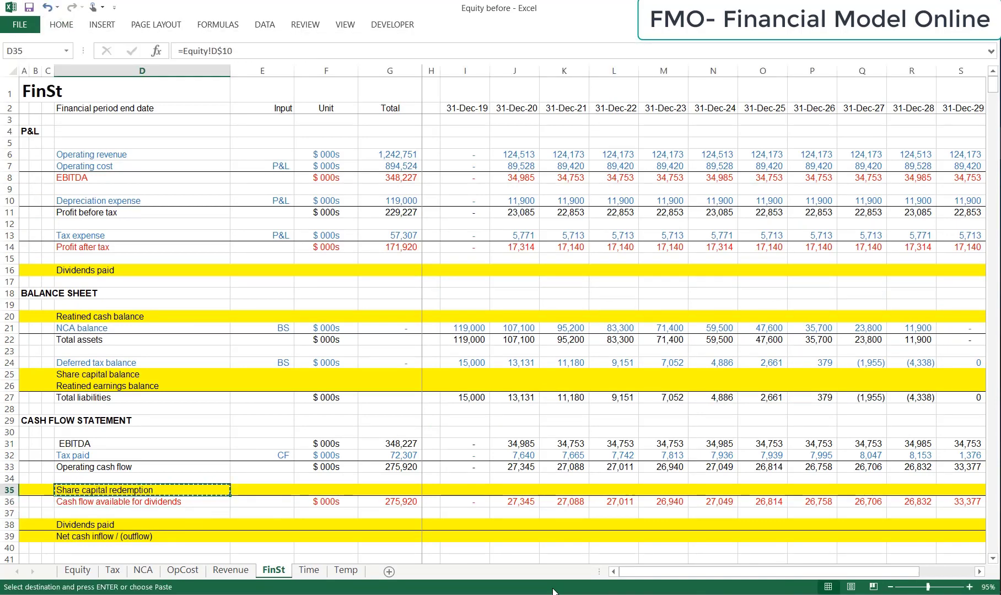
{"action": "key", "text": "ctrl+shift+Right"}
{"action": "key", "text": "ctrl+v"}
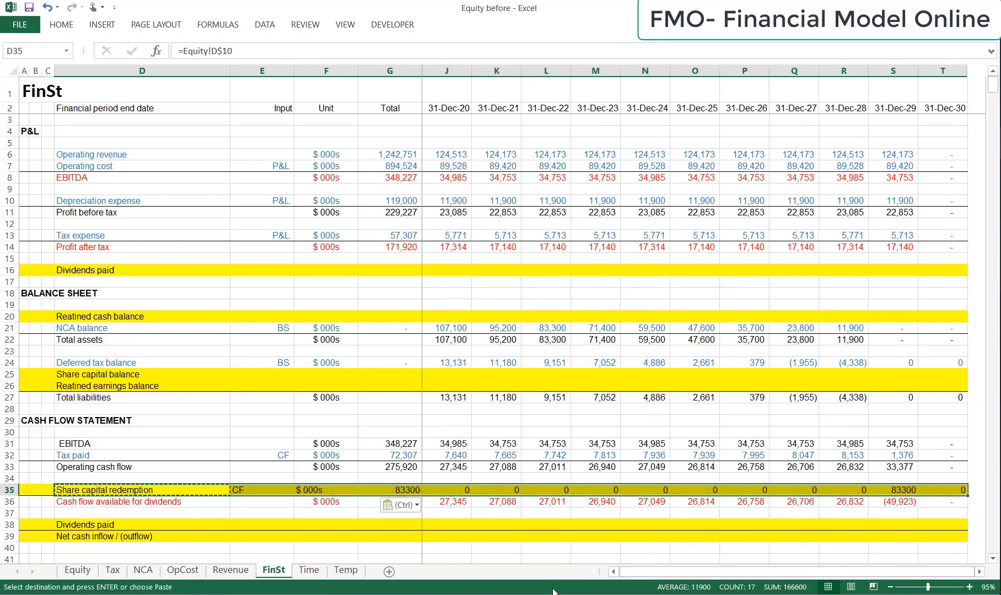
Apply only the formats of the Tax paid row 32 to the whole Share capital redemption row 35
{"action": "key", "text": "Up"}
{"action": "key", "text": "Up"}
{"action": "key", "text": "Up"}
{"action": "key", "text": "shift+space"}
{"action": "key", "text": "ctrl+c"}
{"action": "key", "text": "Down"}
{"action": "key", "text": "Down"}
{"action": "key", "text": "shift+space"}
{"action": "key", "text": "alt+e"}
{"action": "key", "text": "s"}
{"action": "key", "text": "t"}
{"action": "key", "text": "Return"}
{"action": "key", "text": "Escape"}
{"action": "key", "text": "Down"}
{"action": "key", "text": "Up"}
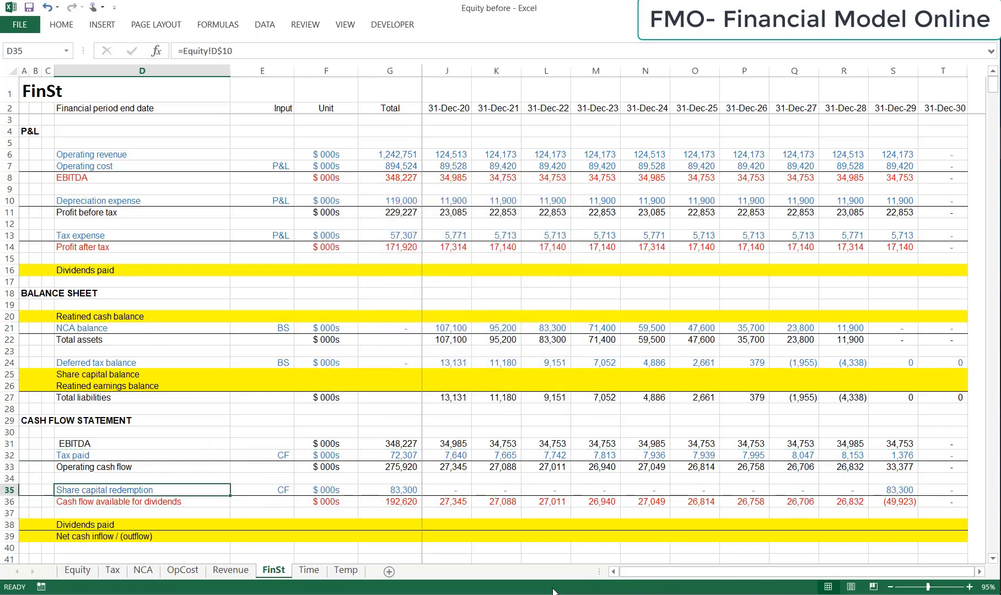
Examine the linked cells of the Share capital redemption row 35 from the label to the first period columns
{"action": "key", "text": "Right"}
{"action": "key", "text": "Right"}
{"action": "key", "text": "Right"}
{"action": "key", "text": "Right"}
{"action": "key", "text": "Right"}
{"action": "key", "text": "Left"}
{"action": "key", "text": "Left"}
{"action": "key", "text": "Right"}
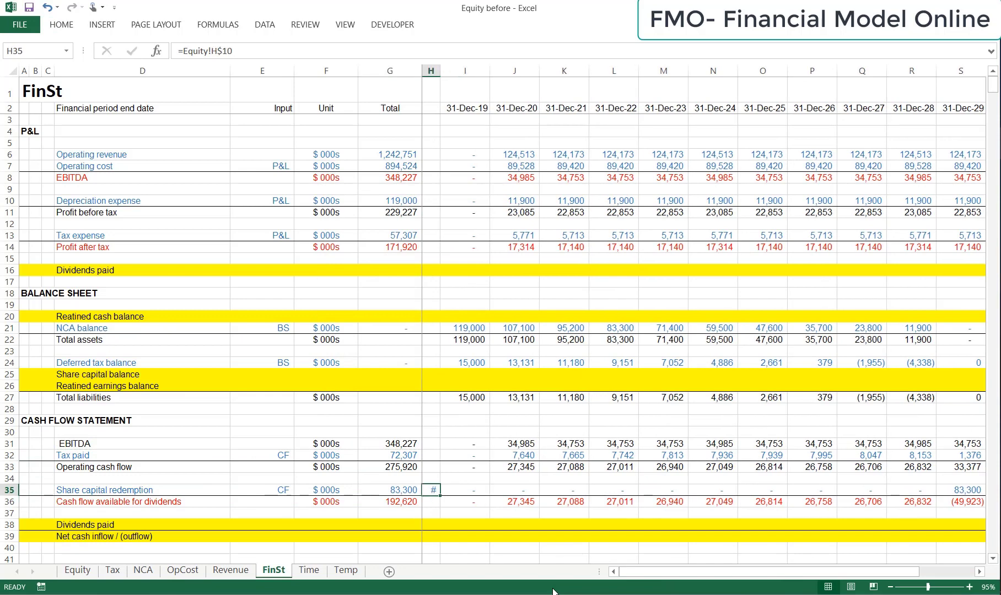
Colour the font of the whole Share capital balance row 20 on the Equity sheet red to mark it as an export line
{"action": "key", "text": "ctrl+Page_Up"}
{"action": "key", "text": "ctrl+Page_Up"}
{"action": "key", "text": "ctrl+Page_Up"}
{"action": "key", "text": "ctrl+Page_Up"}
{"action": "key", "text": "ctrl+Page_Up"}
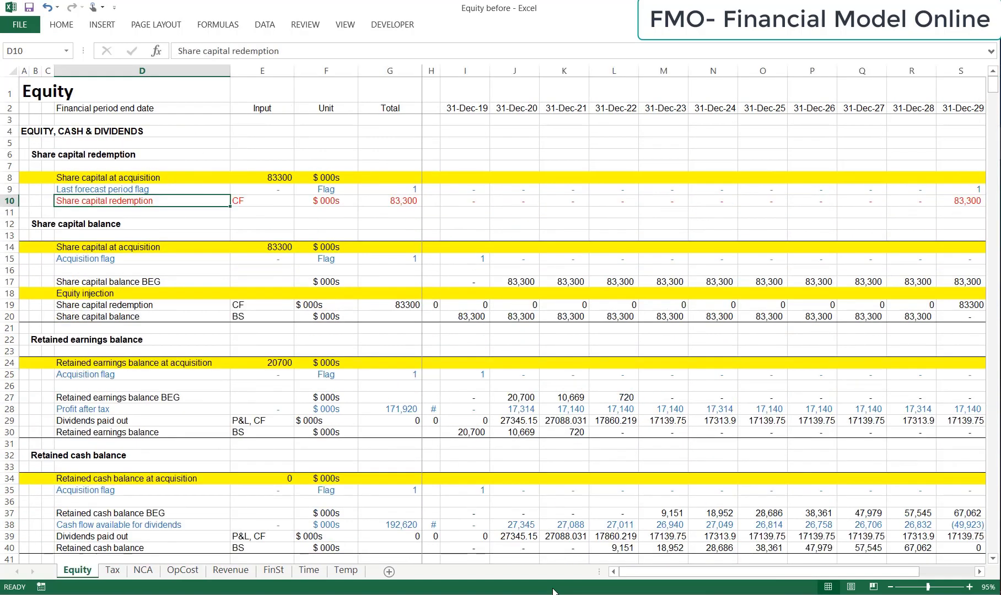
{"action": "key", "text": "Down"}
{"action": "key", "text": "Down"}
{"action": "key", "text": "Down"}
{"action": "key", "text": "Down"}
{"action": "key", "text": "Down"}
{"action": "key", "text": "Down"}
{"action": "key", "text": "Down"}
{"action": "key", "text": "Down"}
{"action": "key", "text": "Down"}
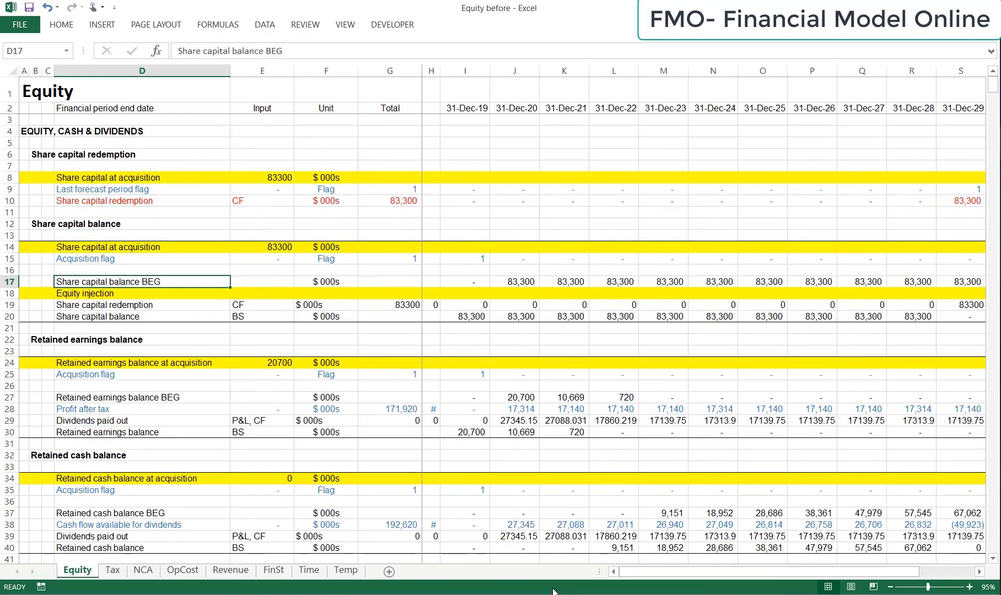
{"action": "key", "text": "Down"}
{"action": "key", "text": "Down"}
{"action": "key", "text": "Down"}
{"action": "key", "text": "Down"}
{"action": "key", "text": "Down"}
{"action": "key", "text": "Down"}
{"action": "key", "text": "Up"}
{"action": "key", "text": "Up"}
{"action": "key", "text": "Up"}
{"action": "key", "text": "Up"}
{"action": "key", "text": "Up"}
{"action": "key", "text": "shift+space"}
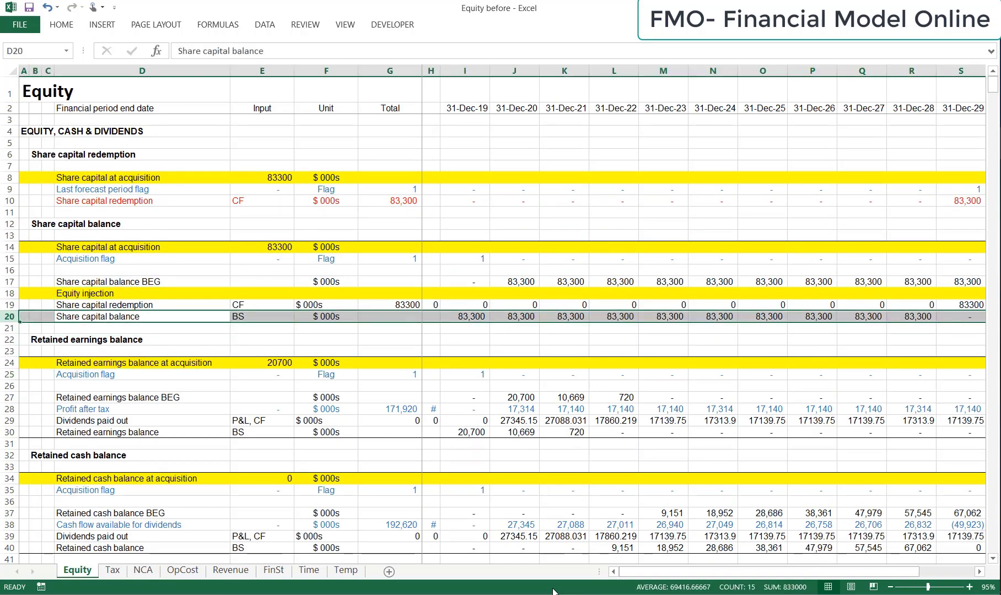
{"action": "key", "text": "alt+h"}
{"action": "key", "text": "f"}
{"action": "key", "text": "c"}
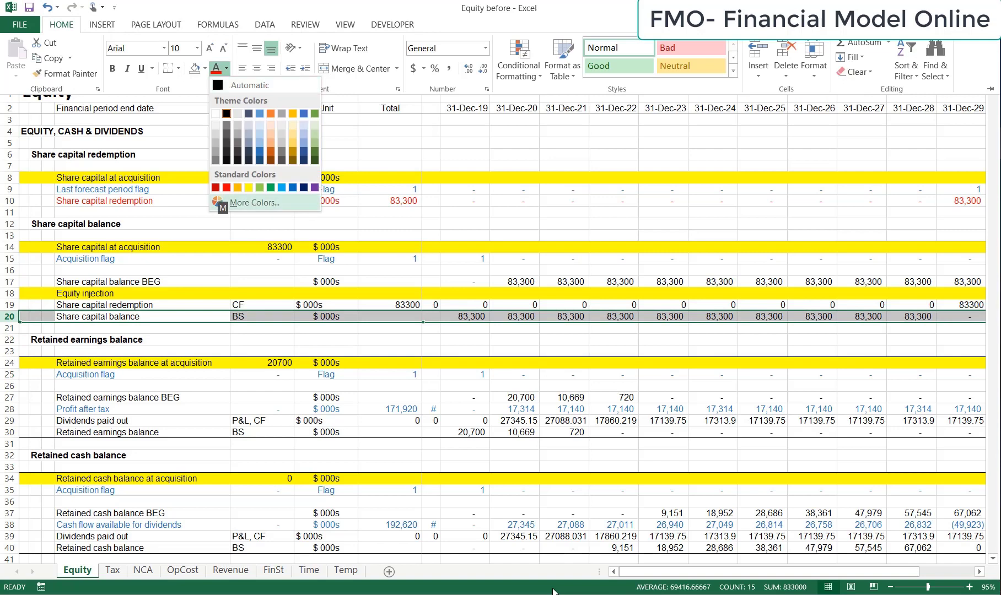
{"action": "key", "text": "Up"}
{"action": "key", "text": "Up"}
{"action": "key", "text": "Return"}
{"action": "key", "text": "Down"}
{"action": "key", "text": "Up"}
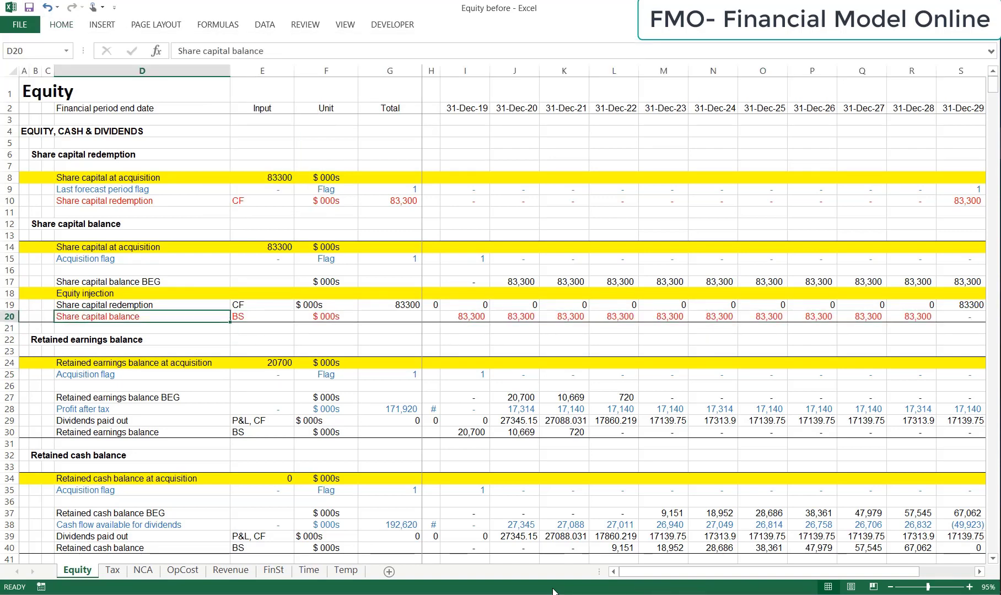
Link cell D25 of the FinSt balance sheet to the Equity share capital balance label as =Equity!D$20, with only the row anchored
{"action": "key", "text": "ctrl+c"}
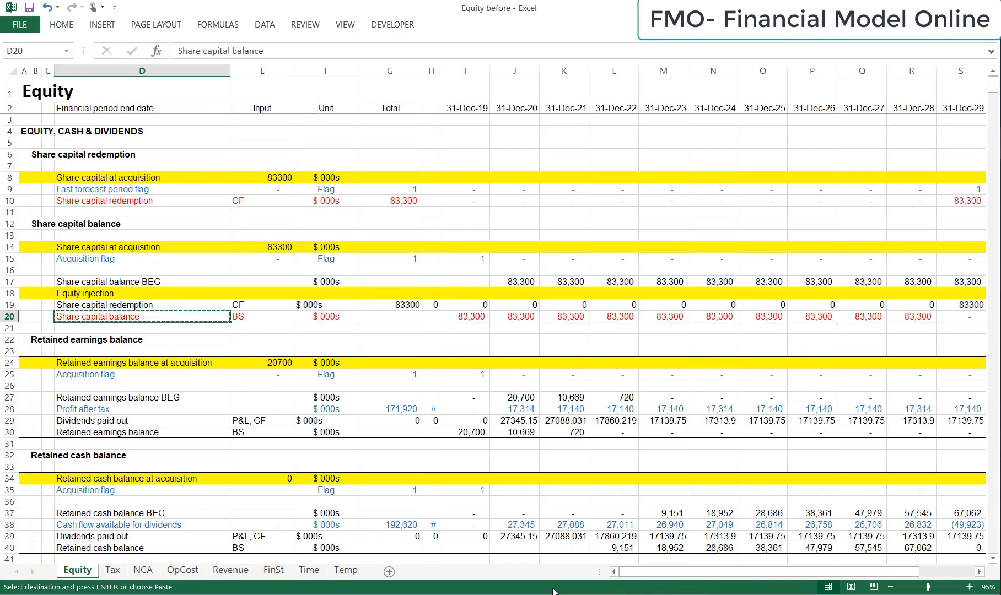
{"action": "key", "text": "ctrl+Page_Down"}
{"action": "key", "text": "ctrl+Page_Down"}
{"action": "key", "text": "ctrl+Page_Down"}
{"action": "key", "text": "ctrl+Page_Down"}
{"action": "key", "text": "ctrl+Page_Down"}
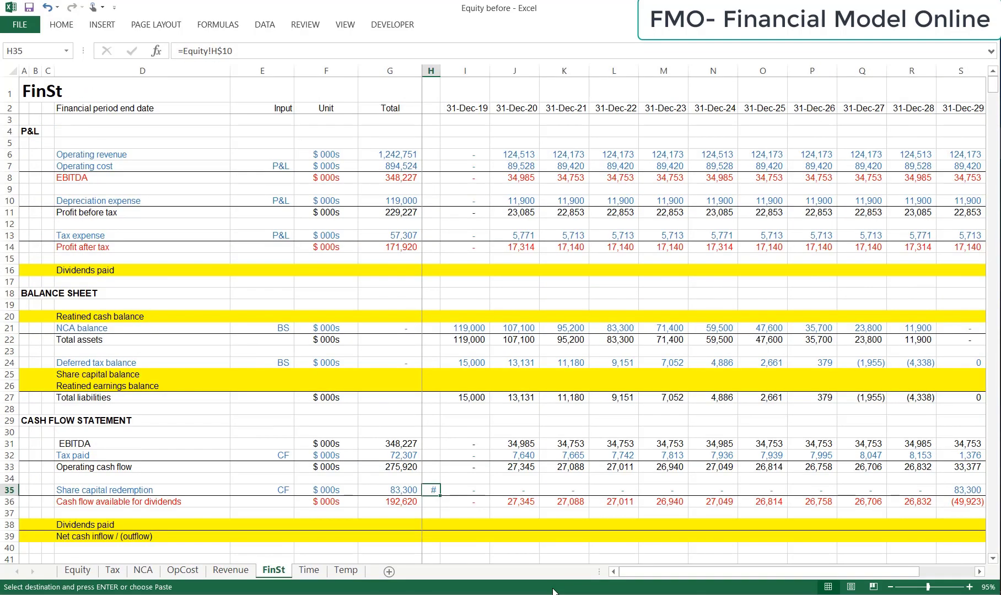
{"action": "key", "text": "Up"}
{"action": "key", "text": "Up"}
{"action": "key", "text": "Up"}
{"action": "key", "text": "Up"}
{"action": "key", "text": "Up"}
{"action": "key", "text": "Left"}
{"action": "key", "text": "Left"}
{"action": "key", "text": "Left"}
{"action": "key", "text": "Left"}
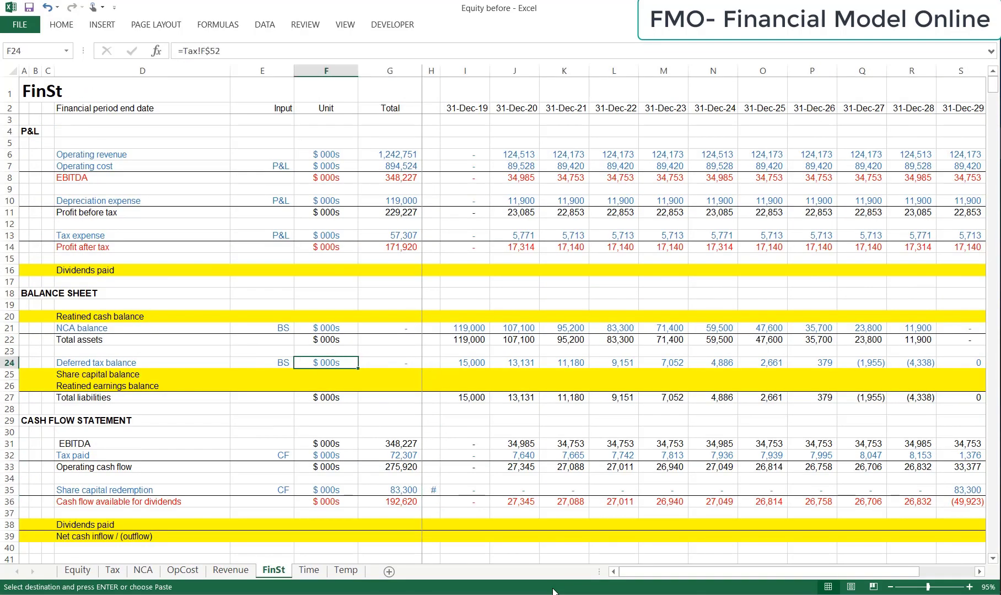
{"action": "key", "text": "Down"}
{"action": "key", "text": "alt+h"}
{"action": "key", "text": "v"}
{"action": "key", "text": "n"}
{"action": "key", "text": "F2"}
{"action": "key", "text": "F4"}
{"action": "key", "text": "Return"}
{"action": "key", "text": "Up"}
Copy the D25 link across the Share capital balance row of the balance sheet through column T
{"action": "key", "text": "ctrl+c"}
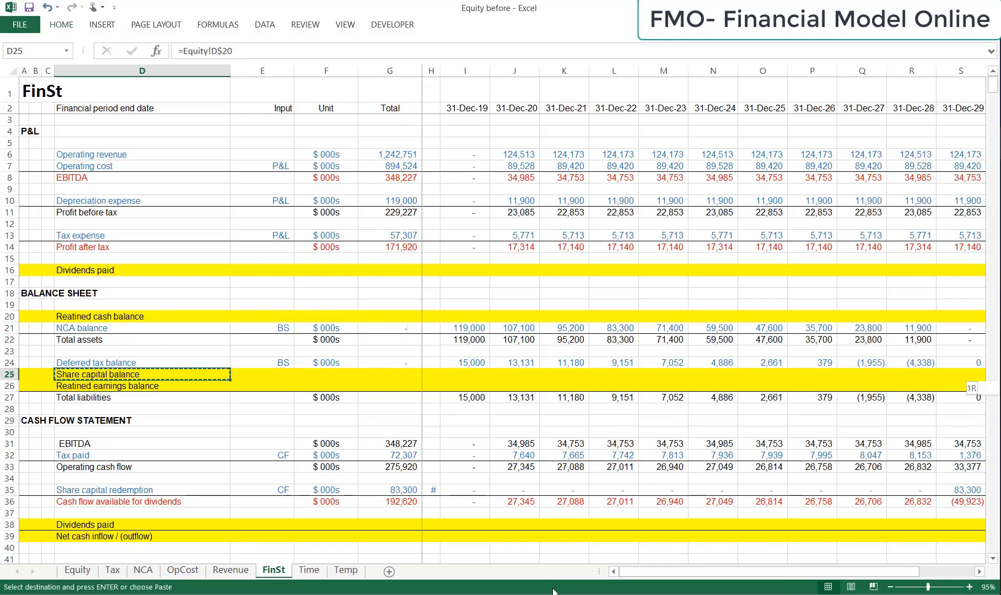
{"action": "key", "text": "ctrl+shift+Right"}
{"action": "key", "text": "ctrl+v"}
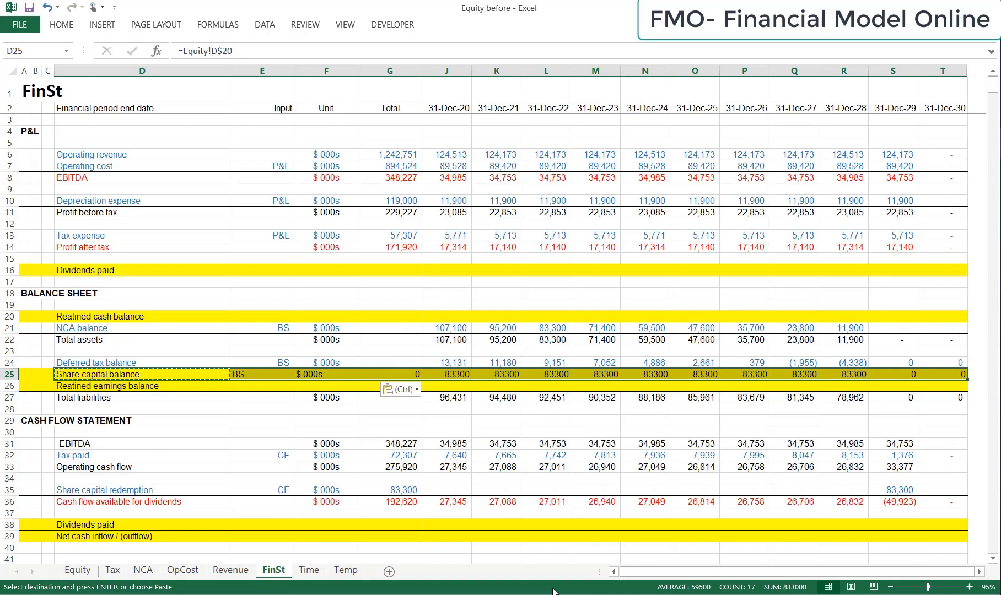
Apply only the formats of the Deferred tax balance row 24 to the whole Share capital balance row 25
{"action": "key", "text": "Up"}
{"action": "key", "text": "shift+space"}
{"action": "key", "text": "ctrl+c"}
{"action": "key", "text": "Down"}
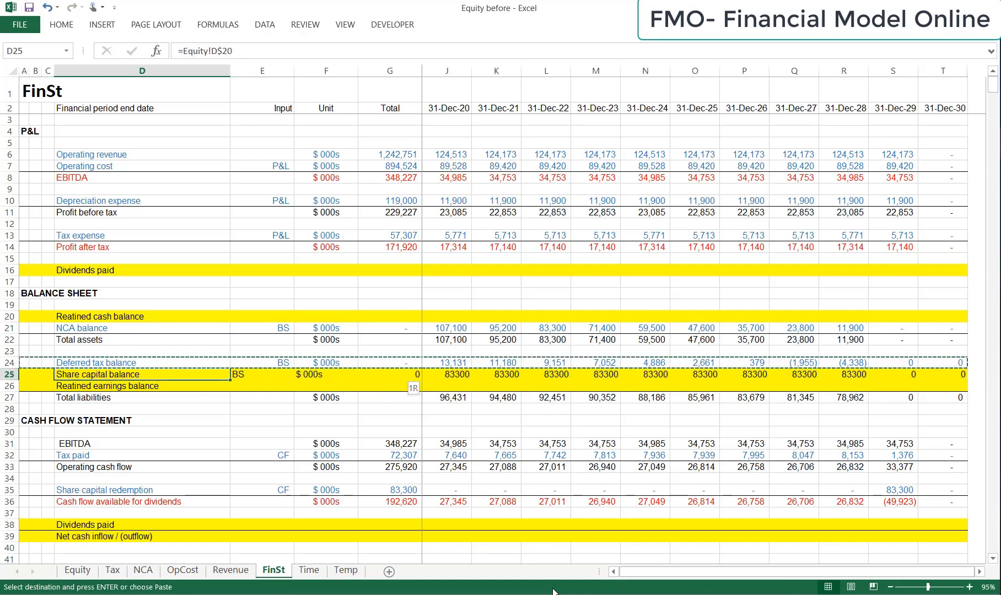
{"action": "key", "text": "shift+space"}
{"action": "key", "text": "ctrl+alt+v"}
{"action": "key", "text": "v"}
{"action": "key", "text": "t"}
{"action": "key", "text": "Return"}
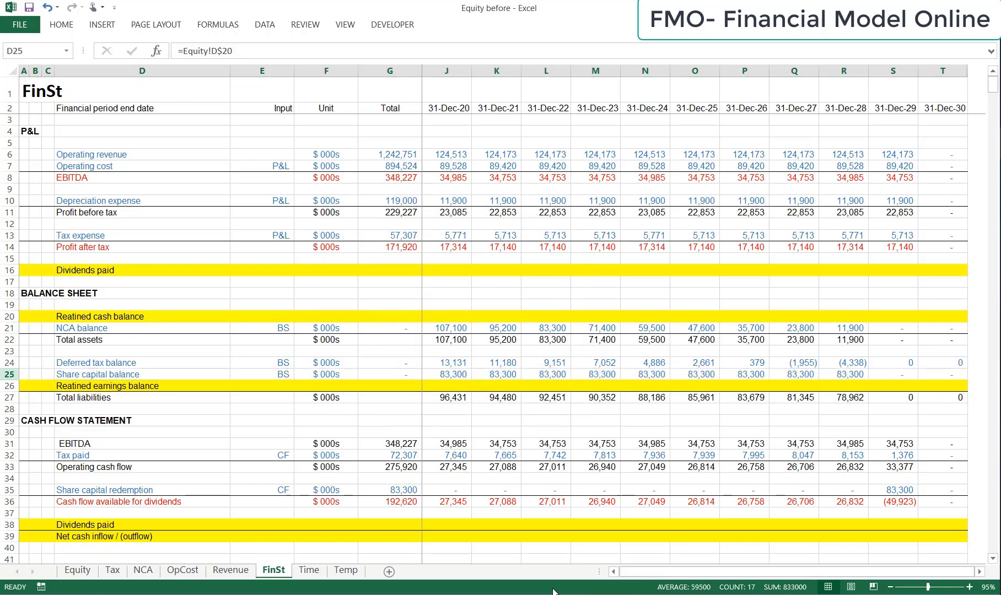
Colour the font of the whole Retained earnings balance row 30 on the Equity sheet red to mark it as an export line
{"action": "key", "text": "ctrl+Page_Up"}
{"action": "key", "text": "ctrl+Page_Up"}
{"action": "key", "text": "ctrl+Page_Up"}
{"action": "key", "text": "ctrl+Page_Up"}
{"action": "key", "text": "ctrl+Page_Up"}
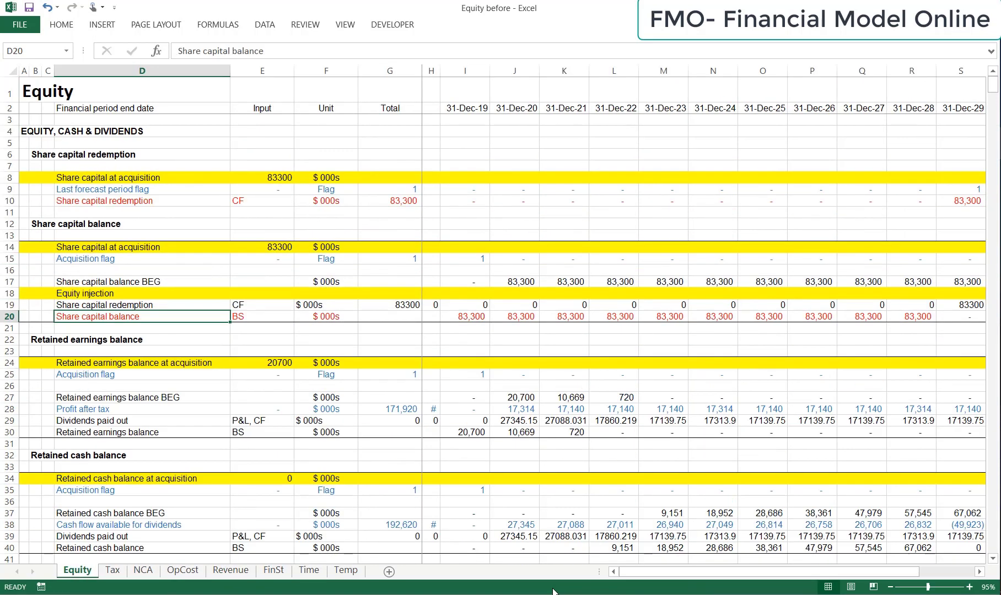
{"action": "key", "text": "Down"}
{"action": "key", "text": "Down"}
{"action": "key", "text": "Down"}
{"action": "key", "text": "Down"}
{"action": "key", "text": "Down"}
{"action": "key", "text": "Down"}
{"action": "key", "text": "Down"}
{"action": "key", "text": "Down"}
{"action": "key", "text": "Down"}
{"action": "key", "text": "Down"}
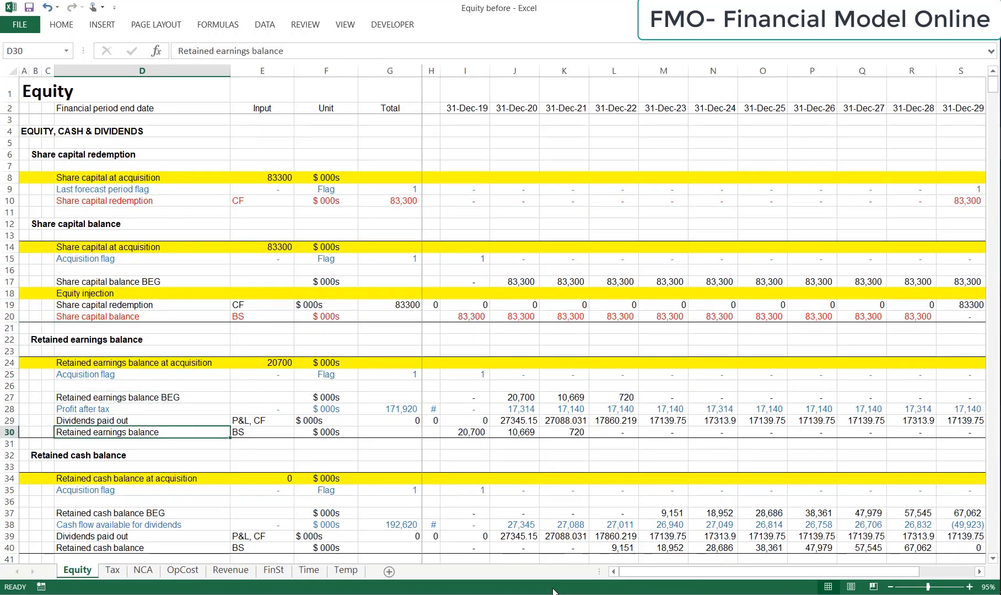
{"action": "key", "text": "shift+space"}
{"action": "key", "text": "alt"}
{"action": "key", "text": "h"}
{"action": "key", "text": "f"}
{"action": "key", "text": "c"}
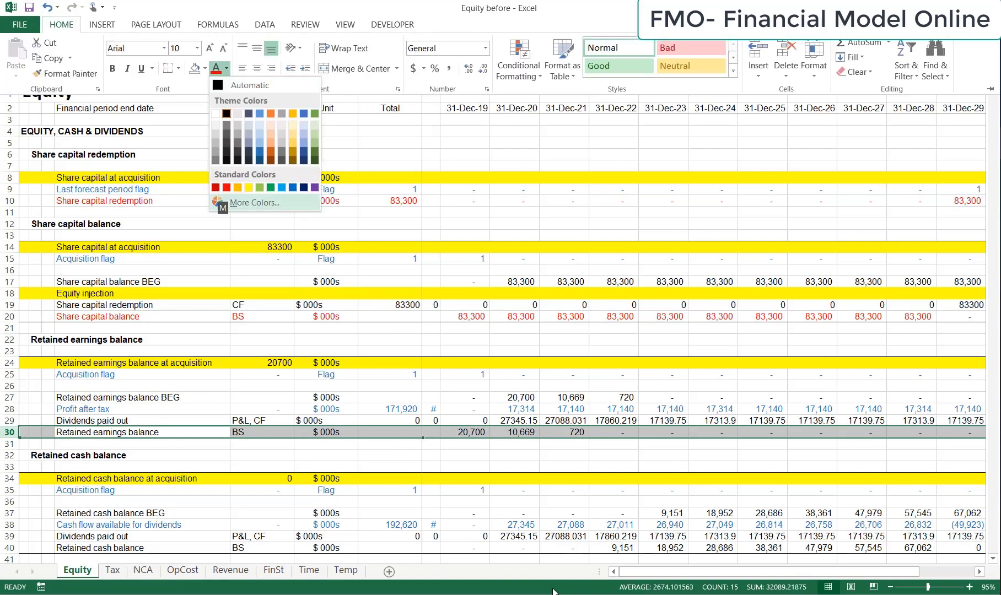
{"action": "key", "text": "Up"}
{"action": "key", "text": "Return"}
{"action": "key", "text": "Down"}
{"action": "key", "text": "Up"}
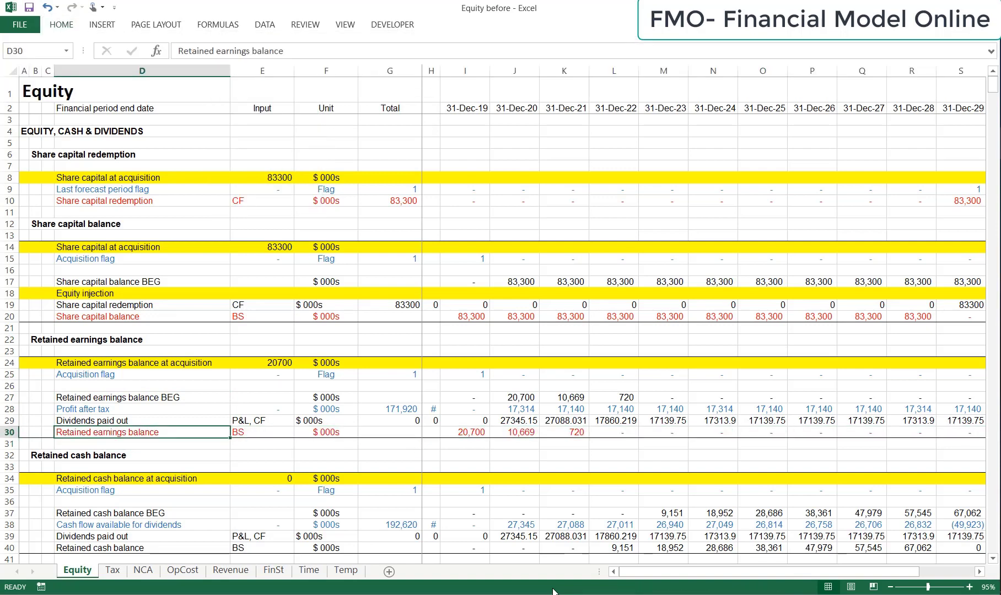
Link FinSt cell D26 to the Equity retained earnings balance label as =Equity!D$30 and copy the link across row 26 through column T
{"action": "key", "text": "ctrl+c"}
{"action": "key", "text": "ctrl+Page_Down"}
{"action": "key", "text": "ctrl+Page_Down"}
{"action": "key", "text": "ctrl+Page_Down"}
{"action": "key", "text": "ctrl+Page_Down"}
{"action": "key", "text": "ctrl+Page_Down"}
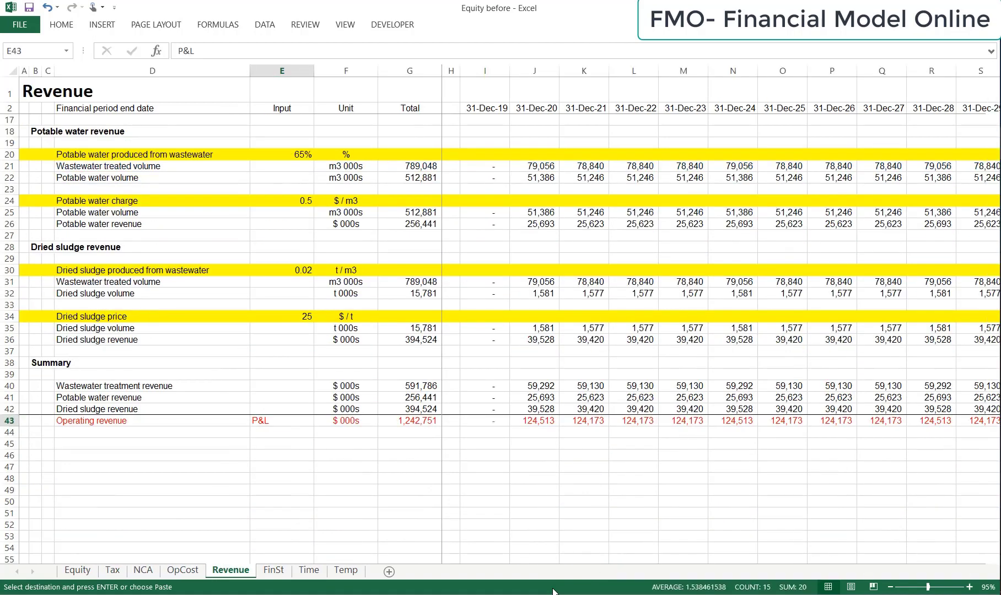
{"action": "key", "text": "Down"}
{"action": "key", "text": "alt+h"}
{"action": "key", "text": "v"}
{"action": "key", "text": "n"}
{"action": "key", "text": "F2"}
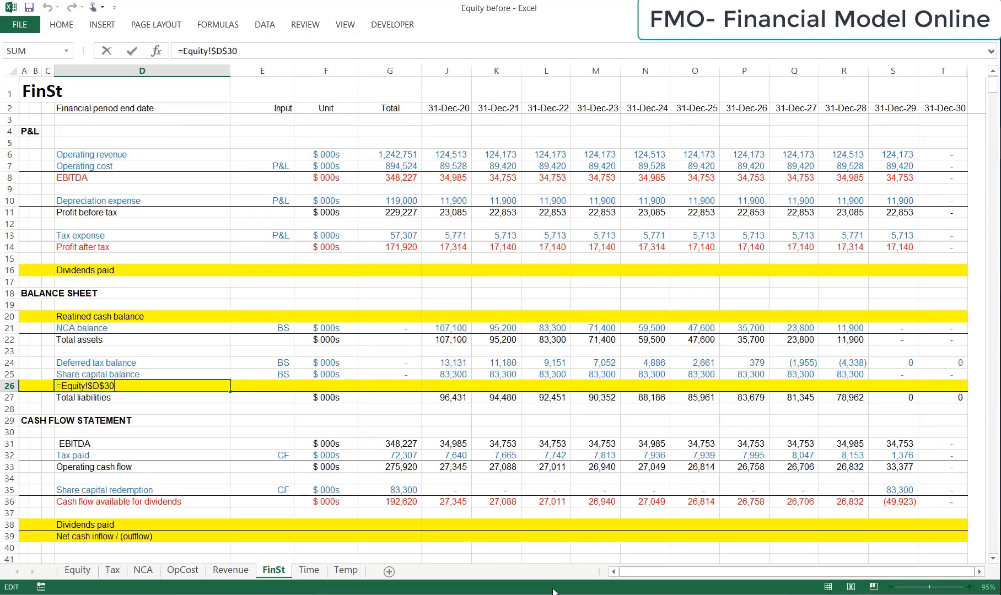
{"action": "key", "text": "ctrl+Return"}
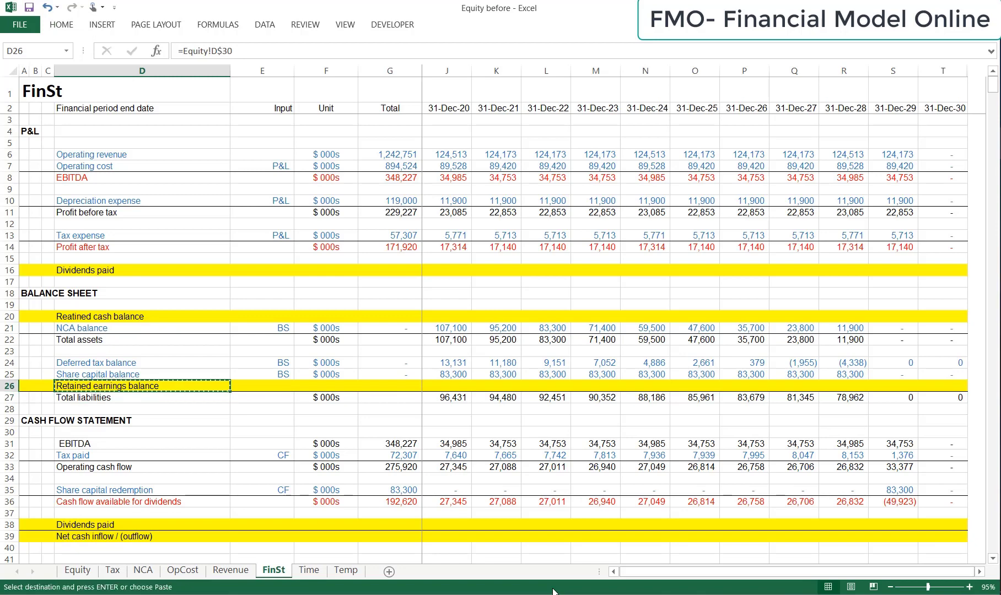
{"action": "key", "text": "ctrl+shift+Right"}
{"action": "key", "text": "ctrl+v"}
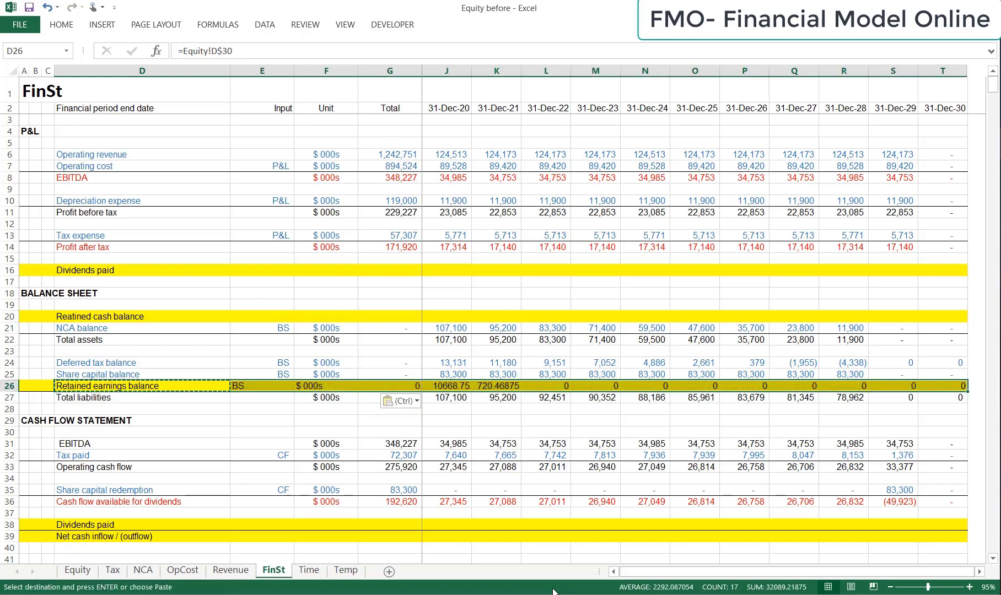
Apply only the formats of the NCA balance row 21 to the whole Retained earnings balance row 26
{"action": "key", "text": "Up"}
{"action": "key", "text": "Up"}
{"action": "key", "text": "Up"}
{"action": "key", "text": "Up"}
{"action": "key", "text": "Up"}
{"action": "key", "text": "Up"}
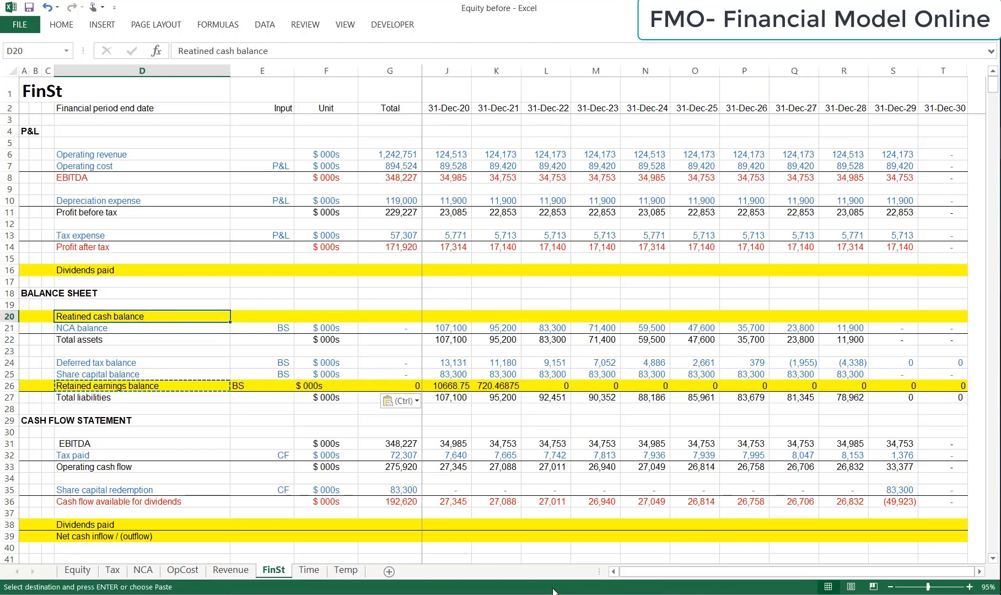
{"action": "key", "text": "Down"}
{"action": "key", "text": "shift+space"}
{"action": "key", "text": "ctrl+c"}
{"action": "key", "text": "Down"}
{"action": "key", "text": "Down"}
{"action": "key", "text": "Down"}
{"action": "key", "text": "Down"}
{"action": "key", "text": "Down"}
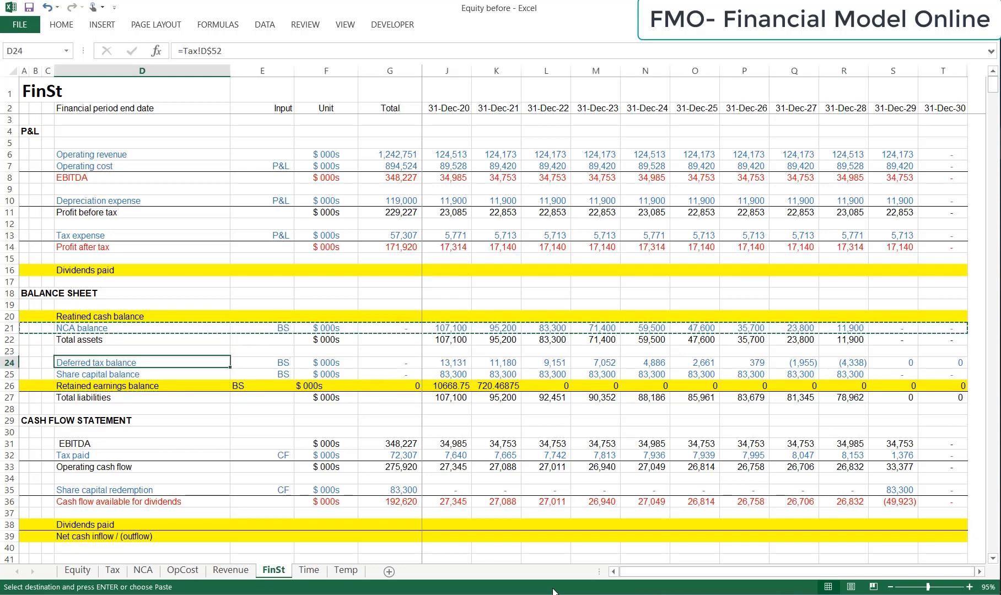
{"action": "key", "text": "shift+space"}
{"action": "key", "text": "alt+e"}
{"action": "key", "text": "s"}
{"action": "key", "text": "t"}
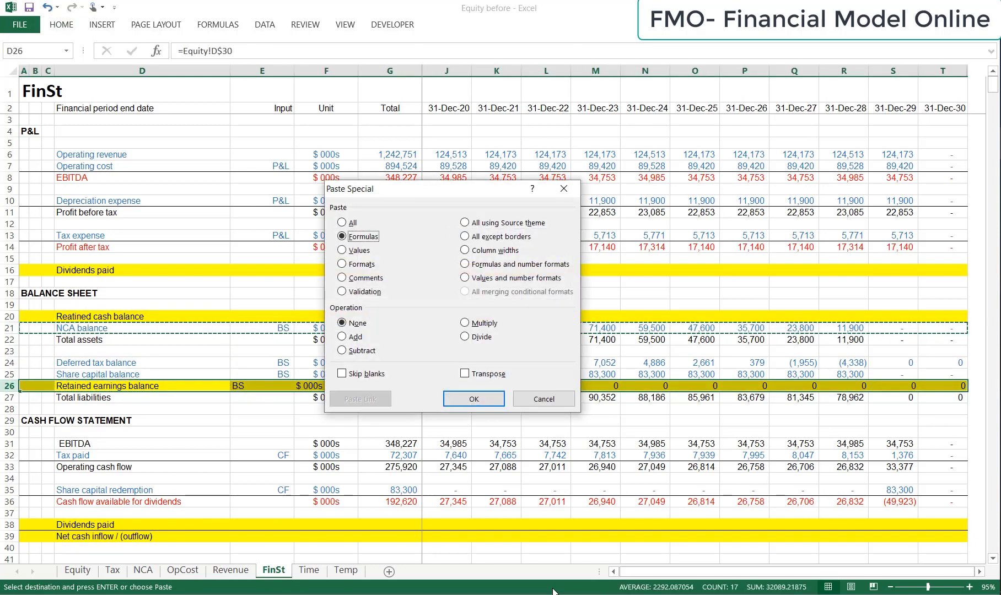
{"action": "key", "text": "Return"}
{"action": "key", "text": "Escape"}
{"action": "key", "text": "Down"}
{"action": "key", "text": "Up"}
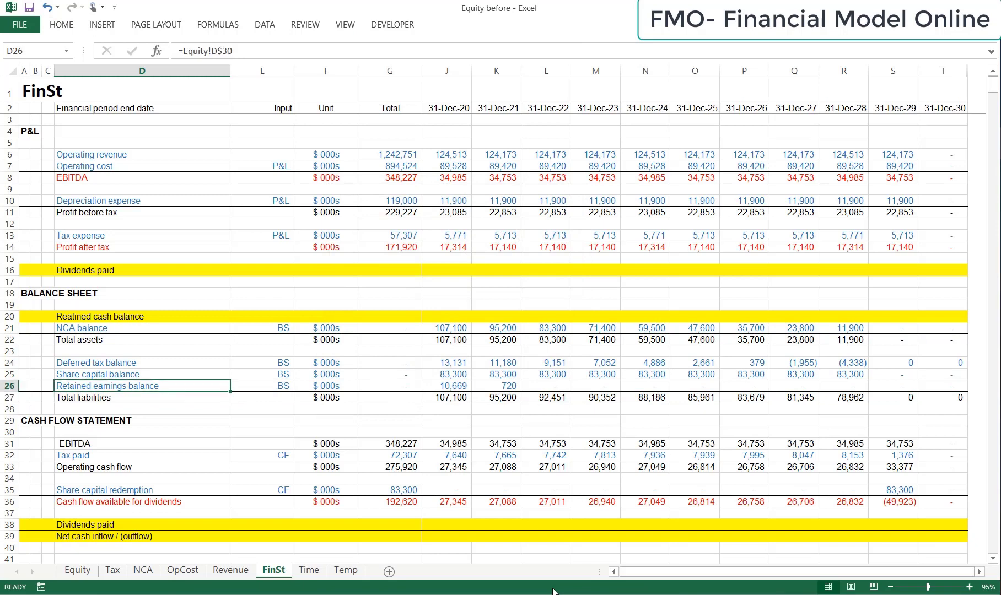
Examine the linked cells of the Retained earnings balance row 26 from the label through column H
{"action": "key", "text": "Right"}
{"action": "key", "text": "Right"}
{"action": "key", "text": "Right"}
{"action": "key", "text": "Right"}
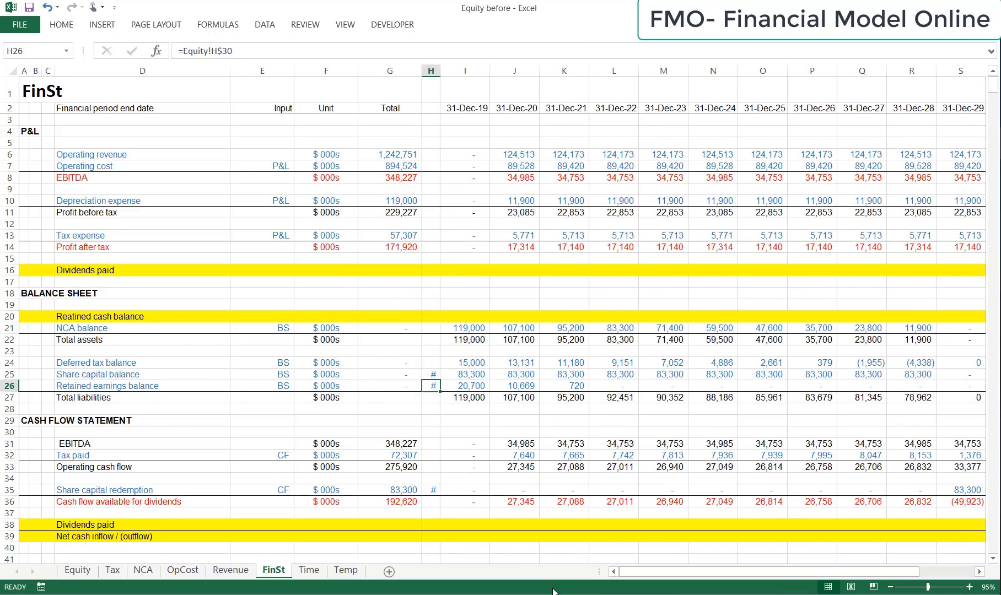
{"action": "key", "text": "Left"}
{"action": "key", "text": "Left"}
{"action": "key", "text": "Left"}
{"action": "key", "text": "Left"}
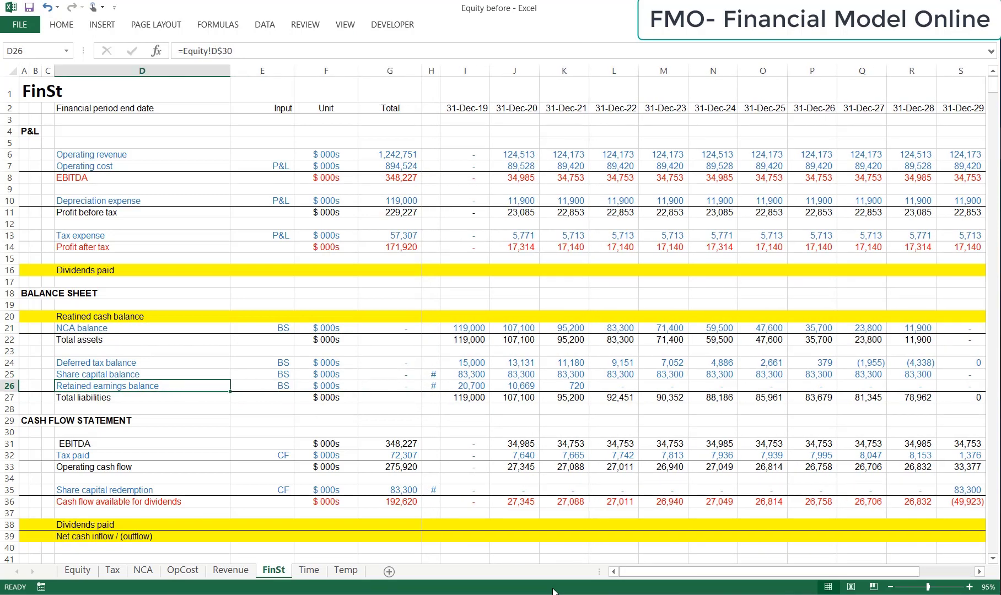
Colour the font of the whole Retained cash balance row 40 on the Equity sheet red to mark it as an export line
{"action": "key", "text": "ctrl+Page_Up"}
{"action": "key", "text": "ctrl+Page_Up"}
{"action": "key", "text": "ctrl+Page_Up"}
{"action": "key", "text": "ctrl+Page_Up"}
{"action": "key", "text": "ctrl+Page_Up"}
{"action": "key", "text": "Down"}
{"action": "key", "text": "Down"}
{"action": "key", "text": "Down"}
{"action": "key", "text": "Down"}
{"action": "key", "text": "Down"}
{"action": "key", "text": "Down"}
{"action": "key", "text": "Down"}
{"action": "key", "text": "Down"}
{"action": "key", "text": "Down"}
{"action": "key", "text": "Down"}
{"action": "key", "text": "Down"}
{"action": "key", "text": "Down"}
{"action": "key", "text": "Down"}
{"action": "key", "text": "Down"}
{"action": "key", "text": "Down"}
{"action": "key", "text": "Down"}
{"action": "key", "text": "Down"}
{"action": "key", "text": "Down"}
{"action": "key", "text": "Down"}
{"action": "key", "text": "Up"}
{"action": "key", "text": "Up"}
{"action": "key", "text": "Up"}
{"action": "key", "text": "Up"}
{"action": "key", "text": "Up"}
{"action": "key", "text": "Up"}
{"action": "key", "text": "Up"}
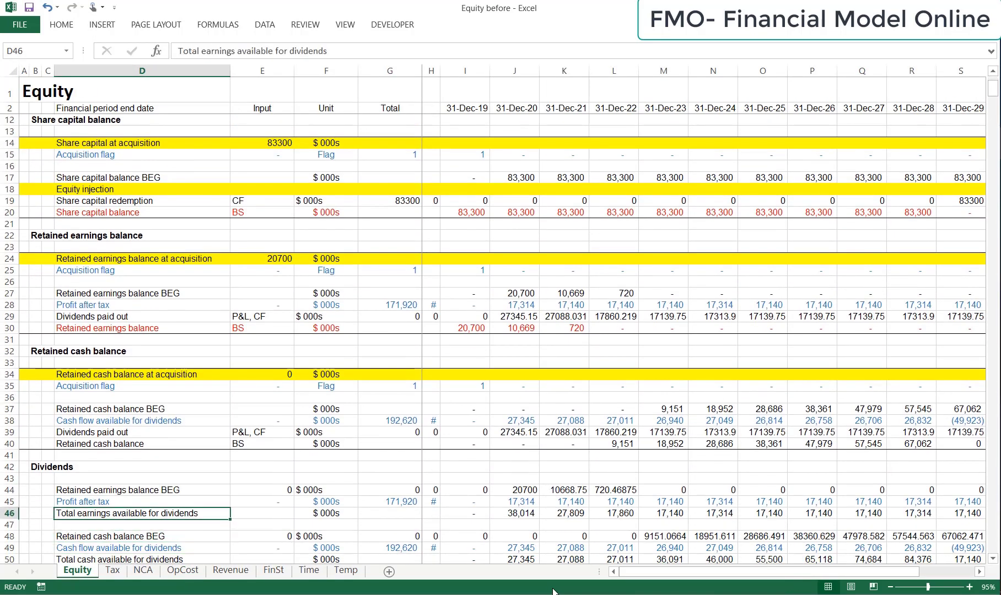
{"action": "key", "text": "Up"}
{"action": "key", "text": "Up"}
{"action": "key", "text": "shift+space"}
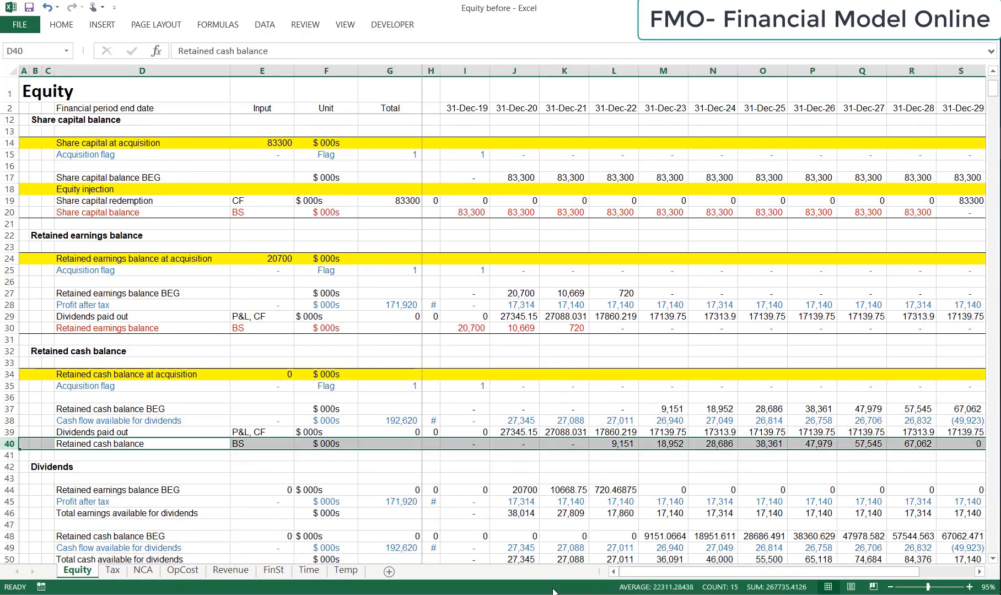
{"action": "key", "text": "alt+h"}
{"action": "key", "text": "f"}
{"action": "key", "text": "c"}
{"action": "key", "text": "Up"}
{"action": "key", "text": "Up"}
{"action": "key", "text": "Right"}
{"action": "key", "text": "Return"}
{"action": "key", "text": "shift+BackSpace"}
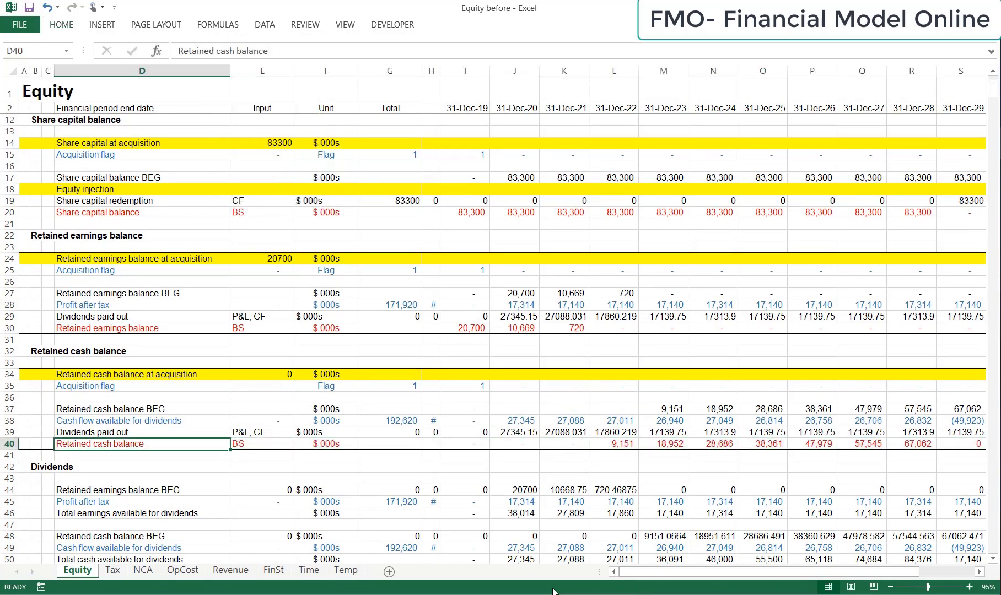
Link FinSt cell D20 to the Equity retained cash balance label as =Equity!D$40 and copy the link across row 20 through column T
{"action": "key", "text": "ctrl+Page_Down"}
{"action": "key", "text": "ctrl+Page_Down"}
{"action": "key", "text": "ctrl+Page_Down"}
{"action": "key", "text": "ctrl+Page_Down"}
{"action": "key", "text": "ctrl+Page_Down"}
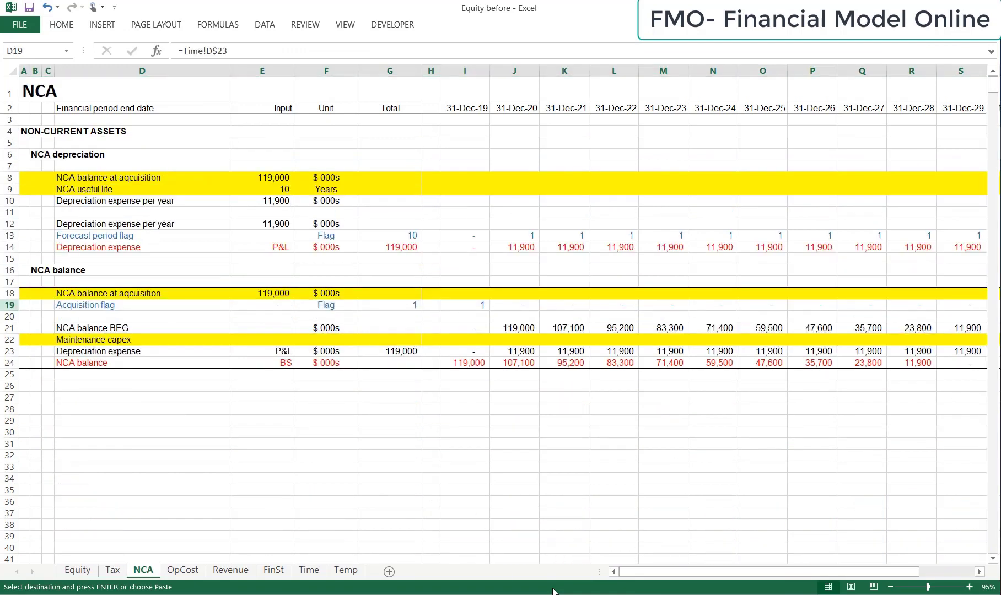
{"action": "key", "text": "Up"}
{"action": "key", "text": "Up"}
{"action": "key", "text": "Up"}
{"action": "key", "text": "Up"}
{"action": "key", "text": "Up"}
{"action": "key", "text": "Up"}
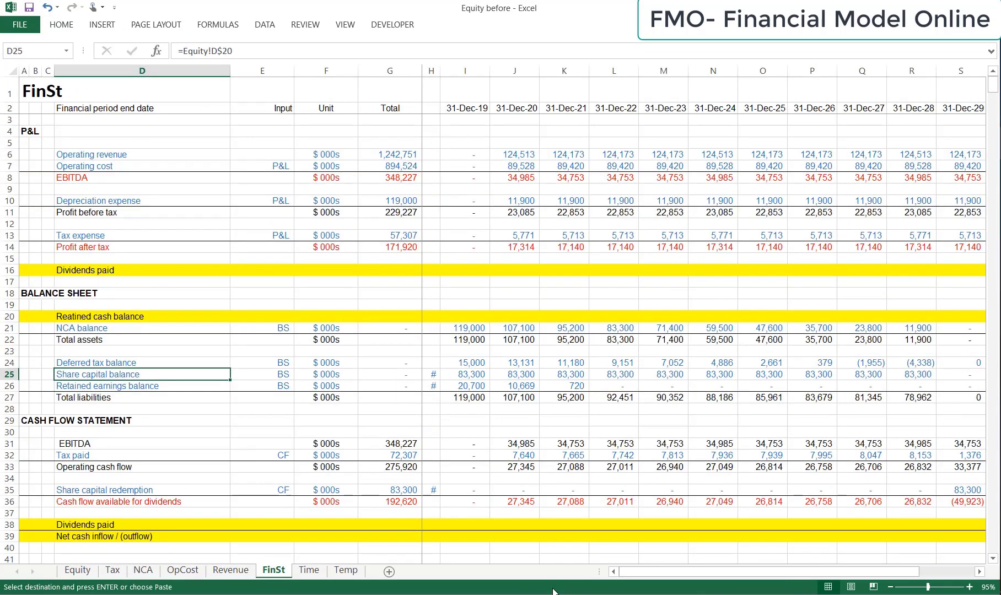
{"action": "key", "text": "alt+h"}
{"action": "key", "text": "v"}
{"action": "key", "text": "n"}
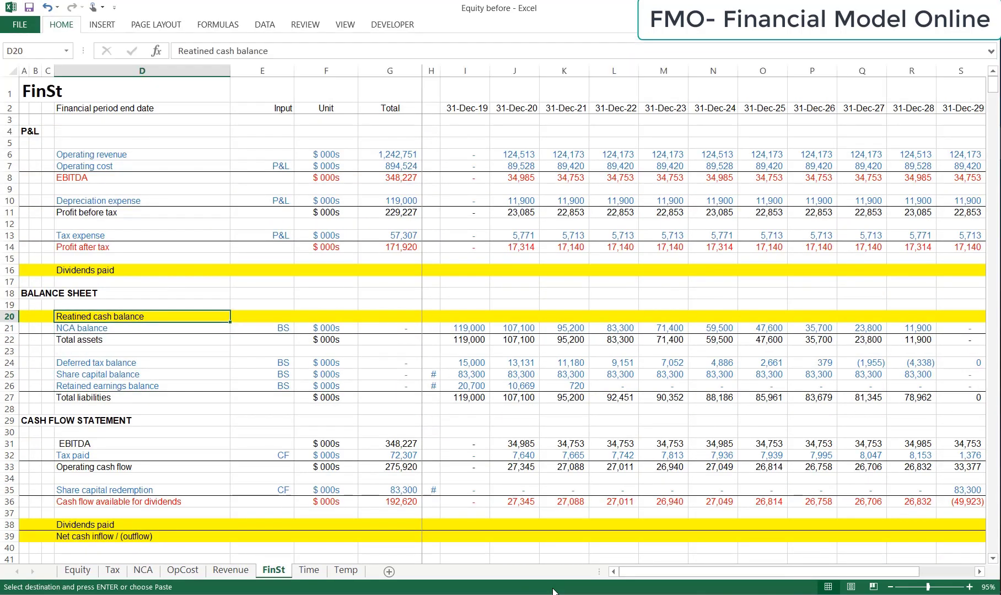
{"action": "key", "text": "F2"}
{"action": "key", "text": "F4"}
{"action": "key", "text": "ctrl+Return"}
{"action": "key", "text": "ctrl+shift+Right"}
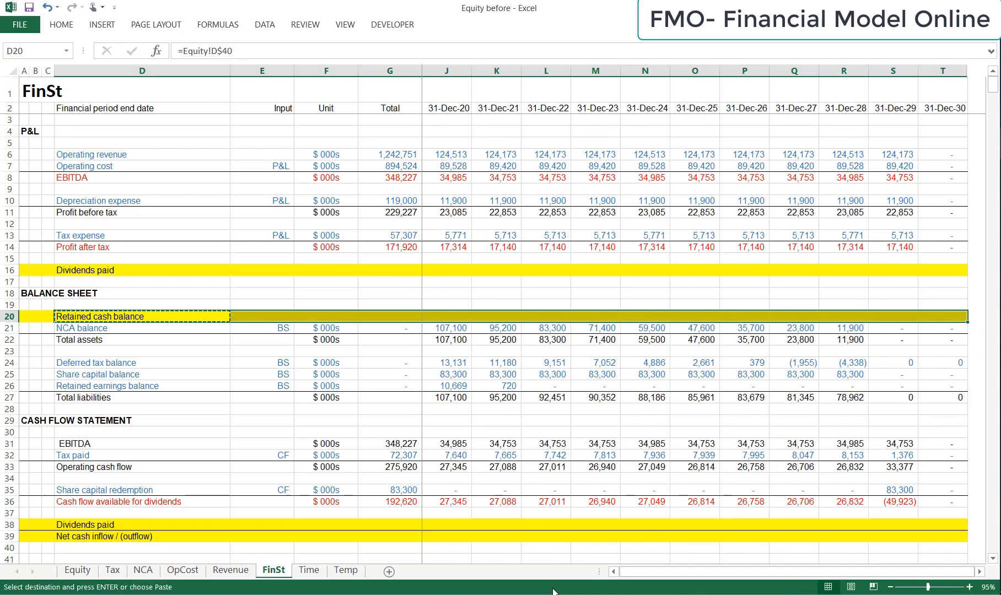
{"action": "key", "text": "ctrl+v"}
{"action": "key", "text": "Escape"}
Apply only the formats of the Deferred tax balance row 24 to the whole Retained cash balance row 20
{"action": "key", "text": "Down"}
{"action": "key", "text": "Down"}
{"action": "key", "text": "Down"}
{"action": "key", "text": "Down"}
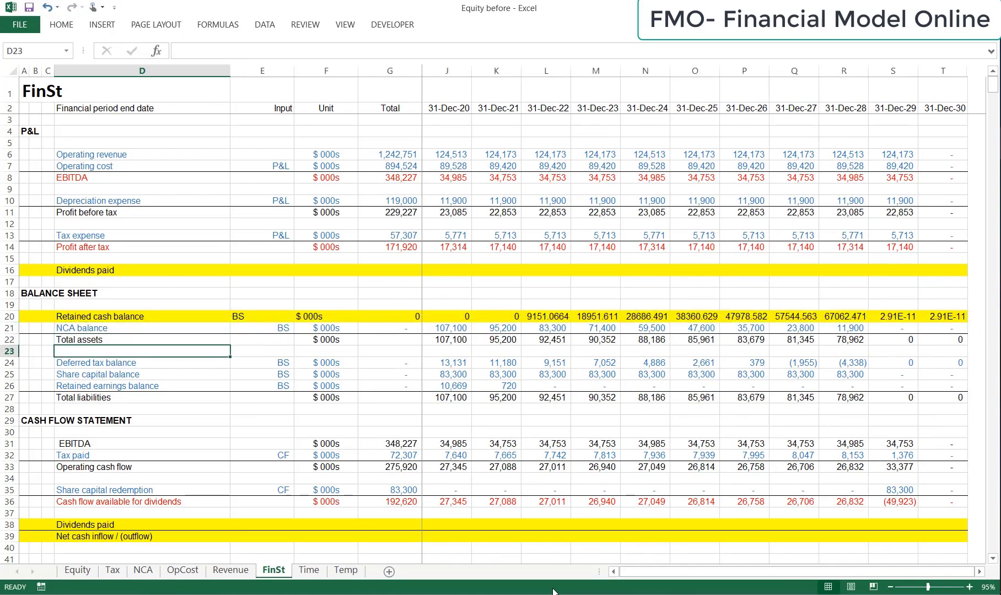
{"action": "key", "text": "ctrl+shift+Right"}
{"action": "key", "text": "ctrl+c"}
{"action": "key", "text": "Up"}
{"action": "key", "text": "Up"}
{"action": "key", "text": "Up"}
{"action": "key", "text": "Up"}
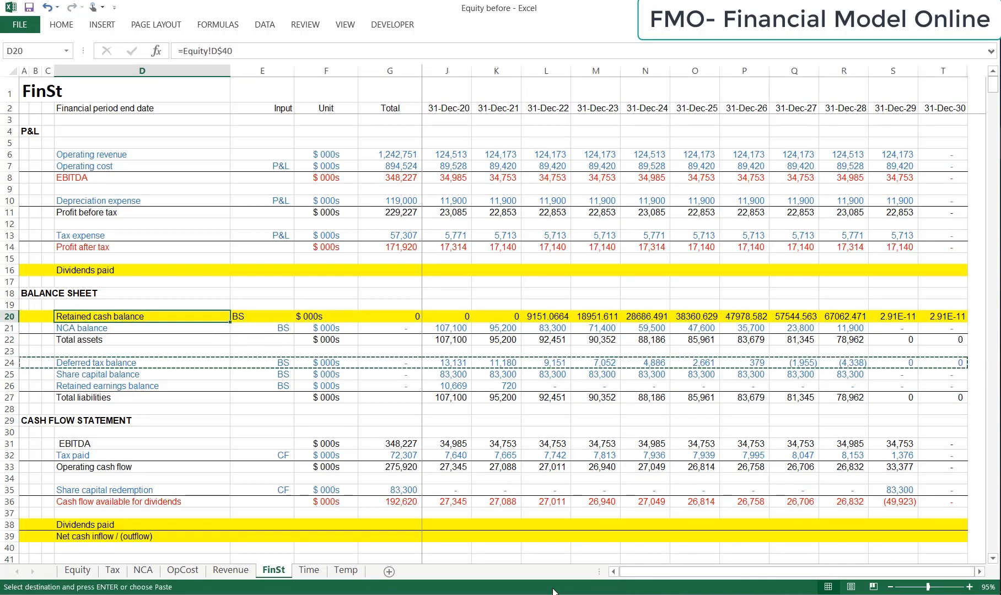
{"action": "key", "text": "ctrl+shift+Right"}
{"action": "key", "text": "ctrl+alt+v"}
{"action": "key", "text": "t"}
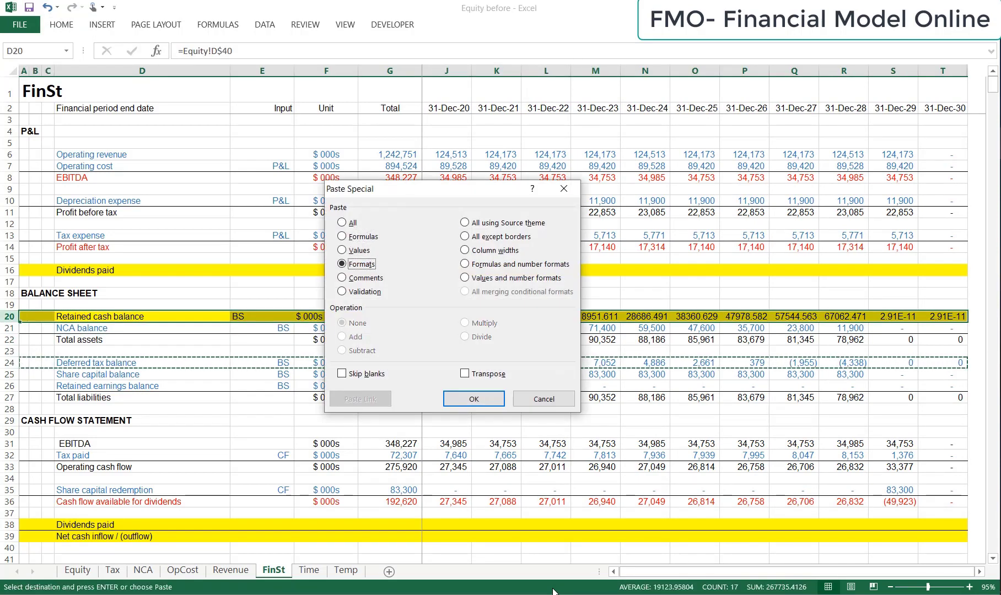
{"action": "key", "text": "Return"}
{"action": "key", "text": "Escape"}
Insert two blank rows at row 28, between Total liabilities and the CASH FLOW STATEMENT heading
{"action": "key", "text": "Down"}
{"action": "key", "text": "Down"}
{"action": "key", "text": "Down"}
{"action": "key", "text": "Down"}
{"action": "key", "text": "Down"}
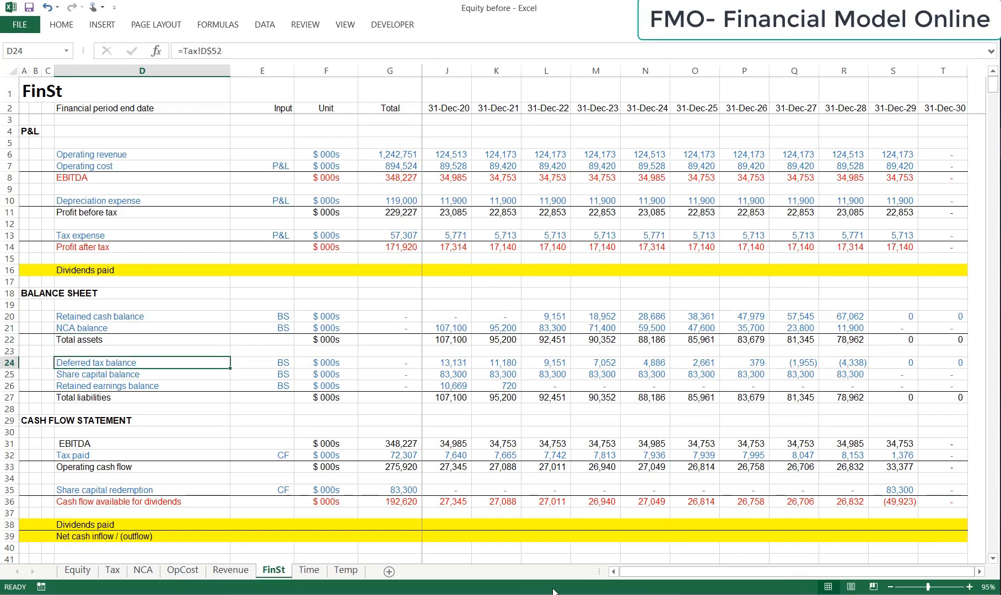
{"action": "key", "text": "Down"}
{"action": "key", "text": "Down"}
{"action": "key", "text": "Down"}
{"action": "key", "text": "shift+space"}
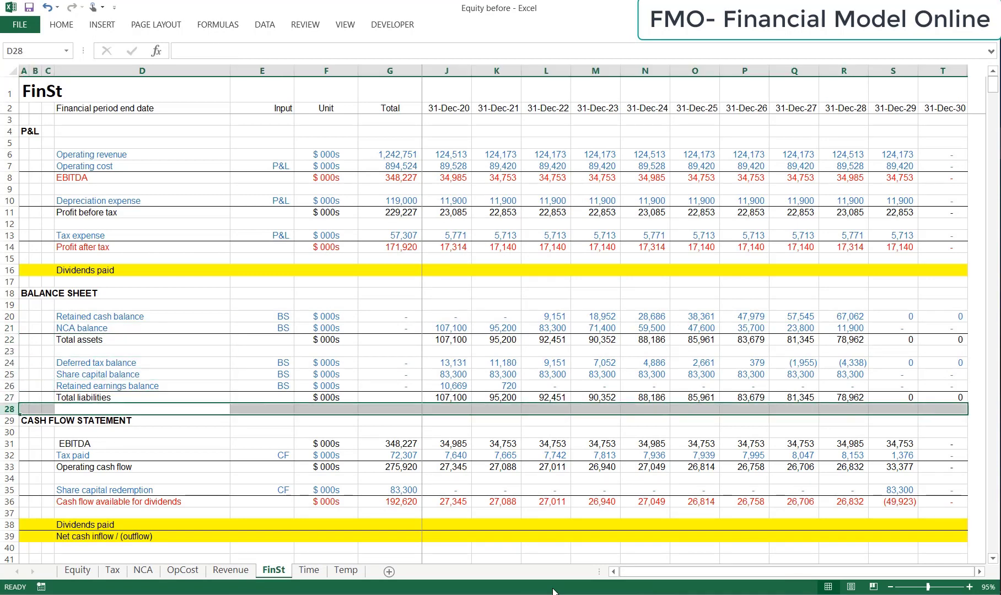
{"action": "key", "text": "ctrl+shift+plus"}
{"action": "key", "text": "ctrl+shift+plus"}
Label cell D29 "BS check" to start a balance sheet check line
{"action": "key", "text": "Down"}
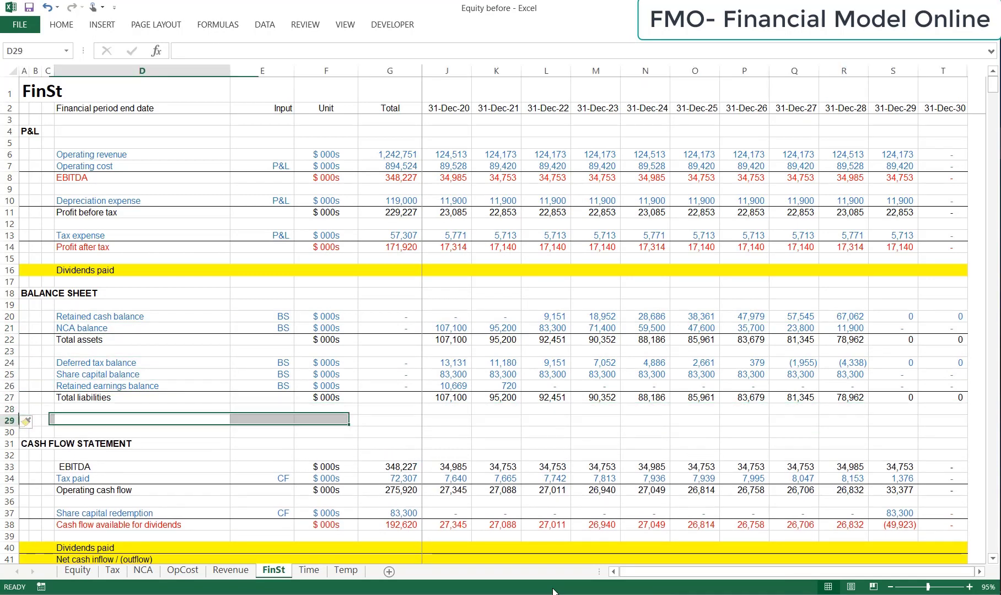
{"action": "type", "text": "BS che"}
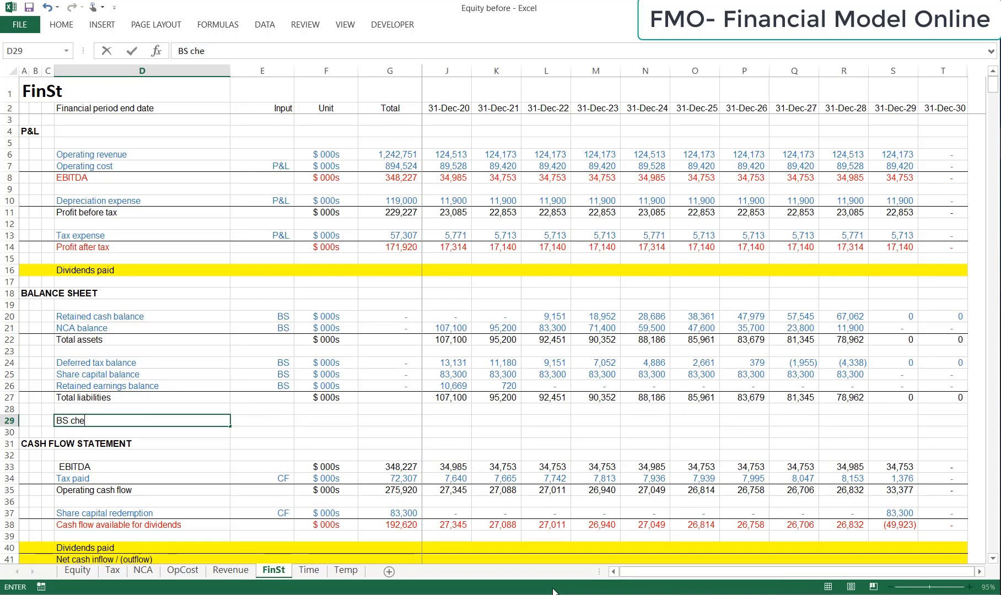
{"action": "key", "text": "Return"}
Enter the balance sheet check formula =I22-I27 in cell I29 and copy it across row 29 through column T
{"action": "key", "text": "Up"}
{"action": "key", "text": "Right"}
{"action": "key", "text": "Right"}
{"action": "key", "text": "Right"}
{"action": "key", "text": "Right"}
{"action": "key", "text": "Right"}
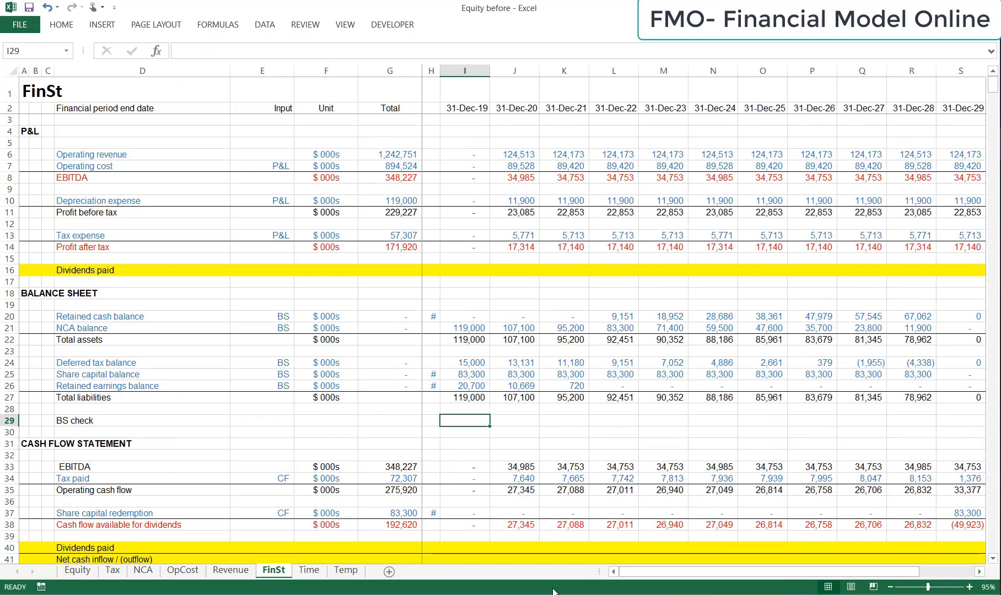
{"action": "type", "text": "=I22-I27"}
{"action": "key", "text": "Return"}
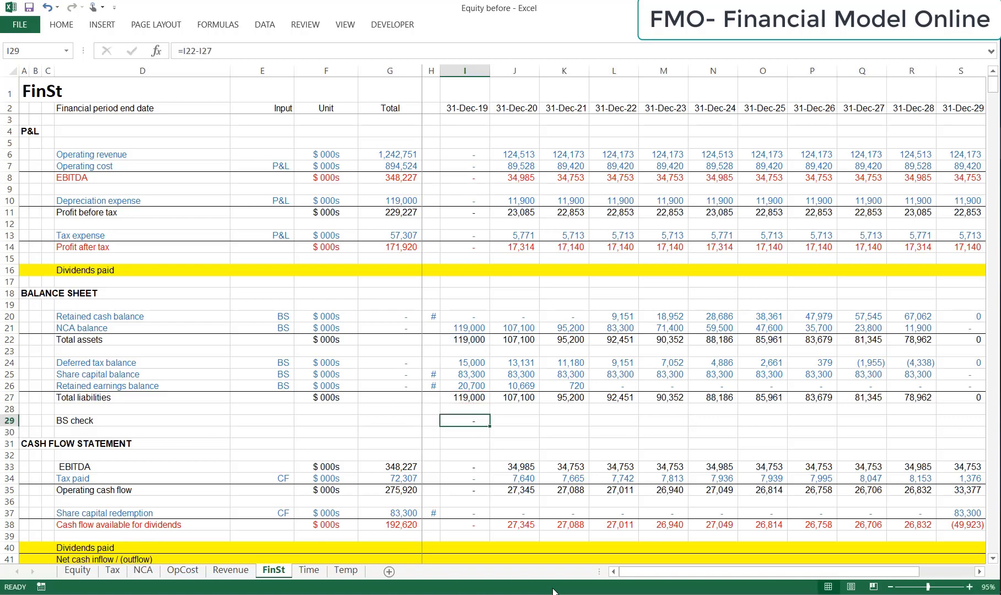
{"action": "key", "text": "ctrl+shift+Right"}
{"action": "key", "text": "ctrl+v"}
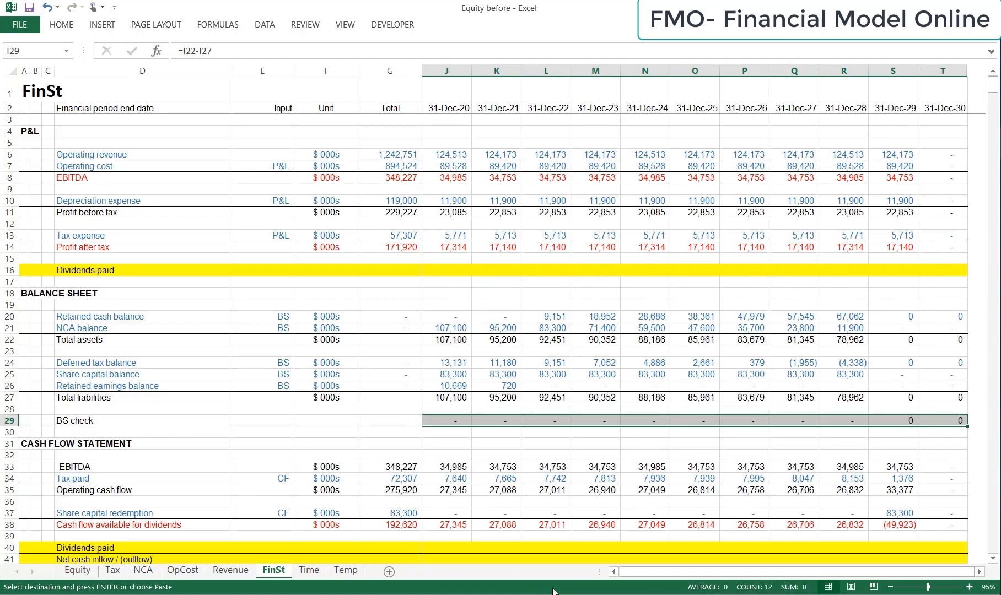
{"action": "key", "text": "Return"}
Examine the BS check results across the periods of row 29, ending back at the row label
{"action": "key", "text": "Right"}
{"action": "key", "text": "Right"}
{"action": "key", "text": "Right"}
{"action": "key", "text": "Right"}
{"action": "key", "text": "Right"}
{"action": "key", "text": "Right"}
{"action": "key", "text": "Right"}
{"action": "key", "text": "Right"}
{"action": "key", "text": "Left"}
{"action": "key", "text": "ctrl+Left"}
{"action": "key", "text": "ctrl+Left"}
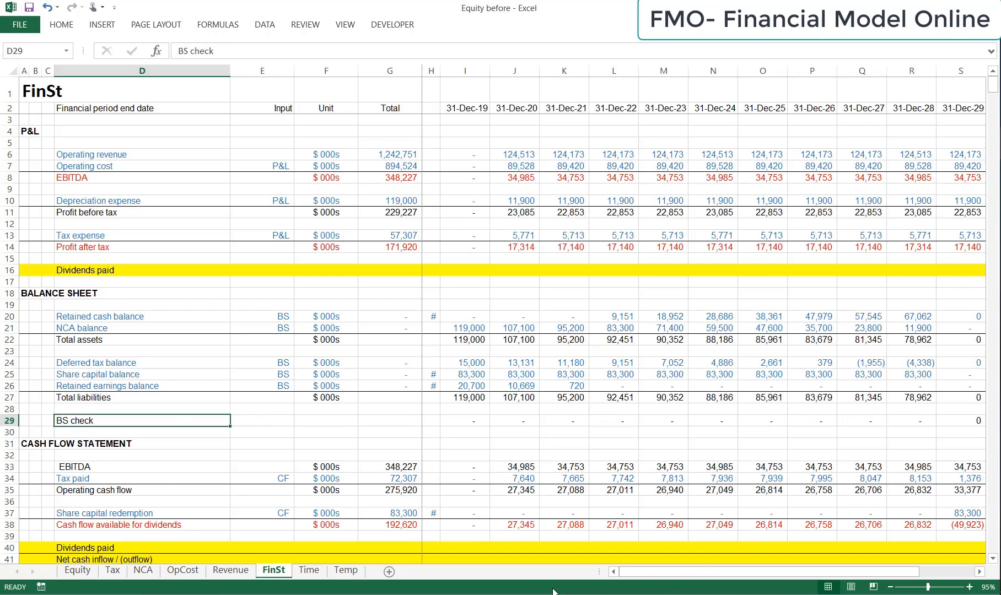
Look over the FinSt lines down through the cash flow statement and back up through the balance sheet
{"action": "key", "text": "Down"}
{"action": "key", "text": "Down"}
{"action": "key", "text": "Down"}
{"action": "key", "text": "Down"}
{"action": "key", "text": "Down"}
{"action": "key", "text": "Down"}
{"action": "key", "text": "Down"}
{"action": "key", "text": "Down"}
{"action": "key", "text": "Down"}
{"action": "key", "text": "Down"}
{"action": "key", "text": "Down"}
{"action": "key", "text": "Down"}
{"action": "key", "text": "Down"}
{"action": "key", "text": "Up"}
{"action": "key", "text": "Up"}
{"action": "key", "text": "Up"}
{"action": "key", "text": "Up"}
{"action": "key", "text": "Up"}
{"action": "key", "text": "Up"}
{"action": "key", "text": "Up"}
{"action": "key", "text": "Up"}
{"action": "key", "text": "Up"}
{"action": "key", "text": "Up"}
{"action": "key", "text": "Up"}
{"action": "key", "text": "Up"}
{"action": "key", "text": "Up"}
{"action": "key", "text": "Up"}
{"action": "key", "text": "Up"}
{"action": "key", "text": "Up"}
{"action": "key", "text": "Up"}
{"action": "key", "text": "Up"}
{"action": "key", "text": "Up"}
{"action": "key", "text": "Up"}
{"action": "key", "text": "Up"}
{"action": "key", "text": "Down"}
On the Equity sheet, set the font of the Dividends paid out line in row 54 to red
{"action": "key", "text": "ctrl+Page_Up"}
{"action": "key", "text": "ctrl+Page_Up"}
{"action": "key", "text": "ctrl+Page_Up"}
{"action": "key", "text": "ctrl+Page_Up"}
{"action": "key", "text": "ctrl+Page_Up"}
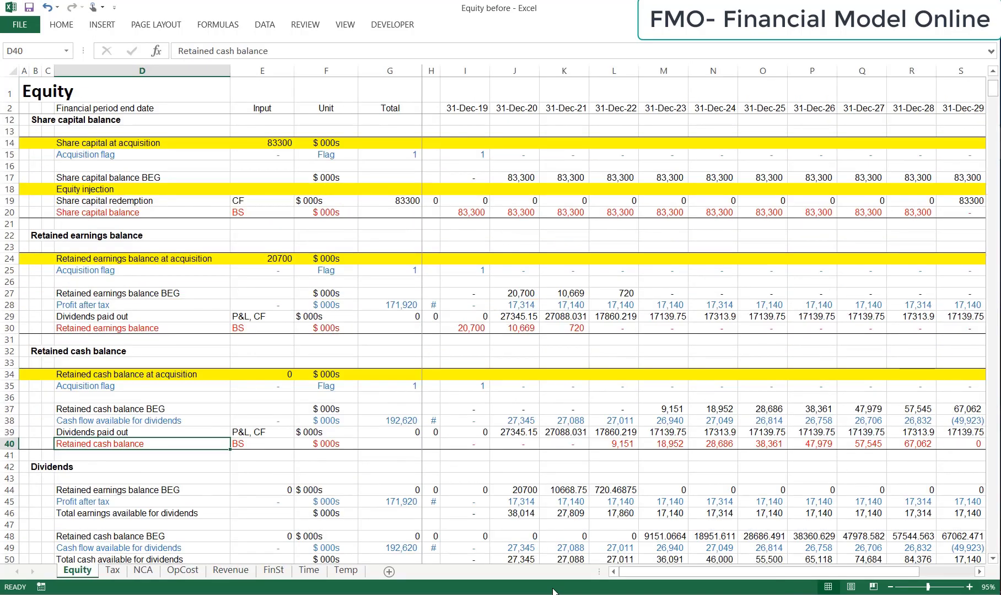
{"action": "key", "text": "Down"}
{"action": "key", "text": "Down"}
{"action": "key", "text": "Down"}
{"action": "key", "text": "Down"}
{"action": "key", "text": "Down"}
{"action": "key", "text": "Down"}
{"action": "key", "text": "Down"}
{"action": "key", "text": "Down"}
{"action": "key", "text": "Down"}
{"action": "key", "text": "Down"}
{"action": "key", "text": "Down"}
{"action": "key", "text": "Down"}
{"action": "key", "text": "Down"}
{"action": "key", "text": "Down"}
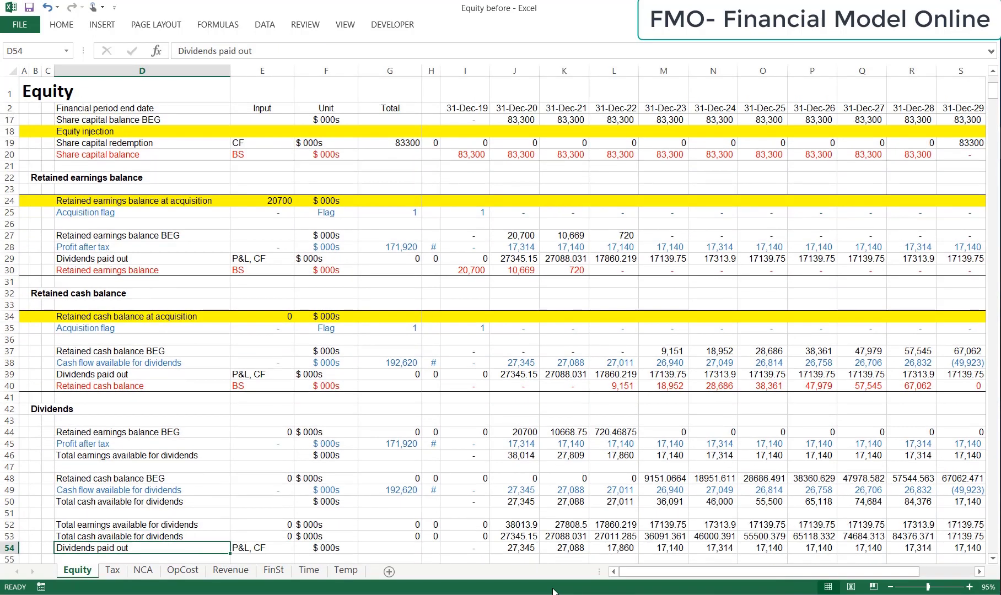
{"action": "key", "text": "Down"}
{"action": "key", "text": "Down"}
{"action": "key", "text": "Up"}
{"action": "key", "text": "Up"}
{"action": "key", "text": "shift+space"}
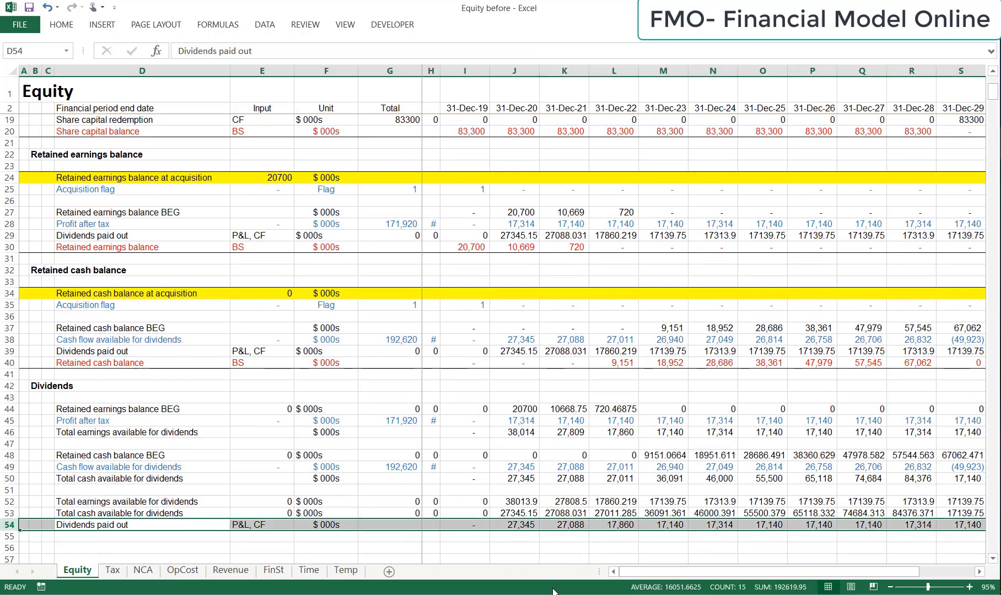
{"action": "key", "text": "alt+h"}
{"action": "key", "text": "f"}
{"action": "key", "text": "c"}
{"action": "key", "text": "Up"}
{"action": "key", "text": "Up"}
{"action": "key", "text": "Right"}
{"action": "key", "text": "Right"}
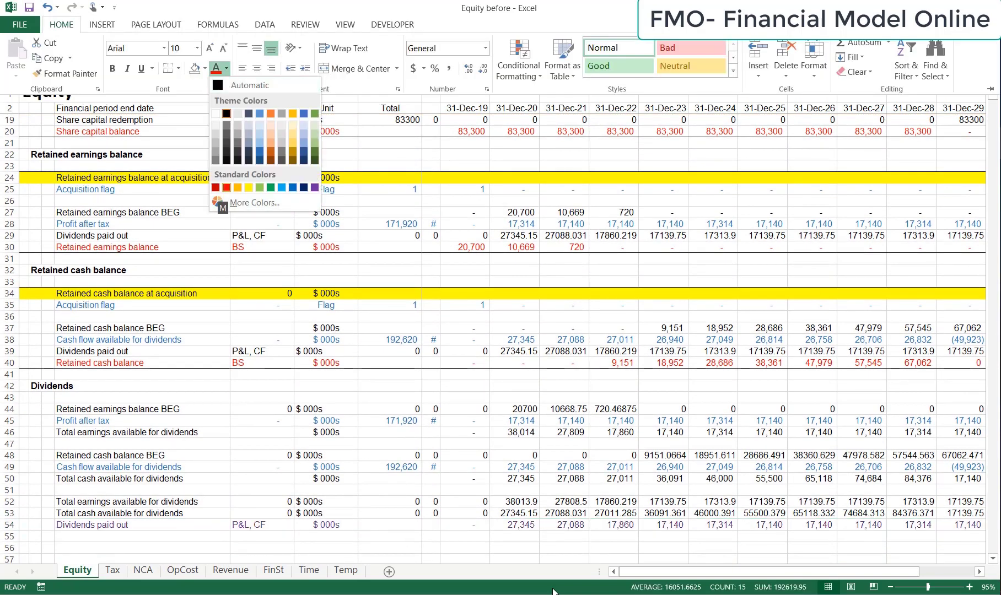
{"action": "key", "text": "Return"}
Copy the Dividends paid out label from Equity D54 and paste it as a link into FinSt cell D16
{"action": "key", "text": "Down"}
{"action": "key", "text": "Up"}
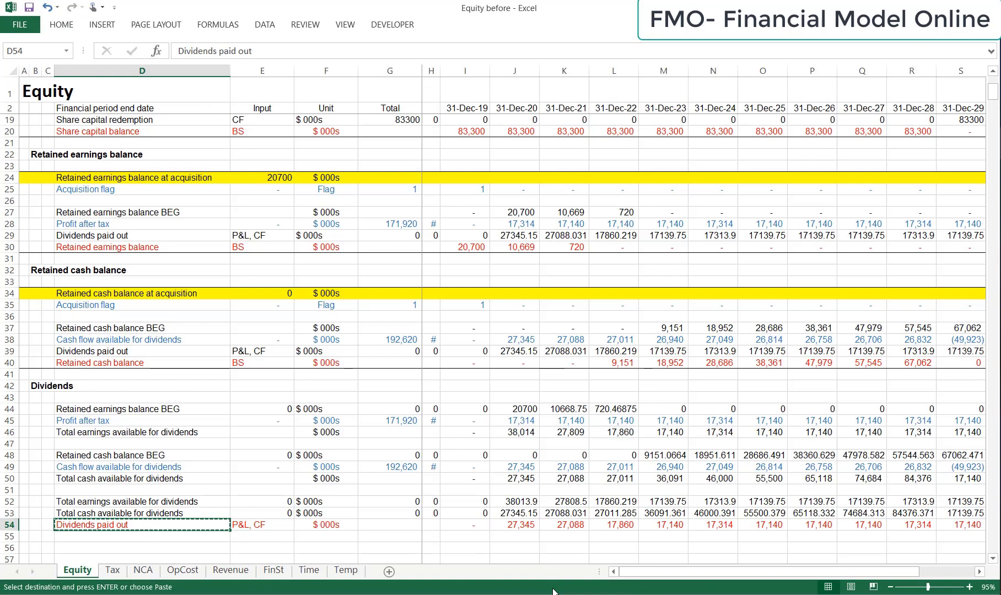
{"action": "key", "text": "ctrl+Page_Down"}
{"action": "key", "text": "ctrl+Page_Down"}
{"action": "key", "text": "ctrl+Page_Down"}
{"action": "key", "text": "ctrl+Page_Down"}
{"action": "key", "text": "ctrl+Page_Down"}
{"action": "key", "text": "Down"}
{"action": "key", "text": "Down"}
{"action": "key", "text": "Down"}
{"action": "key", "text": "Down"}
{"action": "key", "text": "Down"}
{"action": "key", "text": "Down"}
{"action": "key", "text": "Down"}
{"action": "key", "text": "Up"}
{"action": "key", "text": "Up"}
{"action": "key", "text": "Up"}
{"action": "key", "text": "Up"}
{"action": "key", "text": "Up"}
{"action": "key", "text": "Up"}
{"action": "key", "text": "Up"}
{"action": "key", "text": "Up"}
{"action": "key", "text": "Up"}
{"action": "key", "text": "Up"}
{"action": "key", "text": "Up"}
{"action": "key", "text": "Up"}
{"action": "key", "text": "Up"}
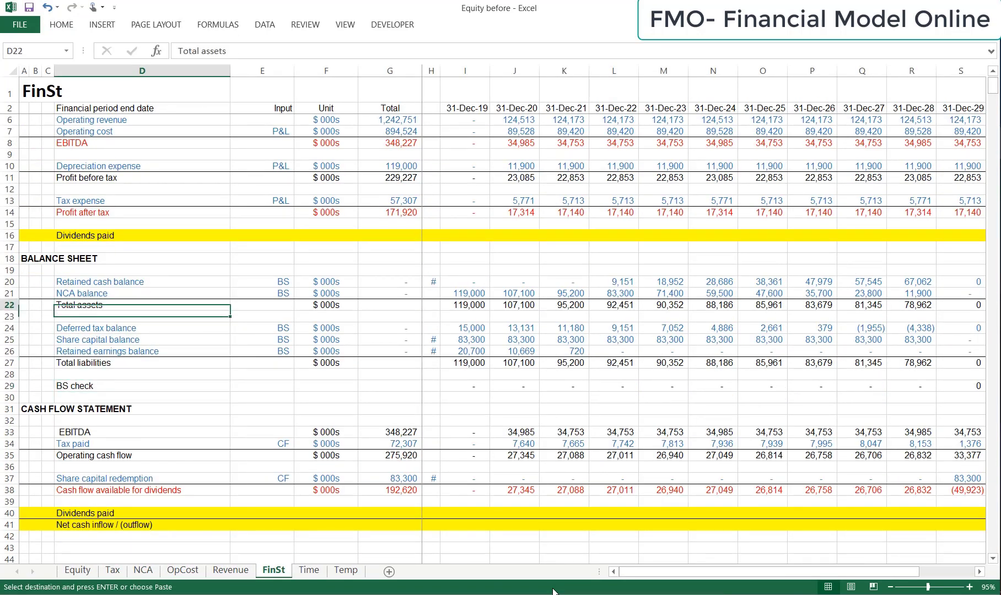
{"action": "key", "text": "alt+h"}
{"action": "key", "text": "v"}
{"action": "key", "text": "n"}
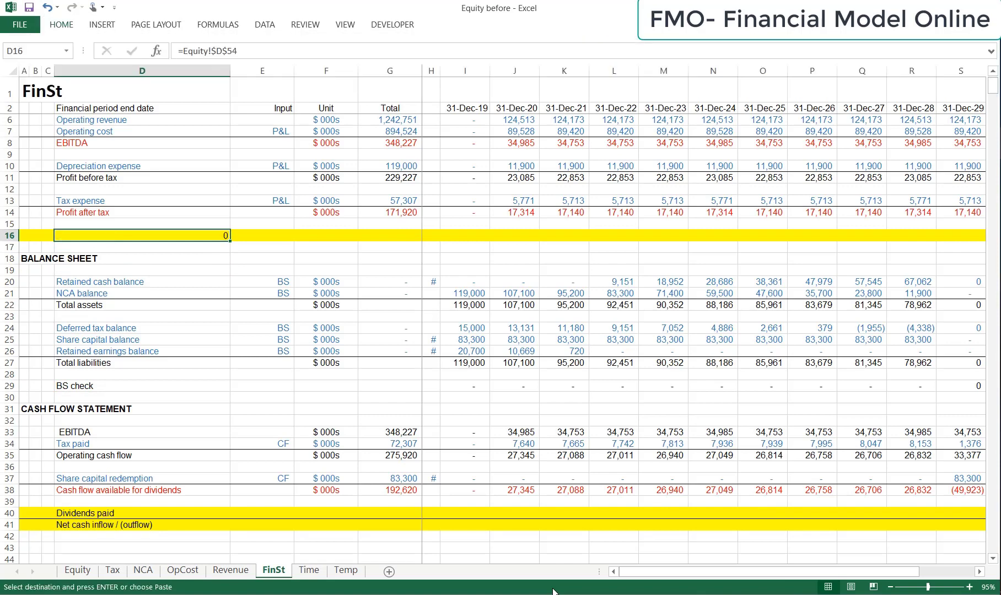
Change the D16 link to =Equity!D$54 and copy it across row 16 through column T
{"action": "key", "text": "F2"}
{"action": "key", "text": "F4"}
{"action": "key", "text": "ctrl+Return"}
{"action": "key", "text": "ctrl+c"}
{"action": "key", "text": "ctrl+shift+Right"}
{"action": "key", "text": "ctrl+v"}
{"action": "key", "text": "Escape"}
Apply the formatting of the Operating revenue row 6 to the Dividends paid out row 16
{"action": "key", "text": "shift+space"}
{"action": "key", "text": "Up"}
{"action": "key", "text": "Up"}
{"action": "key", "text": "Up"}
{"action": "key", "text": "Up"}
{"action": "key", "text": "Up"}
{"action": "key", "text": "Up"}
{"action": "key", "text": "Up"}
{"action": "key", "text": "Up"}
{"action": "key", "text": "Up"}
{"action": "key", "text": "Up"}
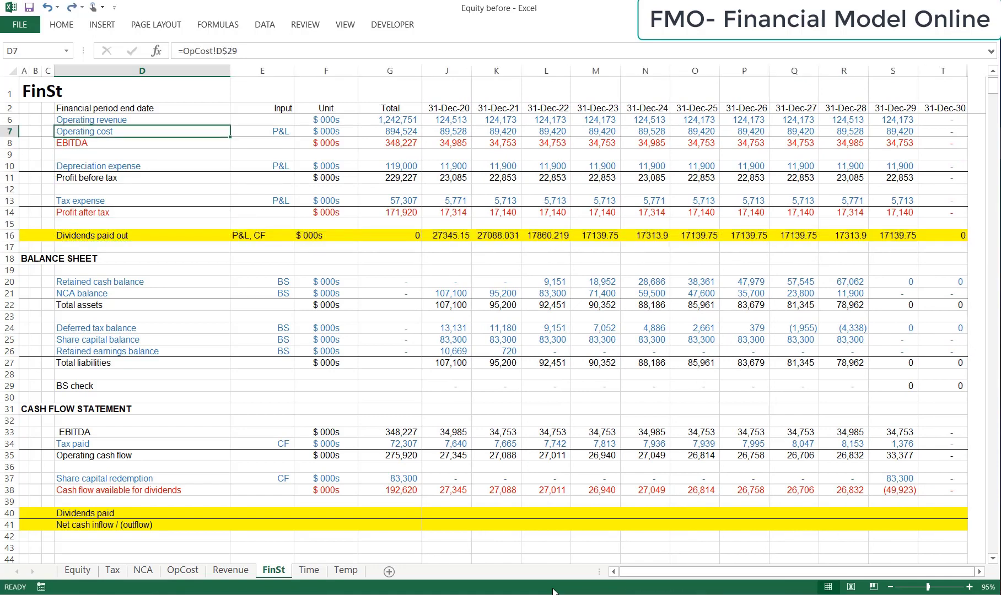
{"action": "key", "text": "shift+space"}
{"action": "key", "text": "ctrl+c"}
{"action": "key", "text": "Down"}
{"action": "key", "text": "Down"}
{"action": "key", "text": "Down"}
{"action": "key", "text": "Down"}
{"action": "key", "text": "Down"}
{"action": "key", "text": "Down"}
{"action": "key", "text": "Down"}
{"action": "key", "text": "Down"}
{"action": "key", "text": "Down"}
{"action": "key", "text": "Down"}
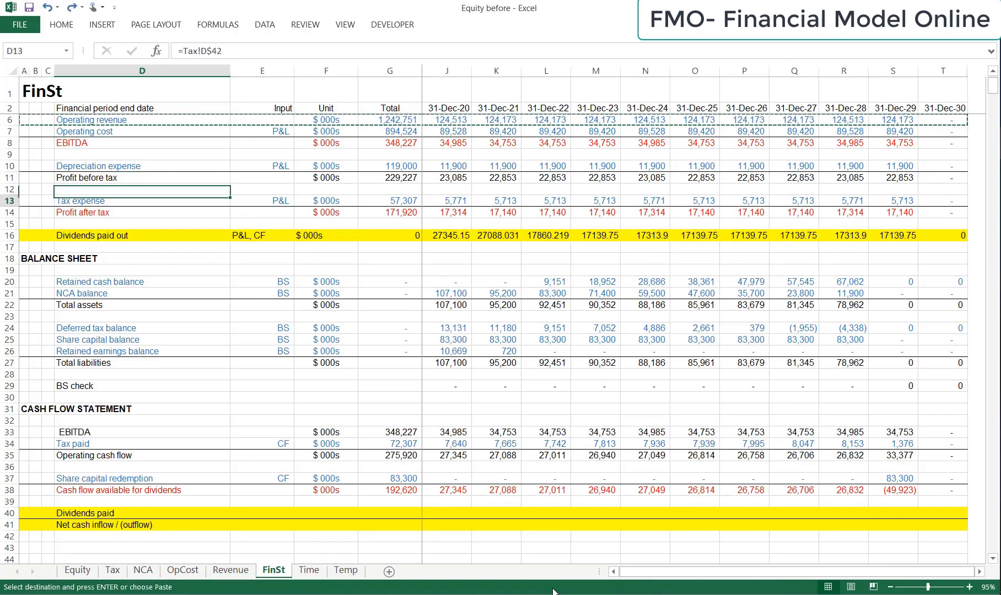
{"action": "key", "text": "shift+space"}
{"action": "key", "text": "alt+e"}
{"action": "key", "text": "s"}
{"action": "key", "text": "t"}
{"action": "key", "text": "Return"}
{"action": "key", "text": "Escape"}
Copy the Dividends paid out row 16 over the Dividends paid row 40 in the cash flow statement
{"action": "key", "text": "Down"}
{"action": "key", "text": "Up"}
{"action": "key", "text": "shift+space"}
{"action": "key", "text": "ctrl+c"}
{"action": "key", "text": "Down"}
{"action": "key", "text": "Down"}
{"action": "key", "text": "Down"}
{"action": "key", "text": "Down"}
{"action": "key", "text": "Down"}
{"action": "key", "text": "Down"}
{"action": "key", "text": "Down"}
{"action": "key", "text": "Down"}
{"action": "key", "text": "Down"}
{"action": "key", "text": "Down"}
{"action": "key", "text": "Down"}
{"action": "key", "text": "Down"}
{"action": "key", "text": "Down"}
{"action": "key", "text": "Down"}
{"action": "key", "text": "Down"}
{"action": "key", "text": "Down"}
{"action": "key", "text": "Down"}
{"action": "key", "text": "Down"}
{"action": "key", "text": "Down"}
{"action": "key", "text": "Down"}
{"action": "key", "text": "Down"}
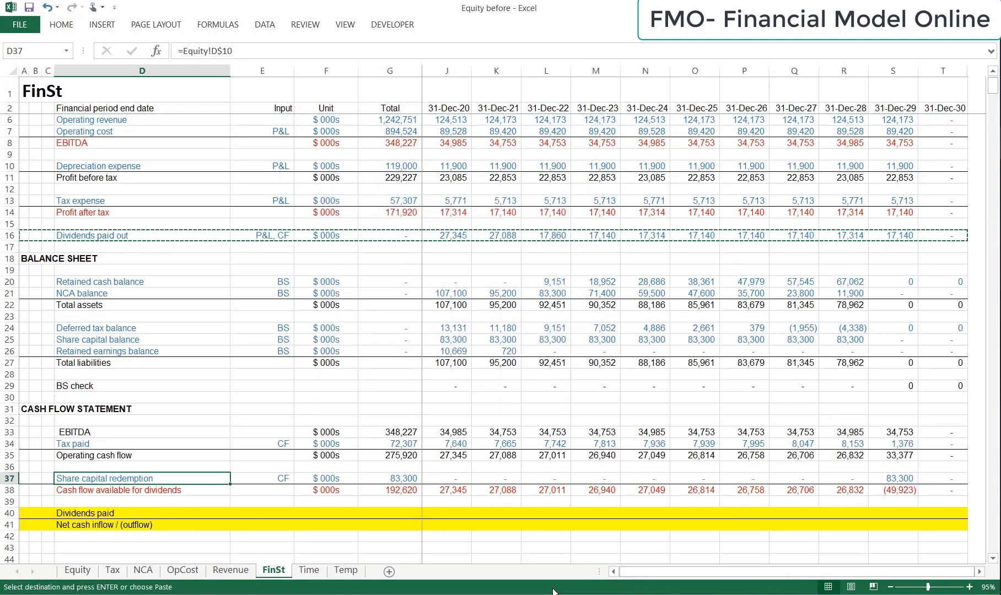
{"action": "key", "text": "shift+space"}
{"action": "key", "text": "ctrl+v"}
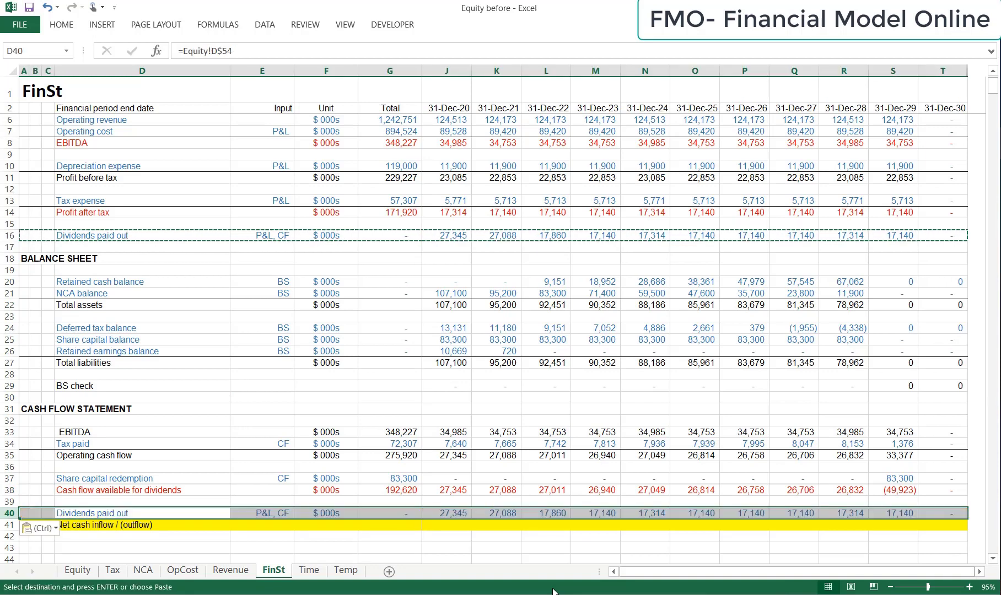
{"action": "key", "text": "Up"}
{"action": "key", "text": "Up"}
{"action": "key", "text": "Up"}
{"action": "key", "text": "shift+space"}
{"action": "key", "text": "ctrl+c"}
{"action": "key", "text": "Down"}
{"action": "key", "text": "Down"}
{"action": "key", "text": "Down"}
{"action": "key", "text": "Escape"}
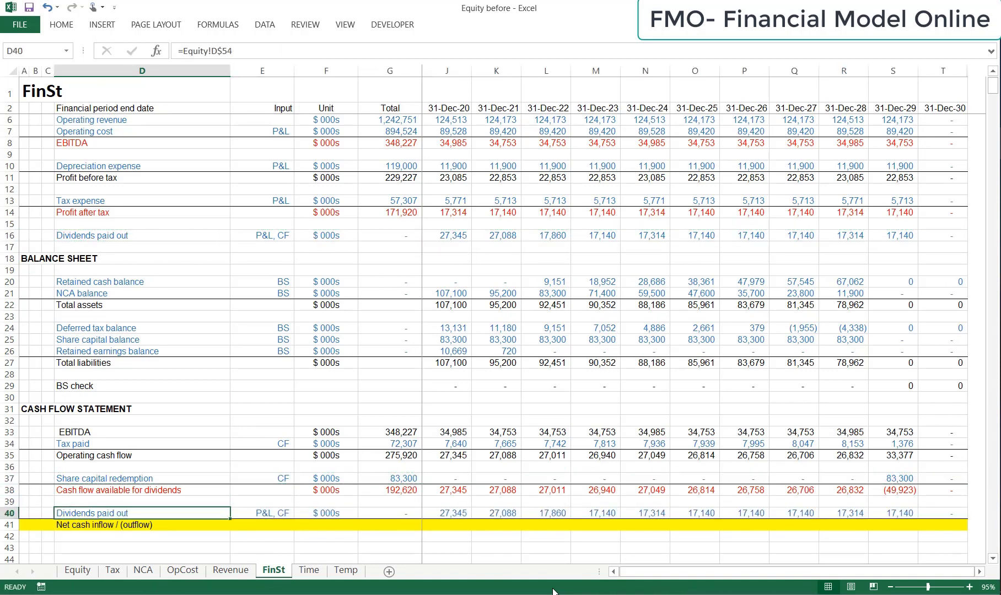
Enter $ 000s as the unit of the Net cash inflow / (outflow) row in cell F41
{"action": "key", "text": "Down"}
{"action": "key", "text": "Down"}
{"action": "key", "text": "Down"}
{"action": "key", "text": "Down"}
{"action": "key", "text": "Down"}
{"action": "key", "text": "Up"}
{"action": "key", "text": "Up"}
{"action": "key", "text": "Up"}
{"action": "key", "text": "Right"}
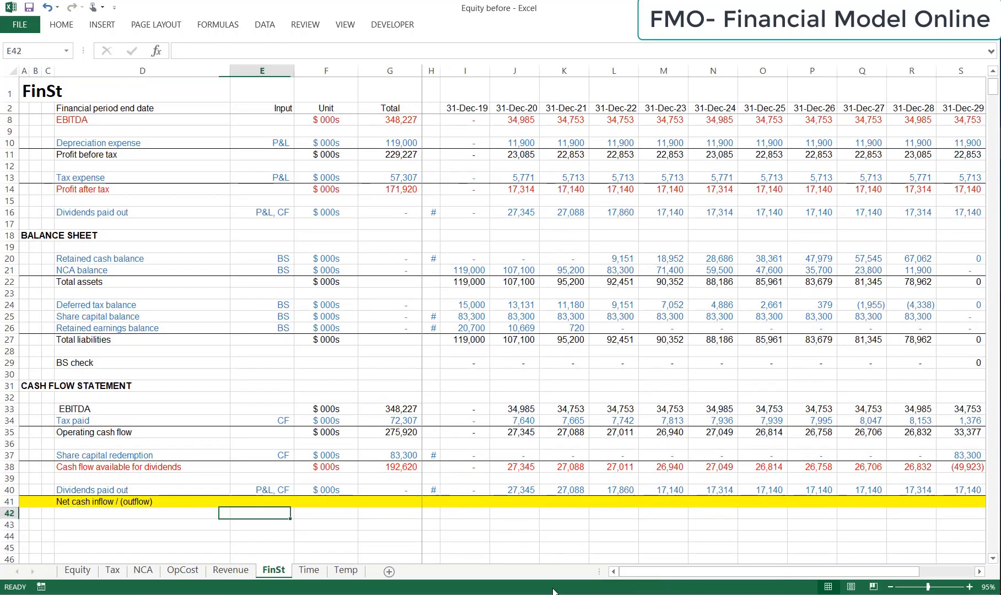
{"action": "key", "text": "Up"}
{"action": "key", "text": "Right"}
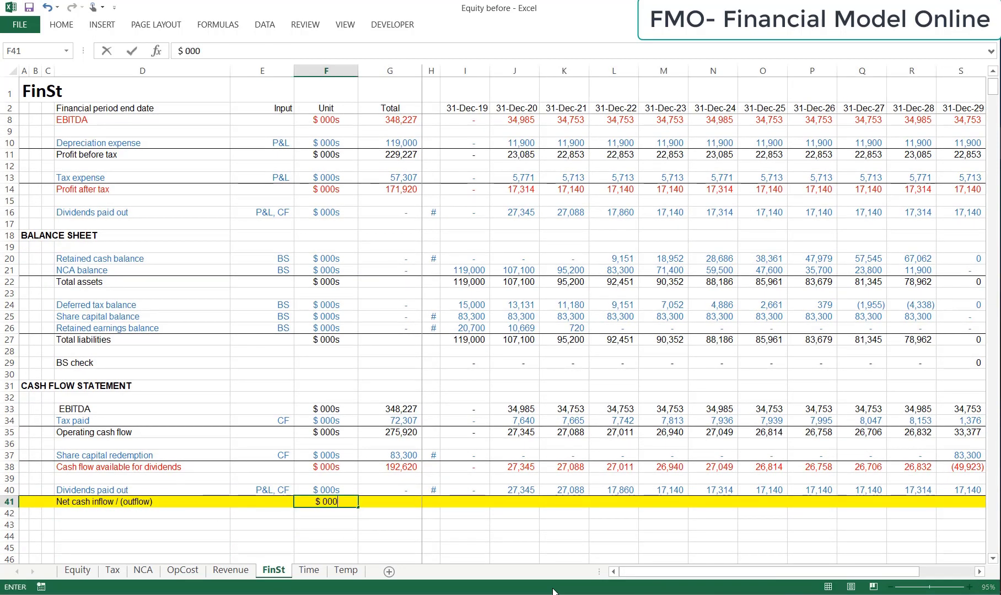
{"action": "key", "text": "Right"}
Calculate the 31-Dec-20 net cash flow in J41 as cash flow available for dividends minus dividends paid out, =J38-J40
{"action": "key", "text": "Right"}
{"action": "key", "text": "Right"}
{"action": "key", "text": "Right"}
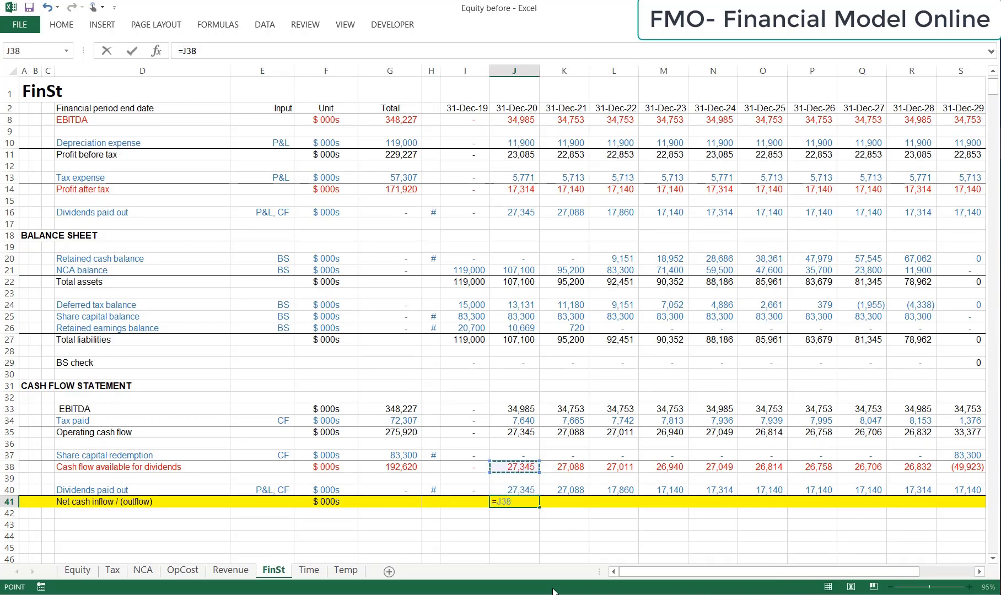
{"action": "key", "text": "Return"}
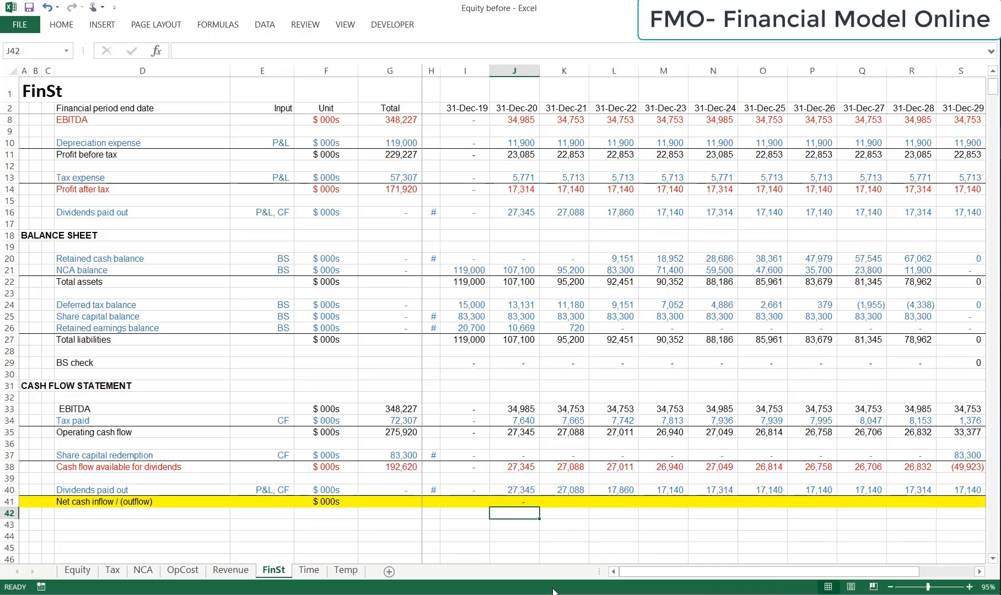
Copy the J41 net cash flow formula across row 41 through column T
{"action": "key", "text": "shift+Right"}
{"action": "key", "text": "shift+Right"}
{"action": "key", "text": "shift+Right"}
{"action": "key", "text": "shift+Right"}
{"action": "key", "text": "shift+Right"}
{"action": "key", "text": "shift+Right"}
{"action": "key", "text": "shift+Right"}
{"action": "key", "text": "shift+Right"}
{"action": "key", "text": "shift+Right"}
{"action": "key", "text": "shift+Right"}
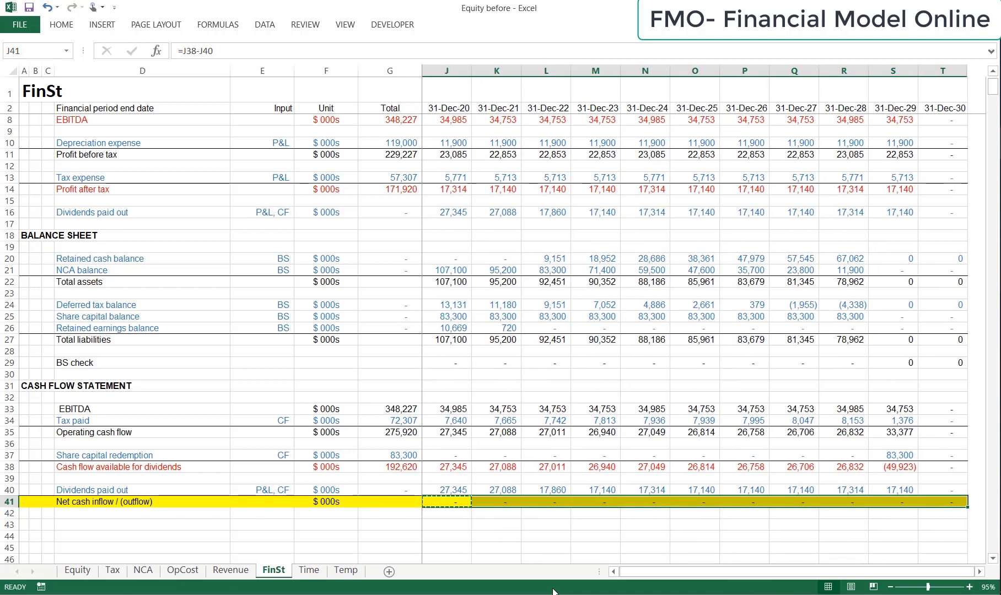
{"action": "key", "text": "ctrl+v"}
{"action": "key", "text": "Escape"}
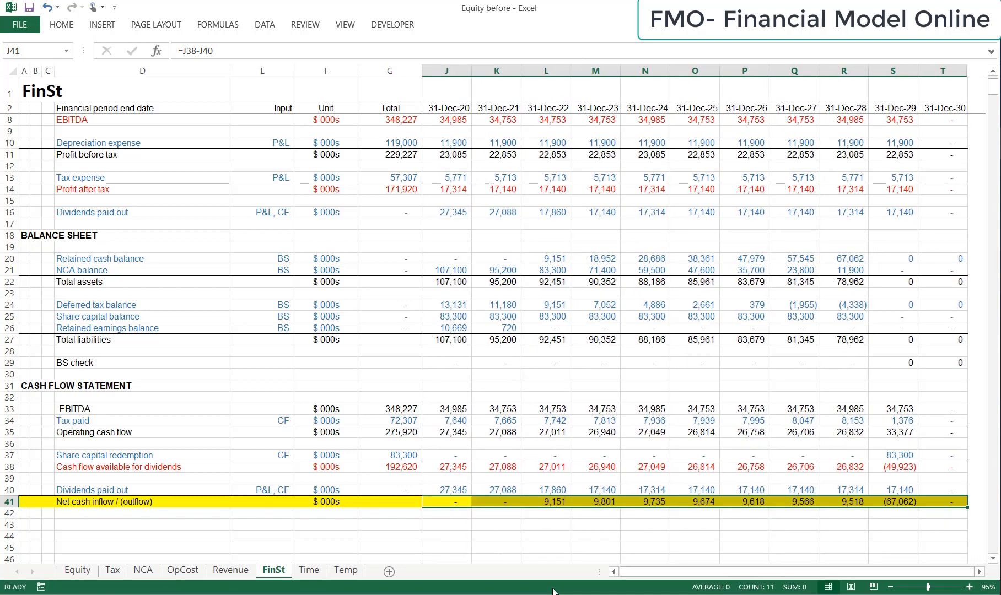
Remove the yellow fill from the Net cash inflow / (outflow) row 41
{"action": "key", "text": "Left"}
{"action": "key", "text": "Left"}
{"action": "key", "text": "Left"}
{"action": "key", "text": "Left"}
{"action": "key", "text": "Left"}
{"action": "key", "text": "Left"}
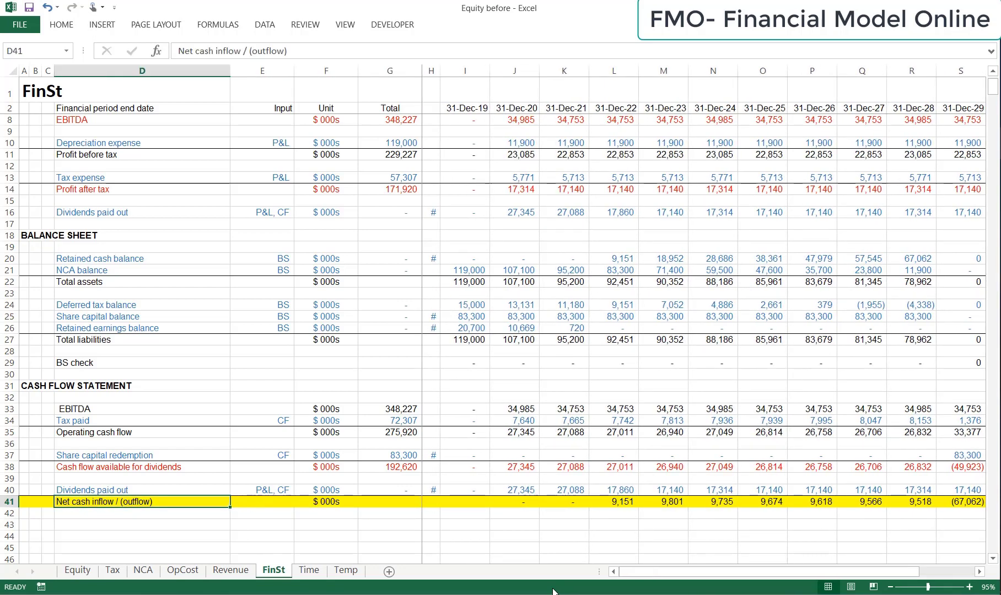
{"action": "key", "text": "Up"}
{"action": "key", "text": "Up"}
{"action": "key", "text": "Down"}
{"action": "key", "text": "Down"}
{"action": "key", "text": "ctrl+shift+Right"}
{"action": "key", "text": "ctrl+shift+Right"}
{"action": "key", "text": "ctrl+shift+Right"}
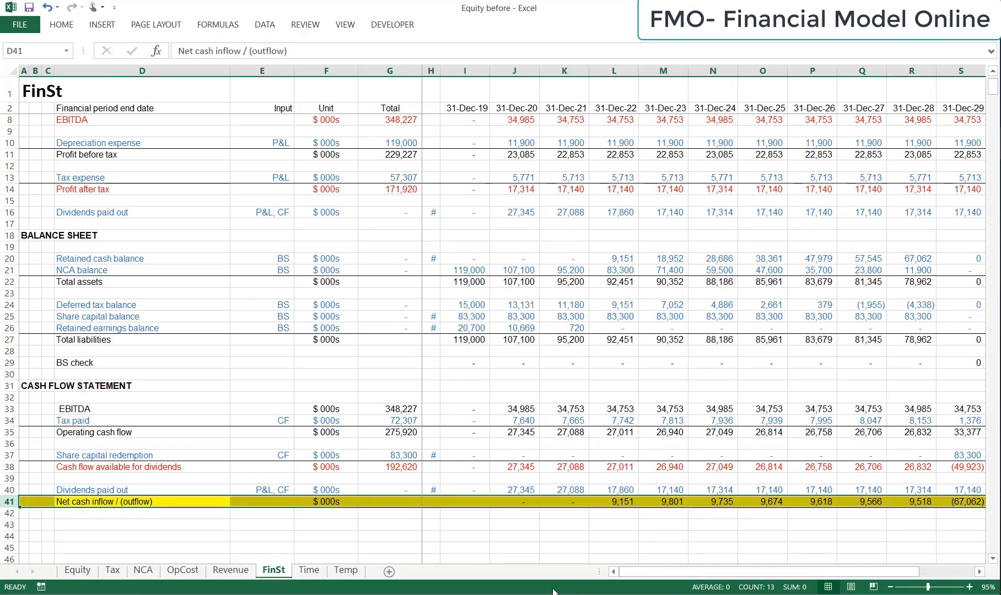
{"action": "key", "text": "alt"}
{"action": "key", "text": "h"}
{"action": "key", "text": "h"}
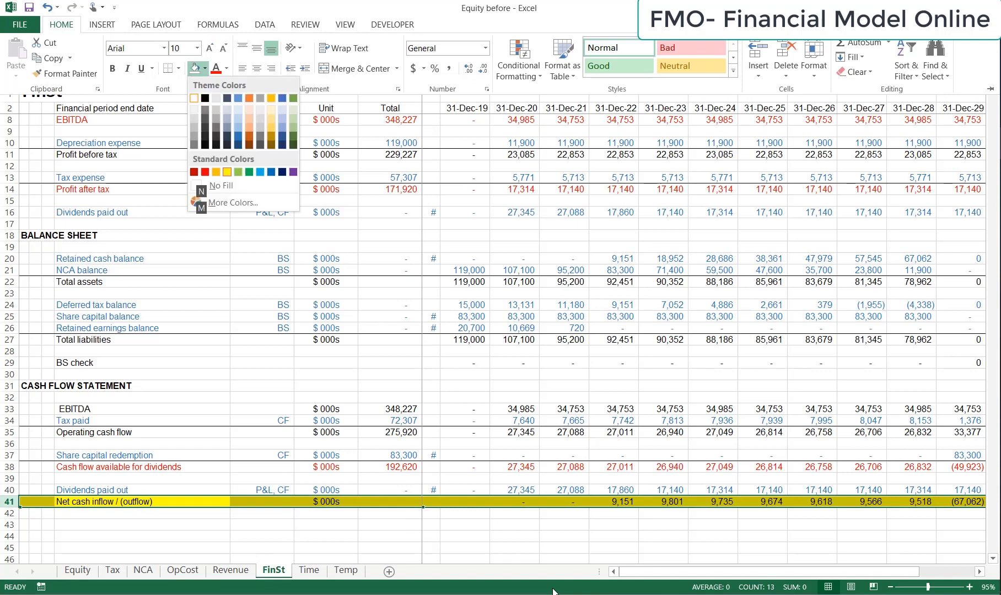
{"action": "key", "text": "n"}
{"action": "key", "text": "Down"}
{"action": "key", "text": "Up"}
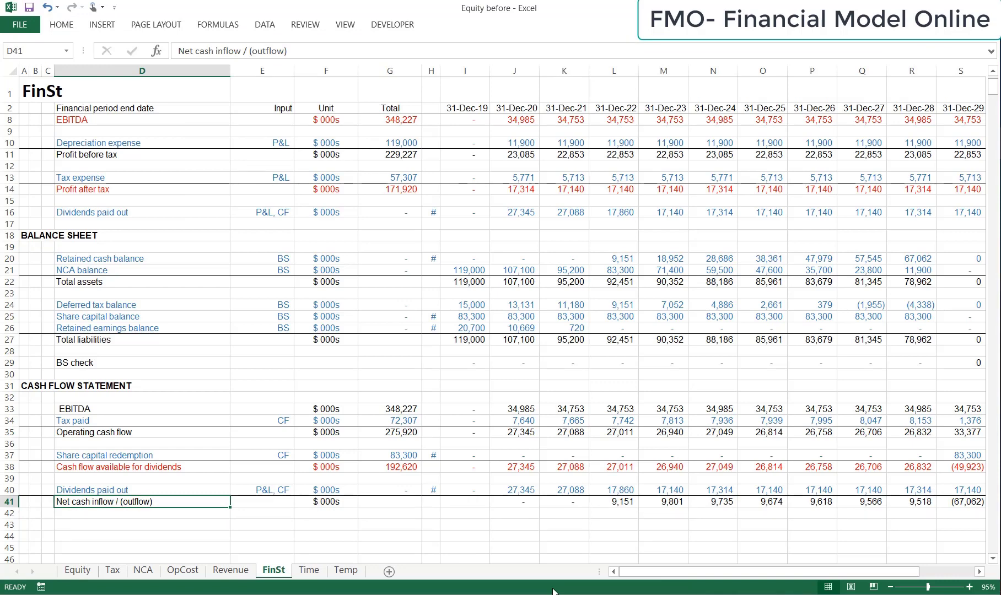
Compare the yearly net cash flows in row 41 with the retained cash balances in row 20 up to 31-Dec-28
{"action": "key", "text": "Right"}
{"action": "key", "text": "Right"}
{"action": "key", "text": "Right"}
{"action": "key", "text": "Right"}
{"action": "key", "text": "Right"}
{"action": "key", "text": "Right"}
{"action": "key", "text": "Right"}
{"action": "key", "text": "Right"}
{"action": "key", "text": "Right"}
{"action": "key", "text": "Right"}
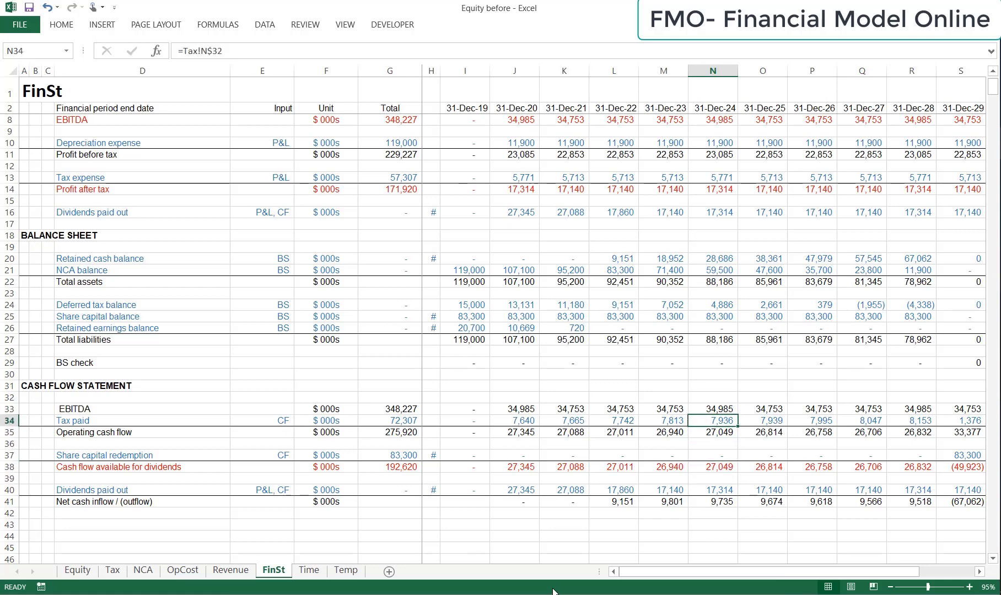
{"action": "key", "text": "Right"}
{"action": "key", "text": "Up"}
{"action": "key", "text": "Right"}
{"action": "key", "text": "Up"}
{"action": "key", "text": "Right"}
{"action": "key", "text": "Up"}
{"action": "key", "text": "Right"}
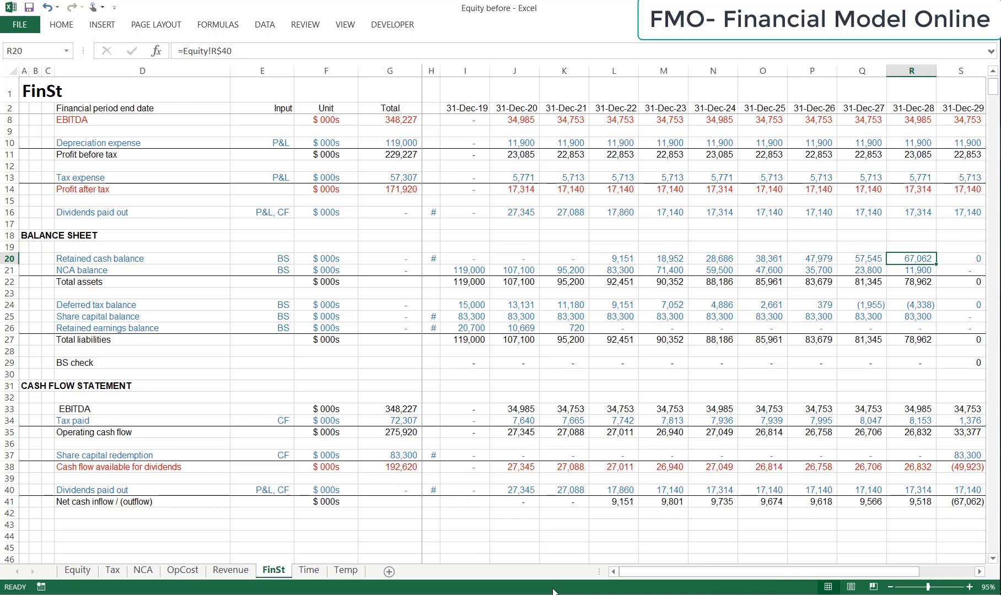
Check the 31-Dec-29 net cash flow in S41 against the preceding year's retained cash balance
{"action": "key", "text": "Down"}
{"action": "key", "text": "Down"}
{"action": "key", "text": "Down"}
{"action": "key", "text": "Down"}
{"action": "key", "text": "Down"}
{"action": "key", "text": "Down"}
{"action": "key", "text": "Down"}
{"action": "key", "text": "Down"}
{"action": "key", "text": "Down"}
{"action": "key", "text": "Down"}
{"action": "key", "text": "Down"}
{"action": "key", "text": "Down"}
{"action": "key", "text": "Right"}
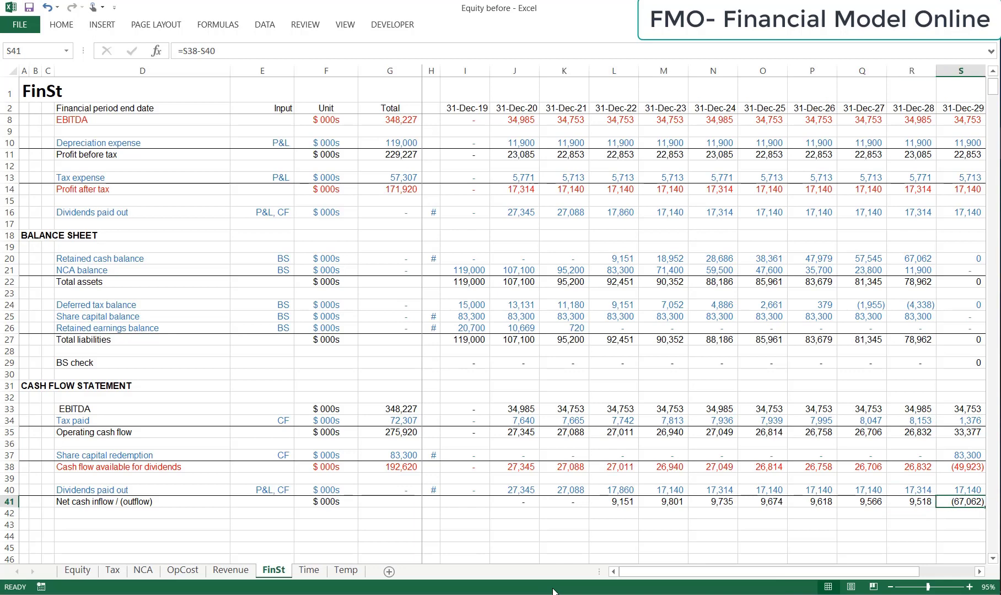
Review the FinSt sheet from the net cash flow row up to the P&L section and down to the retained cash balance
{"action": "key", "text": "Left"}
{"action": "key", "text": "Left"}
{"action": "key", "text": "Left"}
{"action": "key", "text": "Left"}
{"action": "key", "text": "Left"}
{"action": "key", "text": "Left"}
{"action": "key", "text": "Left"}
{"action": "key", "text": "Left"}
{"action": "key", "text": "Left"}
{"action": "key", "text": "Left"}
{"action": "key", "text": "Left"}
{"action": "key", "text": "Left"}
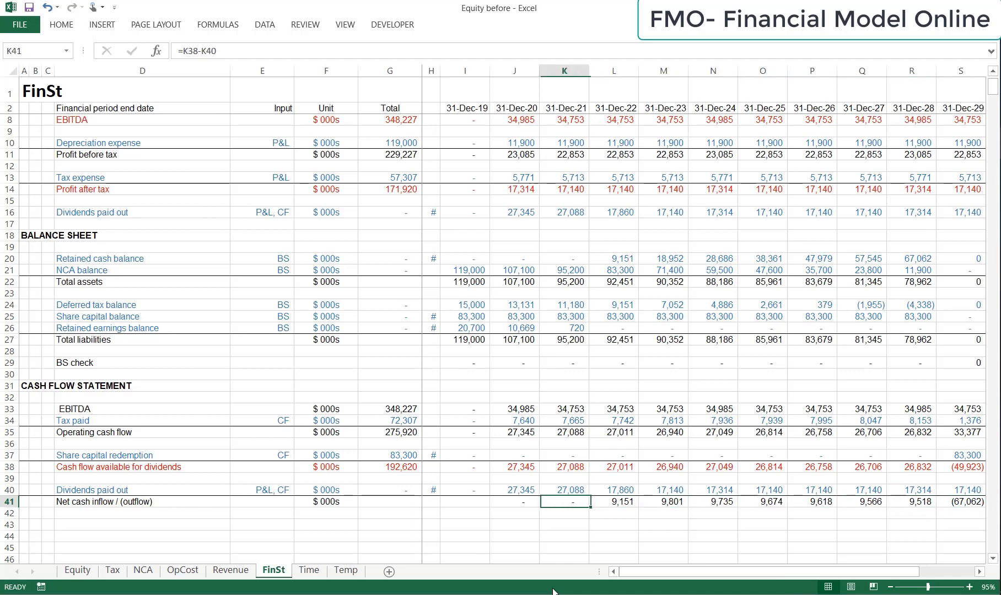
{"action": "key", "text": "Up"}
{"action": "key", "text": "Up"}
{"action": "key", "text": "Up"}
{"action": "key", "text": "Up"}
{"action": "key", "text": "Up"}
{"action": "key", "text": "Up"}
{"action": "key", "text": "Up"}
{"action": "key", "text": "Up"}
{"action": "key", "text": "Up"}
{"action": "key", "text": "Up"}
{"action": "key", "text": "Up"}
{"action": "key", "text": "Up"}
{"action": "key", "text": "Up"}
{"action": "key", "text": "Up"}
{"action": "key", "text": "Up"}
{"action": "key", "text": "Up"}
{"action": "key", "text": "Up"}
{"action": "key", "text": "Up"}
{"action": "key", "text": "Up"}
{"action": "key", "text": "Up"}
{"action": "key", "text": "Down"}
{"action": "key", "text": "Down"}
{"action": "key", "text": "Down"}
{"action": "key", "text": "Down"}
{"action": "key", "text": "Up"}
{"action": "key", "text": "Down"}
{"action": "key", "text": "Down"}
{"action": "key", "text": "Down"}
{"action": "key", "text": "Down"}
{"action": "key", "text": "Down"}
{"action": "key", "text": "Down"}
{"action": "key", "text": "Down"}
{"action": "key", "text": "Down"}
{"action": "key", "text": "Down"}
{"action": "key", "text": "Down"}
{"action": "key", "text": "Down"}
{"action": "key", "text": "Down"}
{"action": "key", "text": "Down"}
{"action": "key", "text": "Down"}
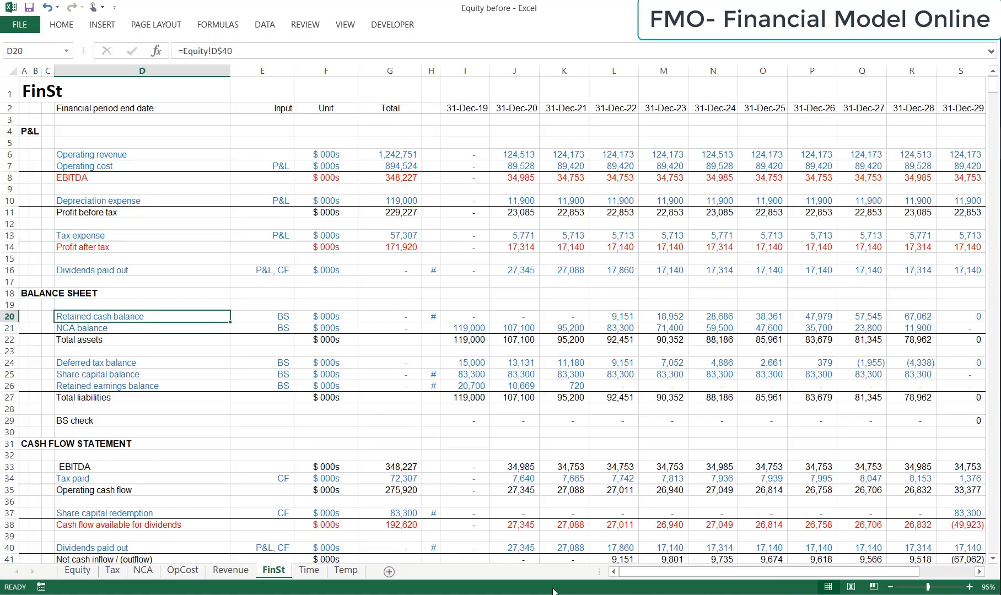
Examine the balance sheet rows below the retained cash balance and select the whole BS check row 29
{"action": "key", "text": "Down"}
{"action": "key", "text": "Down"}
{"action": "key", "text": "Down"}
{"action": "key", "text": "Down"}
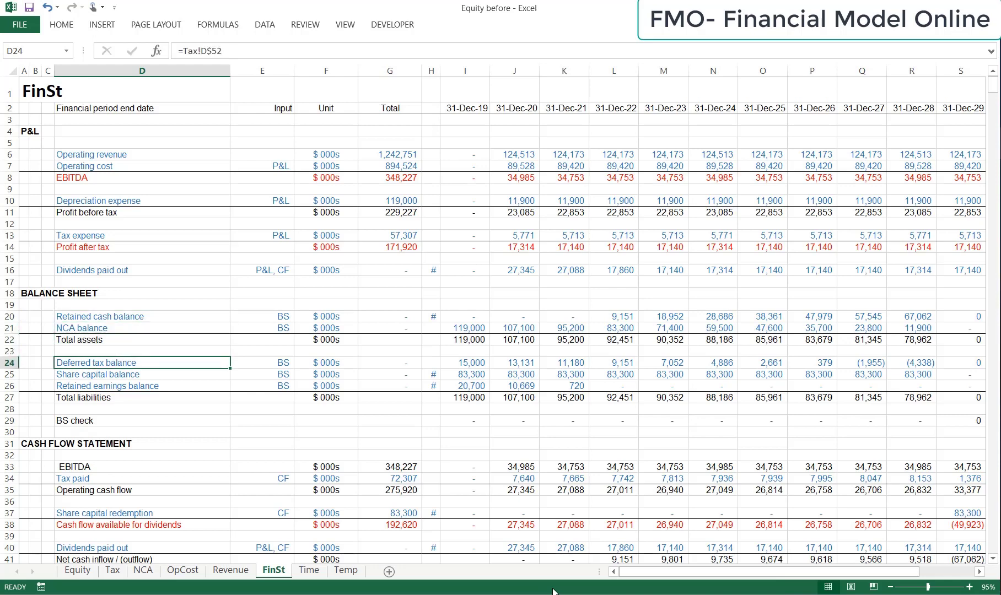
{"action": "key", "text": "Down"}
{"action": "key", "text": "Down"}
{"action": "key", "text": "Down"}
{"action": "key", "text": "Down"}
{"action": "key", "text": "Down"}
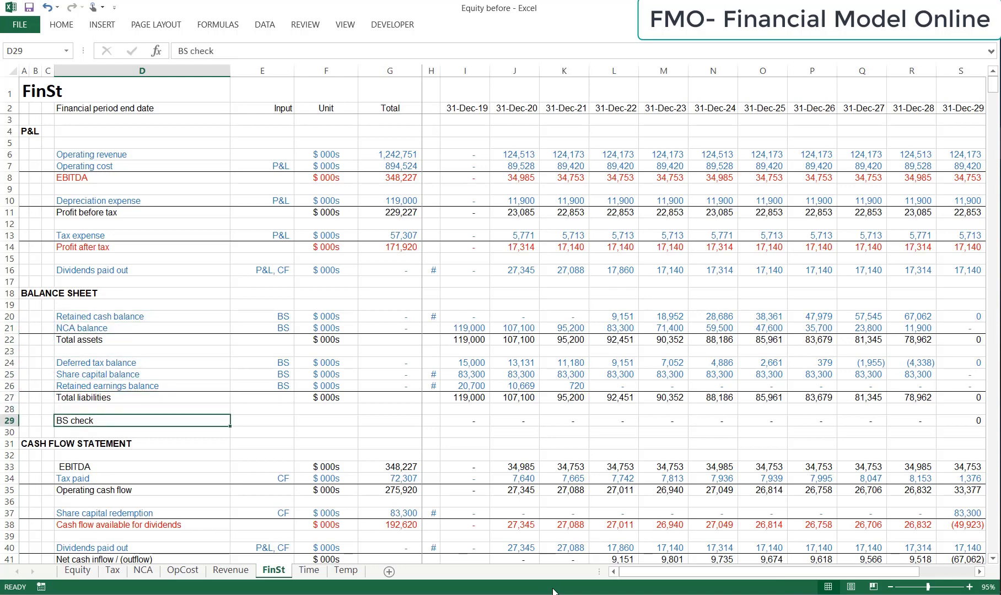
{"action": "key", "text": "shift+space"}
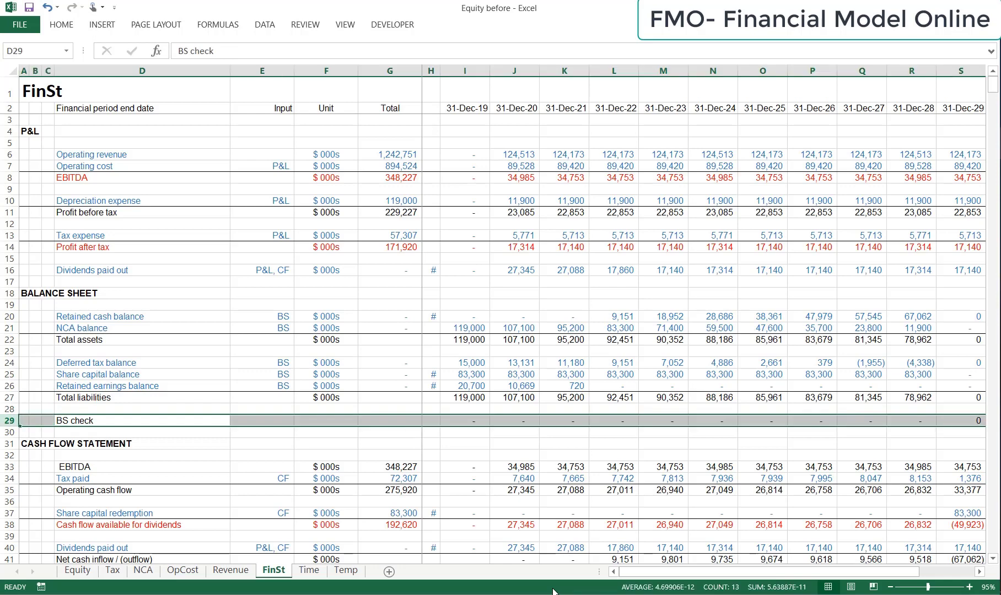
Look over the start of the cash flow statement around its heading and EBITDA row 33
{"action": "key", "text": "Down"}
{"action": "key", "text": "Down"}
{"action": "key", "text": "Down"}
{"action": "key", "text": "Down"}
{"action": "key", "text": "Down"}
{"action": "key", "text": "Down"}
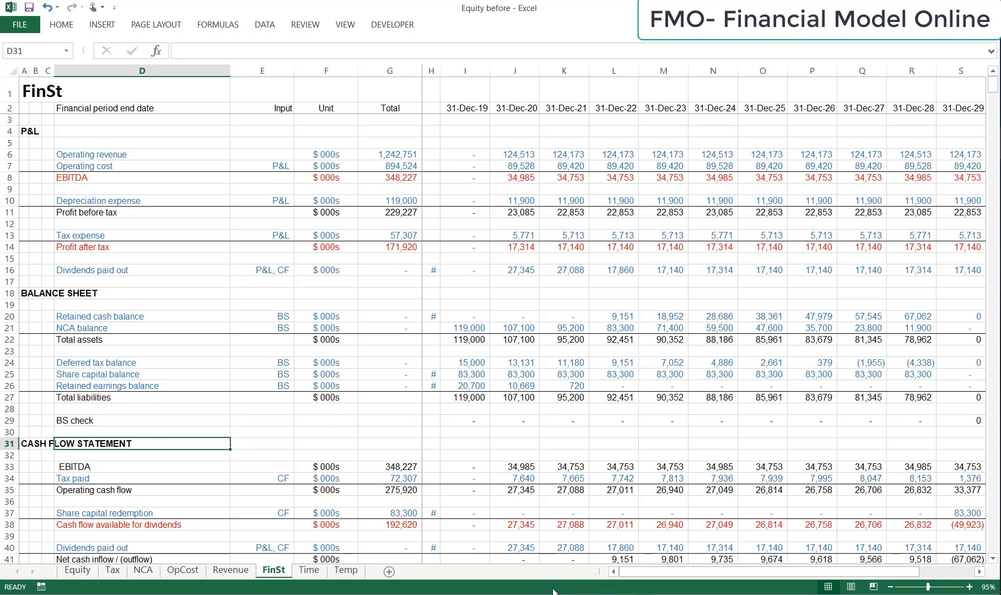
{"action": "key", "text": "Up"}
{"action": "key", "text": "Up"}
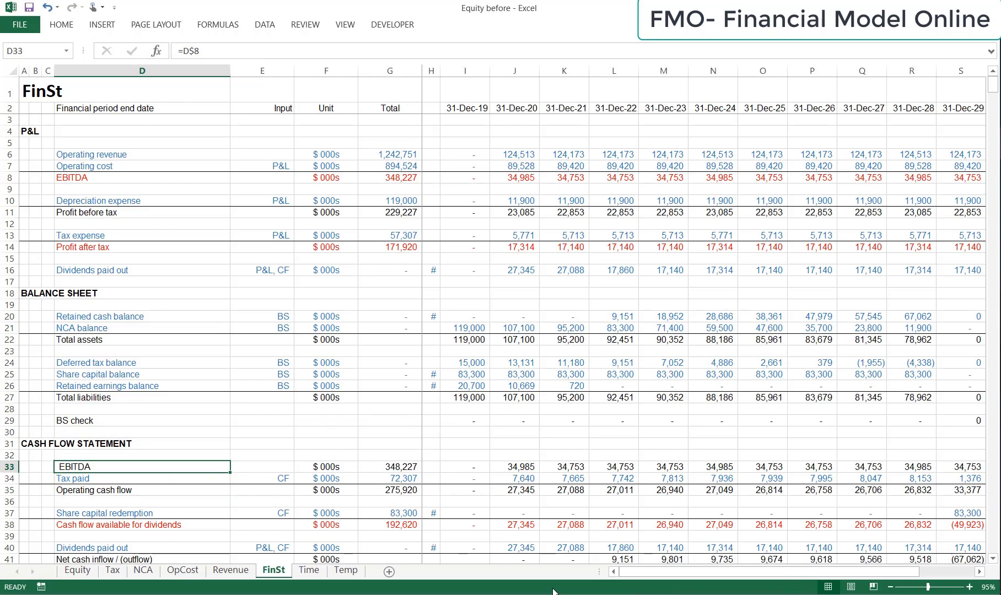
Copy only the formatting of the Net cash inflow / (outflow) label in D41 to the EBITDA label in D33 and remove its borders
{"action": "key", "text": "Down"}
{"action": "key", "text": "Down"}
{"action": "key", "text": "Down"}
{"action": "key", "text": "Down"}
{"action": "key", "text": "Down"}
{"action": "key", "text": "Down"}
{"action": "key", "text": "Down"}
{"action": "key", "text": "Down"}
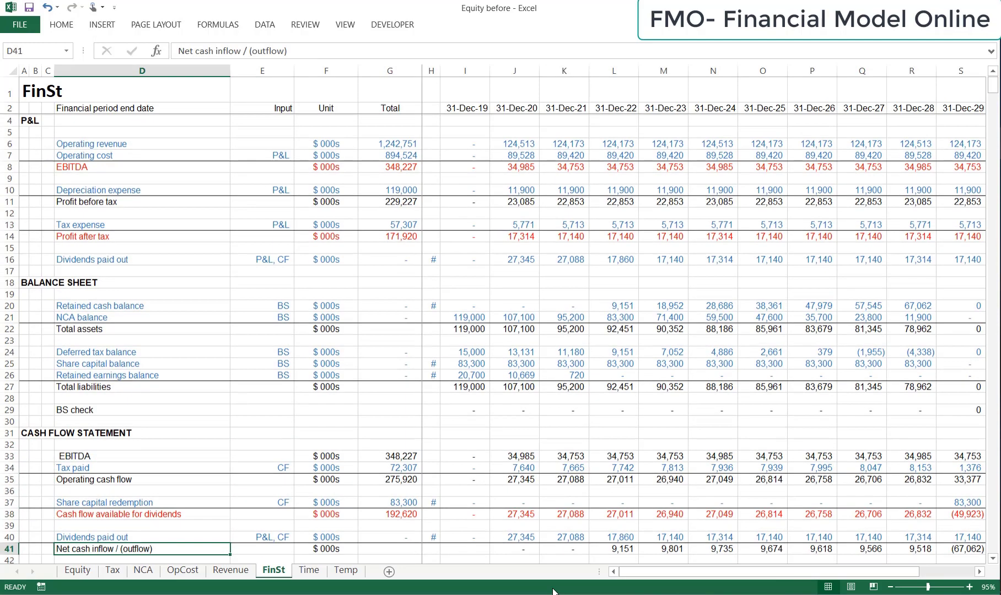
{"action": "key", "text": "ctrl+c"}
{"action": "key", "text": "Up"}
{"action": "key", "text": "Up"}
{"action": "key", "text": "Up"}
{"action": "key", "text": "Up"}
{"action": "key", "text": "Up"}
{"action": "key", "text": "Up"}
{"action": "key", "text": "Up"}
{"action": "key", "text": "Up"}
{"action": "key", "text": "alt+h"}
{"action": "key", "text": "v"}
{"action": "key", "text": "s"}
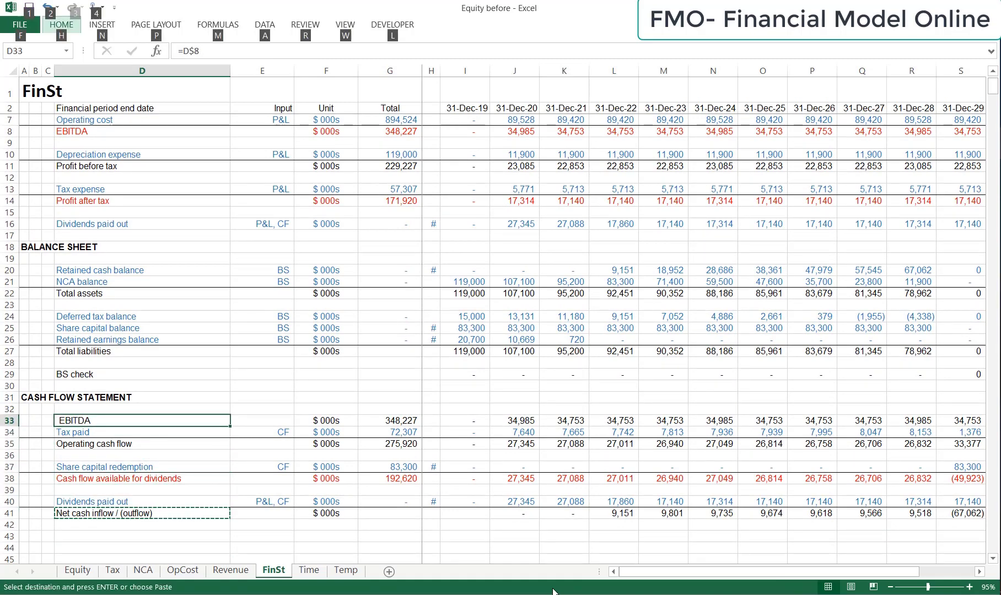
{"action": "key", "text": "t"}
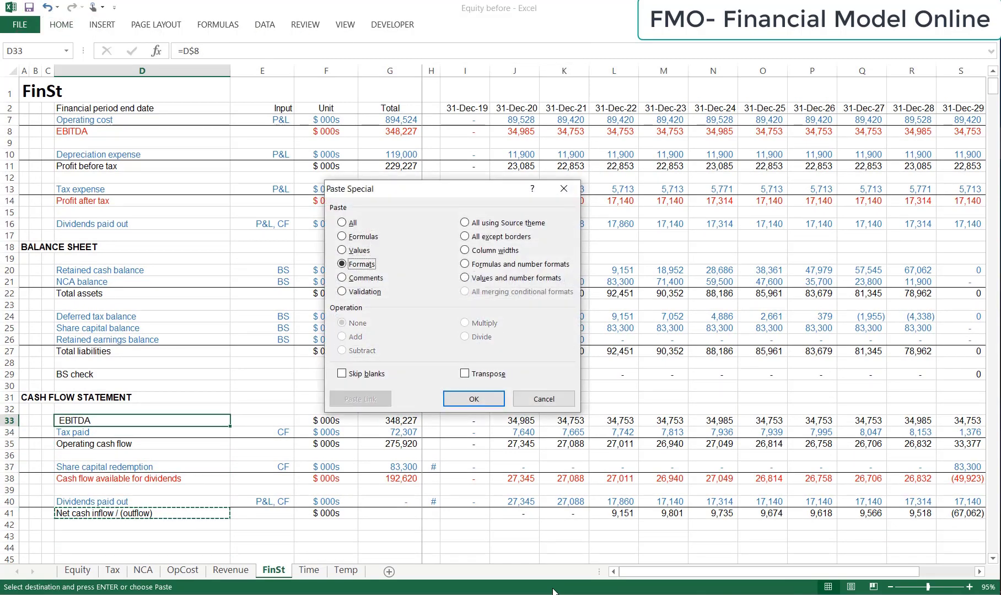
{"action": "key", "text": "Return"}
{"action": "key", "text": "alt+h"}
{"action": "key", "text": "b"}
{"action": "key", "text": "n"}
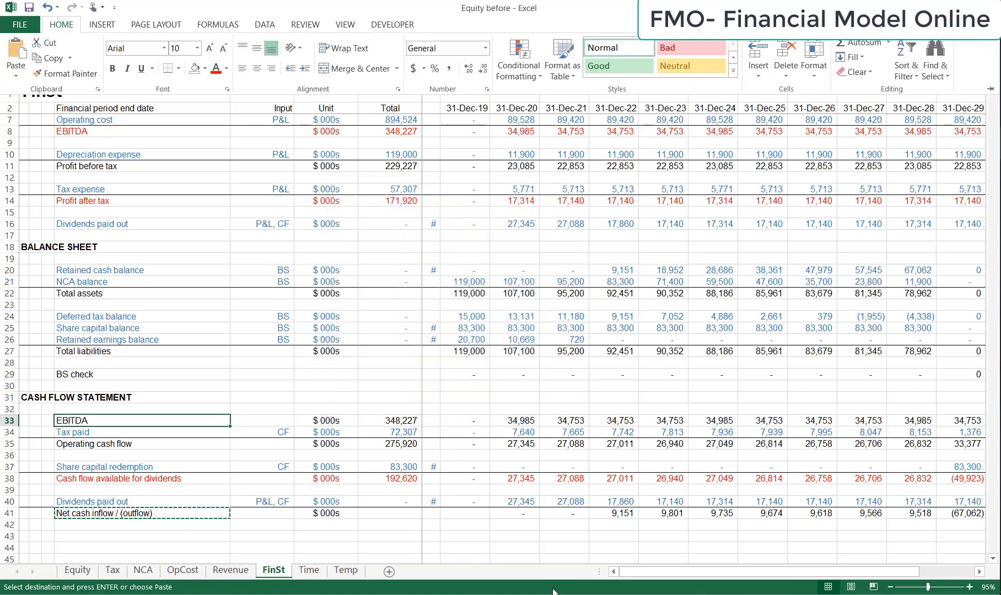
Clear the contents of the entire column H on the FinSt sheet
{"action": "key", "text": "Down"}
{"action": "key", "text": "Down"}
{"action": "key", "text": "Down"}
{"action": "key", "text": "Down"}
{"action": "key", "text": "Down"}
{"action": "key", "text": "Down"}
{"action": "key", "text": "Down"}
{"action": "key", "text": "Down"}
{"action": "key", "text": "Down"}
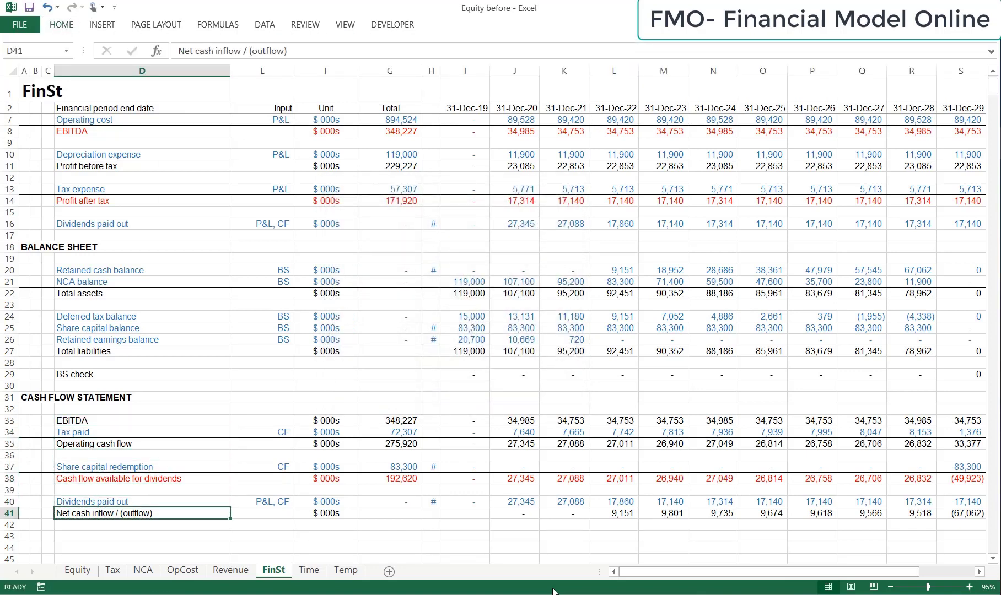
{"action": "key", "text": "Right"}
{"action": "key", "text": "Right"}
{"action": "key", "text": "Right"}
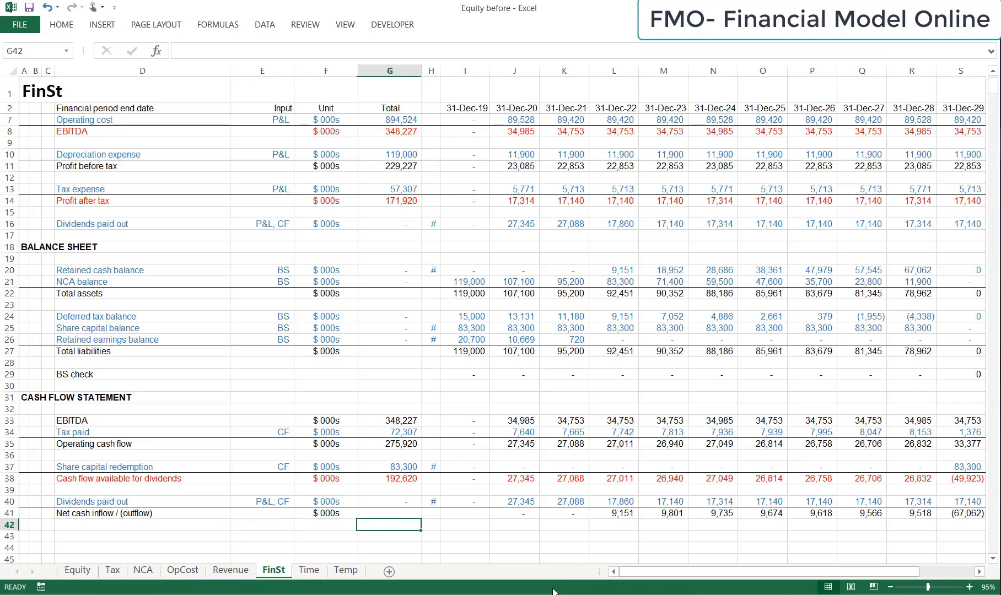
{"action": "key", "text": "Right"}
{"action": "key", "text": "ctrl+space"}
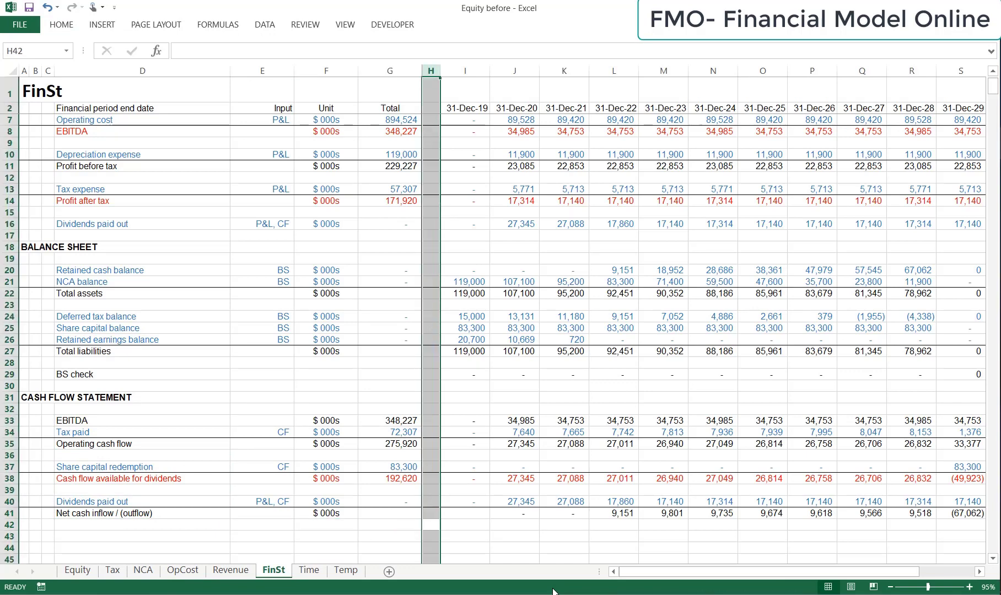
Review the FinSt sheet from its title row down through the P&L, balance sheet and cash flow statement
{"action": "key", "text": "Up"}
{"action": "key", "text": "Up"}
{"action": "key", "text": "ctrl+Up"}
{"action": "key", "text": "Left"}
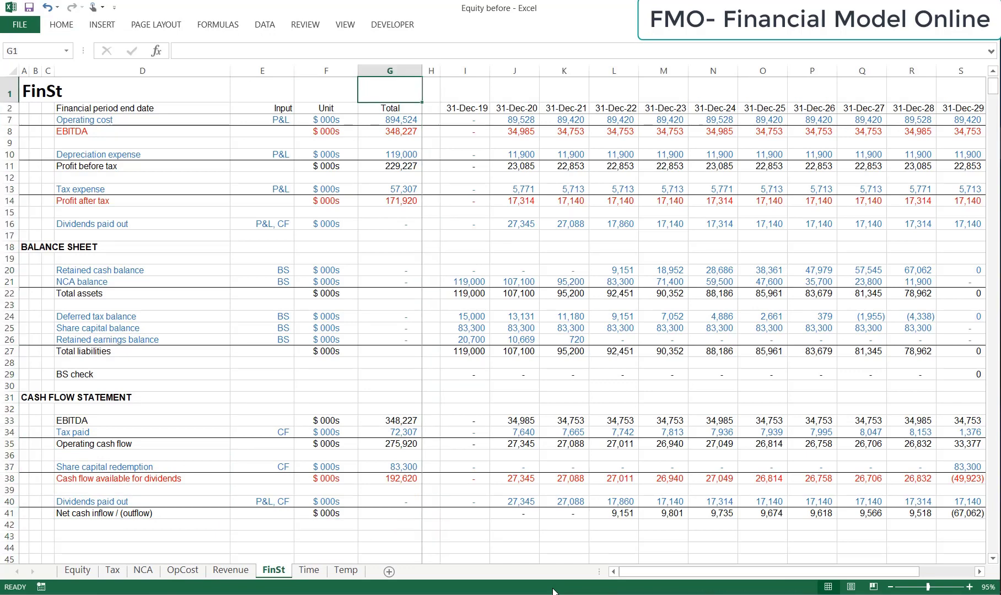
{"action": "key", "text": "Left"}
{"action": "key", "text": "Down"}
{"action": "key", "text": "Down"}
{"action": "key", "text": "Down"}
{"action": "key", "text": "Down"}
{"action": "key", "text": "Down"}
{"action": "key", "text": "Down"}
{"action": "key", "text": "Down"}
{"action": "key", "text": "Down"}
{"action": "key", "text": "Down"}
{"action": "key", "text": "Down"}
{"action": "key", "text": "Down"}
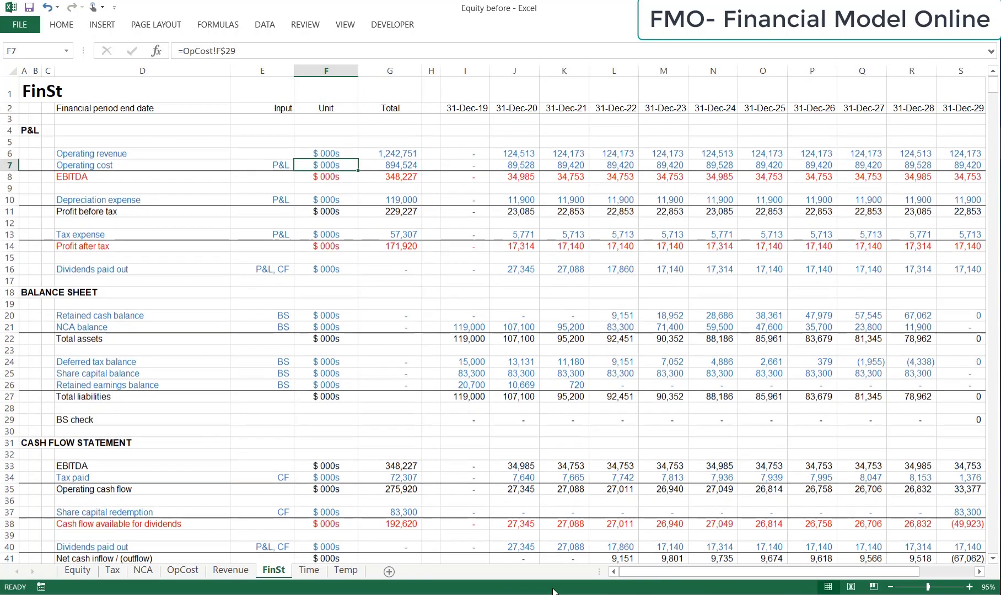
{"action": "key", "text": "Down"}
{"action": "key", "text": "Down"}
{"action": "key", "text": "Down"}
{"action": "key", "text": "Down"}
{"action": "key", "text": "Down"}
{"action": "key", "text": "Down"}
{"action": "key", "text": "Down"}
{"action": "key", "text": "Down"}
{"action": "key", "text": "Down"}
{"action": "key", "text": "Down"}
{"action": "key", "text": "Down"}
{"action": "key", "text": "Down"}
{"action": "key", "text": "Down"}
{"action": "key", "text": "Down"}
{"action": "key", "text": "Down"}
{"action": "key", "text": "Down"}
{"action": "key", "text": "Down"}
{"action": "key", "text": "Down"}
{"action": "key", "text": "Down"}
{"action": "key", "text": "Down"}
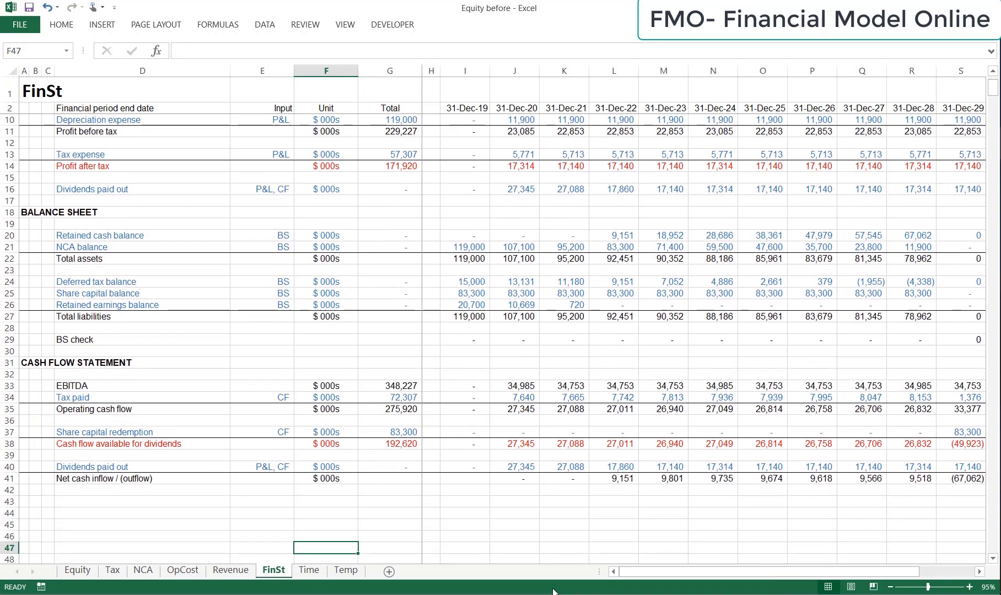
Centre the entire Unit column F on the Equity sheet
{"action": "key", "text": "ctrl+Page_Up"}
{"action": "key", "text": "ctrl+Page_Up"}
{"action": "key", "text": "ctrl+Page_Up"}
{"action": "key", "text": "ctrl+Page_Up"}
{"action": "key", "text": "ctrl+Page_Up"}
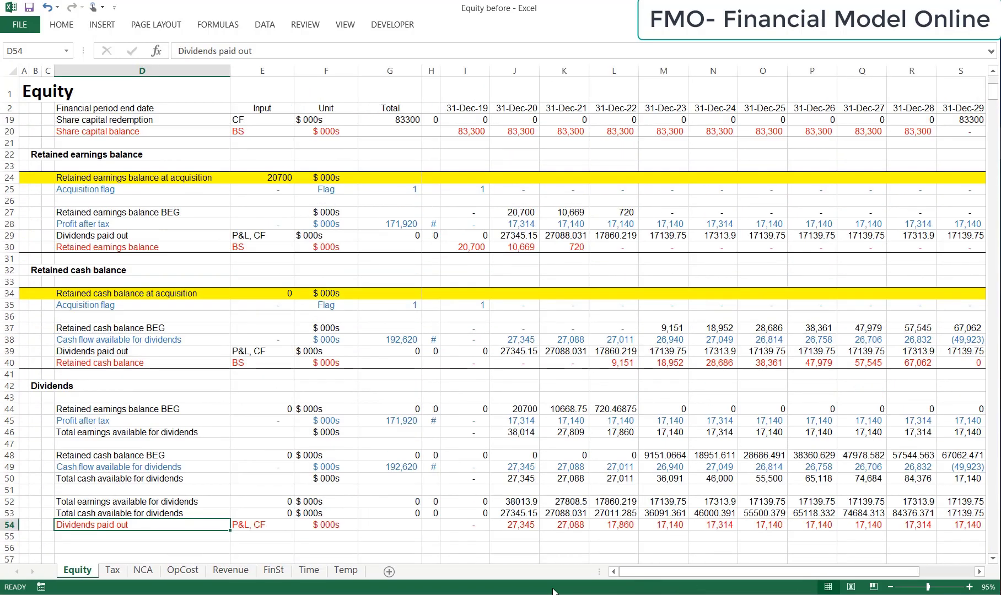
{"action": "key", "text": "Right"}
{"action": "key", "text": "Right"}
{"action": "key", "text": "Up"}
{"action": "key", "text": "ctrl+space"}
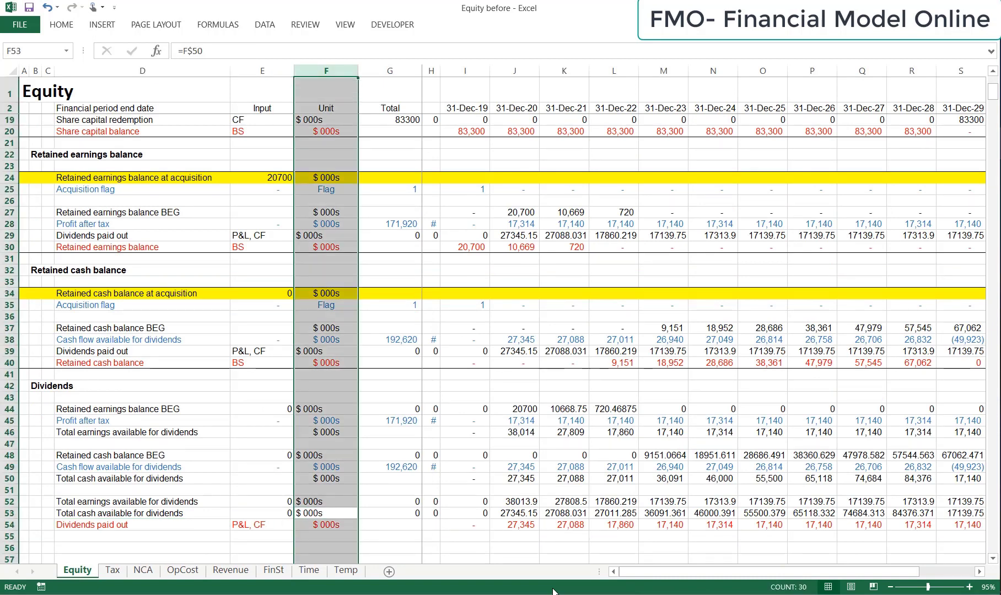
{"action": "key", "text": "h"}
{"action": "key", "text": "a"}
{"action": "key", "text": "c"}
Clear the contents of the entire column H on the Equity sheet
{"action": "key", "text": "Down"}
{"action": "key", "text": "Right"}
{"action": "key", "text": "Right"}
{"action": "key", "text": "Right"}
{"action": "key", "text": "Left"}
{"action": "key", "text": "ctrl+space"}
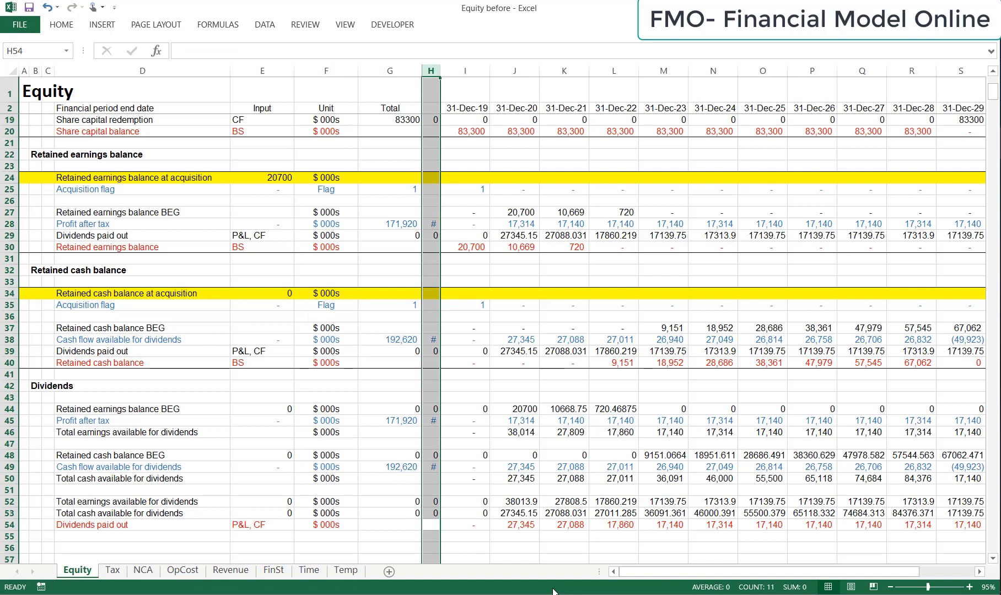
{"action": "key", "text": "Down"}
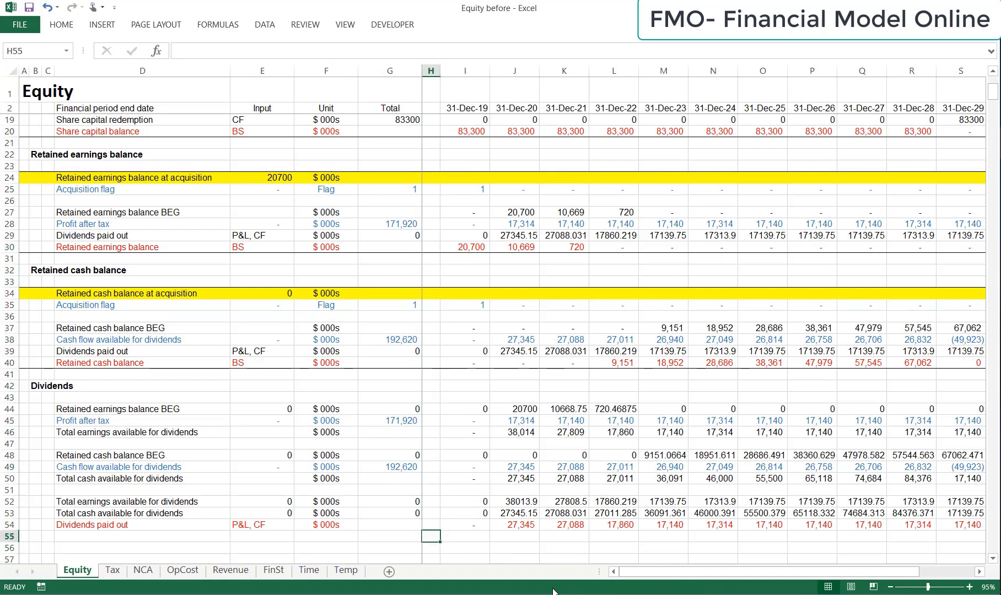
Clear the zero Input and Total cells in the Equity sheet's linked black rows, including E52:E53 and G52:G53
{"action": "key", "text": "Up"}
{"action": "key", "text": "Left"}
{"action": "key", "text": "Left"}
{"action": "key", "text": "Left"}
{"action": "key", "text": "Right"}
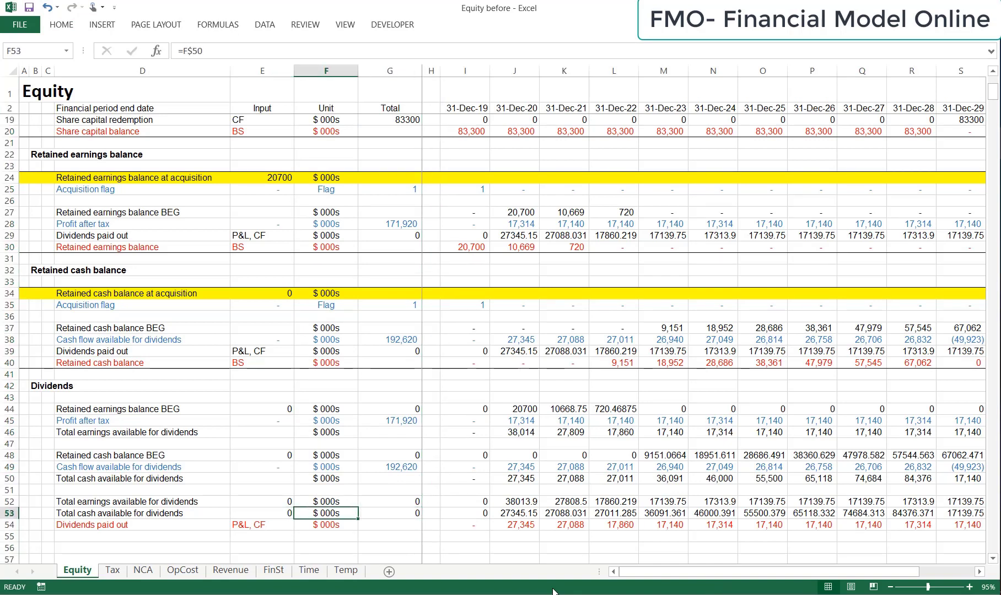
{"action": "key", "text": "Right"}
{"action": "key", "text": "Up"}
{"action": "key", "text": "Up"}
{"action": "key", "text": "Down"}
{"action": "key", "text": "shift+Down"}
{"action": "key", "text": "Delete"}
{"action": "key", "text": "Left"}
{"action": "key", "text": "Left"}
{"action": "key", "text": "shift+Down"}
{"action": "key", "text": "Delete"}
Right-align the Input column E and give the unformatted period figures the sheet's whole-number format with thousands separators and dashes for zero
{"action": "key", "text": "shift+Up"}
{"action": "key", "text": "Down"}
{"action": "key", "text": "Down"}
{"action": "key", "text": "ctrl+space"}
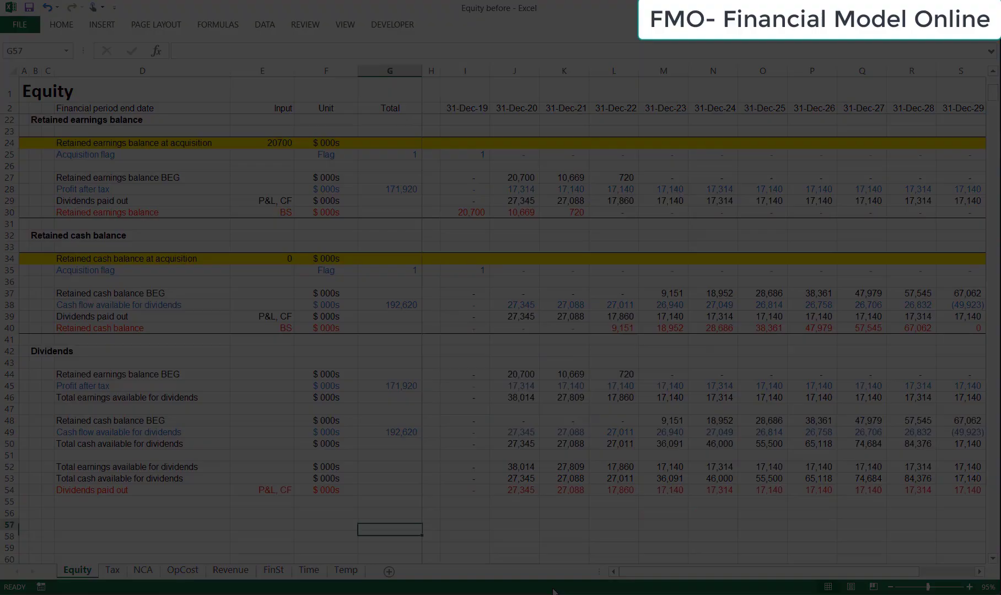
Review the Equity sheet up to its EQUITY, CASH & DIVIDENDS heading and select the whole heading row 4
{"action": "key", "text": "Up"}
{"action": "key", "text": "Up"}
{"action": "key", "text": "Up"}
{"action": "key", "text": "Up"}
{"action": "key", "text": "Up"}
{"action": "key", "text": "Up"}
{"action": "key", "text": "Up"}
{"action": "key", "text": "Up"}
{"action": "key", "text": "Up"}
{"action": "key", "text": "Up"}
{"action": "key", "text": "Up"}
{"action": "key", "text": "Up"}
{"action": "key", "text": "Up"}
{"action": "key", "text": "Up"}
{"action": "key", "text": "Up"}
{"action": "key", "text": "Up"}
{"action": "key", "text": "Up"}
{"action": "key", "text": "Up"}
{"action": "key", "text": "Up"}
{"action": "key", "text": "Up"}
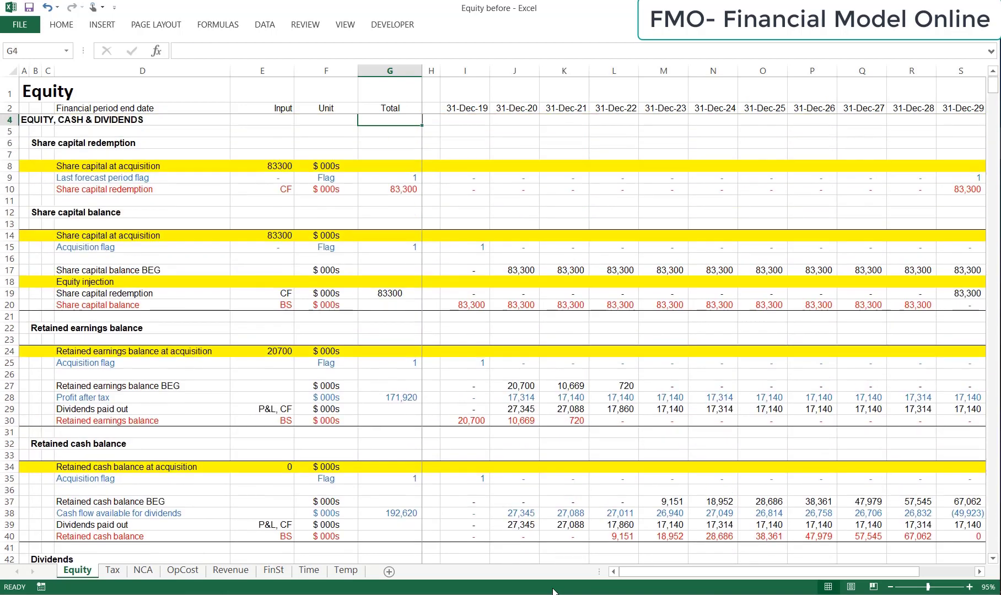
{"action": "key", "text": "Left"}
{"action": "key", "text": "Left"}
{"action": "key", "text": "Left"}
{"action": "key", "text": "Left"}
{"action": "key", "text": "Down"}
{"action": "key", "text": "Down"}
{"action": "key", "text": "Down"}
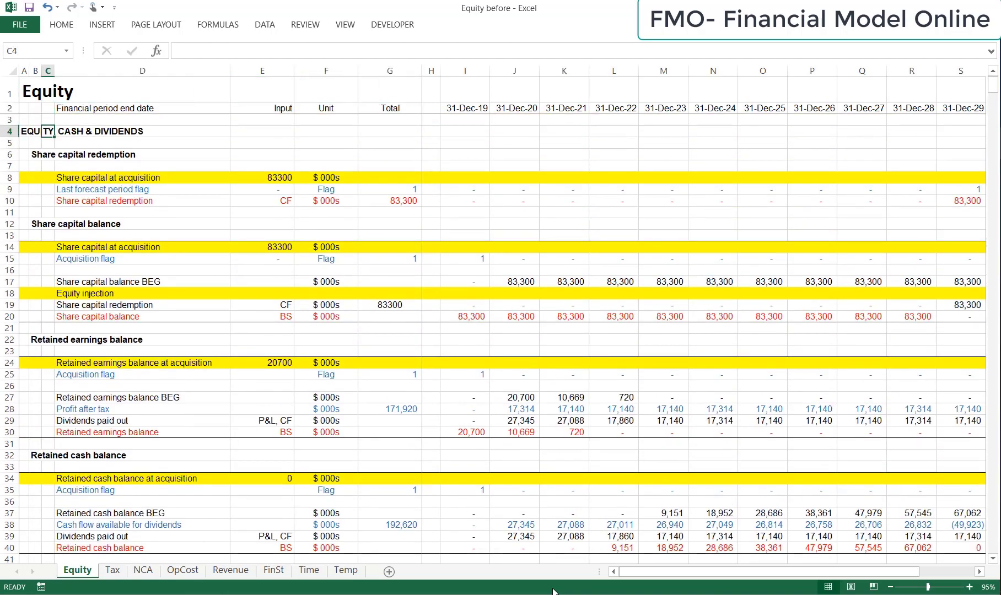
{"action": "key", "text": "shift+space"}
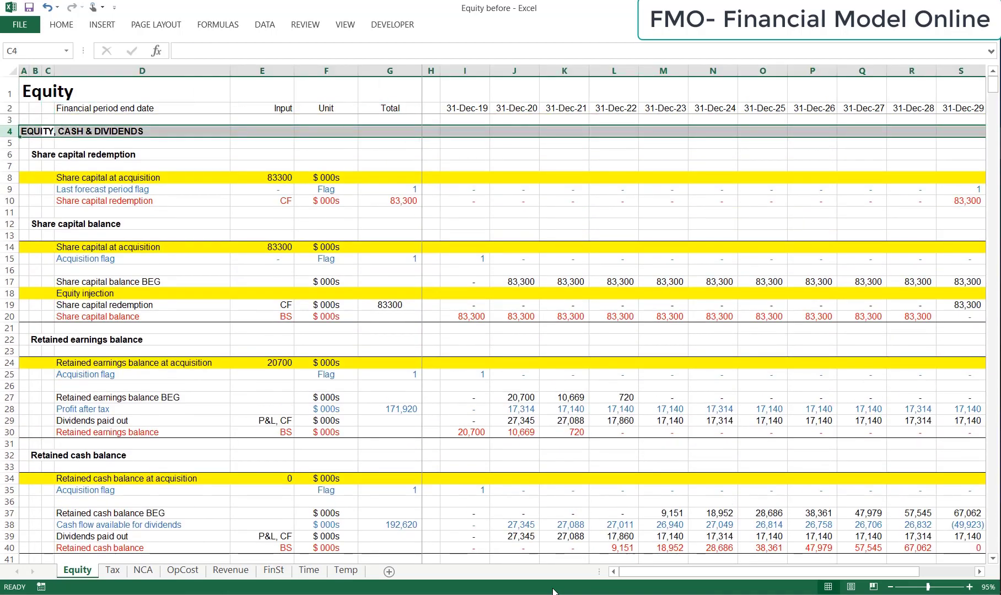
Examine the Share capital redemption block and select its whole result row 10
{"action": "key", "text": "Down"}
{"action": "key", "text": "Down"}
{"action": "key", "text": "Left"}
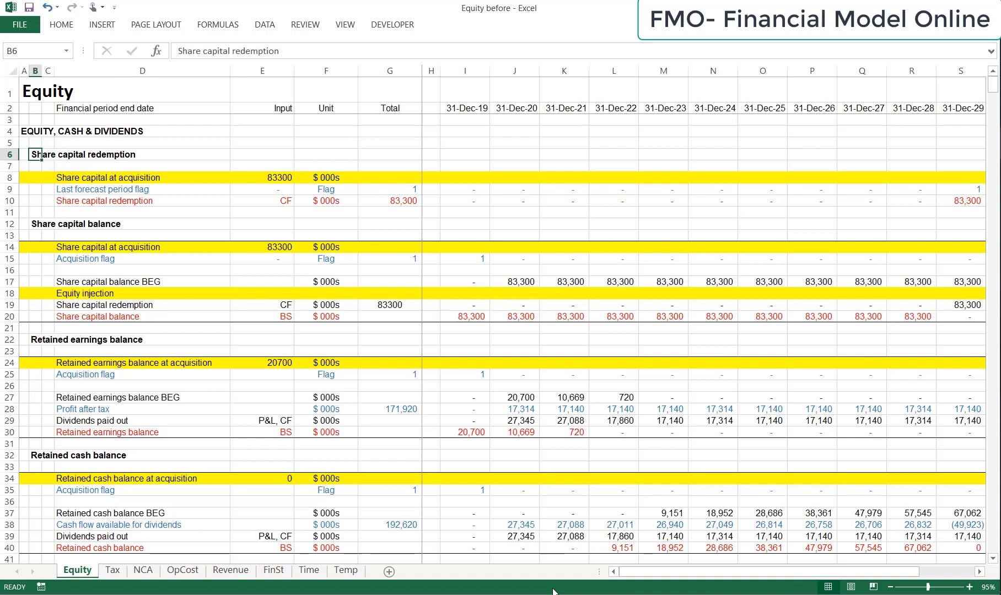
{"action": "key", "text": "Down"}
{"action": "key", "text": "Down"}
{"action": "key", "text": "Right"}
{"action": "key", "text": "Right"}
{"action": "key", "text": "Down"}
{"action": "key", "text": "Down"}
{"action": "key", "text": "shift+space"}
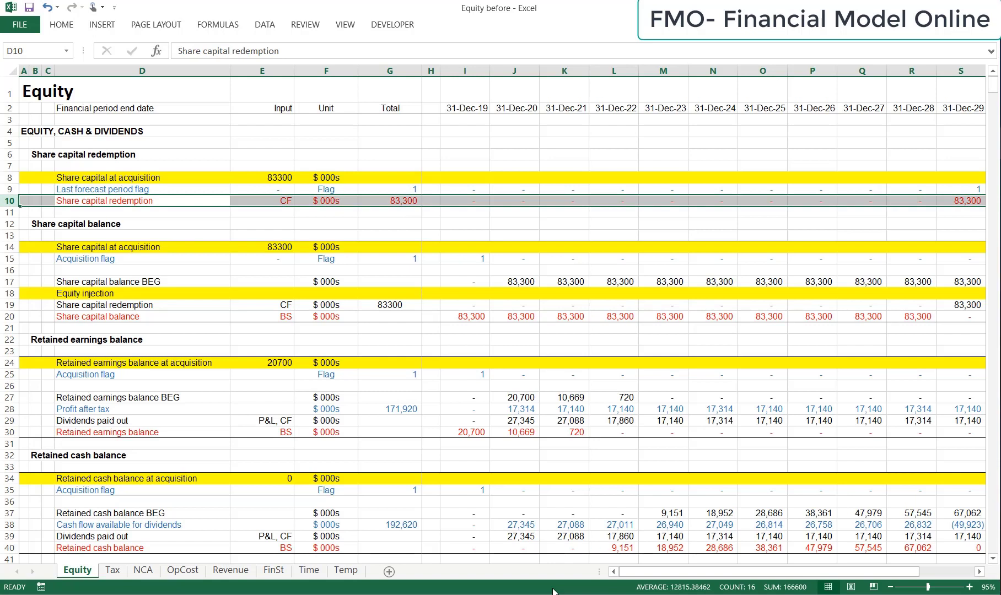
Examine the Share capital balance block on the Equity sheet and select its whole result row 20
{"action": "key", "text": "Down"}
{"action": "key", "text": "Down"}
{"action": "key", "text": "Down"}
{"action": "key", "text": "Down"}
{"action": "key", "text": "Down"}
{"action": "key", "text": "Down"}
{"action": "key", "text": "Down"}
{"action": "key", "text": "Down"}
{"action": "key", "text": "Down"}
{"action": "key", "text": "Down"}
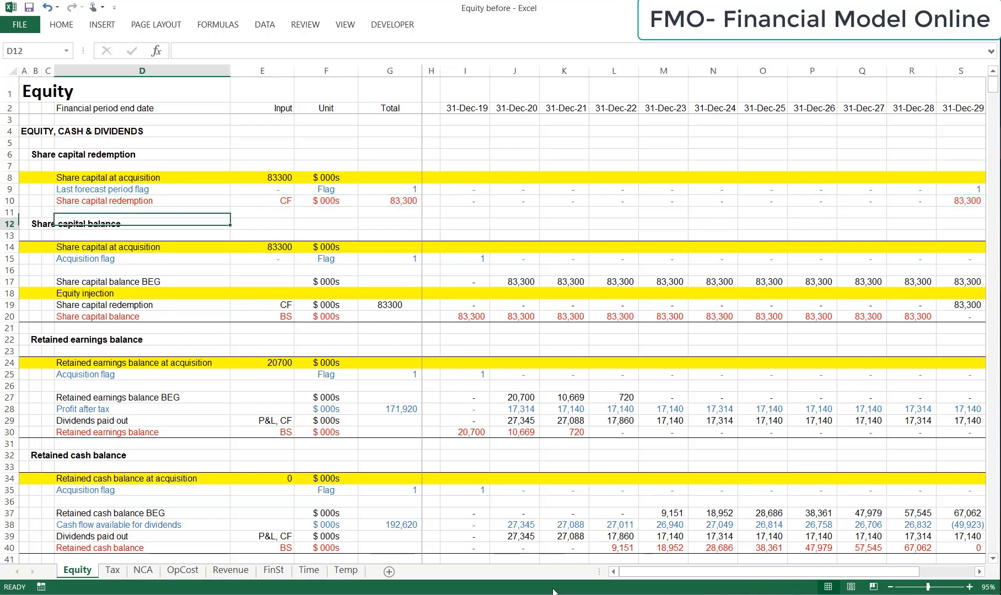
{"action": "key", "text": "shift+space"}
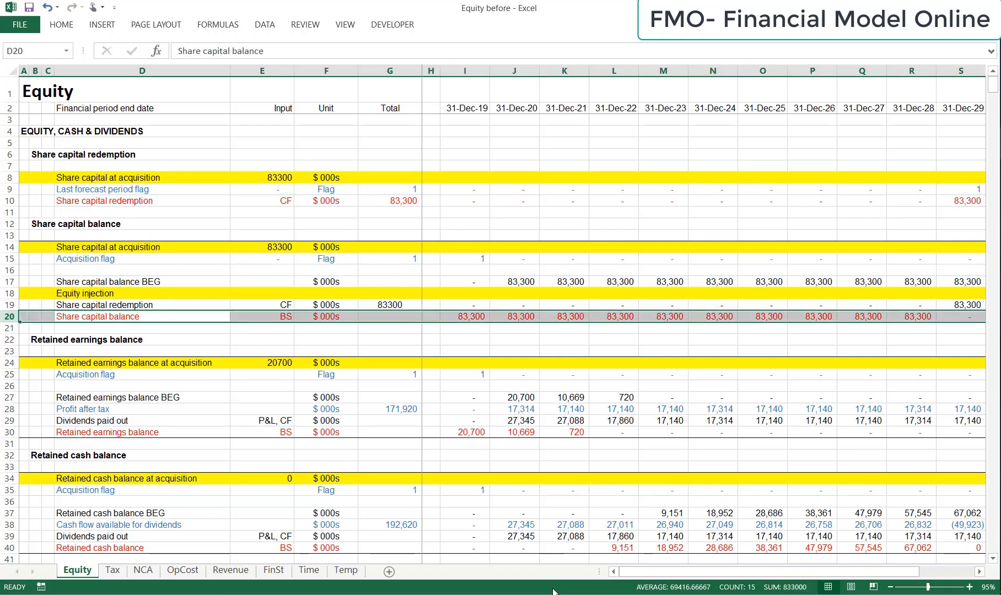
Examine the Retained earnings balance block and select its whole result row 30
{"action": "key", "text": "Down"}
{"action": "key", "text": "Down"}
{"action": "key", "text": "Down"}
{"action": "key", "text": "Down"}
{"action": "key", "text": "Down"}
{"action": "key", "text": "Down"}
{"action": "key", "text": "Down"}
{"action": "key", "text": "Down"}
{"action": "key", "text": "Down"}
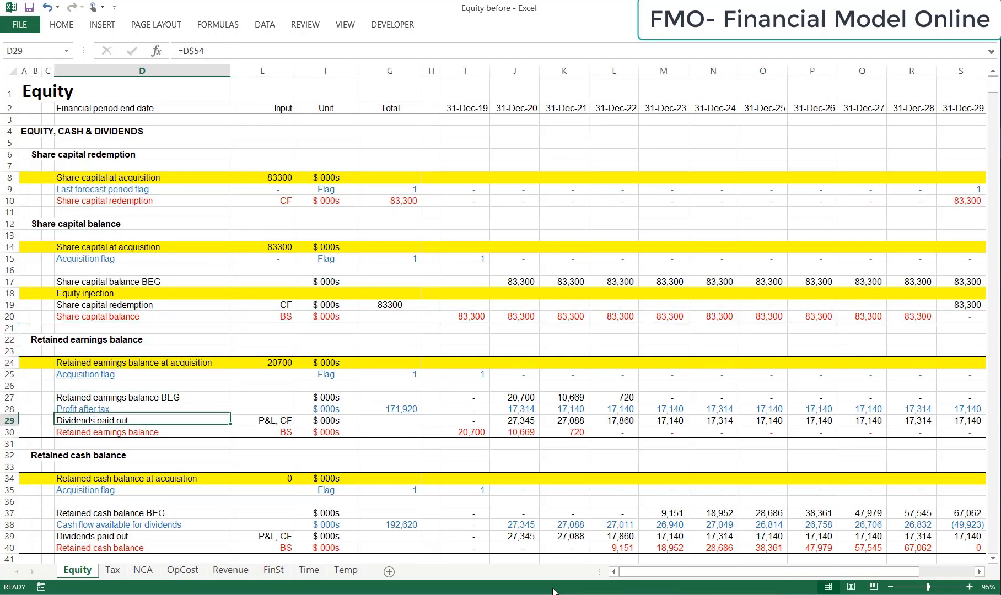
{"action": "key", "text": "Down"}
{"action": "key", "text": "shift+space"}
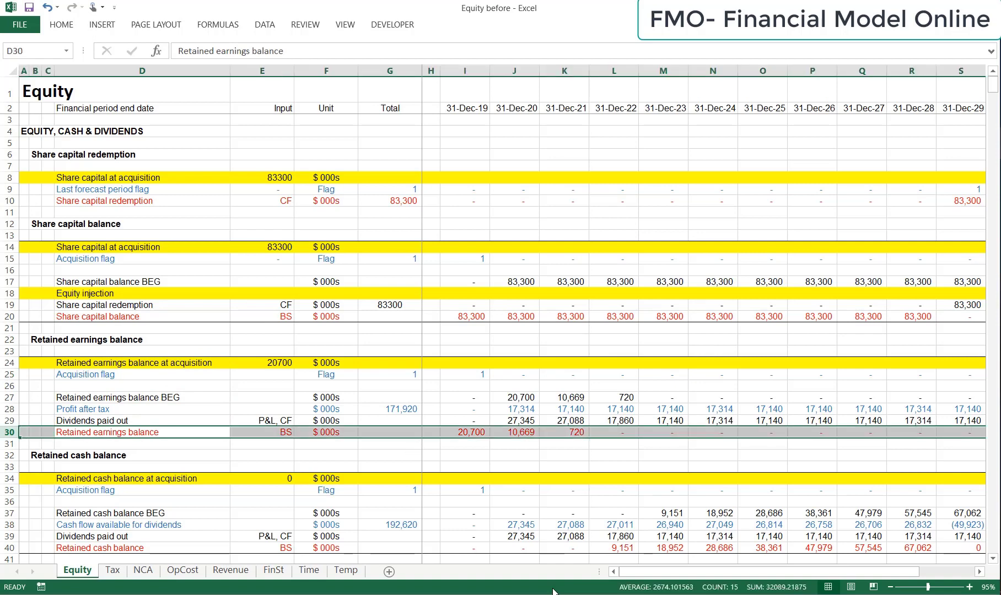
Select the whole Profit after tax row 28 and the Dividends paid out row 29 in turn to check them
{"action": "key", "text": "Up"}
{"action": "key", "text": "Up"}
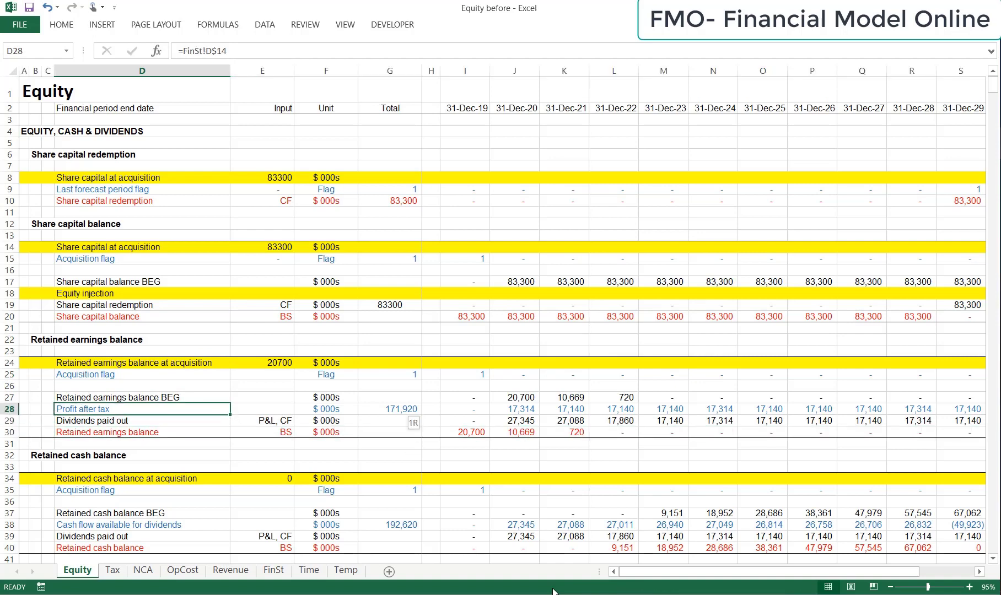
{"action": "key", "text": "shift+space"}
{"action": "key", "text": "Down"}
{"action": "key", "text": "shift+space"}
Examine the Retained cash balance block and select its whole result row 40
{"action": "key", "text": "Down"}
{"action": "key", "text": "Down"}
{"action": "key", "text": "Down"}
{"action": "key", "text": "Down"}
{"action": "key", "text": "Down"}
{"action": "key", "text": "Down"}
{"action": "key", "text": "Down"}
{"action": "key", "text": "Down"}
{"action": "key", "text": "Down"}
{"action": "key", "text": "Down"}
{"action": "key", "text": "Down"}
{"action": "key", "text": "Down"}
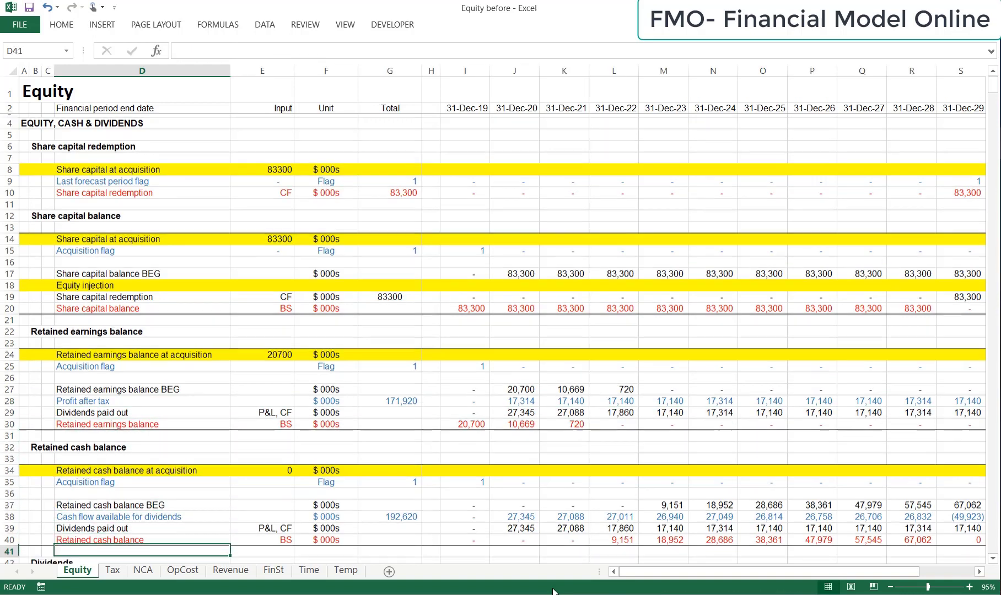
{"action": "key", "text": "Up"}
{"action": "key", "text": "shift+space"}
Select the whole Cash flow available for dividends row 38 and the Dividends paid out row 39 in turn to check them
{"action": "key", "text": "Up"}
{"action": "key", "text": "Up"}
{"action": "key", "text": "shift+space"}
{"action": "key", "text": "Down"}
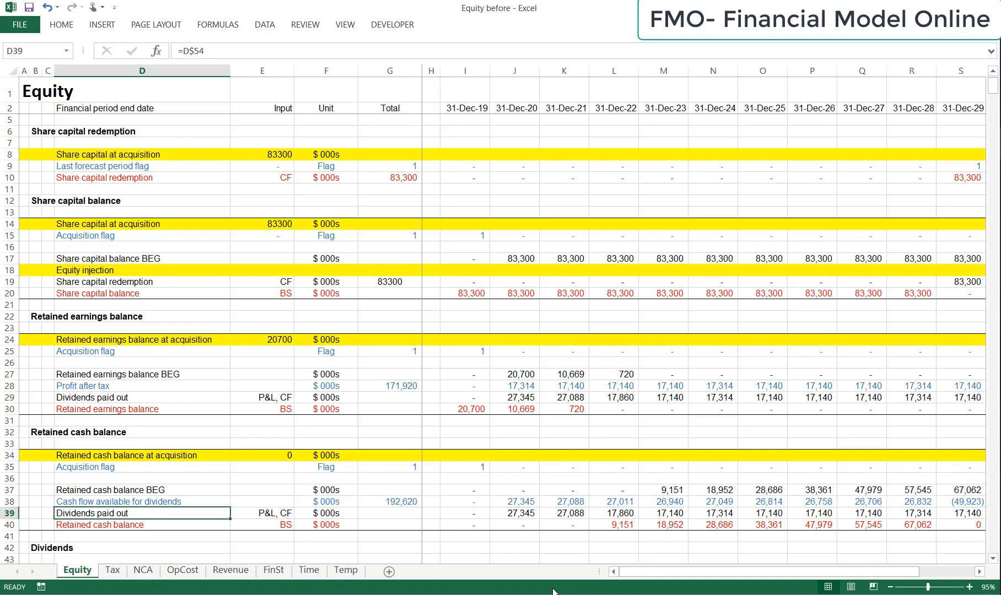
{"action": "key", "text": "shift+space"}
Examine the Dividends block through its end and select the whole Total earnings available for dividends row 46
{"action": "key", "text": "Down"}
{"action": "key", "text": "Down"}
{"action": "key", "text": "Down"}
{"action": "key", "text": "Down"}
{"action": "key", "text": "Down"}
{"action": "key", "text": "Down"}
{"action": "key", "text": "Down"}
{"action": "key", "text": "Down"}
{"action": "key", "text": "Down"}
{"action": "key", "text": "Down"}
{"action": "key", "text": "Down"}
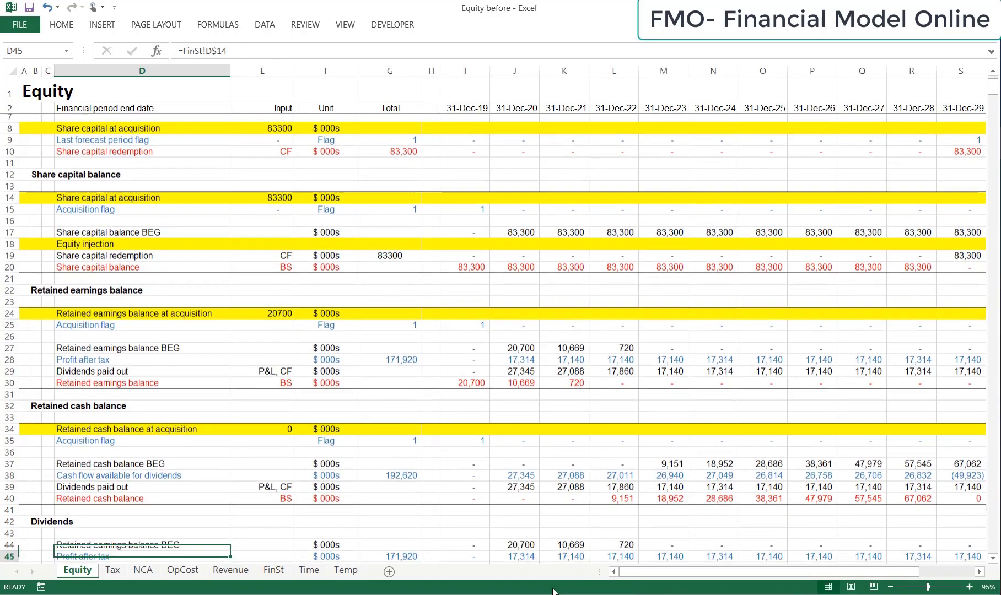
{"action": "key", "text": "Down"}
{"action": "key", "text": "Down"}
{"action": "key", "text": "Down"}
{"action": "key", "text": "Down"}
{"action": "key", "text": "Down"}
{"action": "key", "text": "Down"}
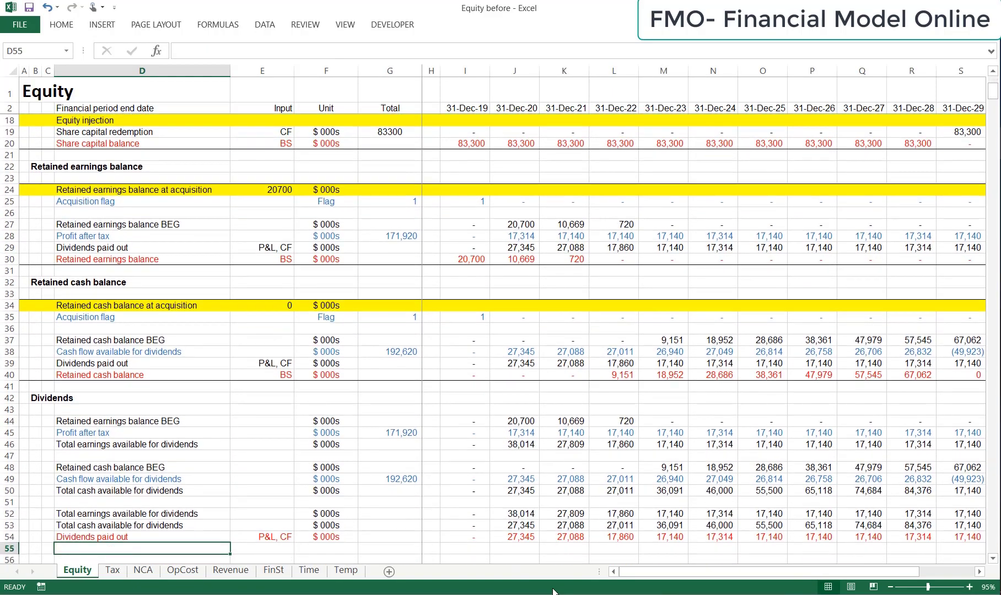
{"action": "key", "text": "Up"}
{"action": "key", "text": "Up"}
{"action": "key", "text": "Up"}
{"action": "key", "text": "Up"}
{"action": "key", "text": "Up"}
{"action": "key", "text": "Up"}
{"action": "key", "text": "Up"}
{"action": "key", "text": "Up"}
{"action": "key", "text": "Up"}
{"action": "key", "text": "Up"}
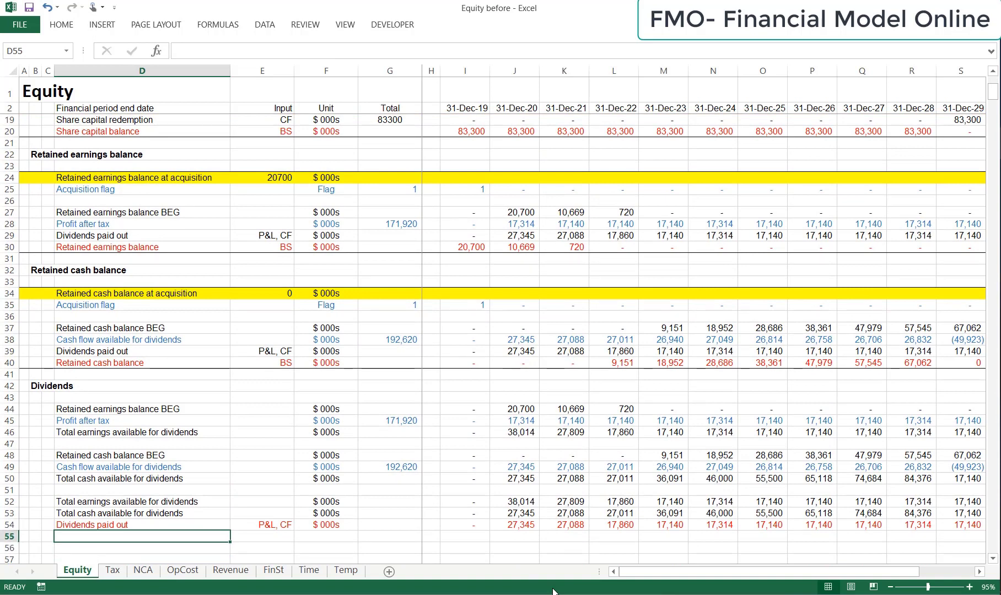
{"action": "key", "text": "shift+space"}
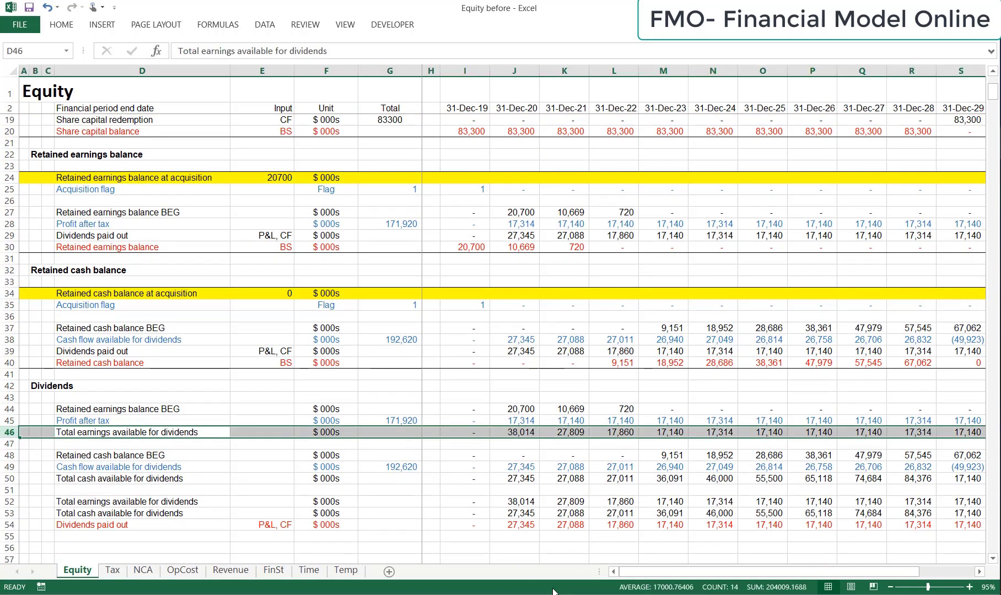
Select the whole Total cash available for dividends row 50 to check its period figures
{"action": "key", "text": "Down"}
{"action": "key", "text": "Down"}
{"action": "key", "text": "Down"}
{"action": "key", "text": "Down"}
{"action": "key", "text": "shift+space"}
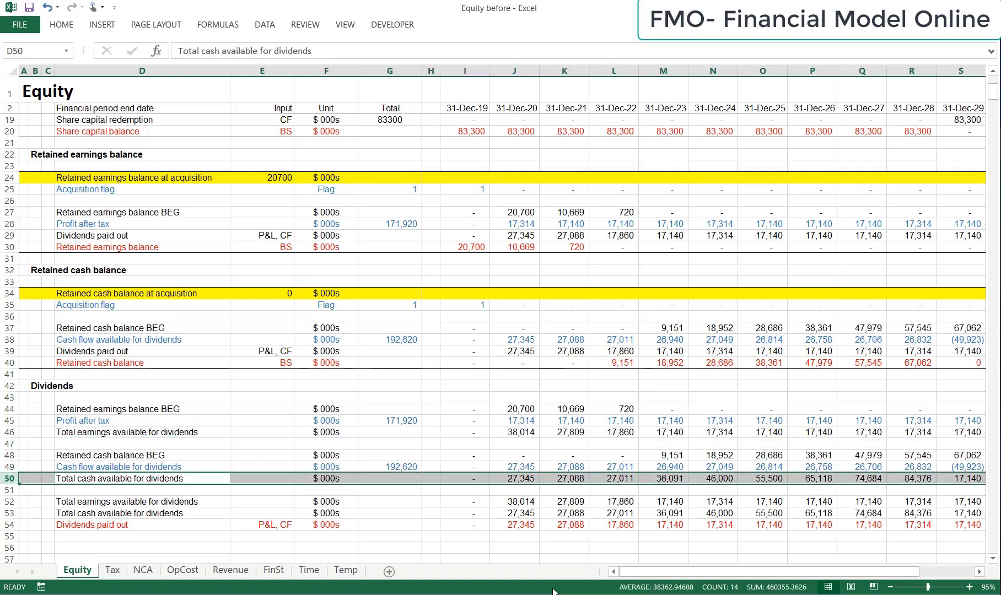
Select the linked earnings and cash total rows 52:53, followed by the whole Dividends paid out result row 54
{"action": "key", "text": "Down"}
{"action": "key", "text": "Down"}
{"action": "key", "text": "Down"}
{"action": "key", "text": "Up"}
{"action": "key", "text": "shift+space"}
{"action": "key", "text": "shift+Down"}
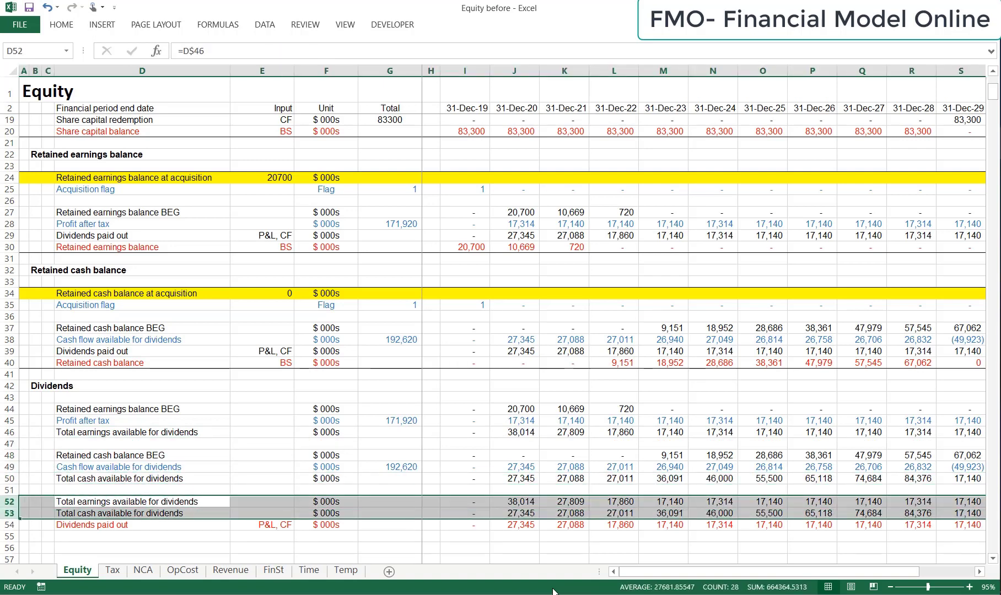
{"action": "key", "text": "Down"}
{"action": "key", "text": "Down"}
{"action": "key", "text": "shift+space"}
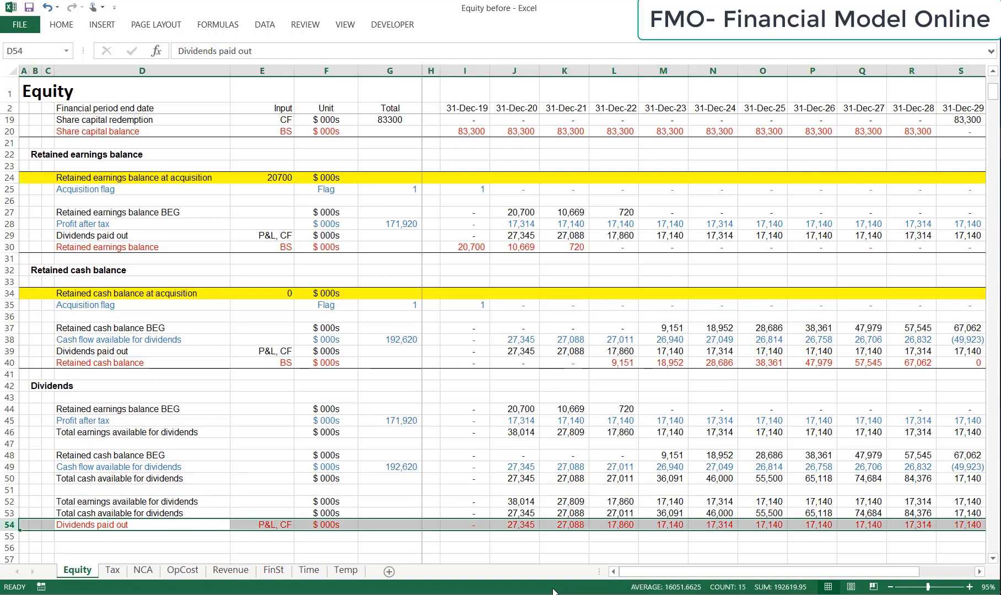
Switch to the FinSt sheet and examine its statements from the cash flow statement back up to the sheet title
{"action": "key", "text": "ctrl+Page_Down"}
{"action": "key", "text": "ctrl+Page_Down"}
{"action": "key", "text": "ctrl+Page_Down"}
{"action": "key", "text": "ctrl+Page_Down"}
{"action": "key", "text": "ctrl+Page_Down"}
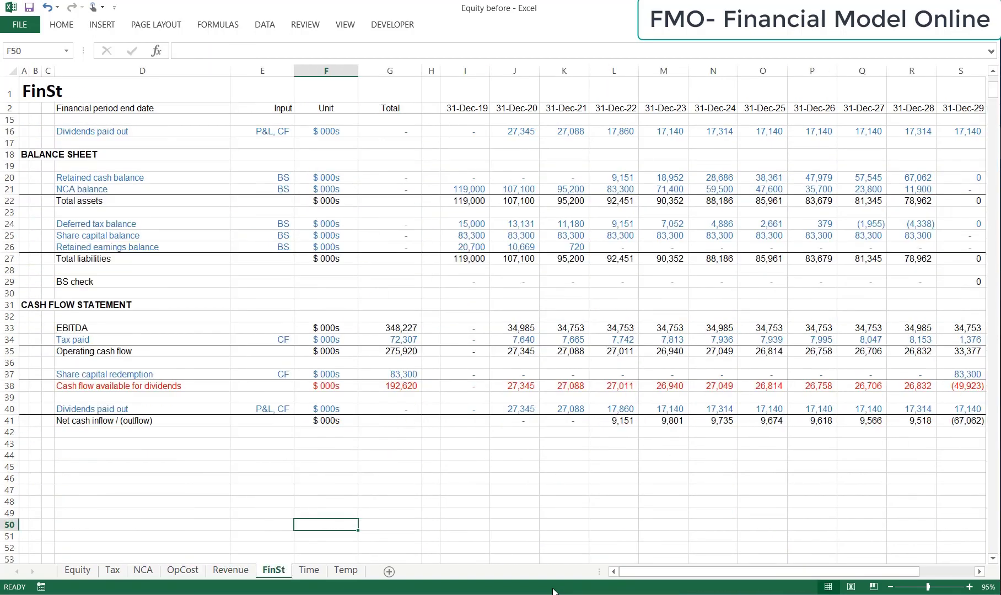
{"action": "key", "text": "Up"}
{"action": "key", "text": "Up"}
{"action": "key", "text": "Up"}
{"action": "key", "text": "Up"}
{"action": "key", "text": "Up"}
{"action": "key", "text": "Up"}
{"action": "key", "text": "Up"}
{"action": "key", "text": "Up"}
{"action": "key", "text": "Up"}
{"action": "key", "text": "Up"}
{"action": "key", "text": "Up"}
{"action": "key", "text": "Up"}
{"action": "key", "text": "Up"}
{"action": "key", "text": "Up"}
{"action": "key", "text": "Up"}
{"action": "key", "text": "Up"}
{"action": "key", "text": "Up"}
{"action": "key", "text": "Up"}
{"action": "key", "text": "Up"}
{"action": "key", "text": "Up"}
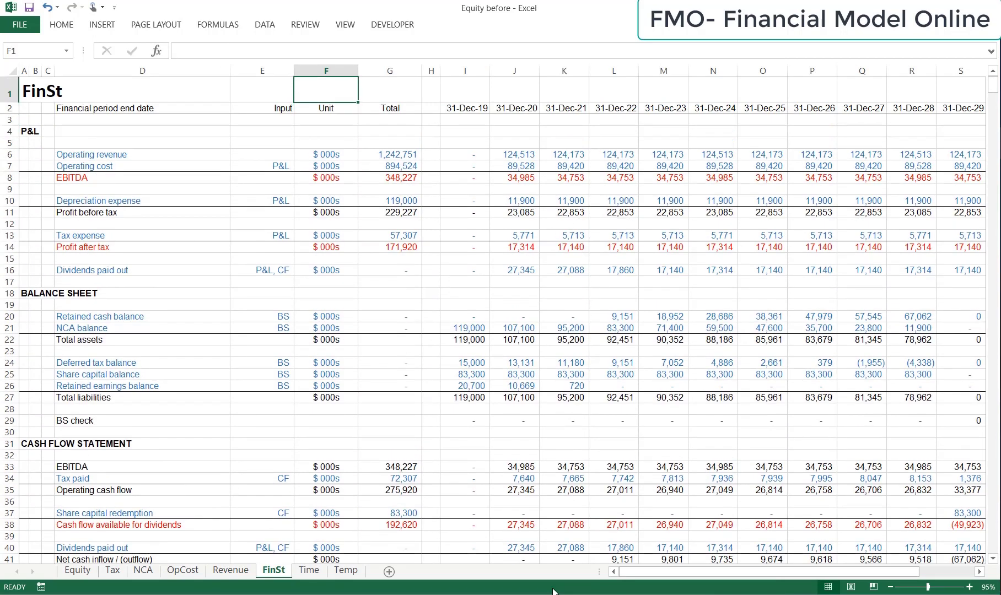
Review the FinSt sheet from the P&L through the balance sheet and cash flow statement to below Net cash inflow / (outflow)
{"action": "key", "text": "Down"}
{"action": "key", "text": "Down"}
{"action": "key", "text": "Down"}
{"action": "key", "text": "Down"}
{"action": "key", "text": "Down"}
{"action": "key", "text": "Down"}
{"action": "key", "text": "Down"}
{"action": "key", "text": "Down"}
{"action": "key", "text": "Down"}
{"action": "key", "text": "Down"}
{"action": "key", "text": "Down"}
{"action": "key", "text": "Down"}
{"action": "key", "text": "Down"}
{"action": "key", "text": "Down"}
{"action": "key", "text": "Down"}
{"action": "key", "text": "Down"}
{"action": "key", "text": "Down"}
{"action": "key", "text": "Down"}
{"action": "key", "text": "Down"}
{"action": "key", "text": "Down"}
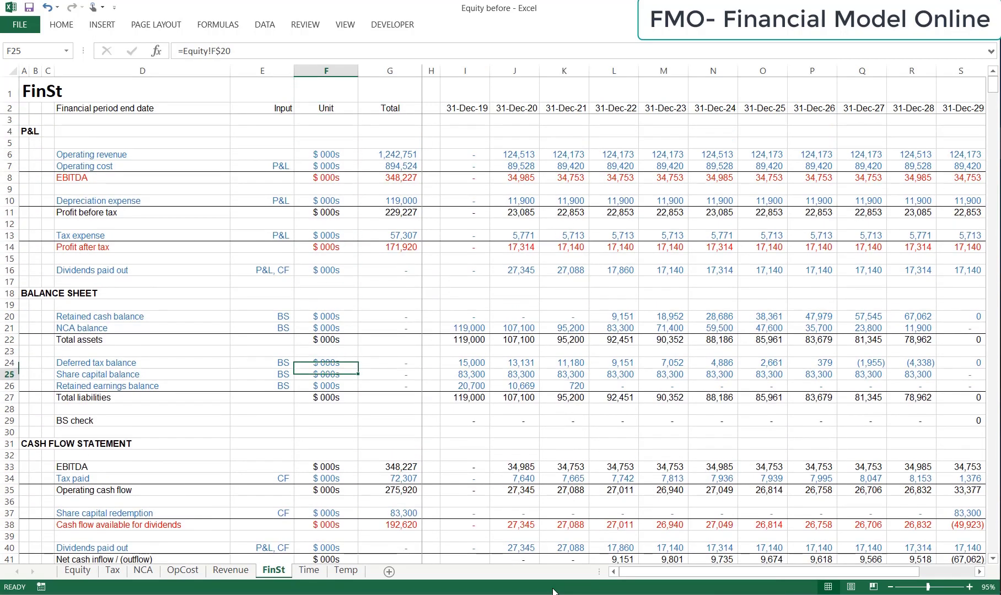
{"action": "key", "text": "Down"}
{"action": "key", "text": "Down"}
{"action": "key", "text": "Down"}
{"action": "key", "text": "Down"}
{"action": "key", "text": "Down"}
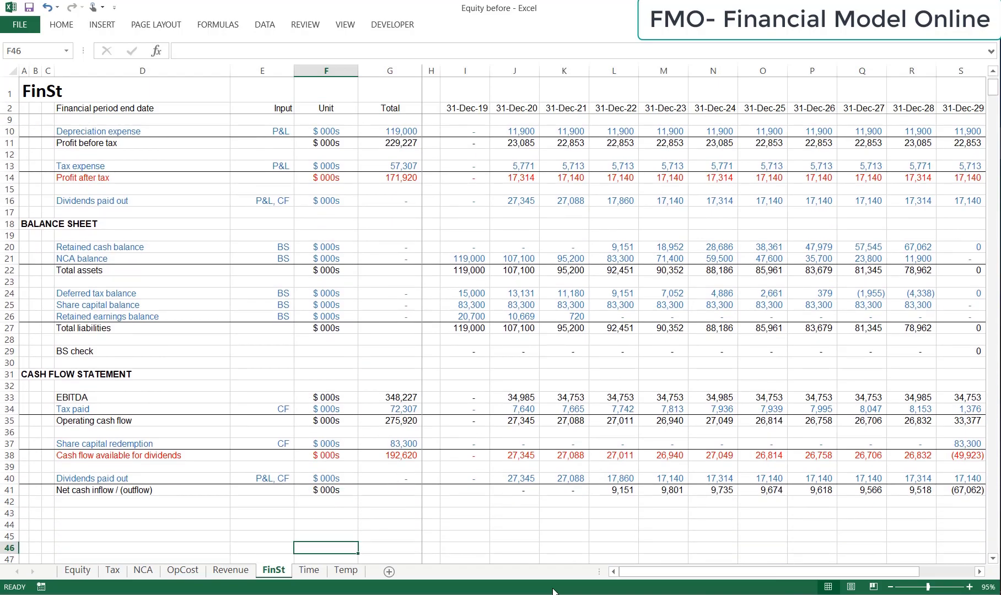